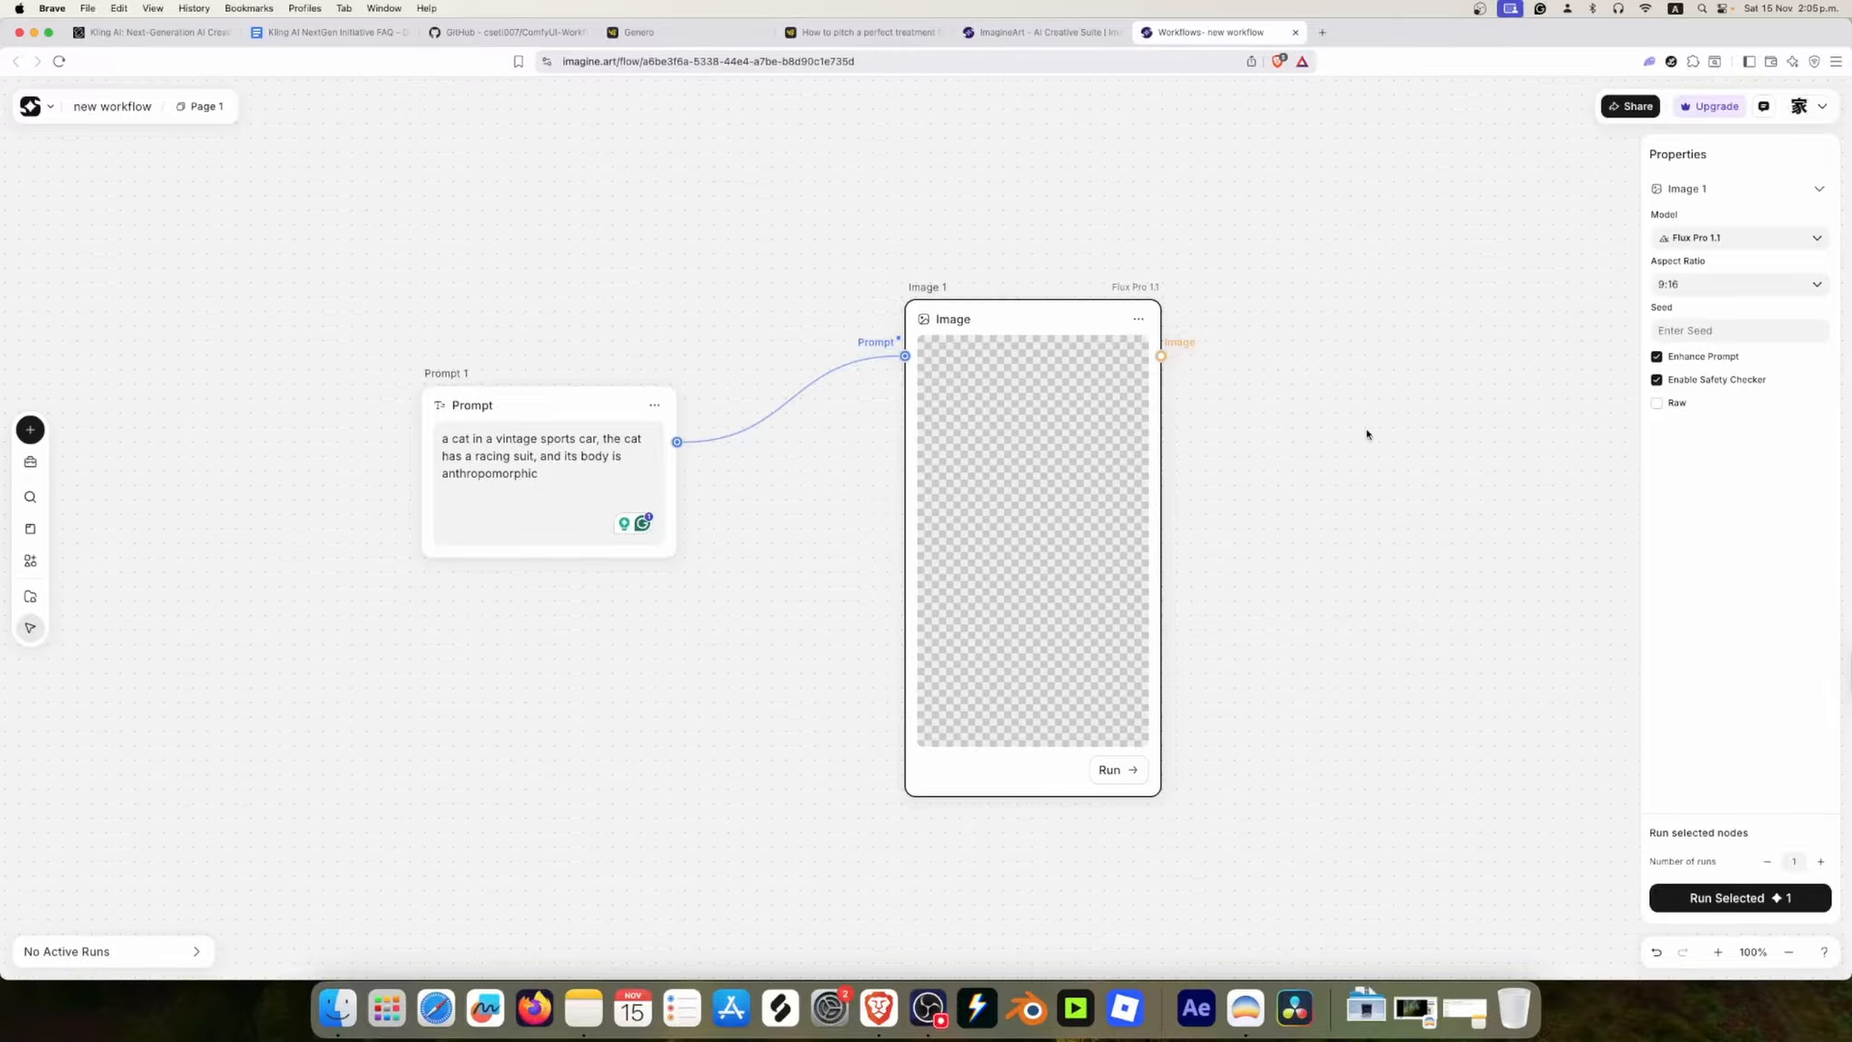
{"action": "scroll", "coordinate": [1332, 450], "scroll_direction": "down", "scroll_amount": 1}
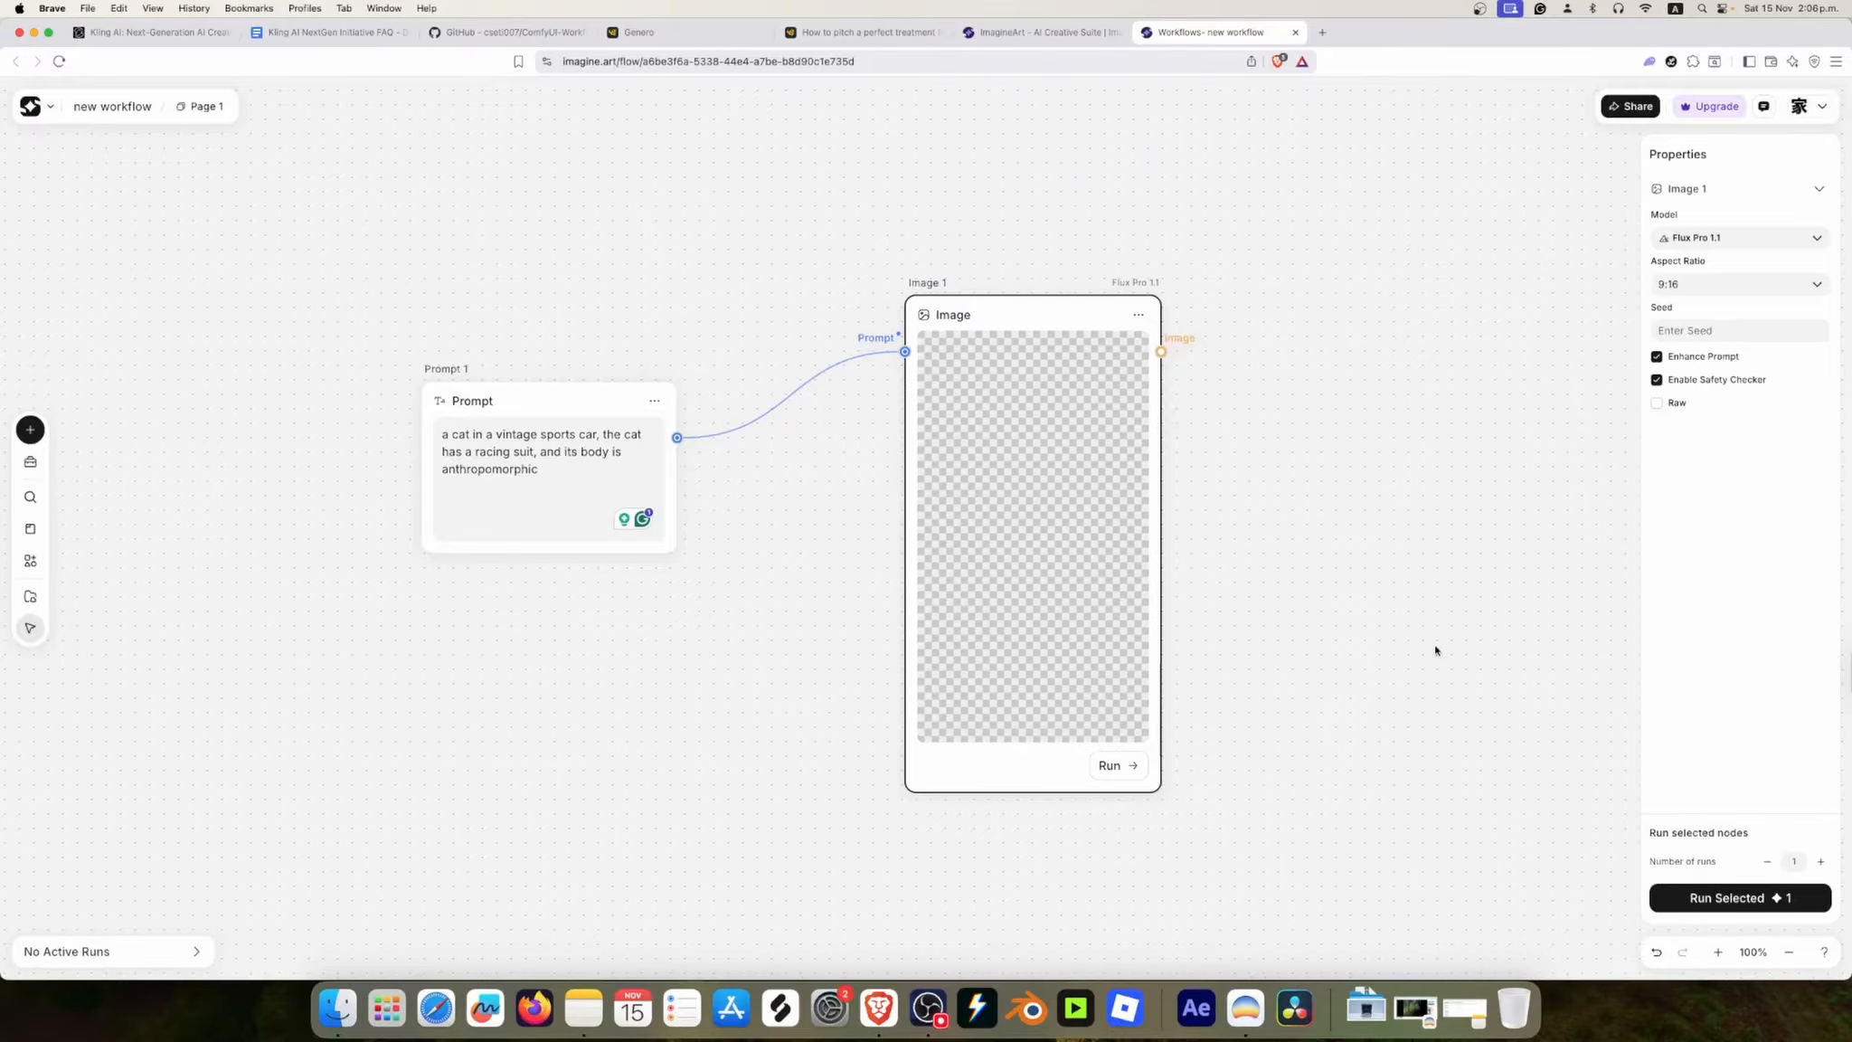
{"action": "left_click", "coordinate": [1788, 953]}
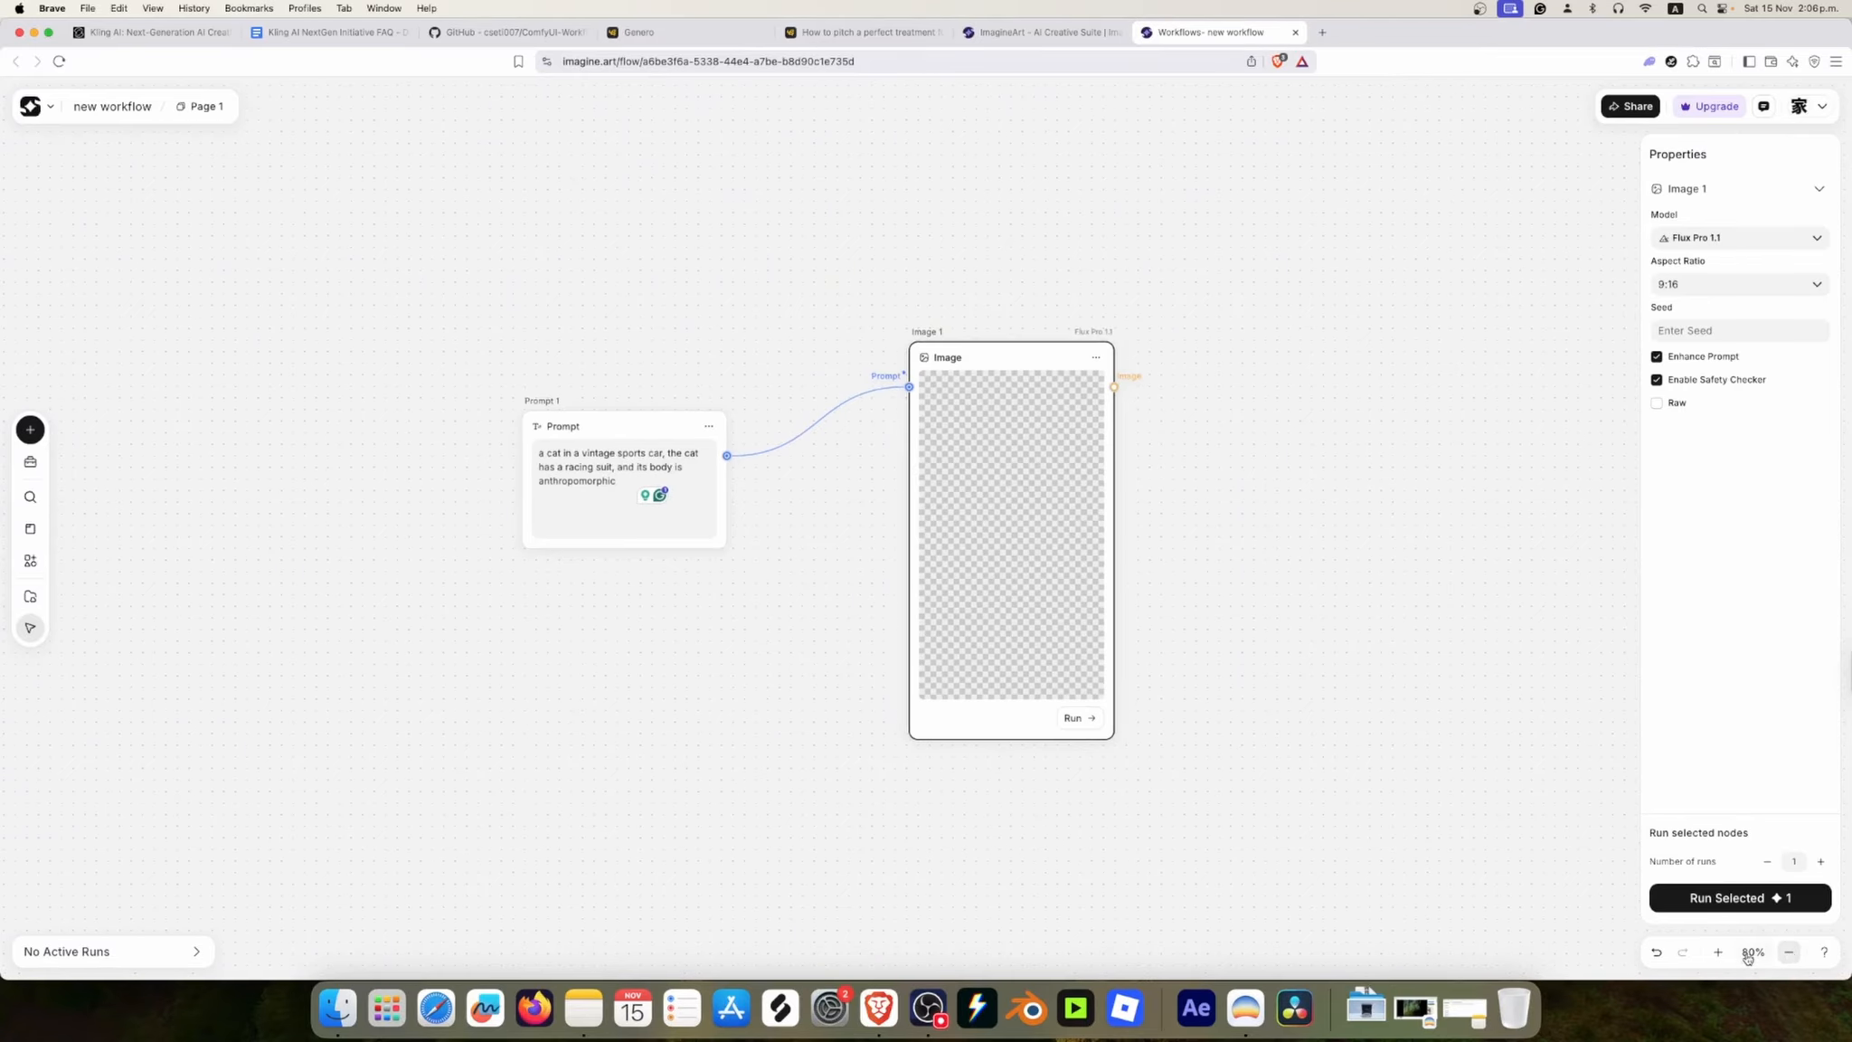
{"action": "left_click", "coordinate": [1717, 951]}
{"action": "left_click", "coordinate": [1717, 951]}
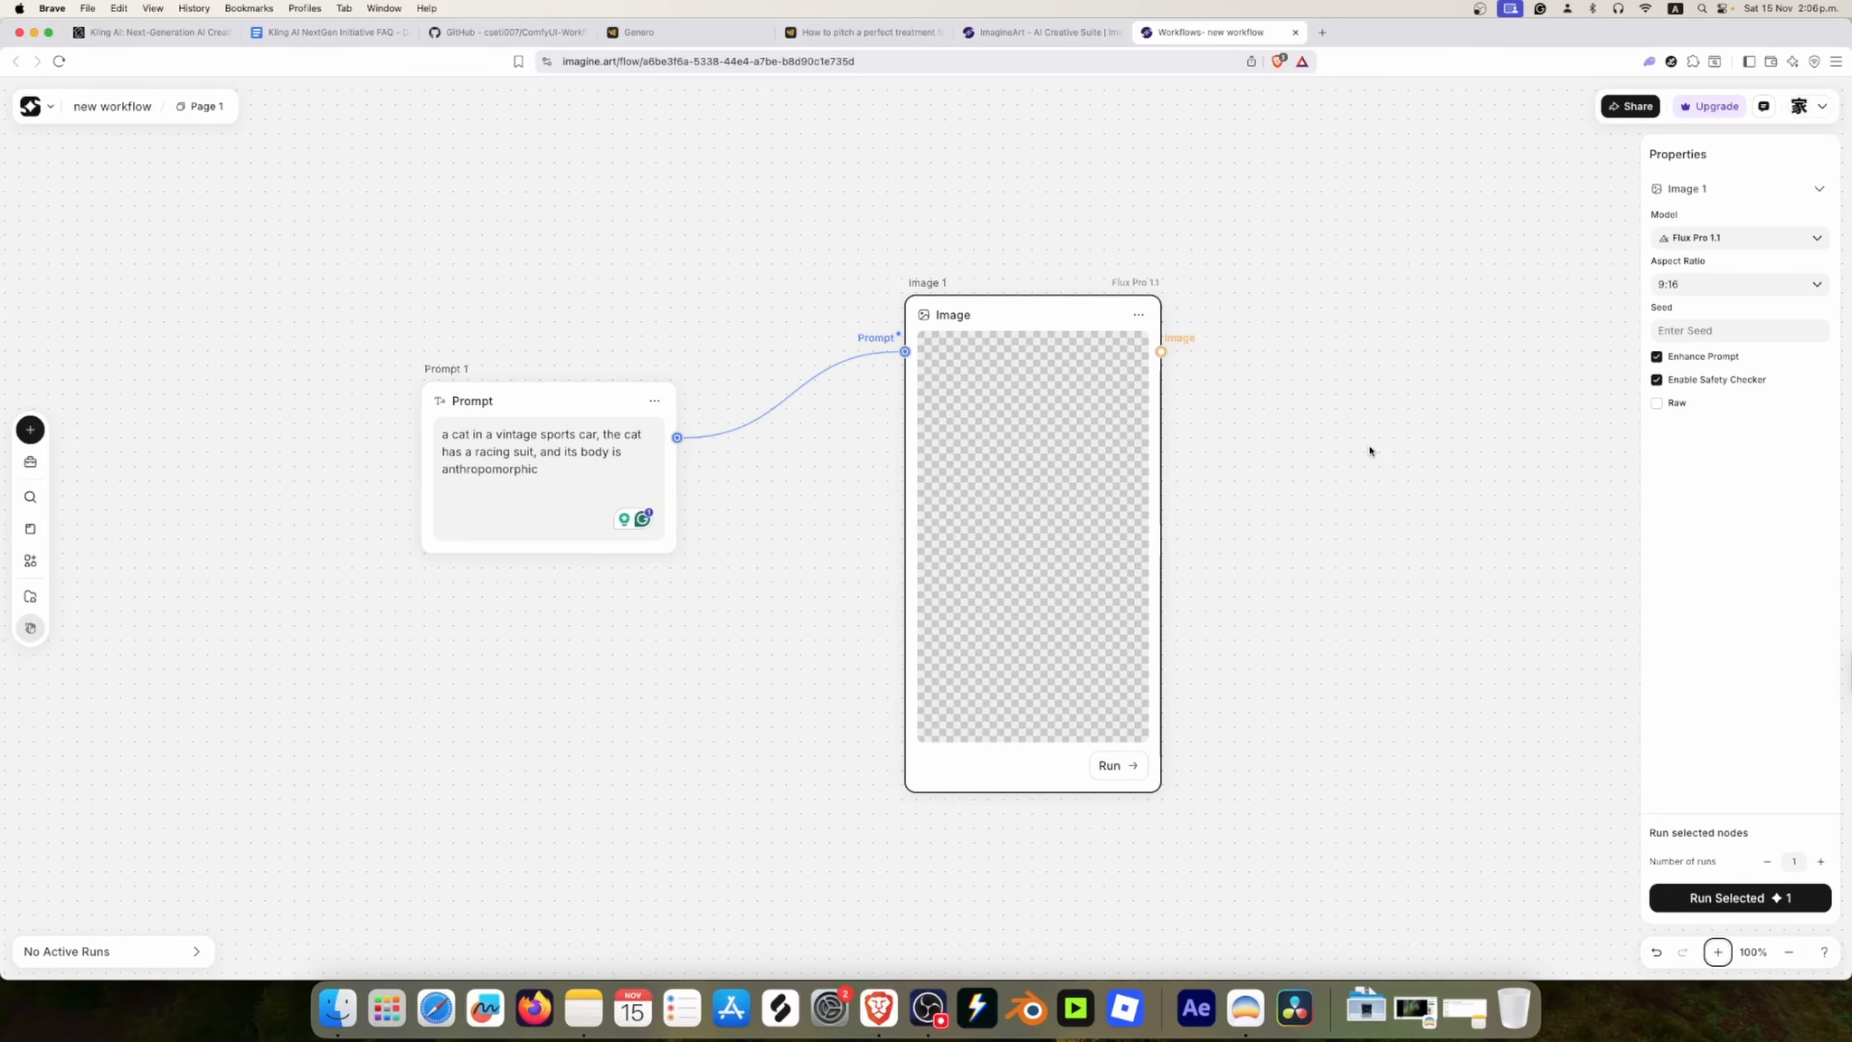
{"action": "left_click_drag", "start_coordinate": [1418, 440], "coordinate": [1357, 473]}
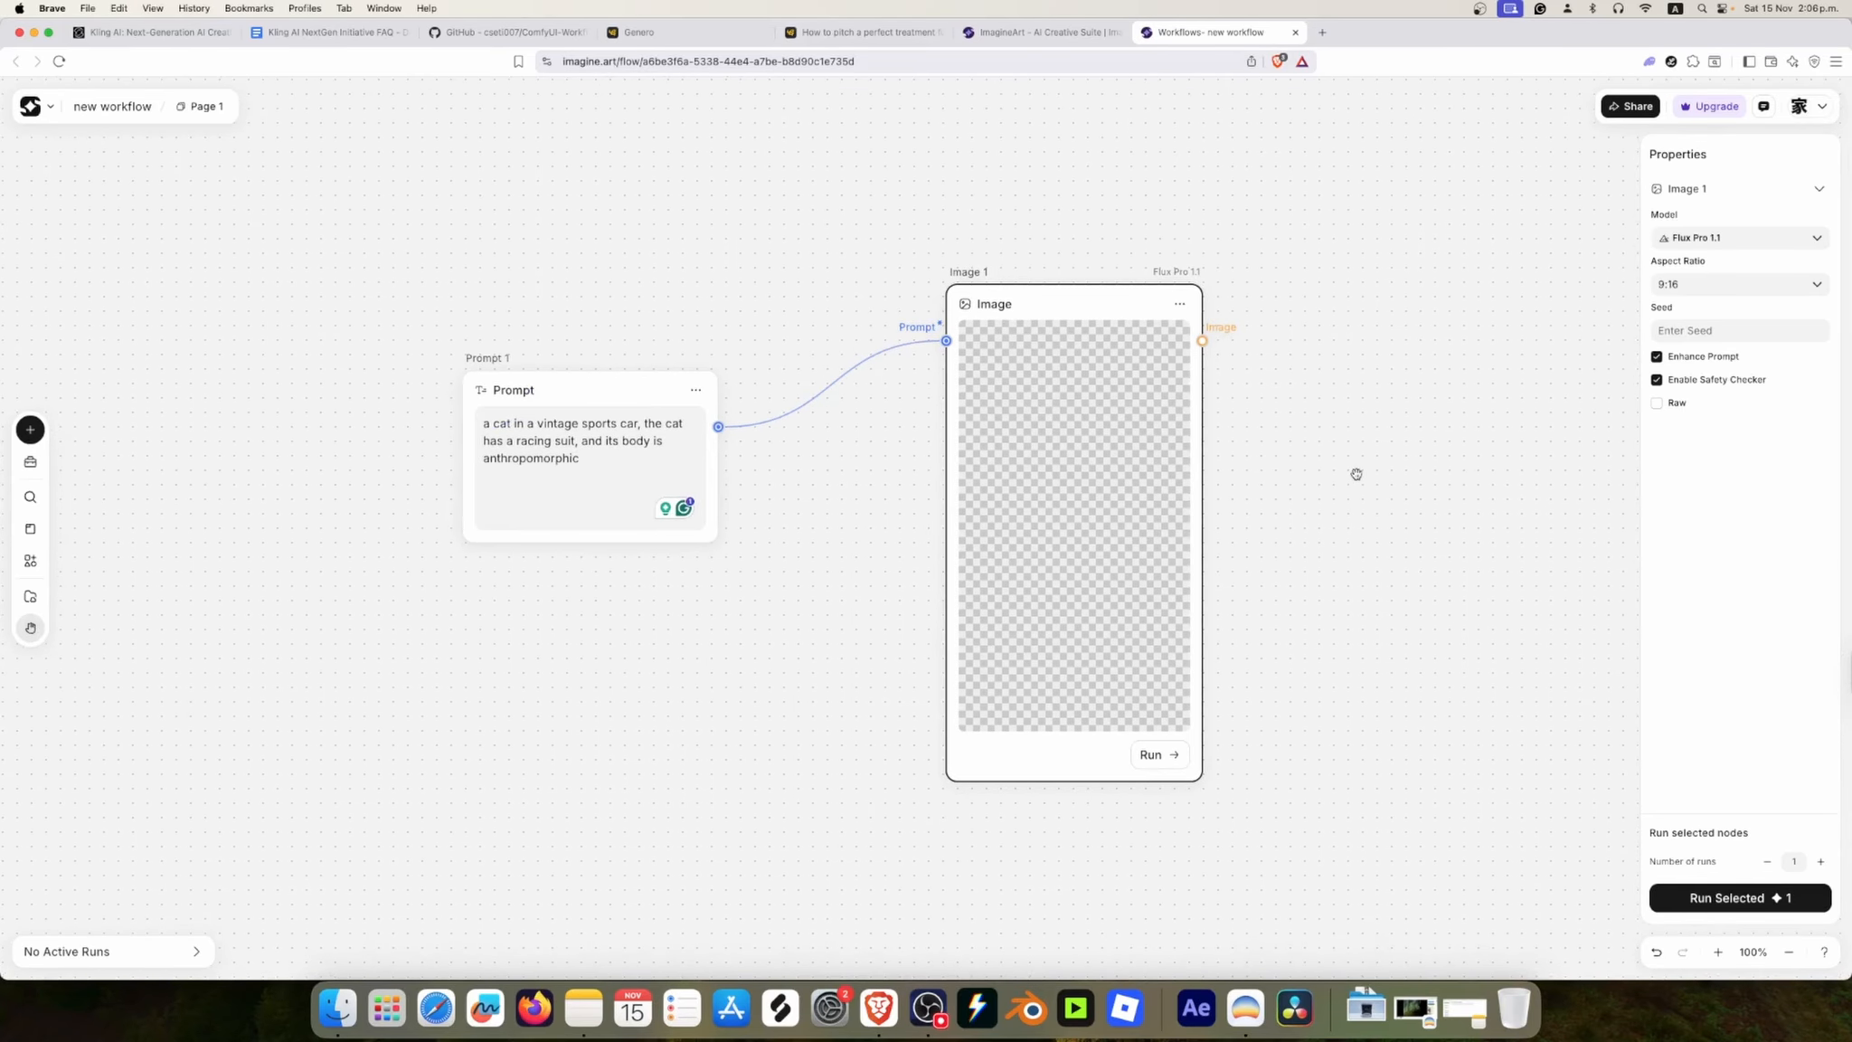
{"action": "left_click_drag", "start_coordinate": [1501, 443], "coordinate": [1159, 469]}
{"action": "left_click_drag", "start_coordinate": [1396, 484], "coordinate": [1364, 456]}
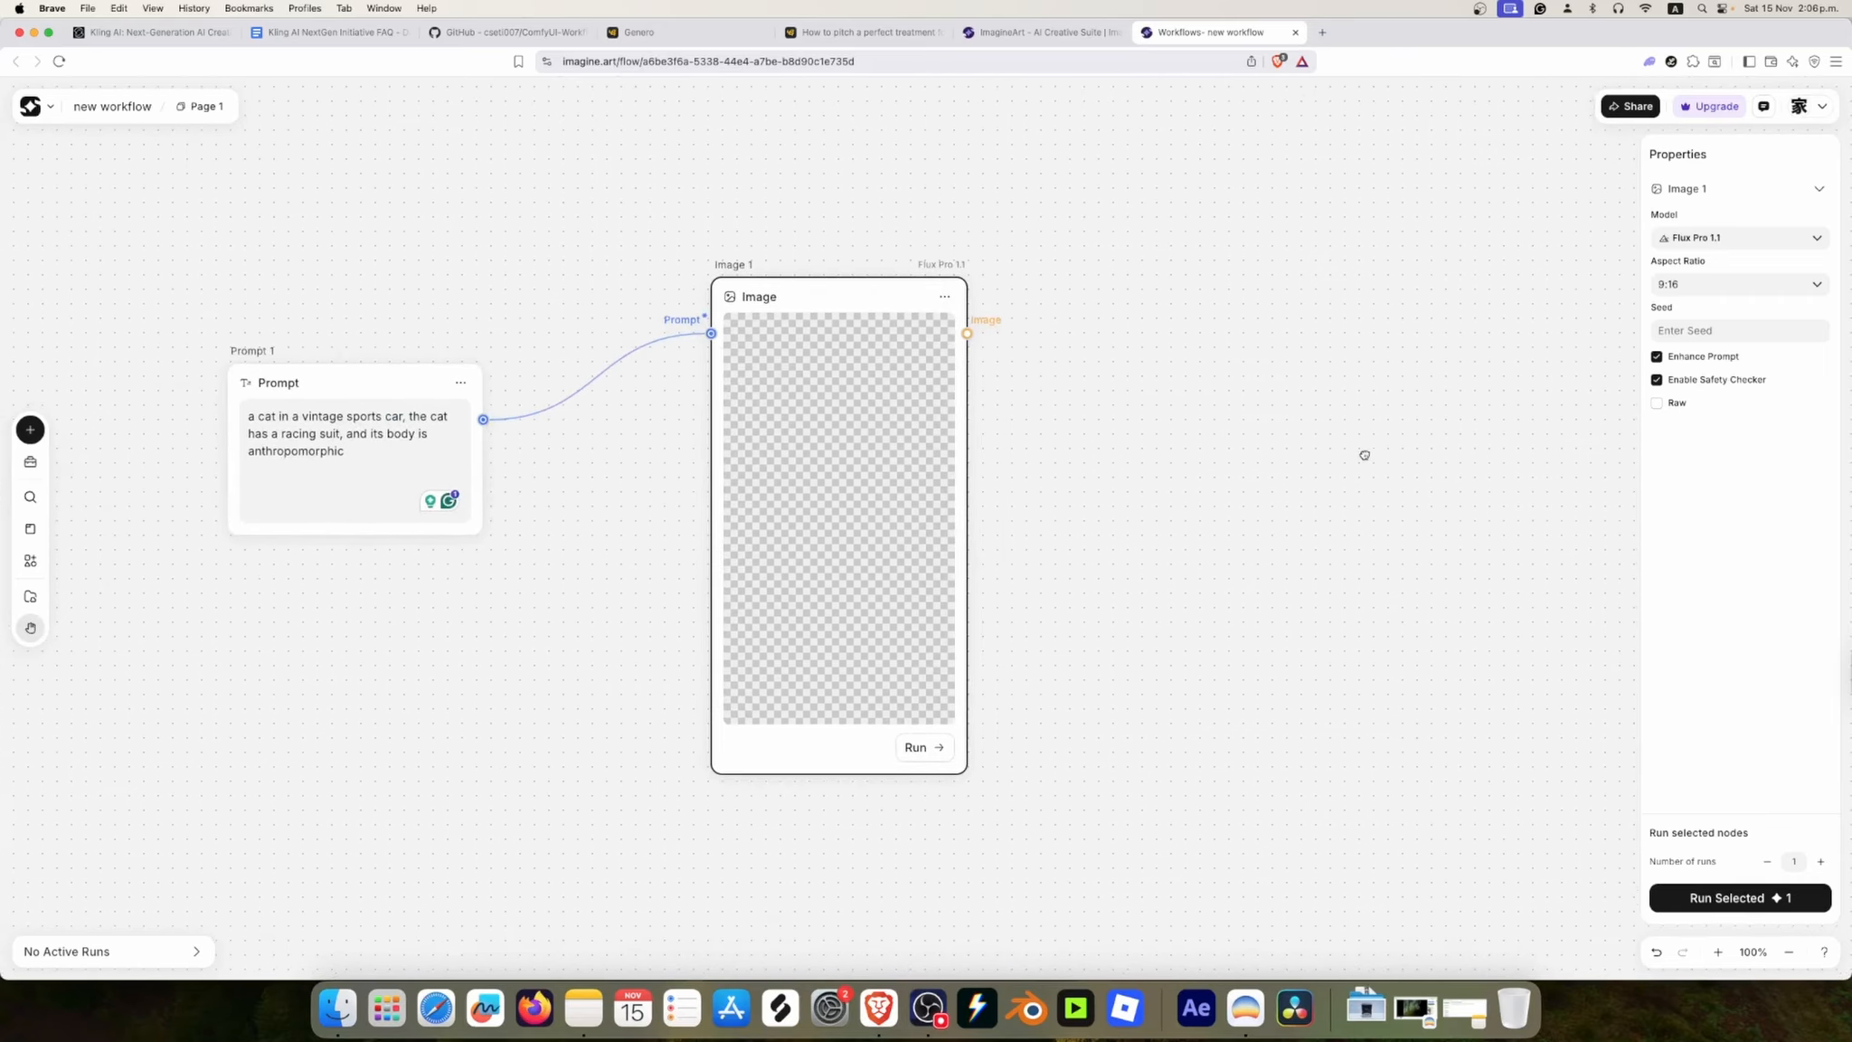
{"action": "left_click_drag", "start_coordinate": [1213, 454], "coordinate": [1287, 445]}
Step: Run the selected Image 1 node with the Flux Pro 1.1 model and move it closer to the Prompt node
{"action": "left_click", "coordinate": [950, 362]}
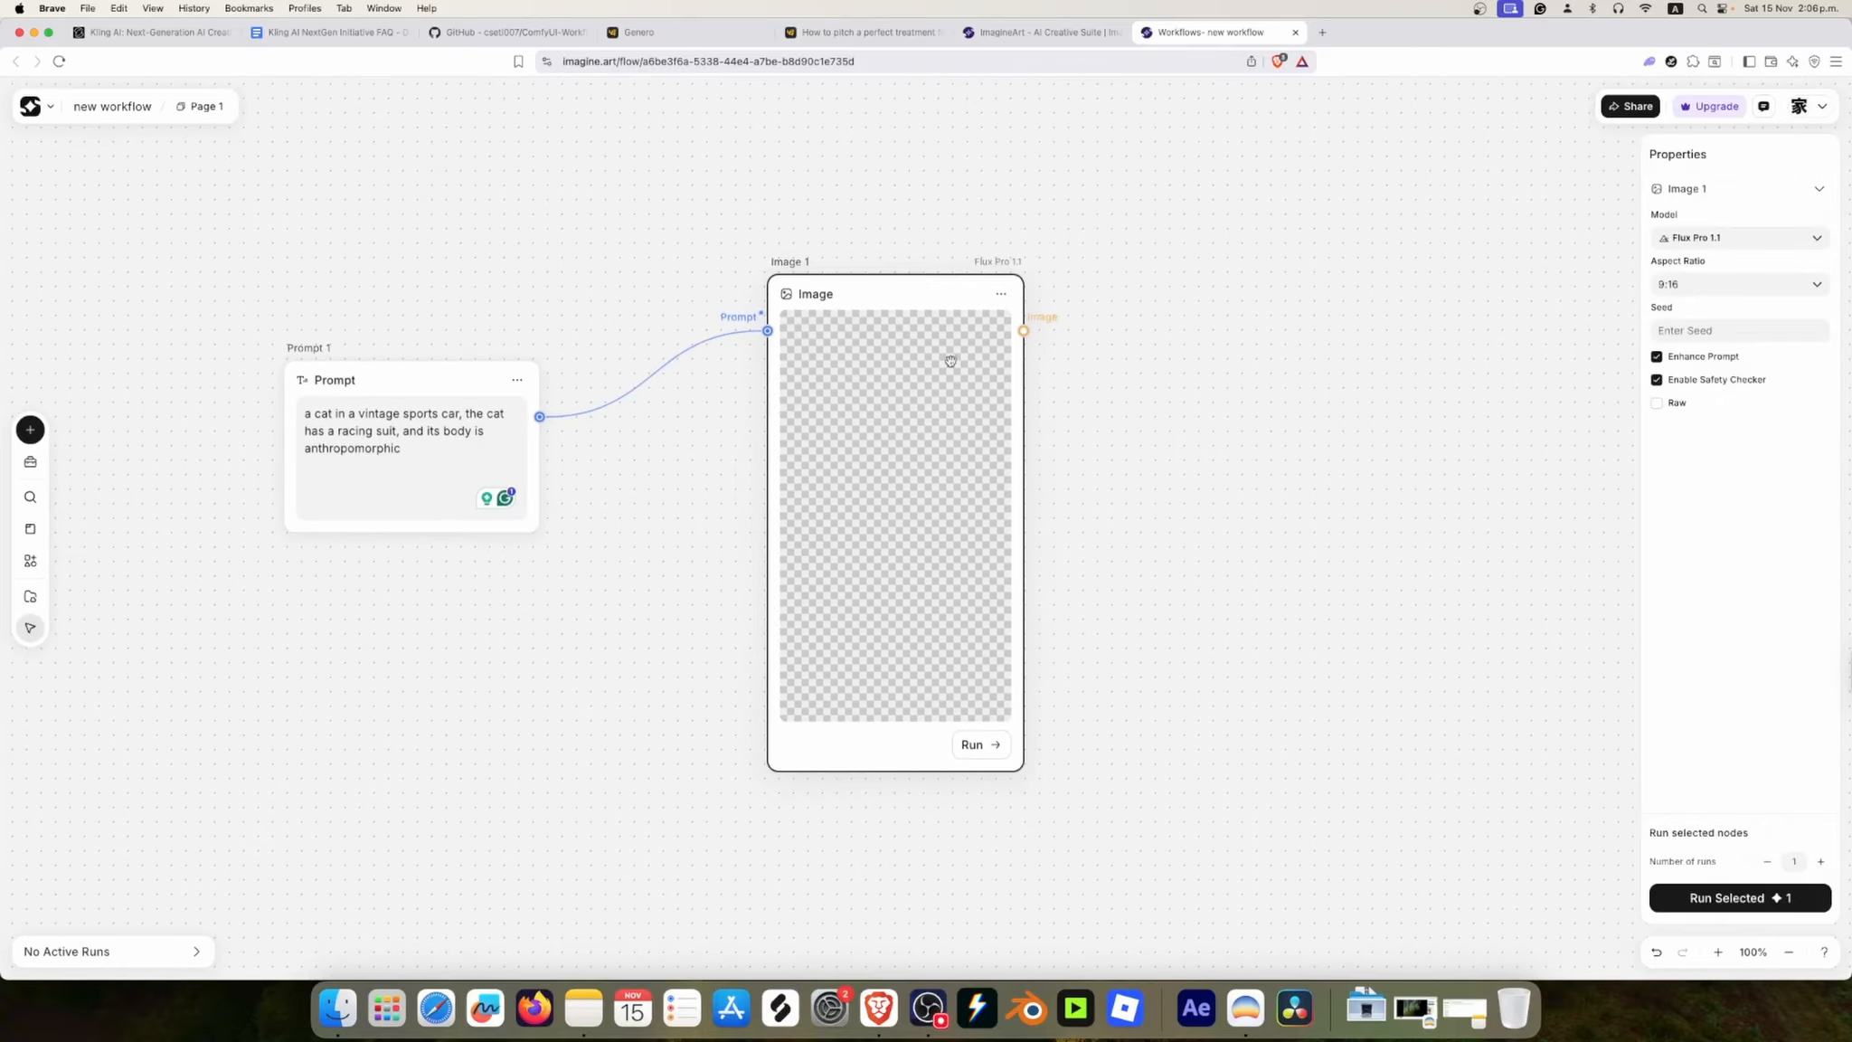
{"action": "left_click", "coordinate": [1716, 898]}
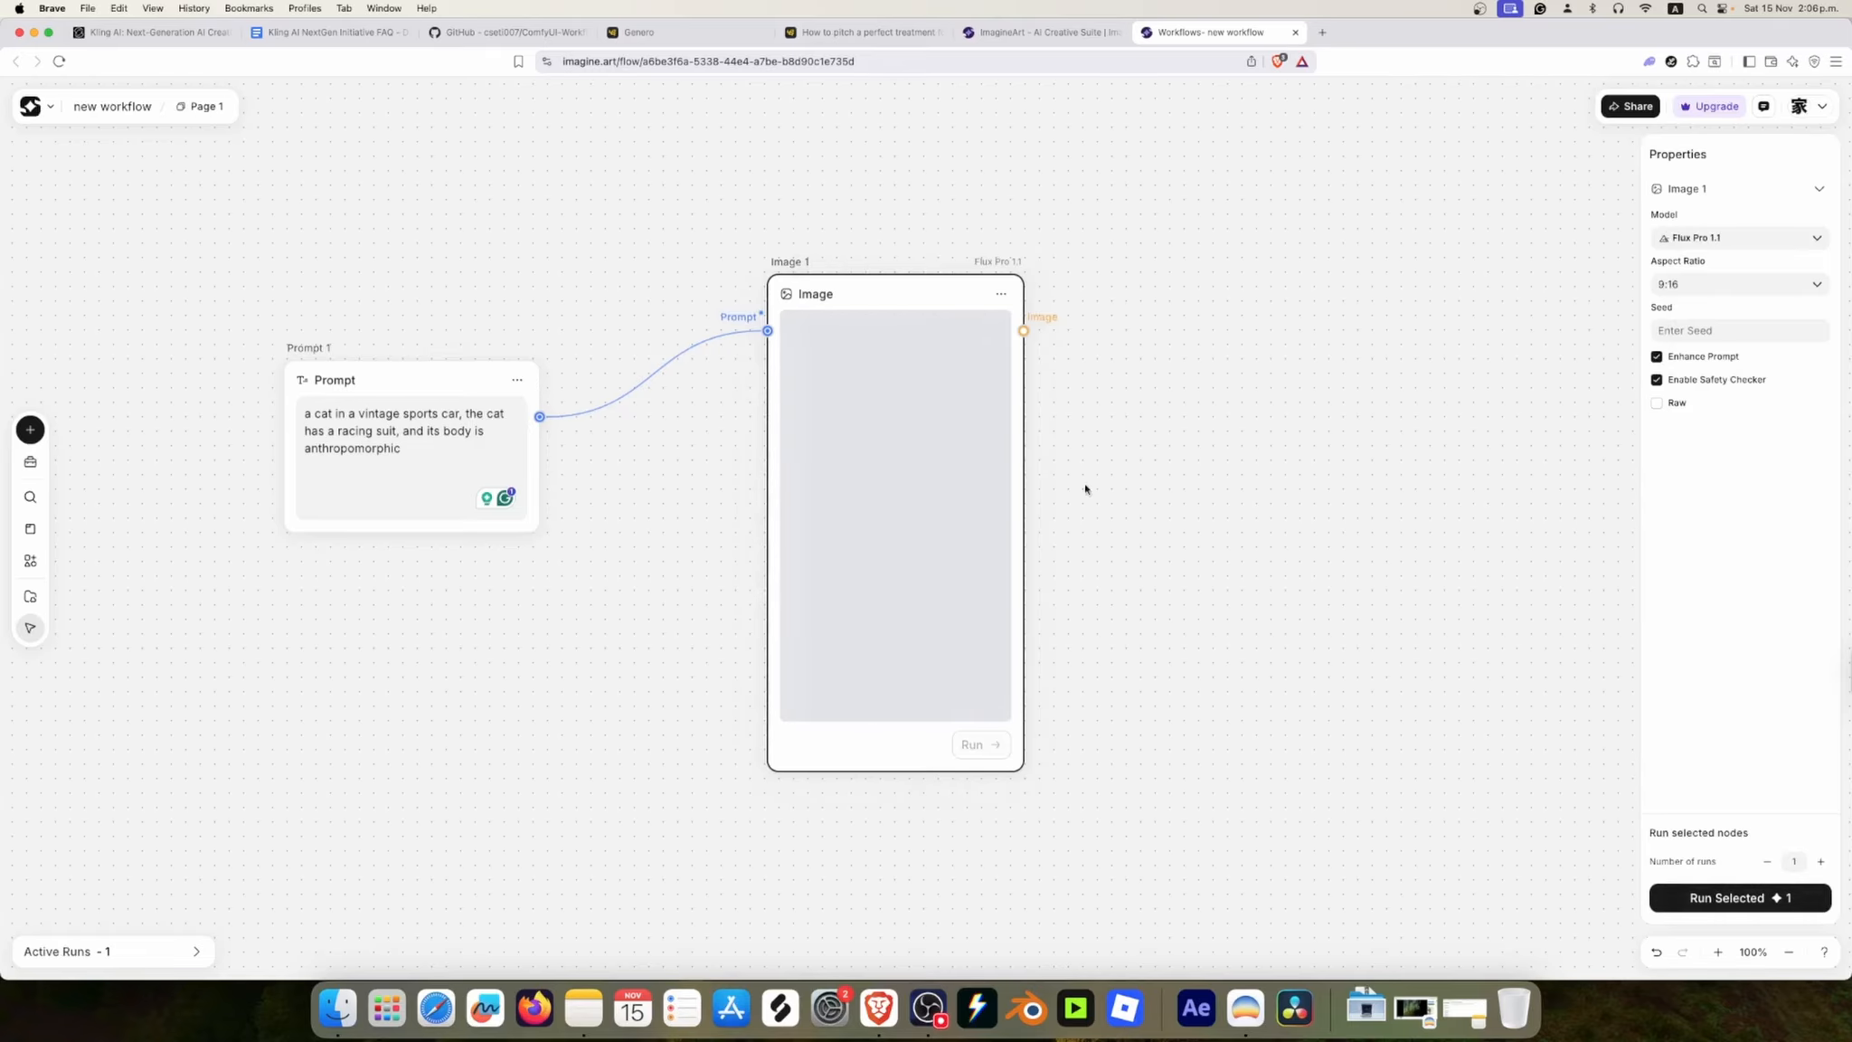
{"action": "left_click_drag", "start_coordinate": [917, 299], "coordinate": [857, 306]}
Step: Add a second image node in the empty canvas area to the right of Image 1
{"action": "left_click_drag", "start_coordinate": [1138, 465], "coordinate": [1238, 455]}
{"action": "scroll", "coordinate": [1276, 533], "scroll_direction": "down", "scroll_amount": 3}
{"action": "scroll", "coordinate": [1275, 545], "scroll_direction": "up", "scroll_amount": 1}
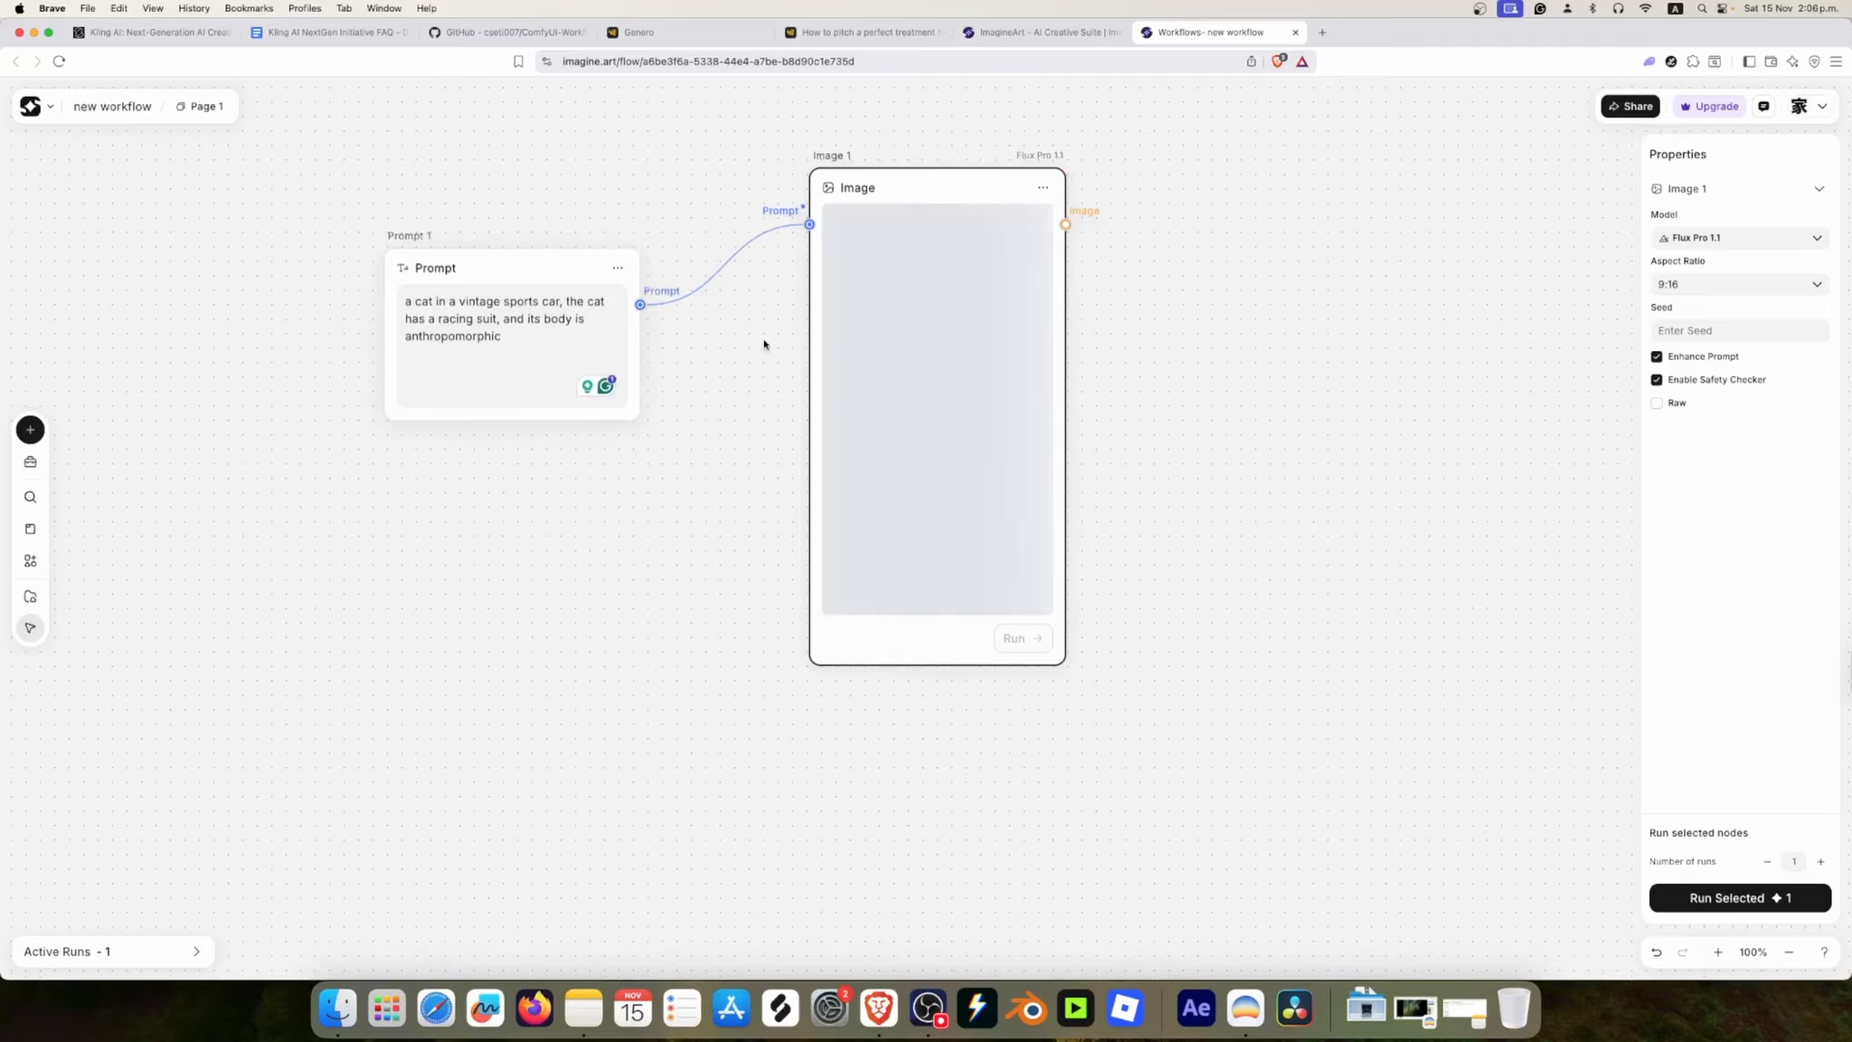
{"action": "scroll", "coordinate": [1210, 455], "scroll_direction": "right", "scroll_amount": 4}
{"action": "scroll", "coordinate": [1210, 454], "scroll_direction": "up", "scroll_amount": 2}
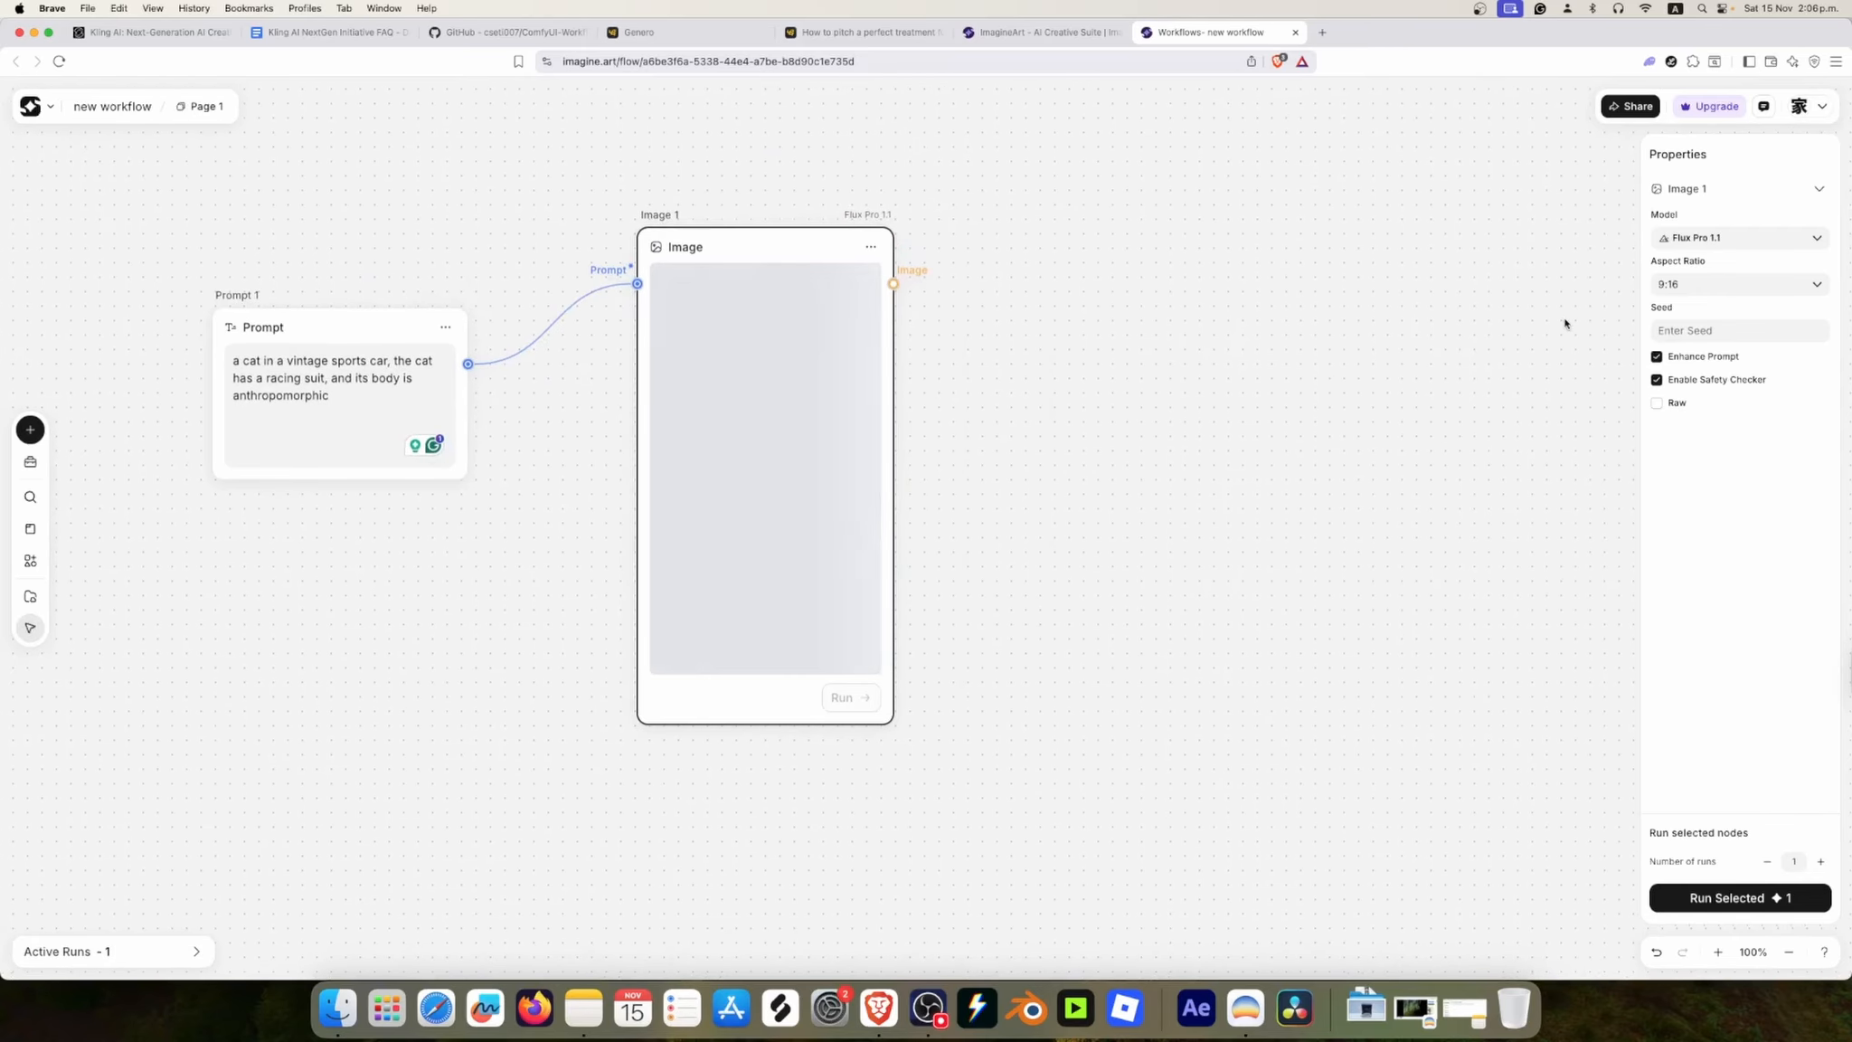
{"action": "right_click", "coordinate": [1100, 363]}
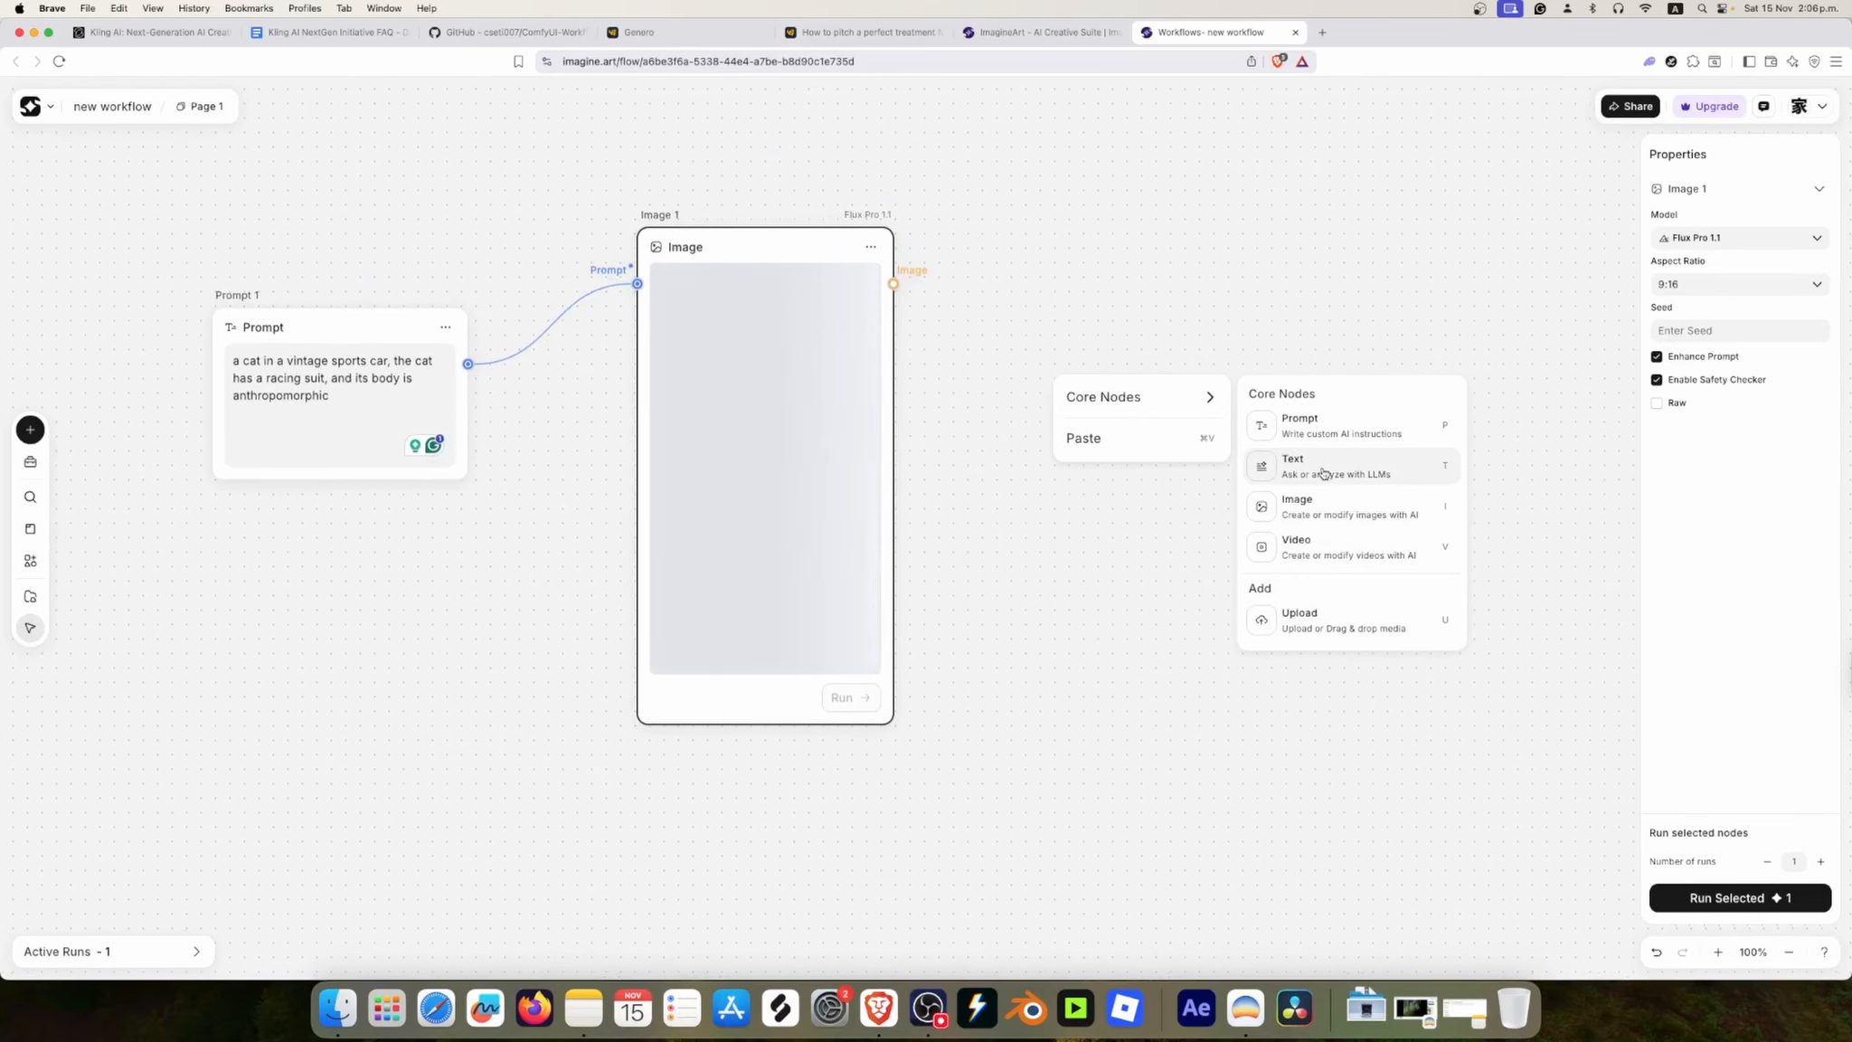
{"action": "left_click", "coordinate": [1322, 506]}
{"action": "left_click", "coordinate": [1218, 325]}
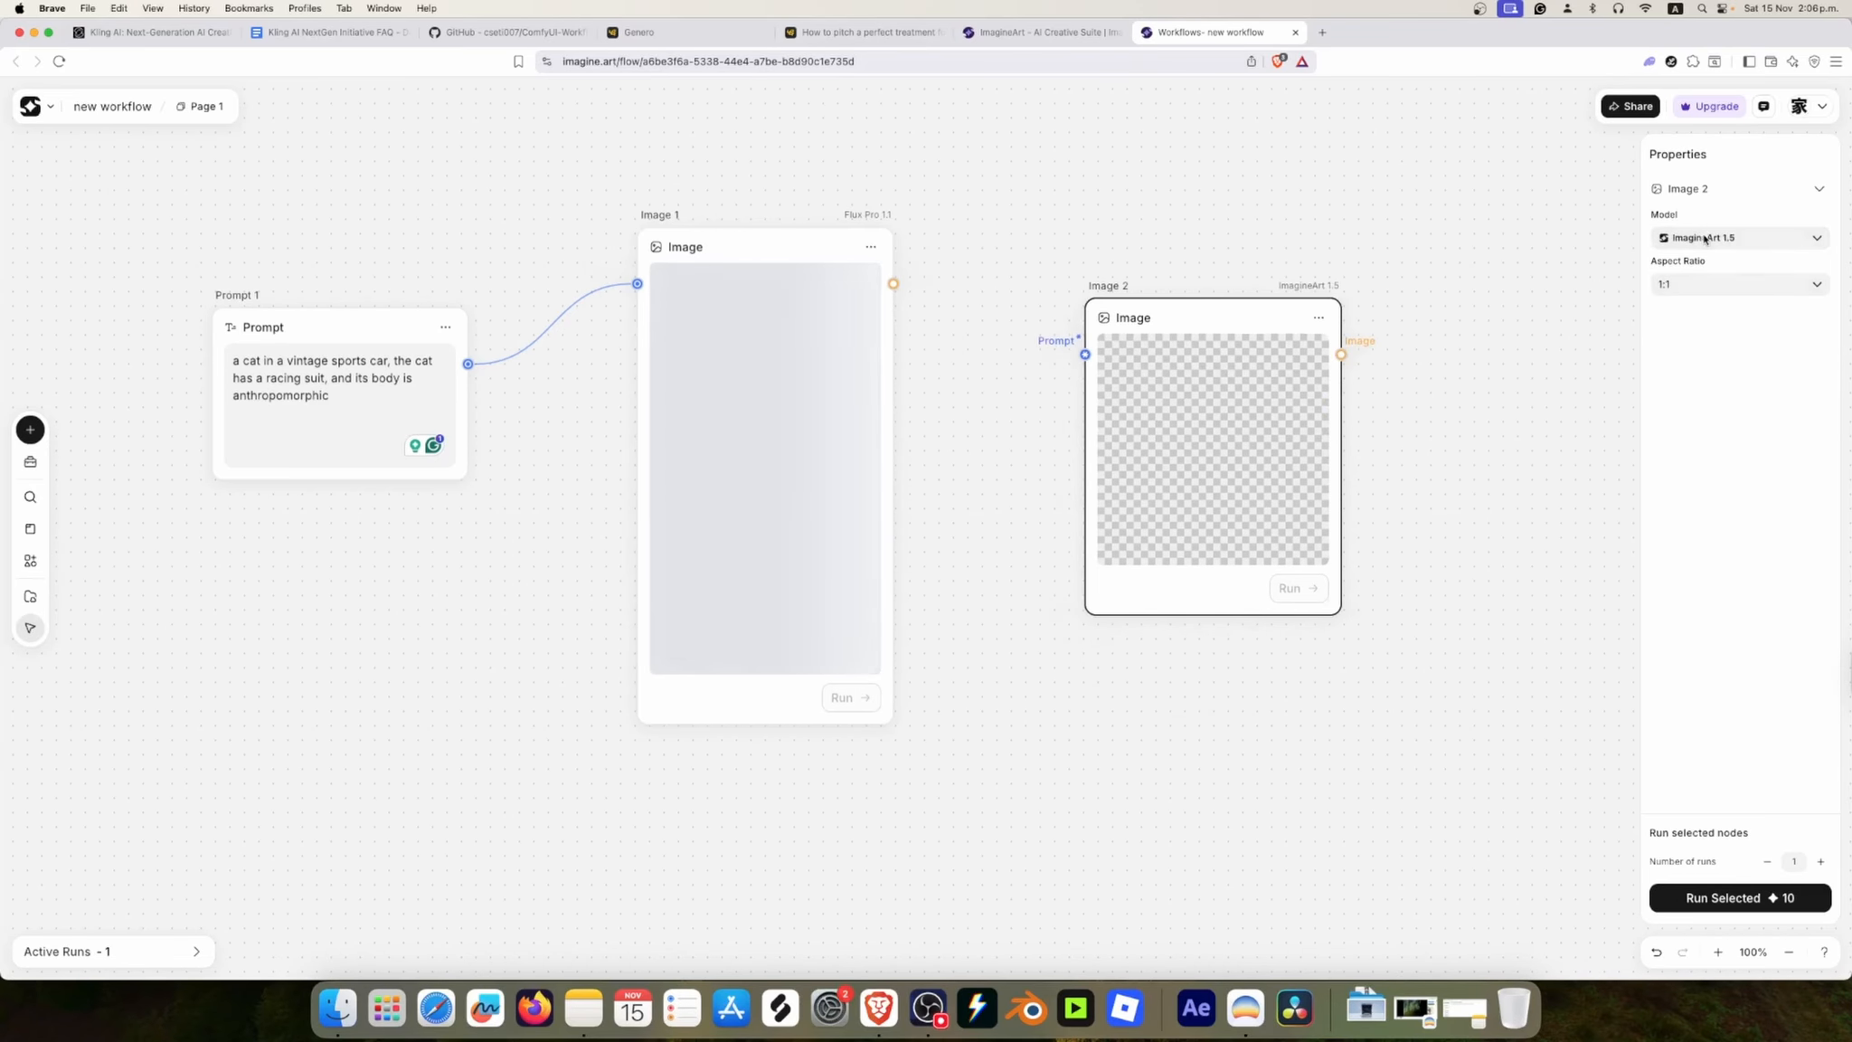
Step: Set Image 2's aspect ratio to 9:16 and connect the Prompt node's output to its prompt input
{"action": "left_click", "coordinate": [1711, 284]}
{"action": "left_click", "coordinate": [1691, 401]}
{"action": "left_click_drag", "start_coordinate": [468, 363], "coordinate": [1084, 355]}
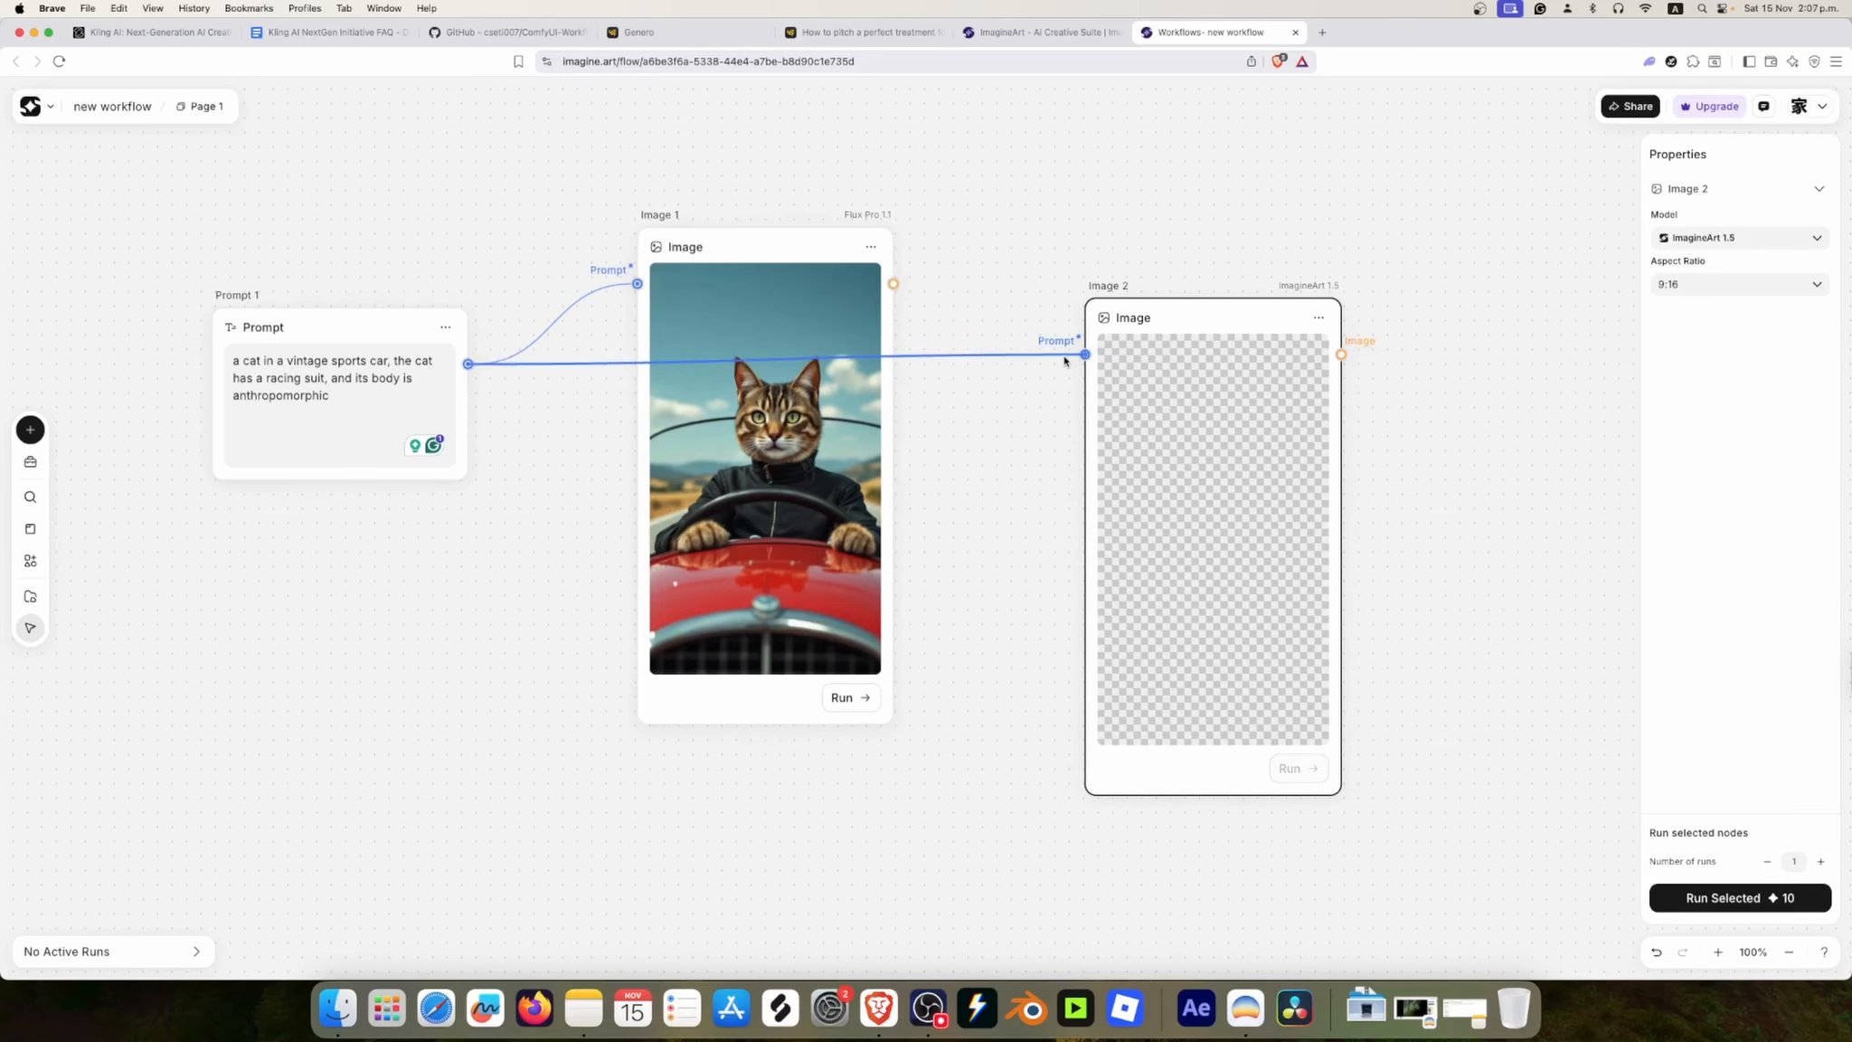
Step: Revise the prompt to "a cat in a vintage sports car, the cat has a racing suit, helmet, and gloves, its body is anthropomorphic, cinematic lightning"
{"action": "left_click", "coordinate": [819, 491]}
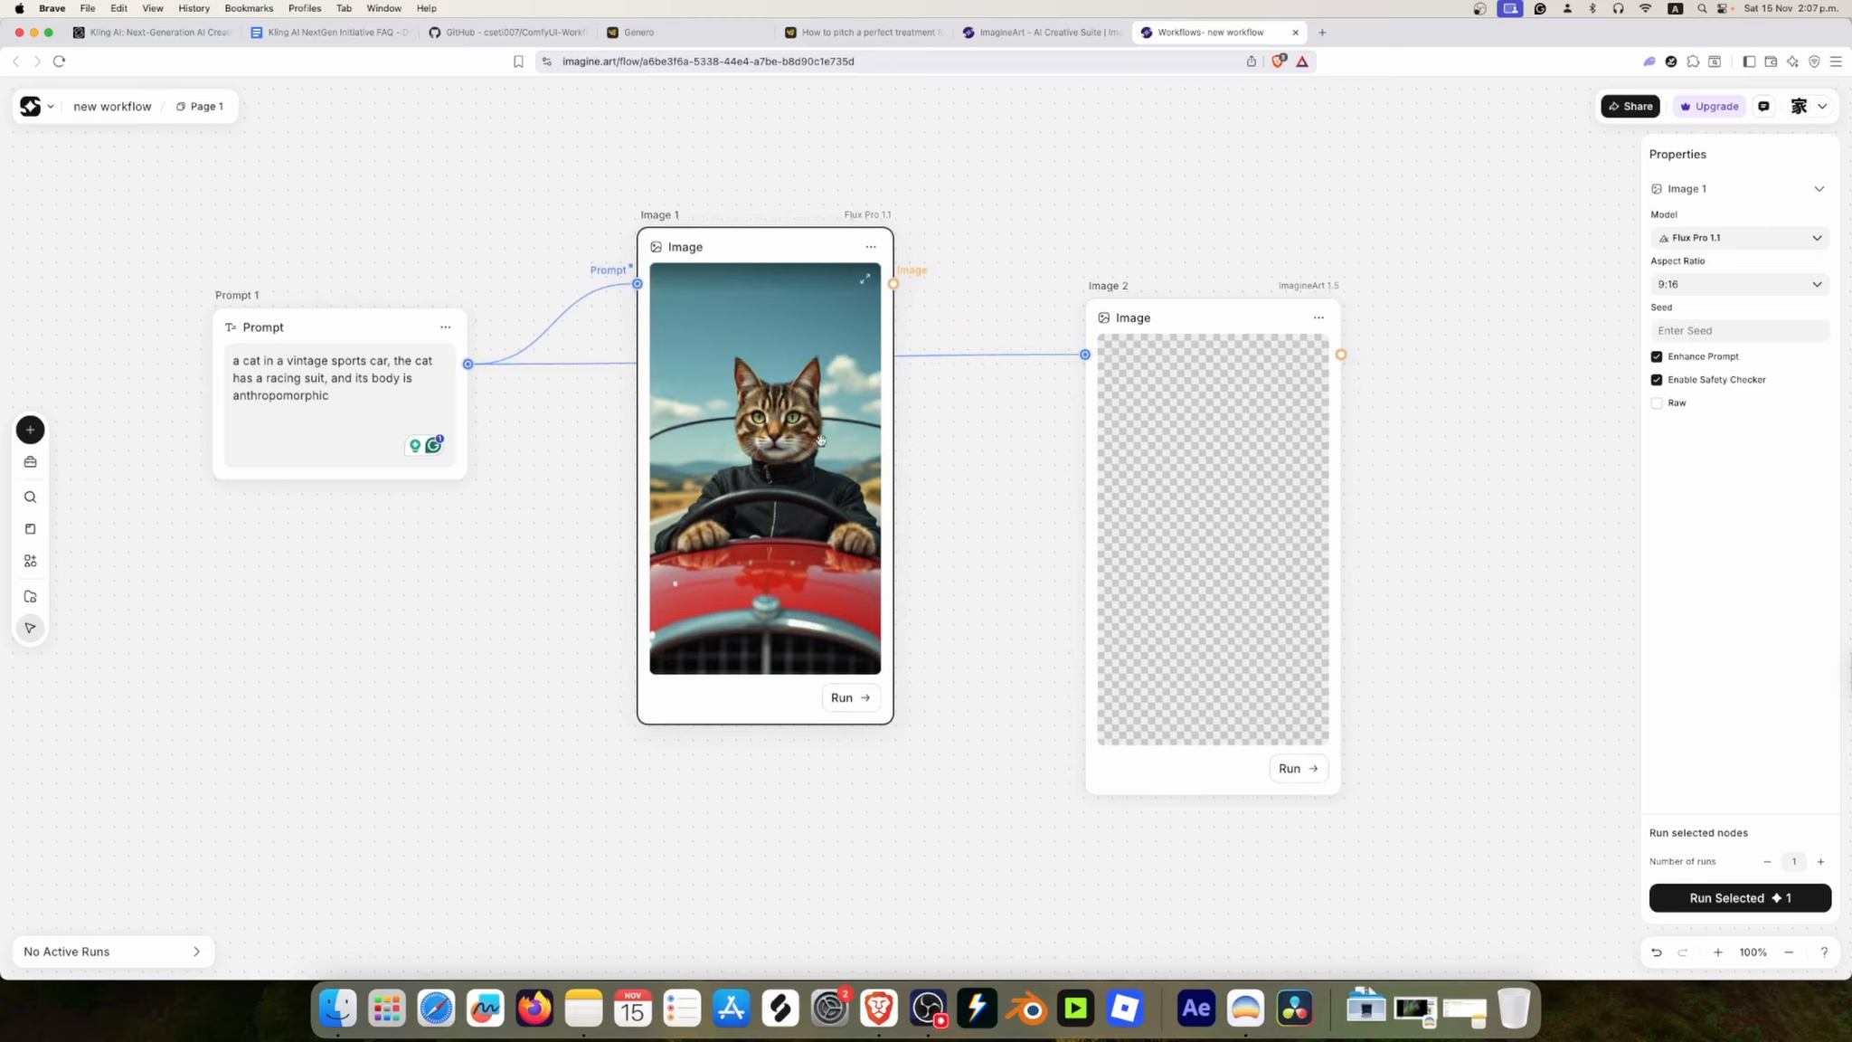
{"action": "left_click", "coordinate": [329, 378]}
{"action": "type", "text": "helmet and gloves, "}
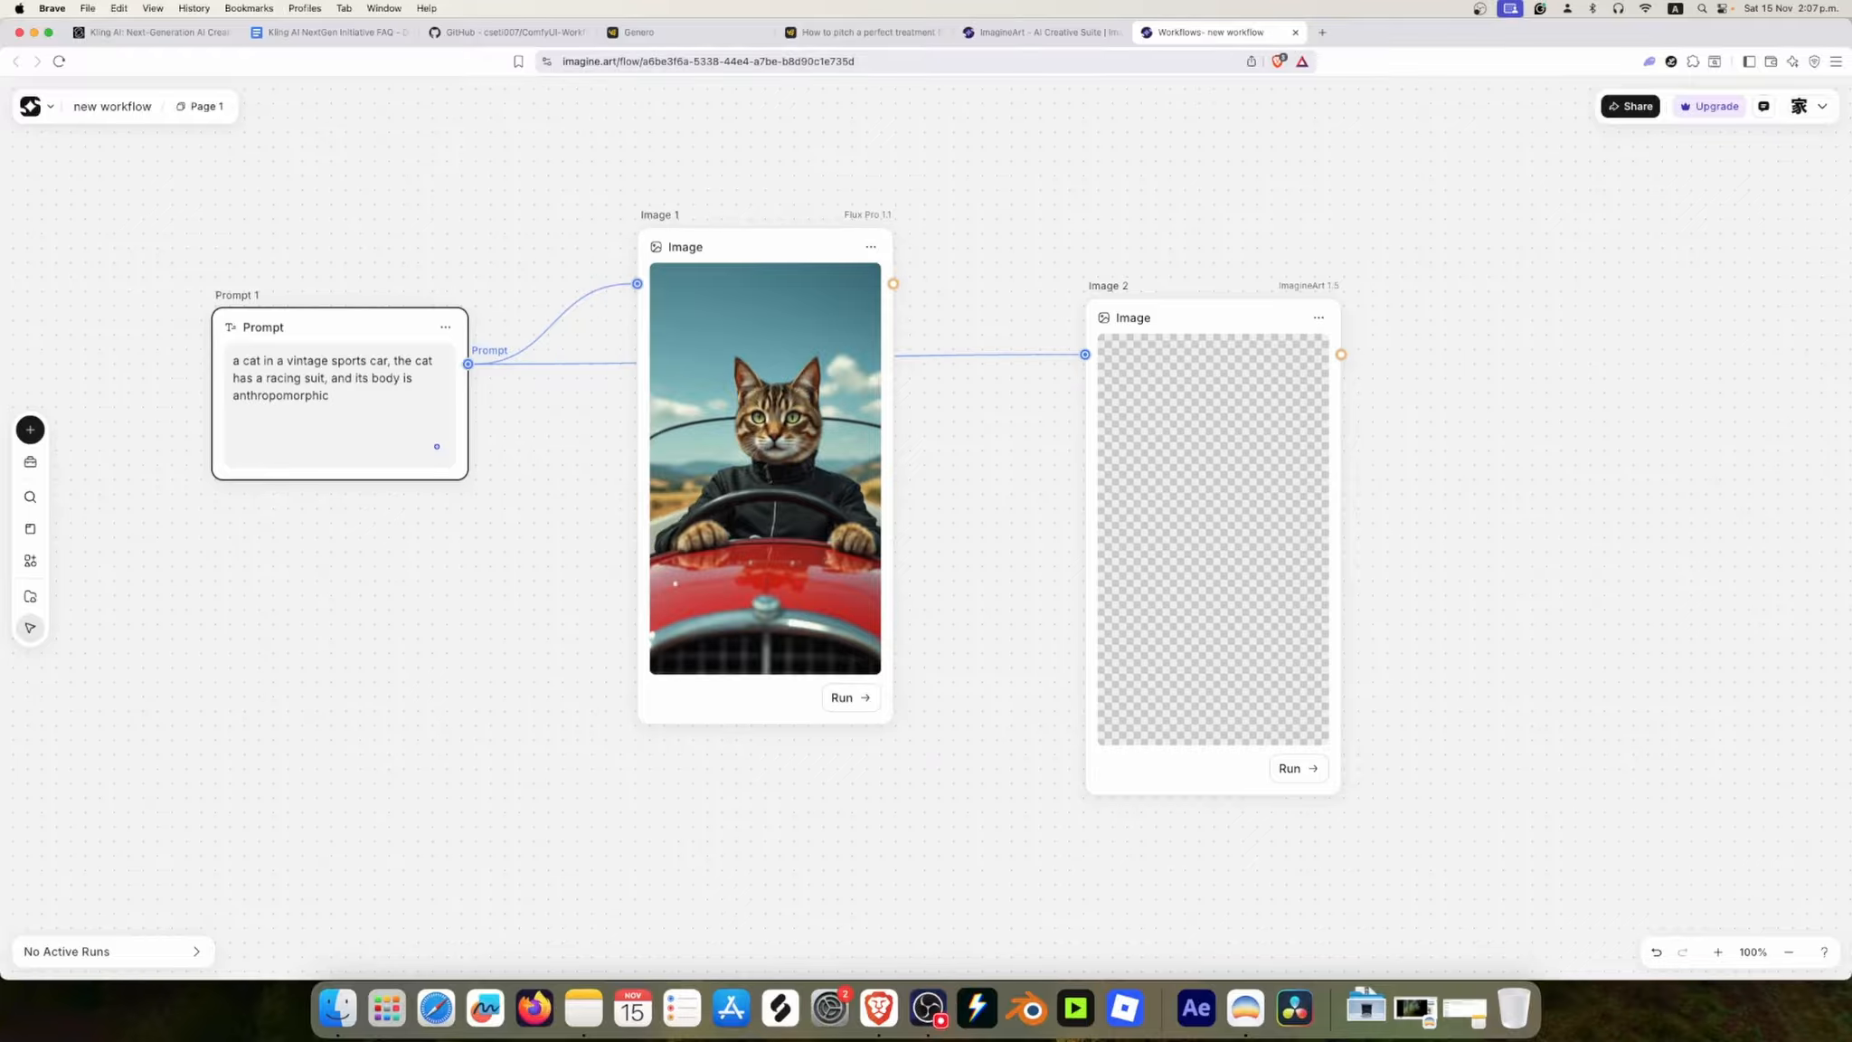
{"action": "type", "text": "cinematic"}
{"action": "left_click_drag", "start_coordinate": [330, 413], "coordinate": [317, 396]}
{"action": "key", "text": "super+c"}
{"action": "key", "text": "BackSpace"}
{"action": "left_click", "coordinate": [234, 396]}
{"action": "key", "text": "super+v"}
{"action": "type", "text": ","}
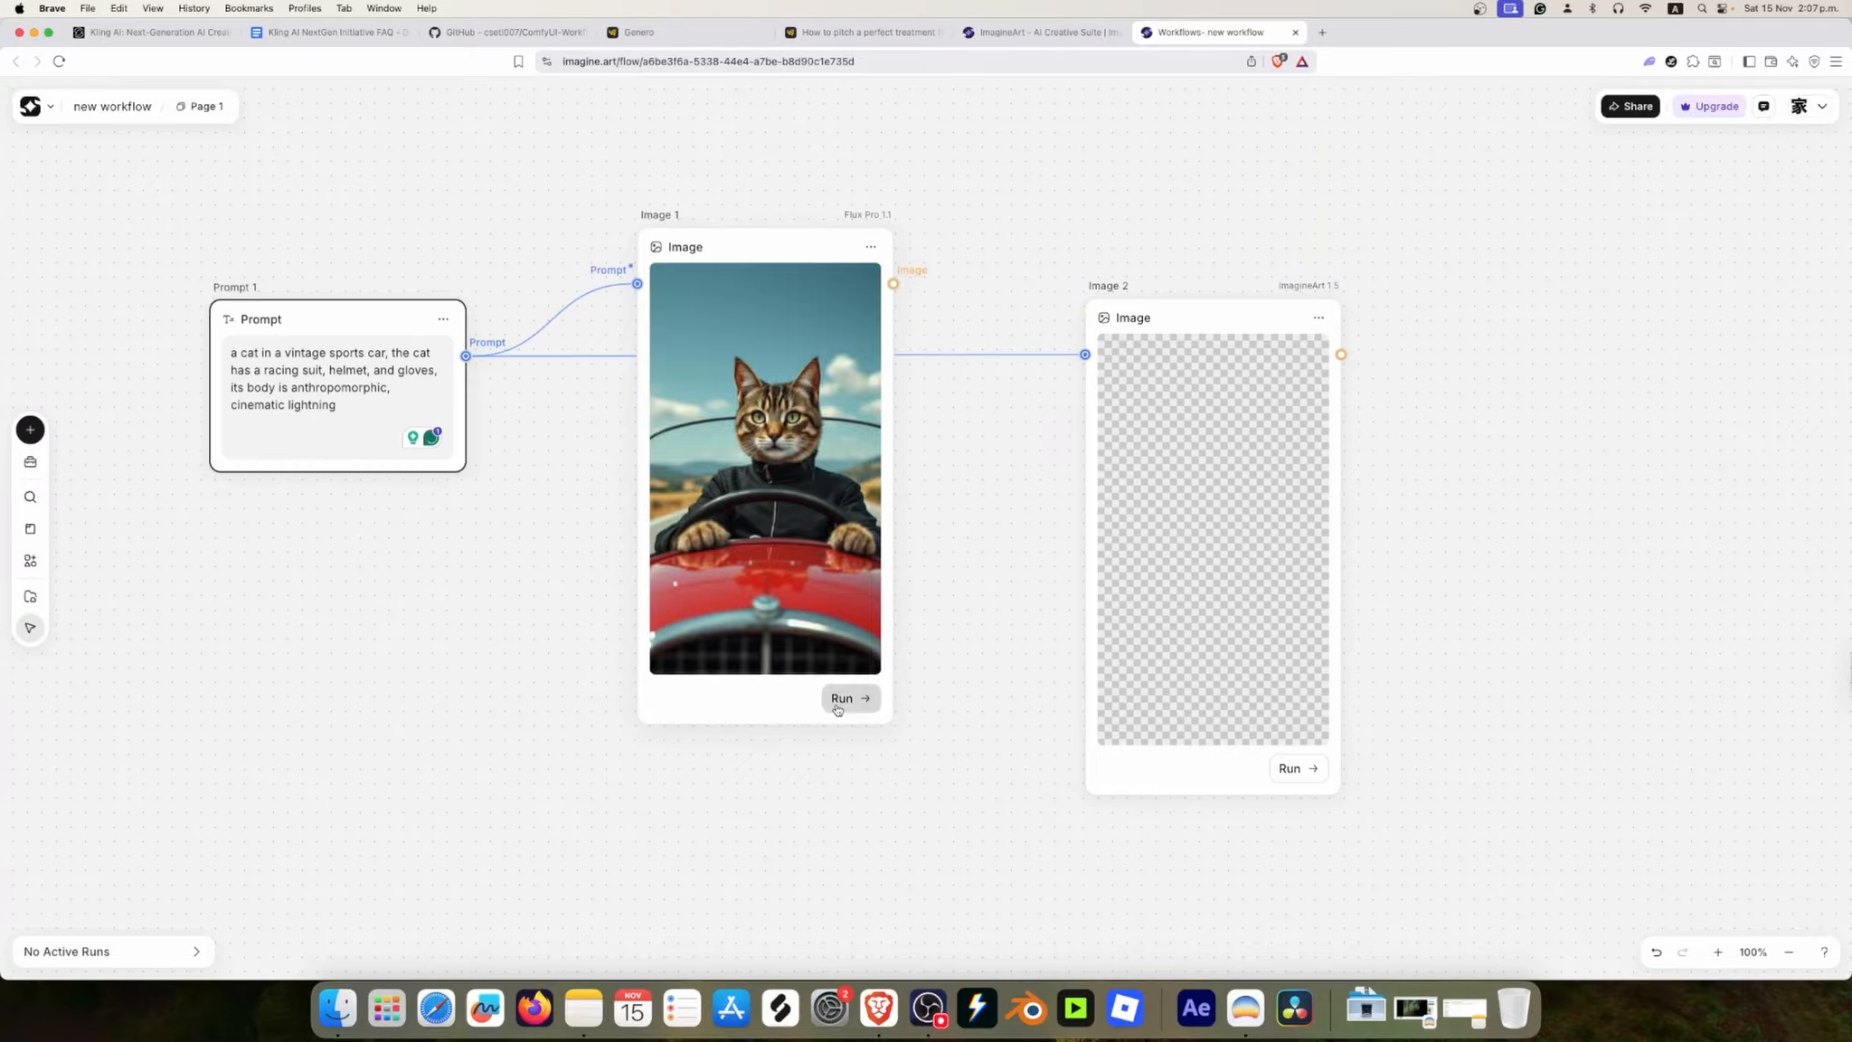
Step: Run both Image 1 and Image 2 with the revised prompt, and move Image 2 level with and closer to Image 1
{"action": "left_click", "coordinate": [840, 701]}
{"action": "left_click_drag", "start_coordinate": [1182, 479], "coordinate": [1165, 433]}
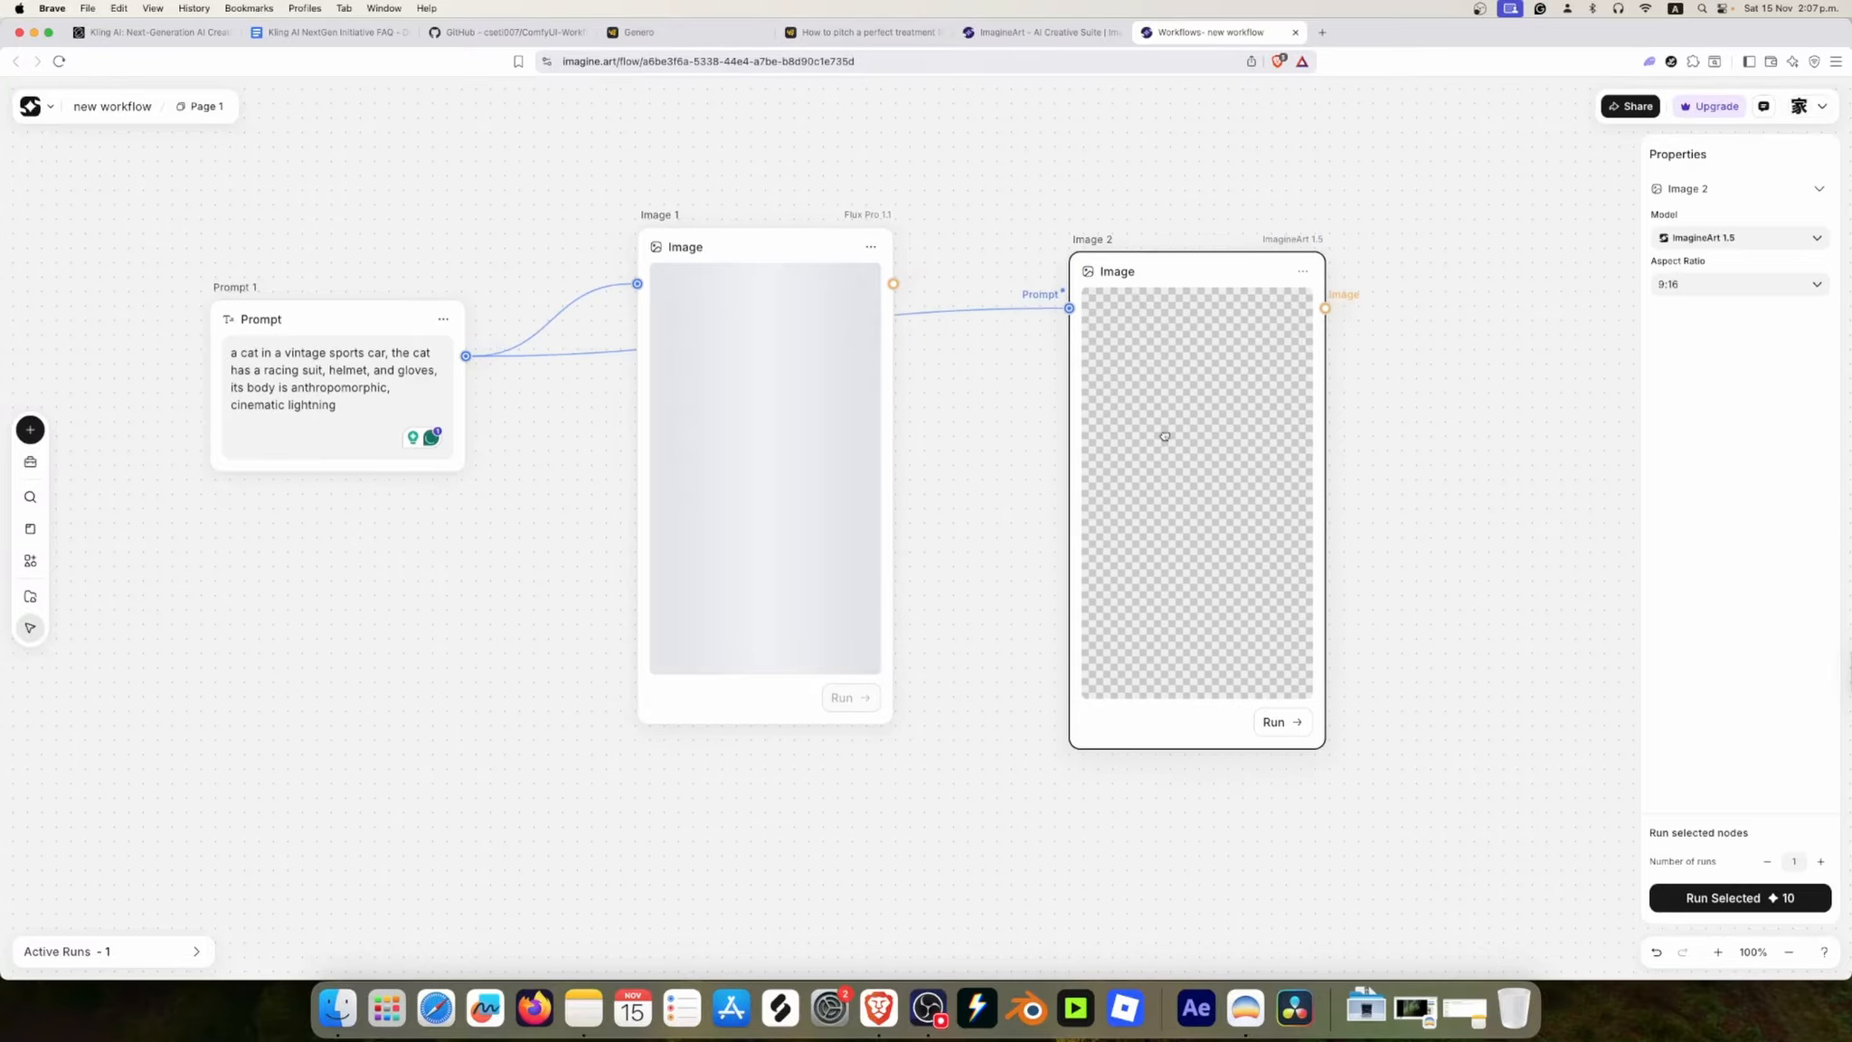
{"action": "left_click", "coordinate": [1275, 721]}
{"action": "left_click_drag", "start_coordinate": [1275, 722], "coordinate": [1275, 691]}
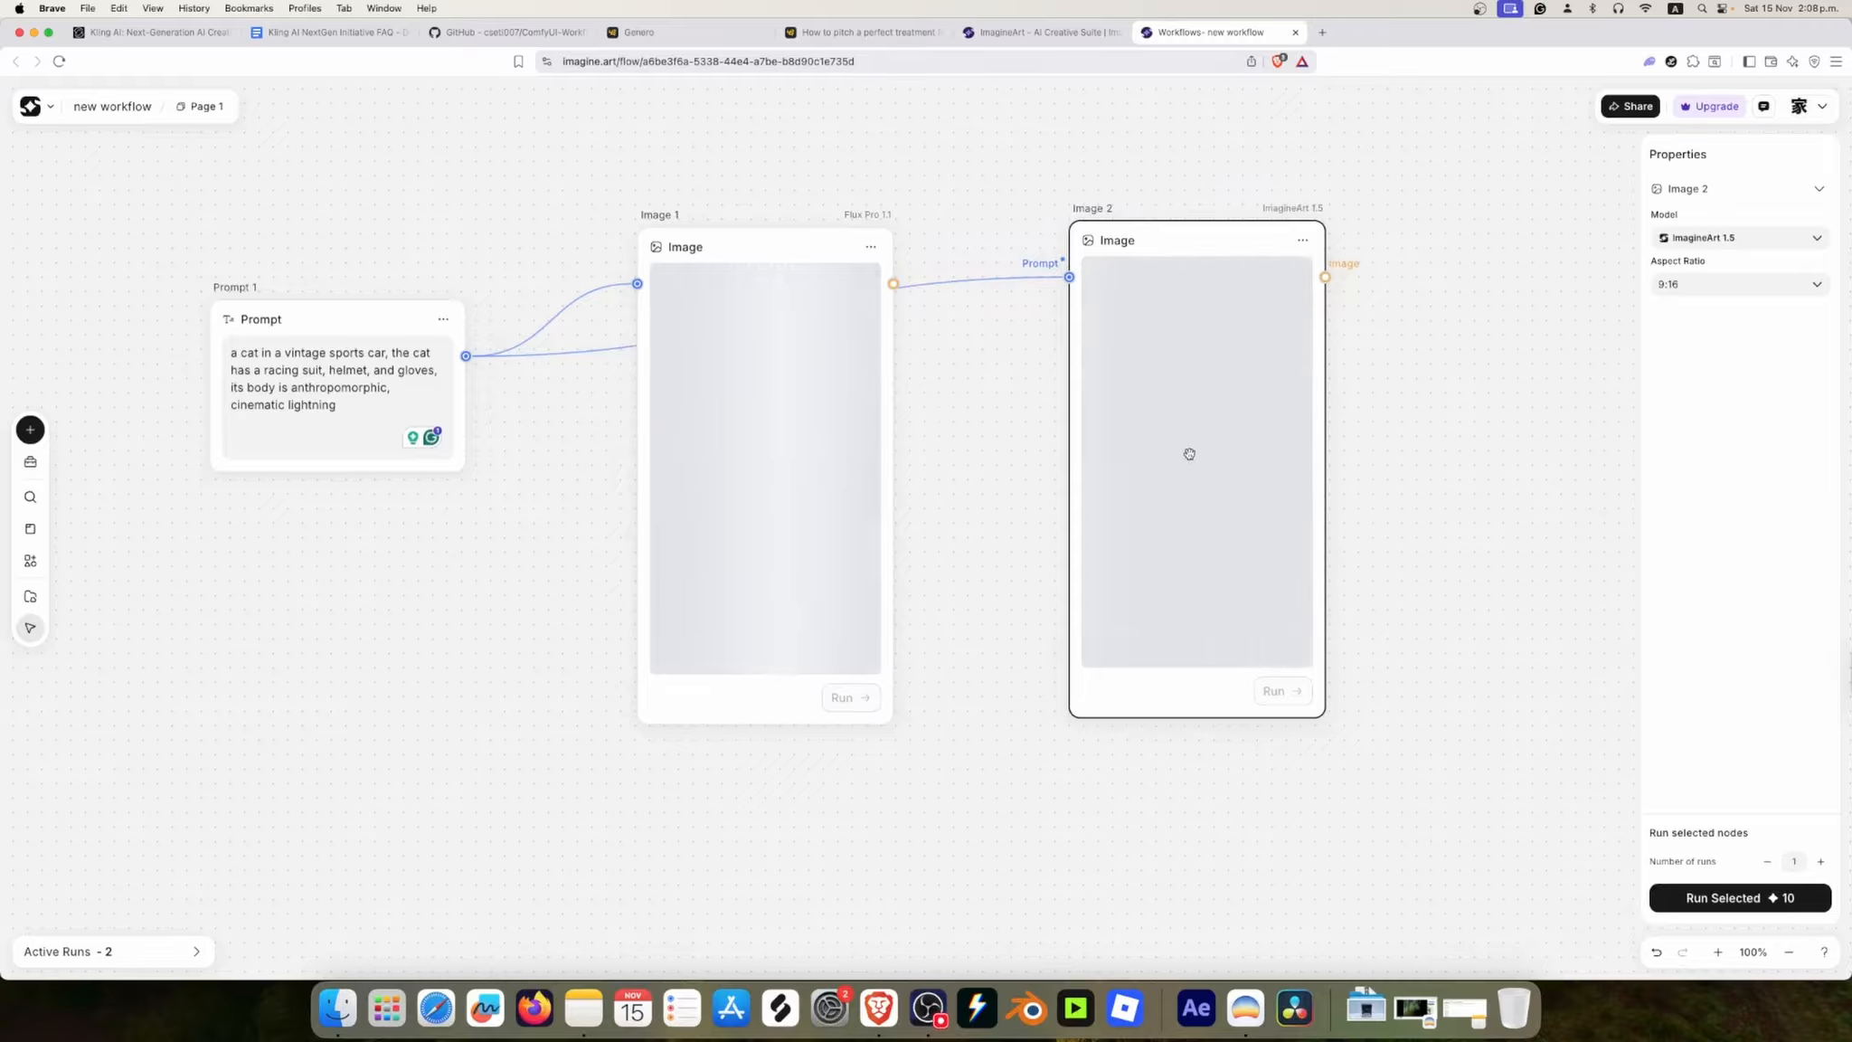
{"action": "left_click_drag", "start_coordinate": [1184, 454], "coordinate": [1112, 463]}
Step: Add a video node to the canvas and place it to the right of Image 2, level with the image nodes
{"action": "scroll", "coordinate": [1270, 462], "scroll_direction": "down", "scroll_amount": 1}
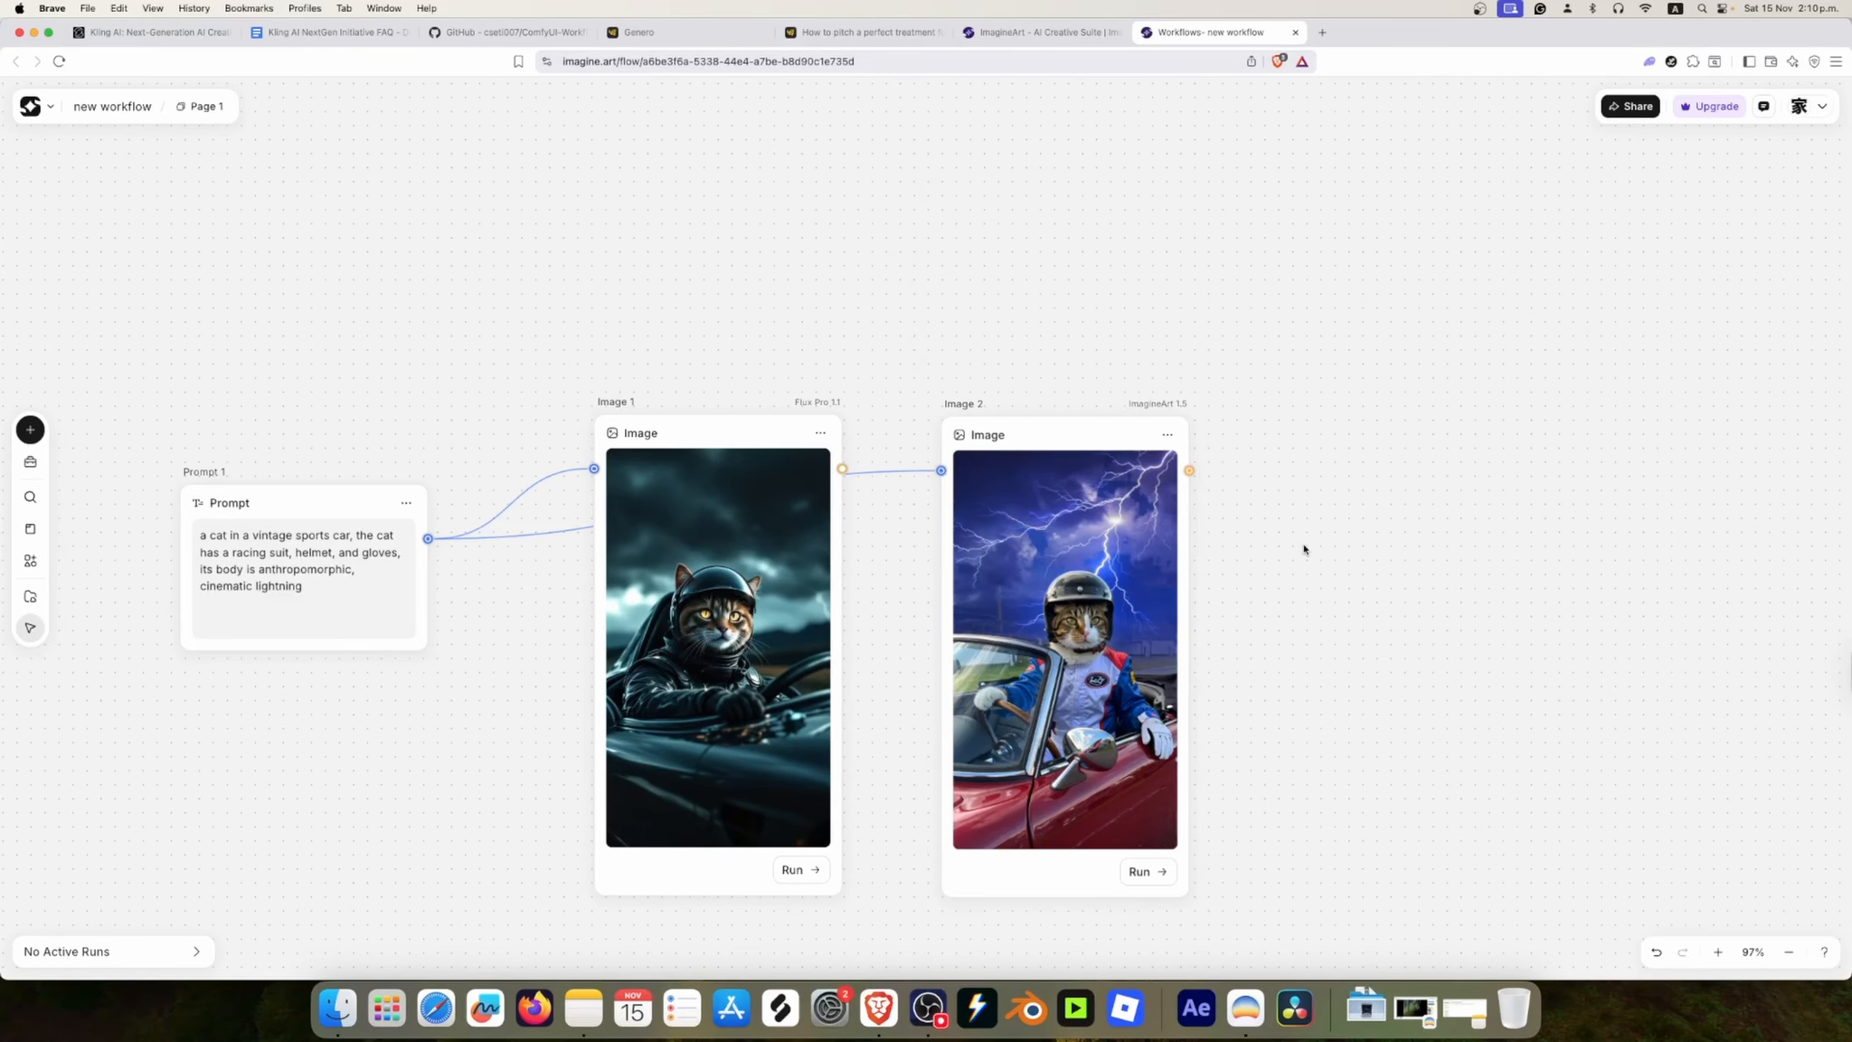
{"action": "scroll", "coordinate": [1304, 545], "scroll_direction": "down", "scroll_amount": 2}
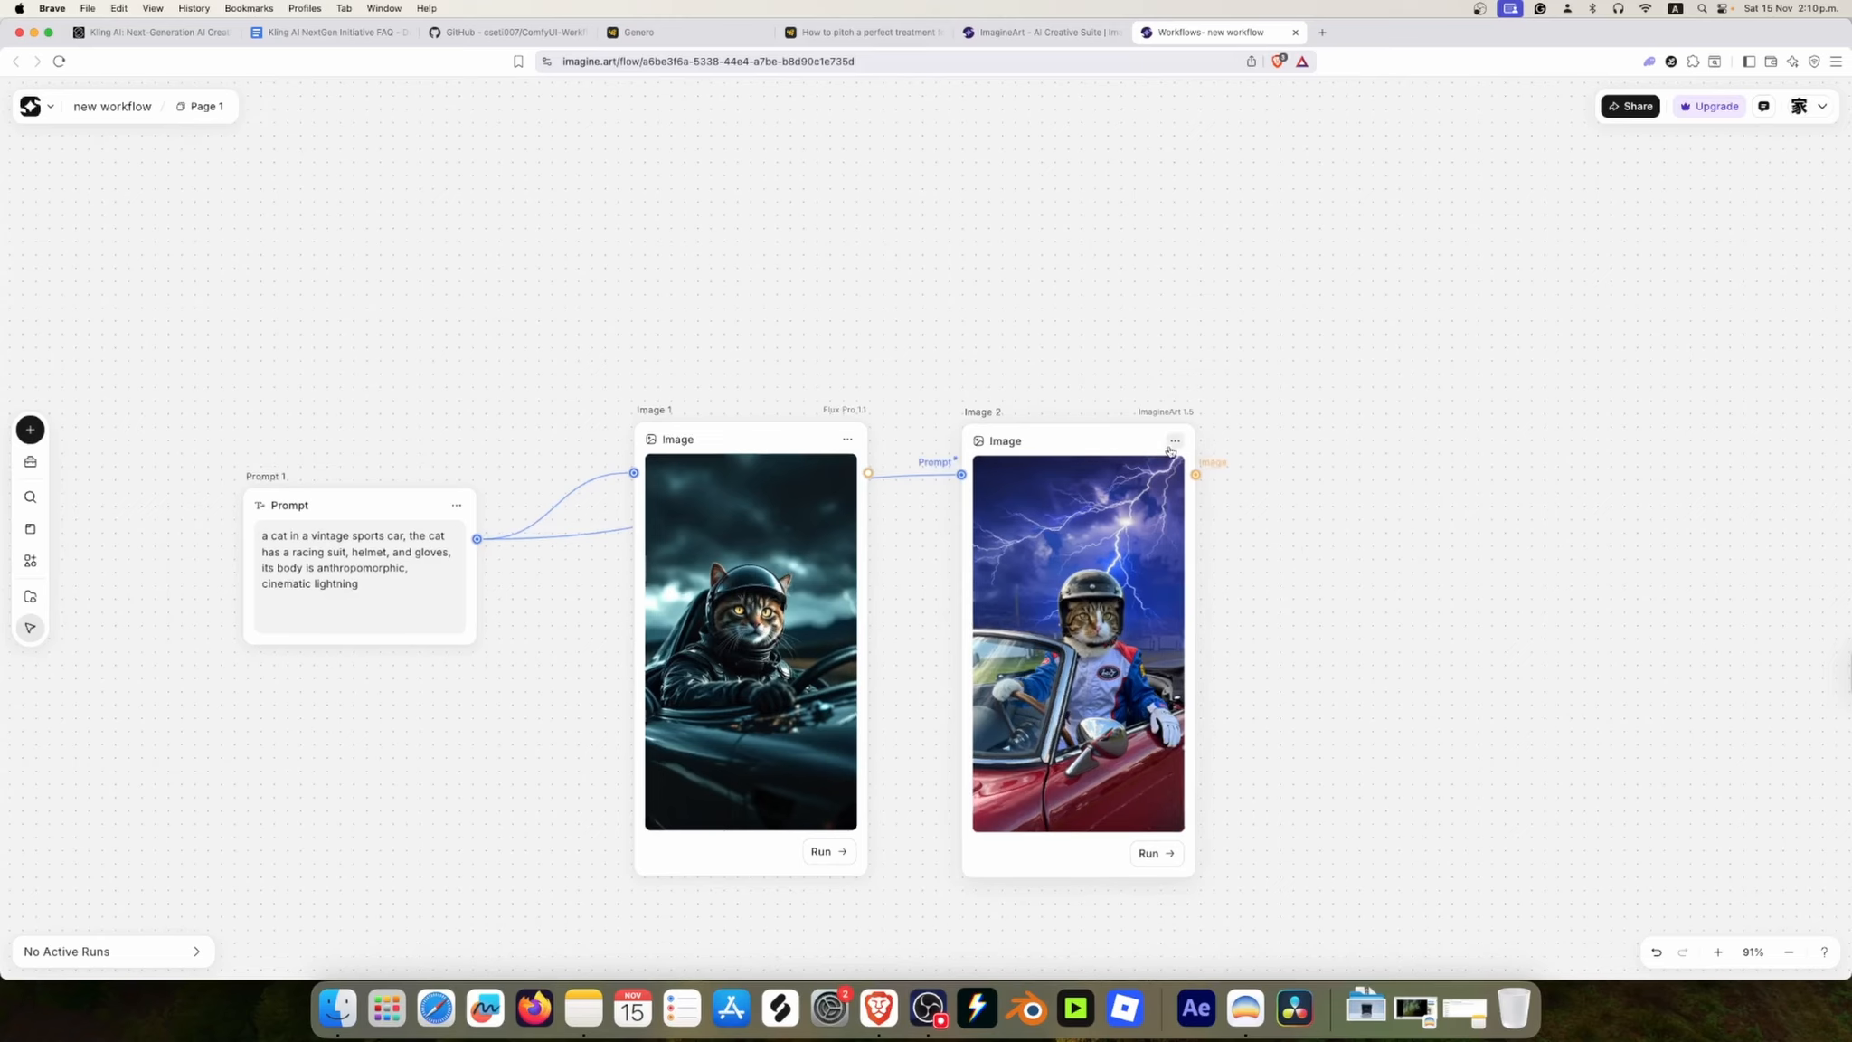
{"action": "left_click_drag", "start_coordinate": [1293, 573], "coordinate": [1463, 414]}
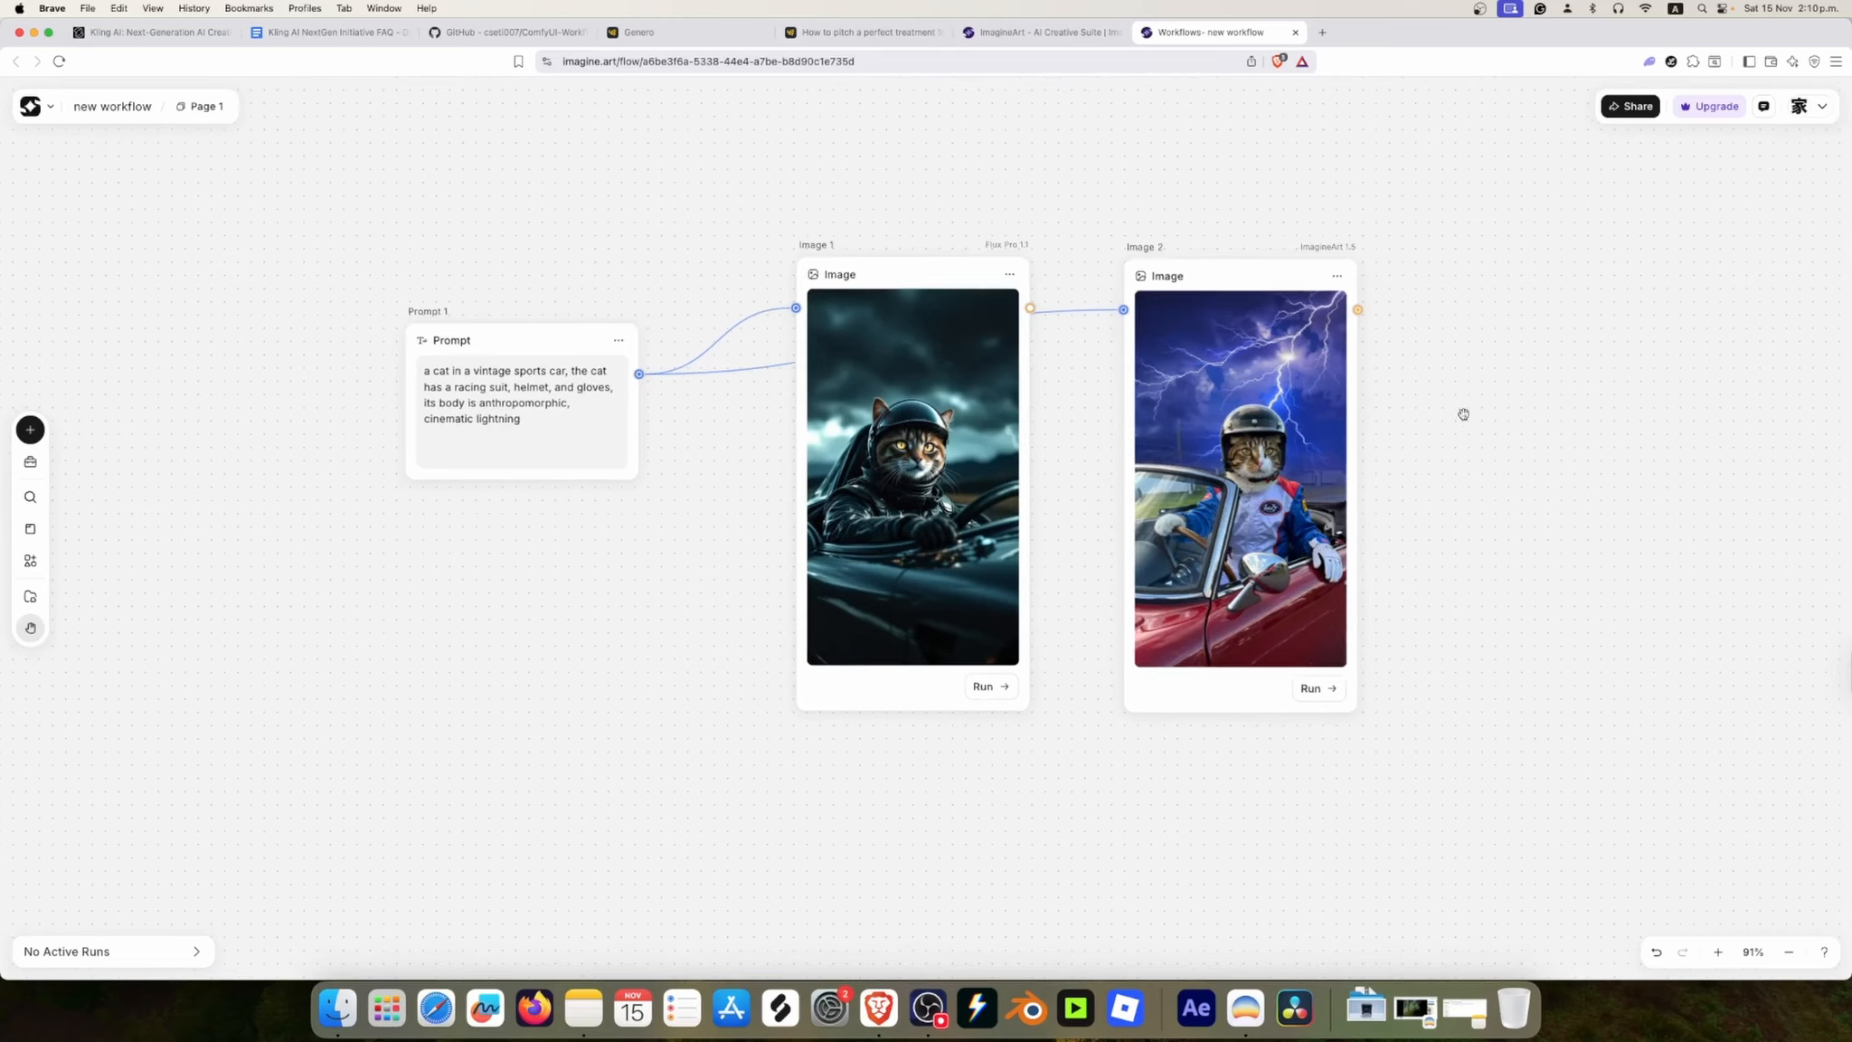
{"action": "key", "text": "space"}
{"action": "left_click", "coordinate": [1287, 480]}
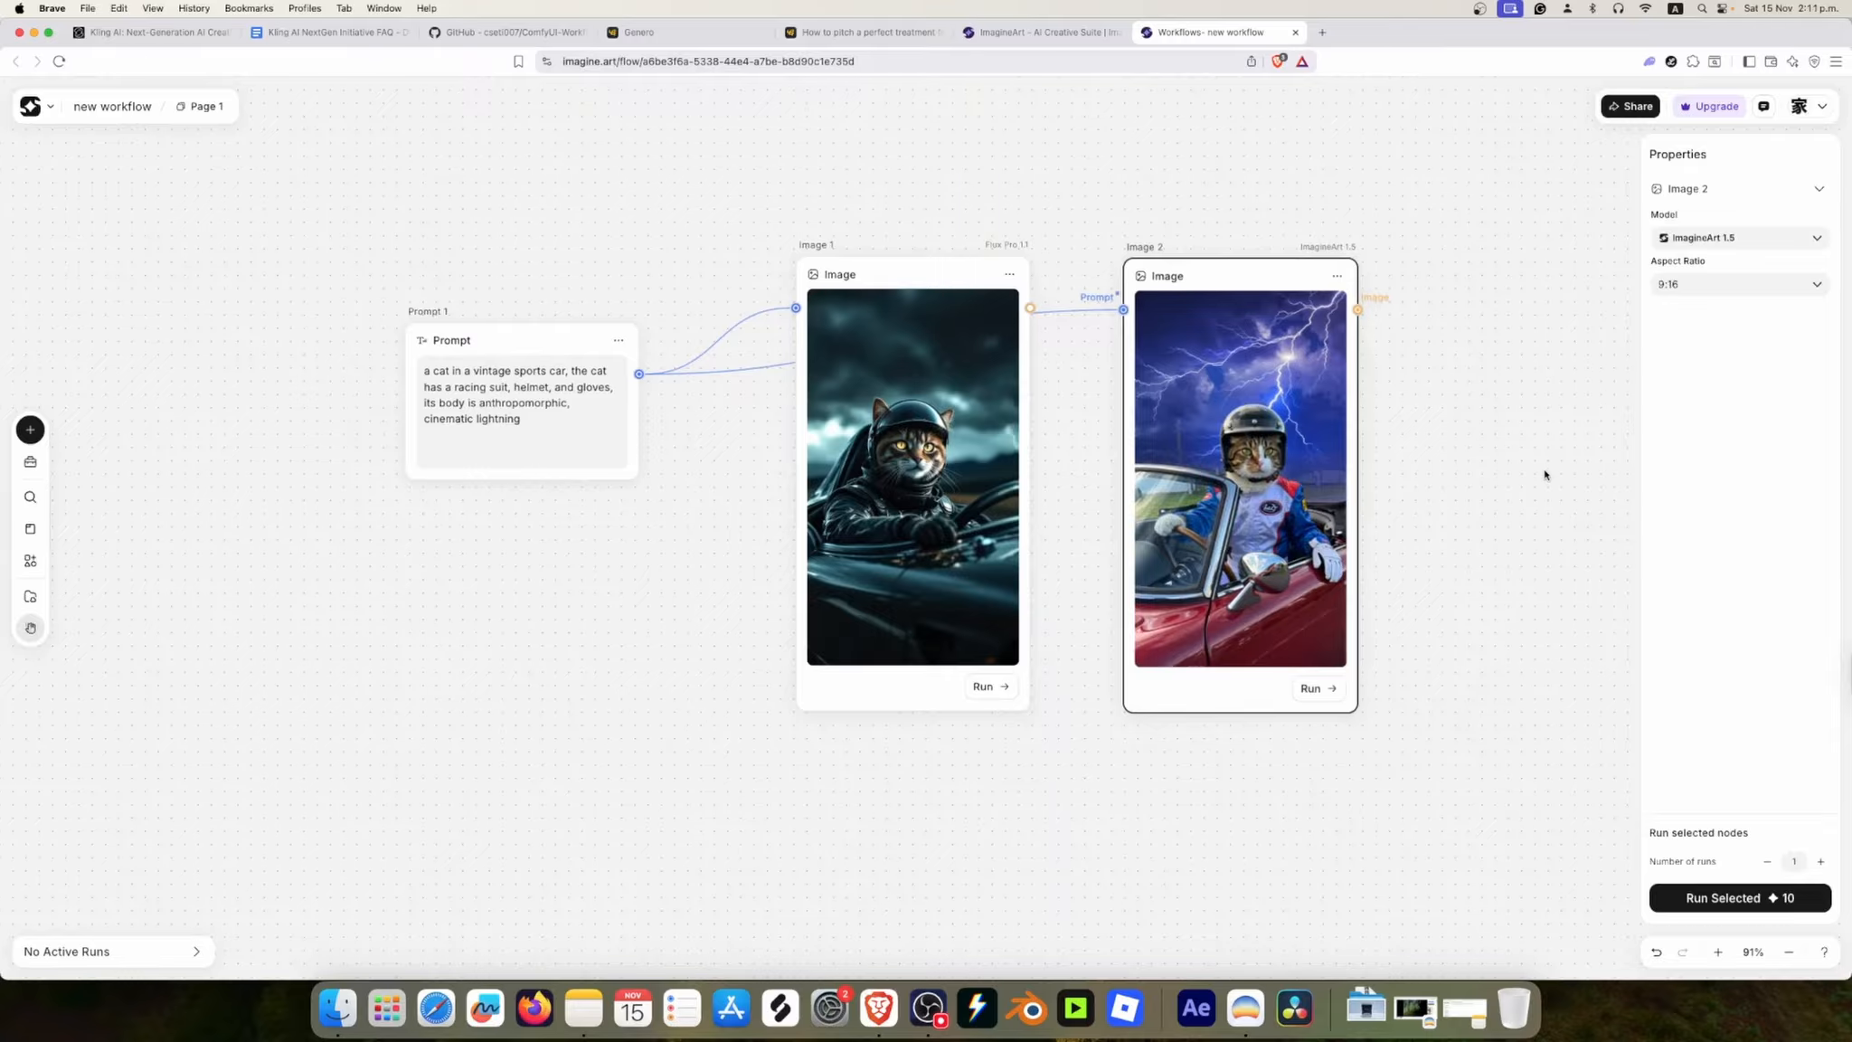
{"action": "left_click", "coordinate": [1545, 471]}
{"action": "left_click_drag", "start_coordinate": [1589, 428], "coordinate": [1235, 440]}
{"action": "right_click", "coordinate": [1241, 435]}
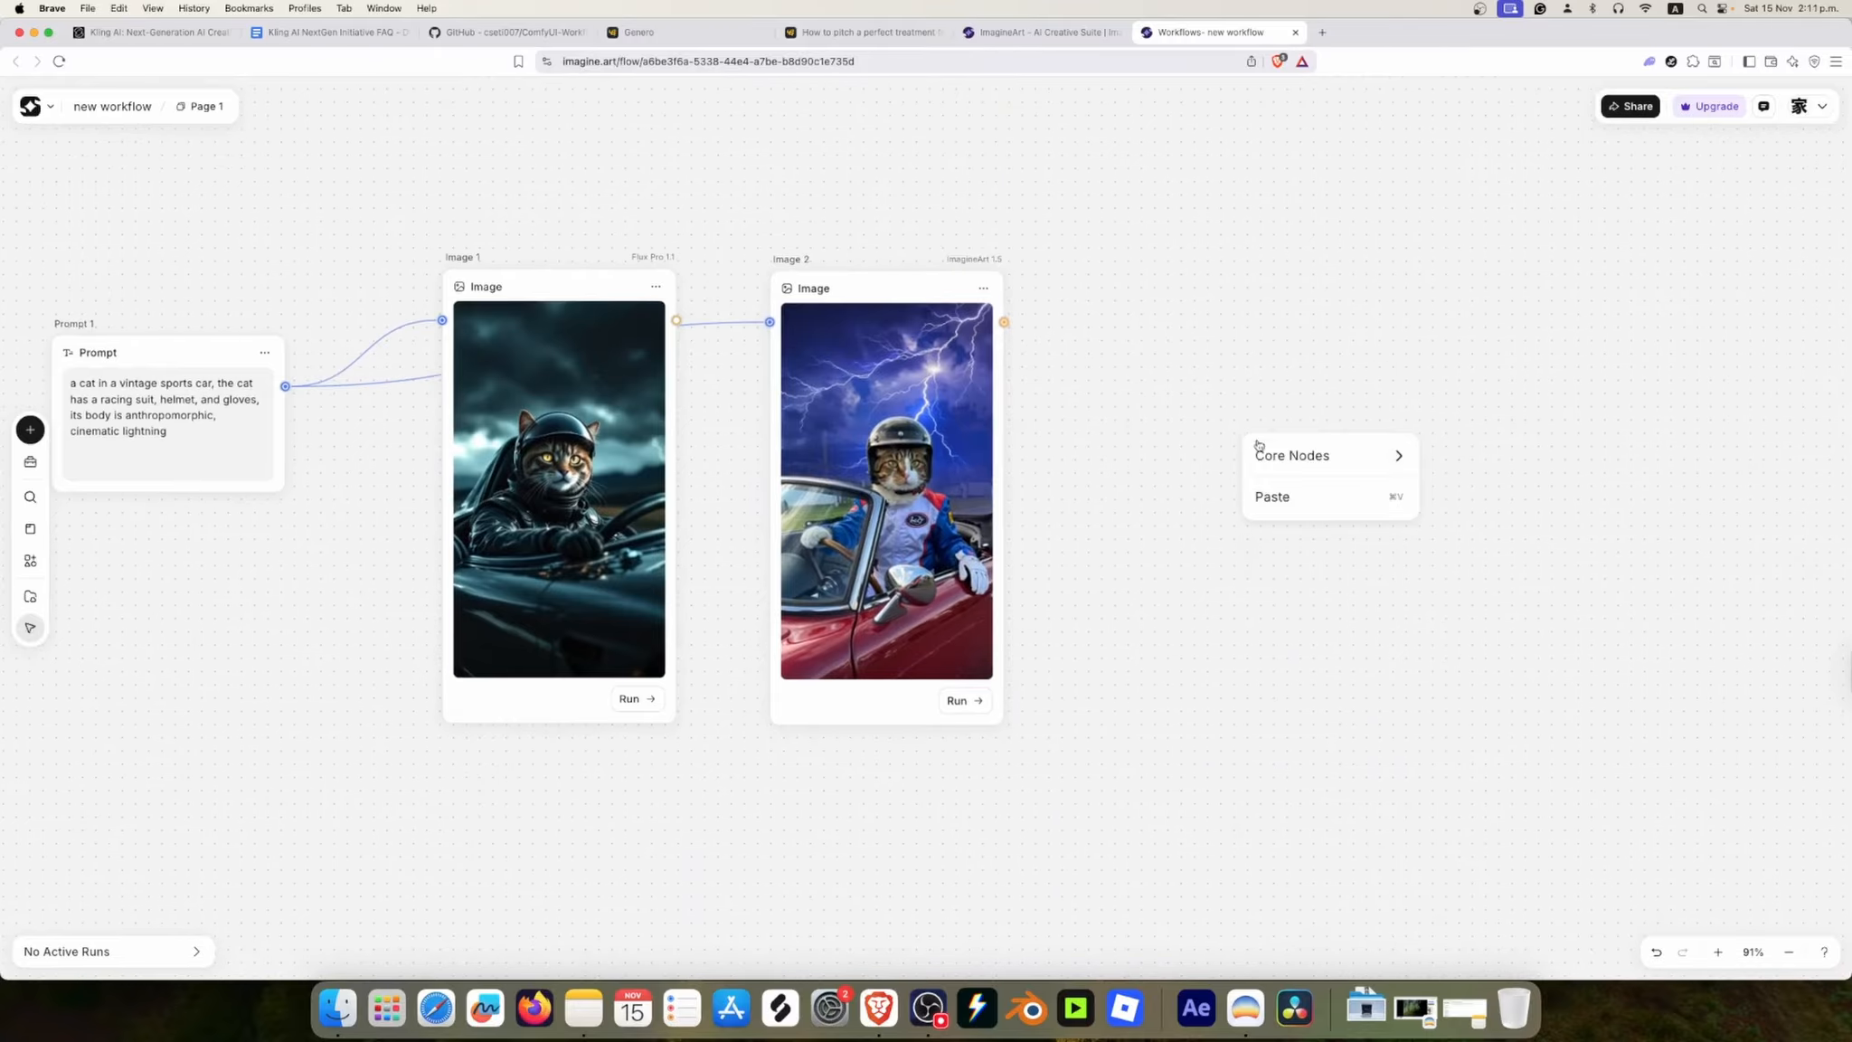
{"action": "mouse_move", "coordinate": [1295, 459]}
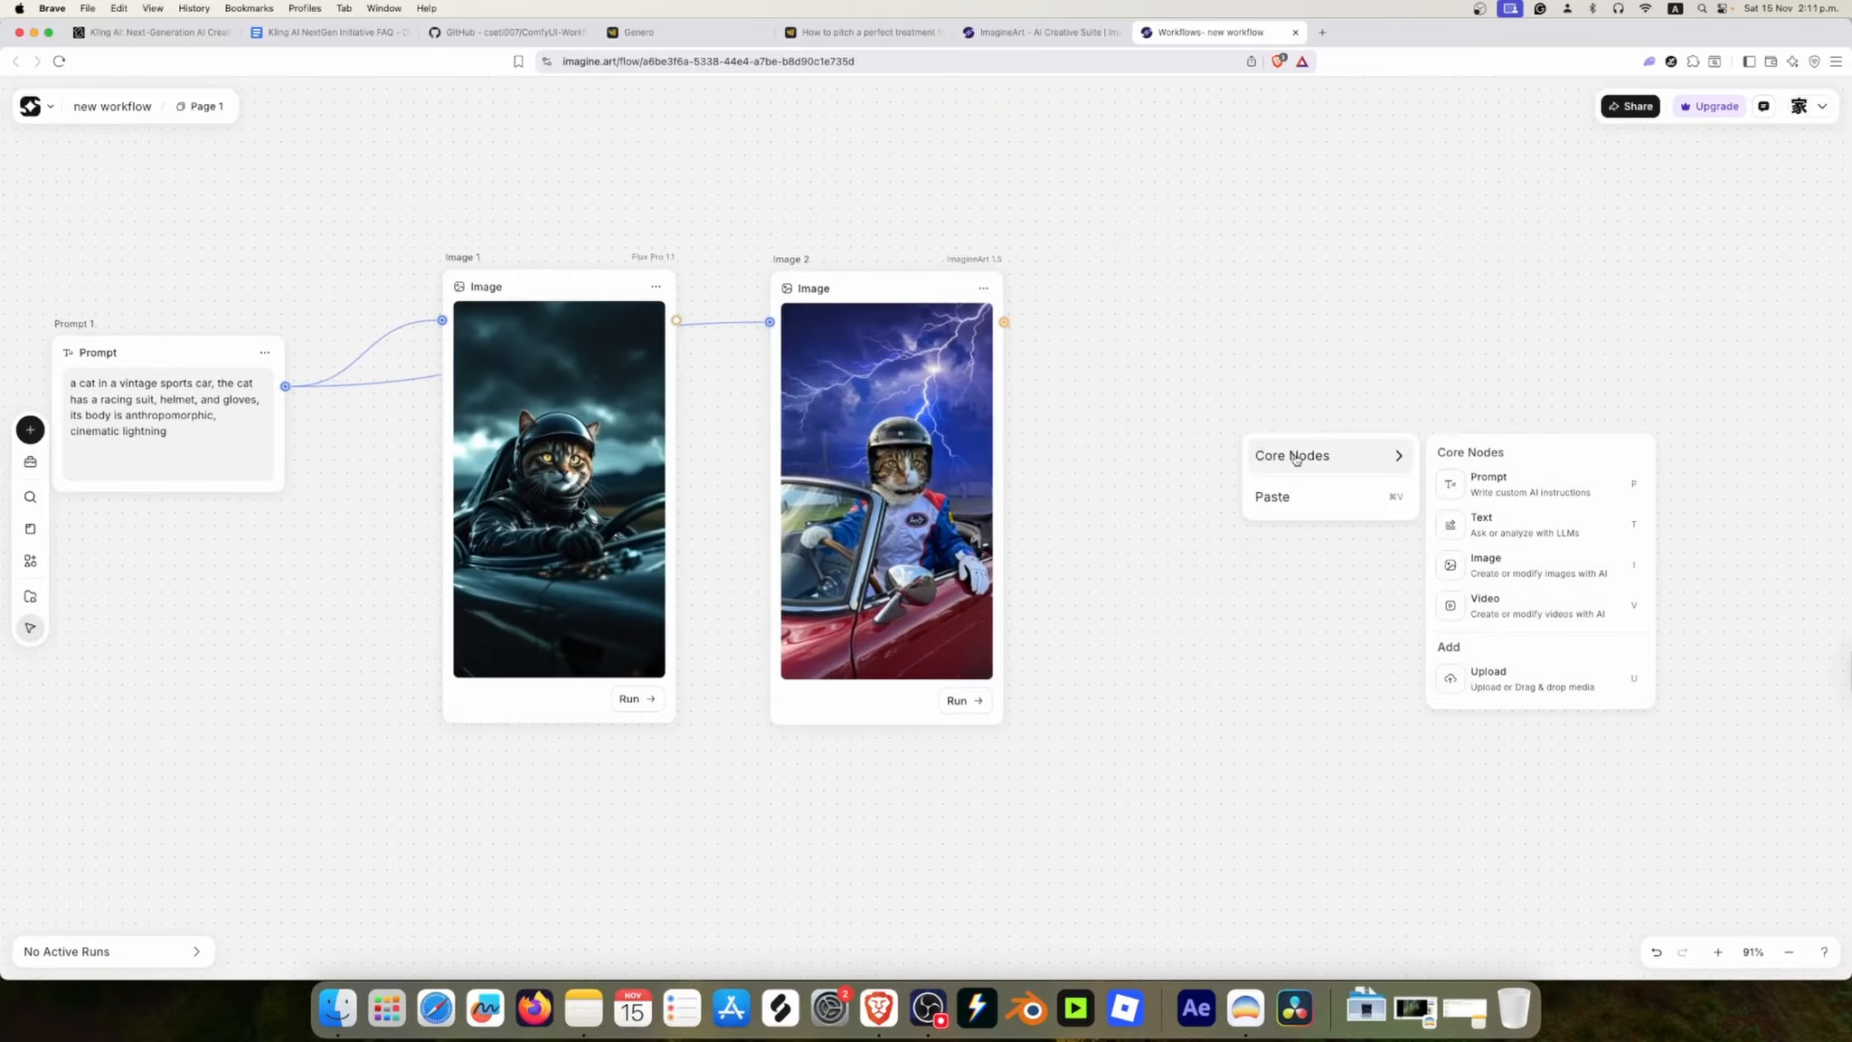
{"action": "left_click", "coordinate": [1500, 606]}
{"action": "left_click_drag", "start_coordinate": [1370, 480], "coordinate": [1306, 312]}
Step: Change the video node's model to Wan 2.5
{"action": "left_click", "coordinate": [1719, 241]}
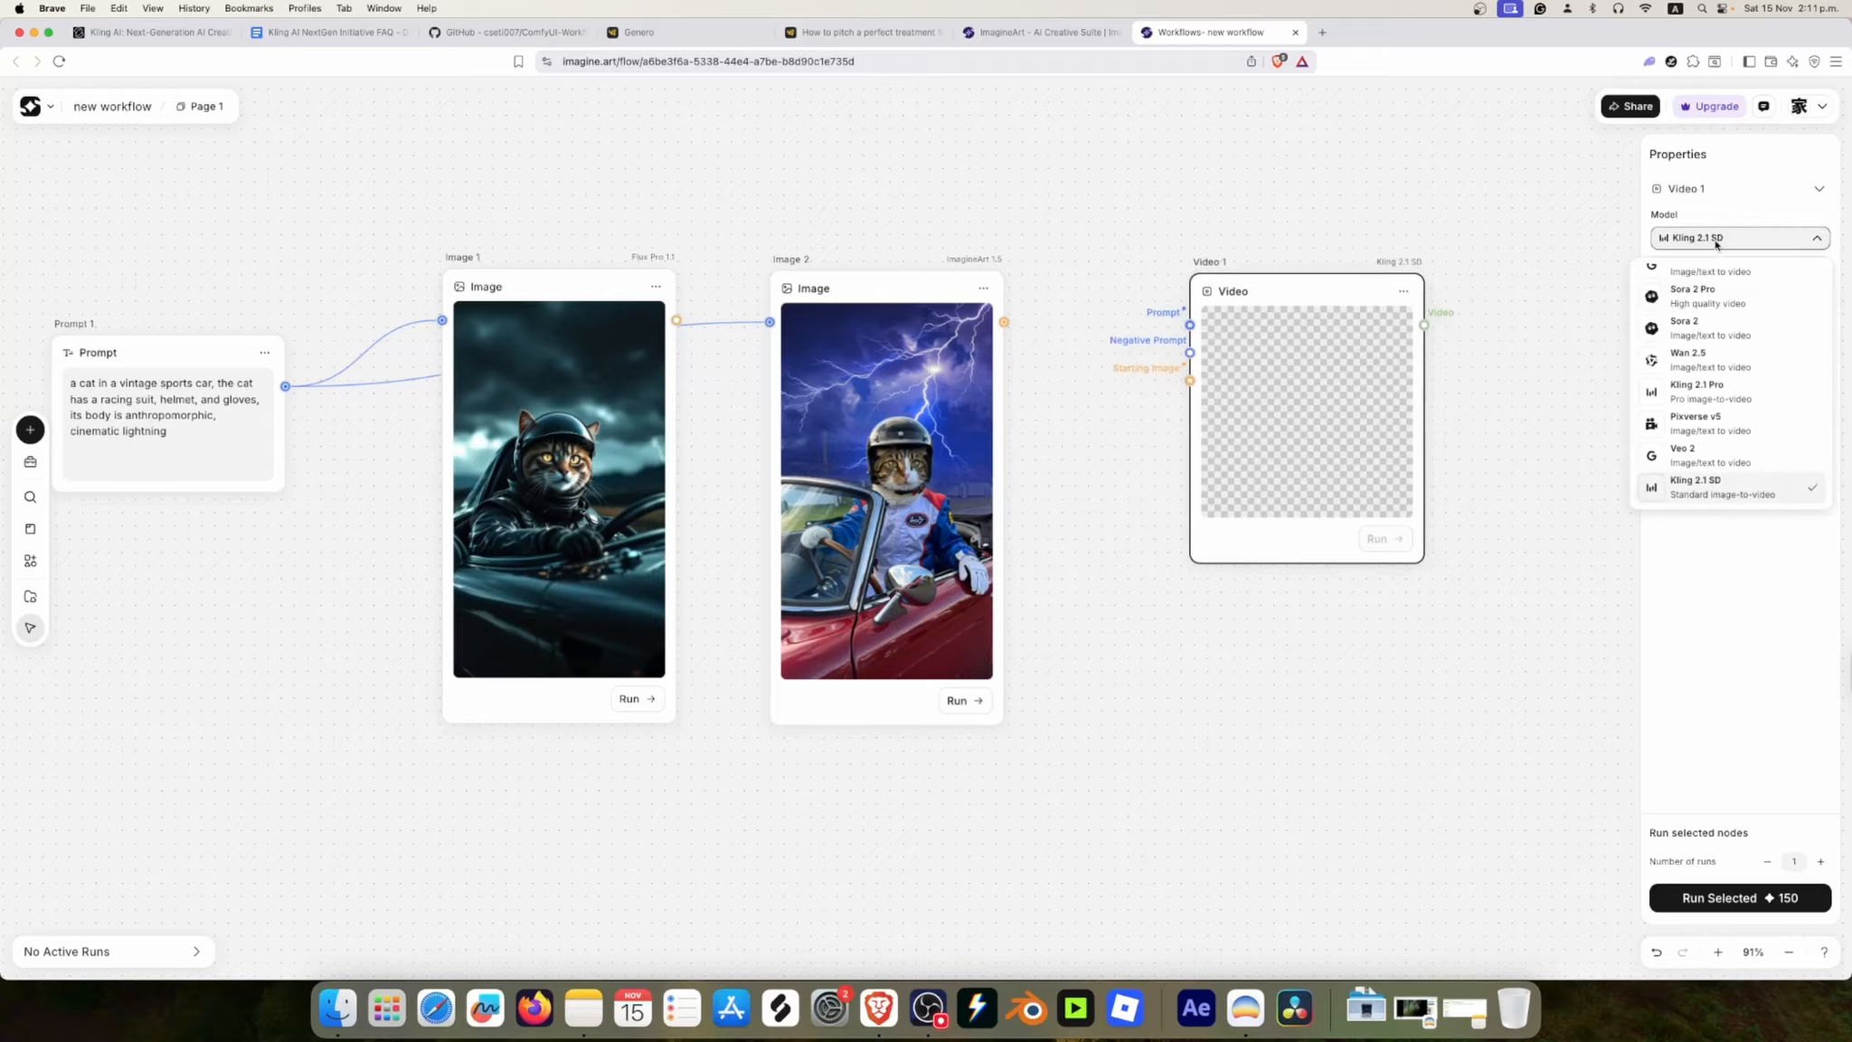
{"action": "scroll", "coordinate": [1742, 427], "scroll_direction": "down", "scroll_amount": 2}
{"action": "scroll", "coordinate": [1729, 459], "scroll_direction": "down", "scroll_amount": 2}
{"action": "scroll", "coordinate": [1730, 431], "scroll_direction": "up", "scroll_amount": 4}
{"action": "scroll", "coordinate": [1759, 440], "scroll_direction": "down", "scroll_amount": 2}
{"action": "left_click", "coordinate": [1717, 332]}
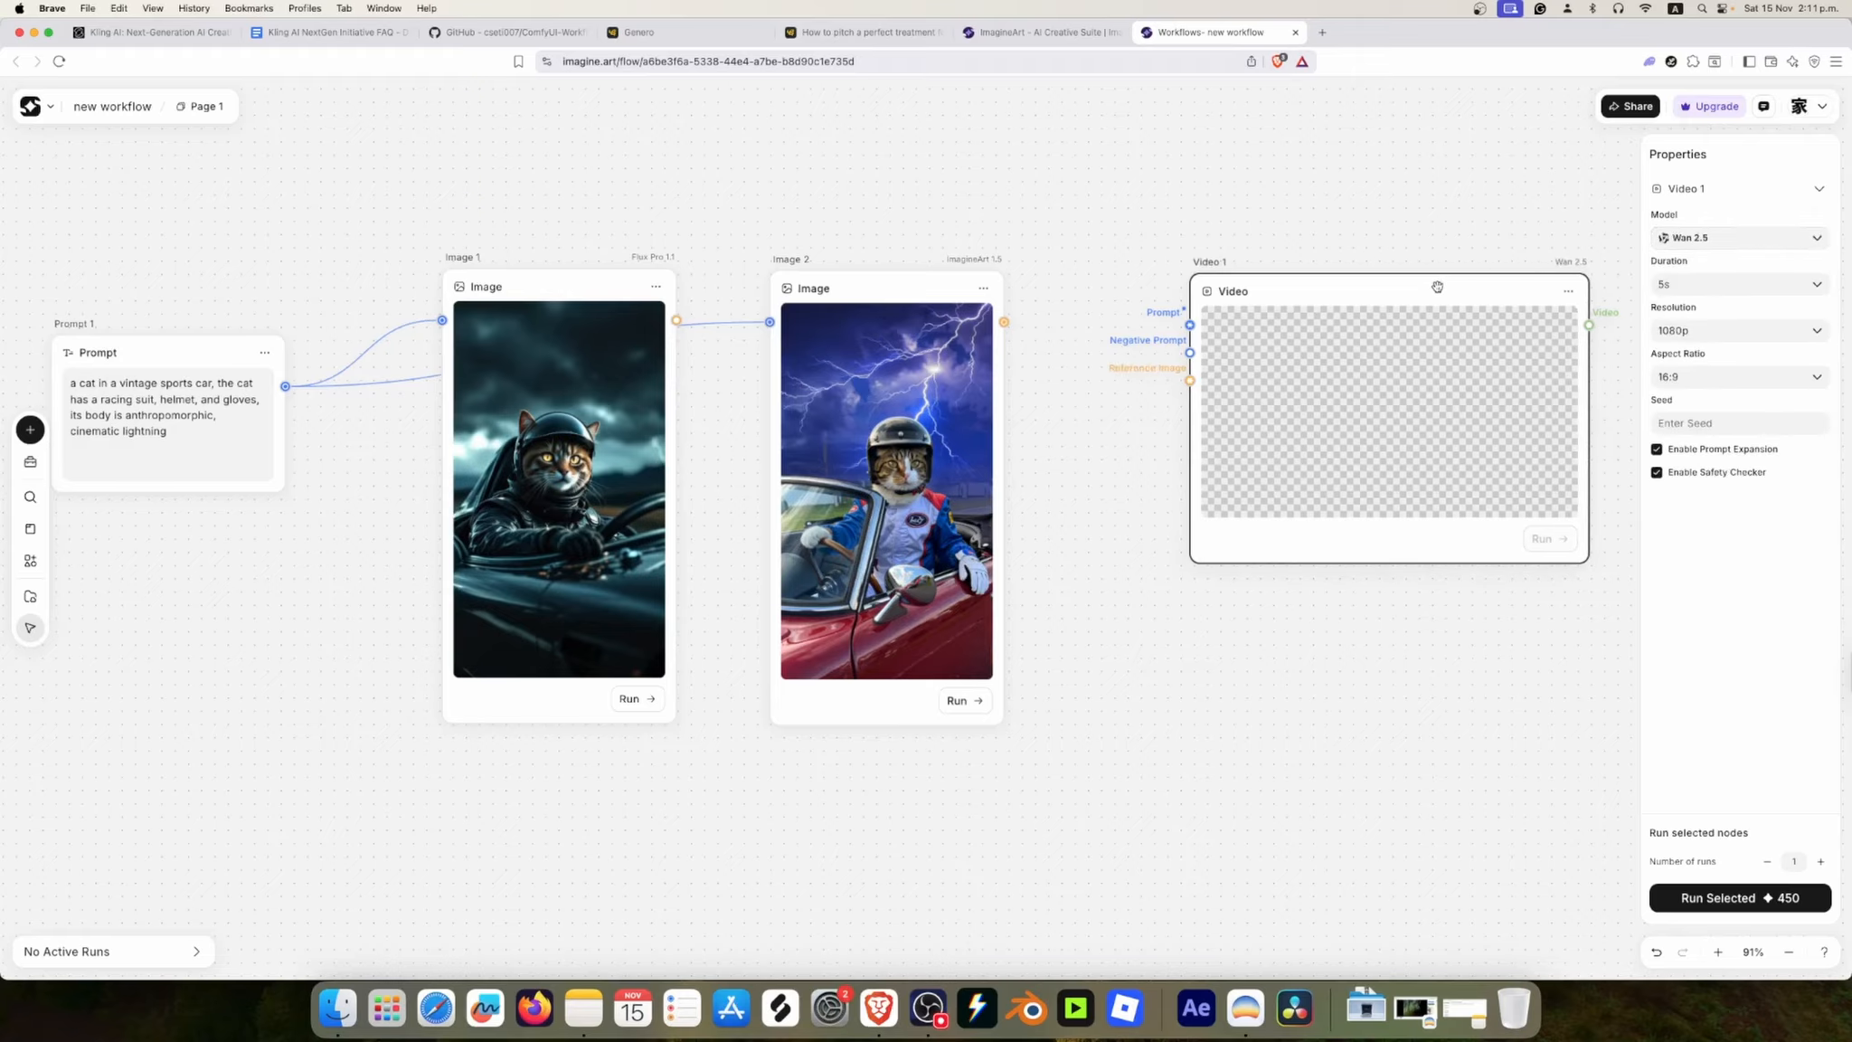
Step: Keep the video node's resolution at 1080p and set its aspect ratio to 9:16
{"action": "left_click", "coordinate": [1758, 328]}
{"action": "left_click", "coordinate": [1752, 326]}
{"action": "left_click", "coordinate": [1736, 377]}
{"action": "left_click", "coordinate": [1681, 468]}
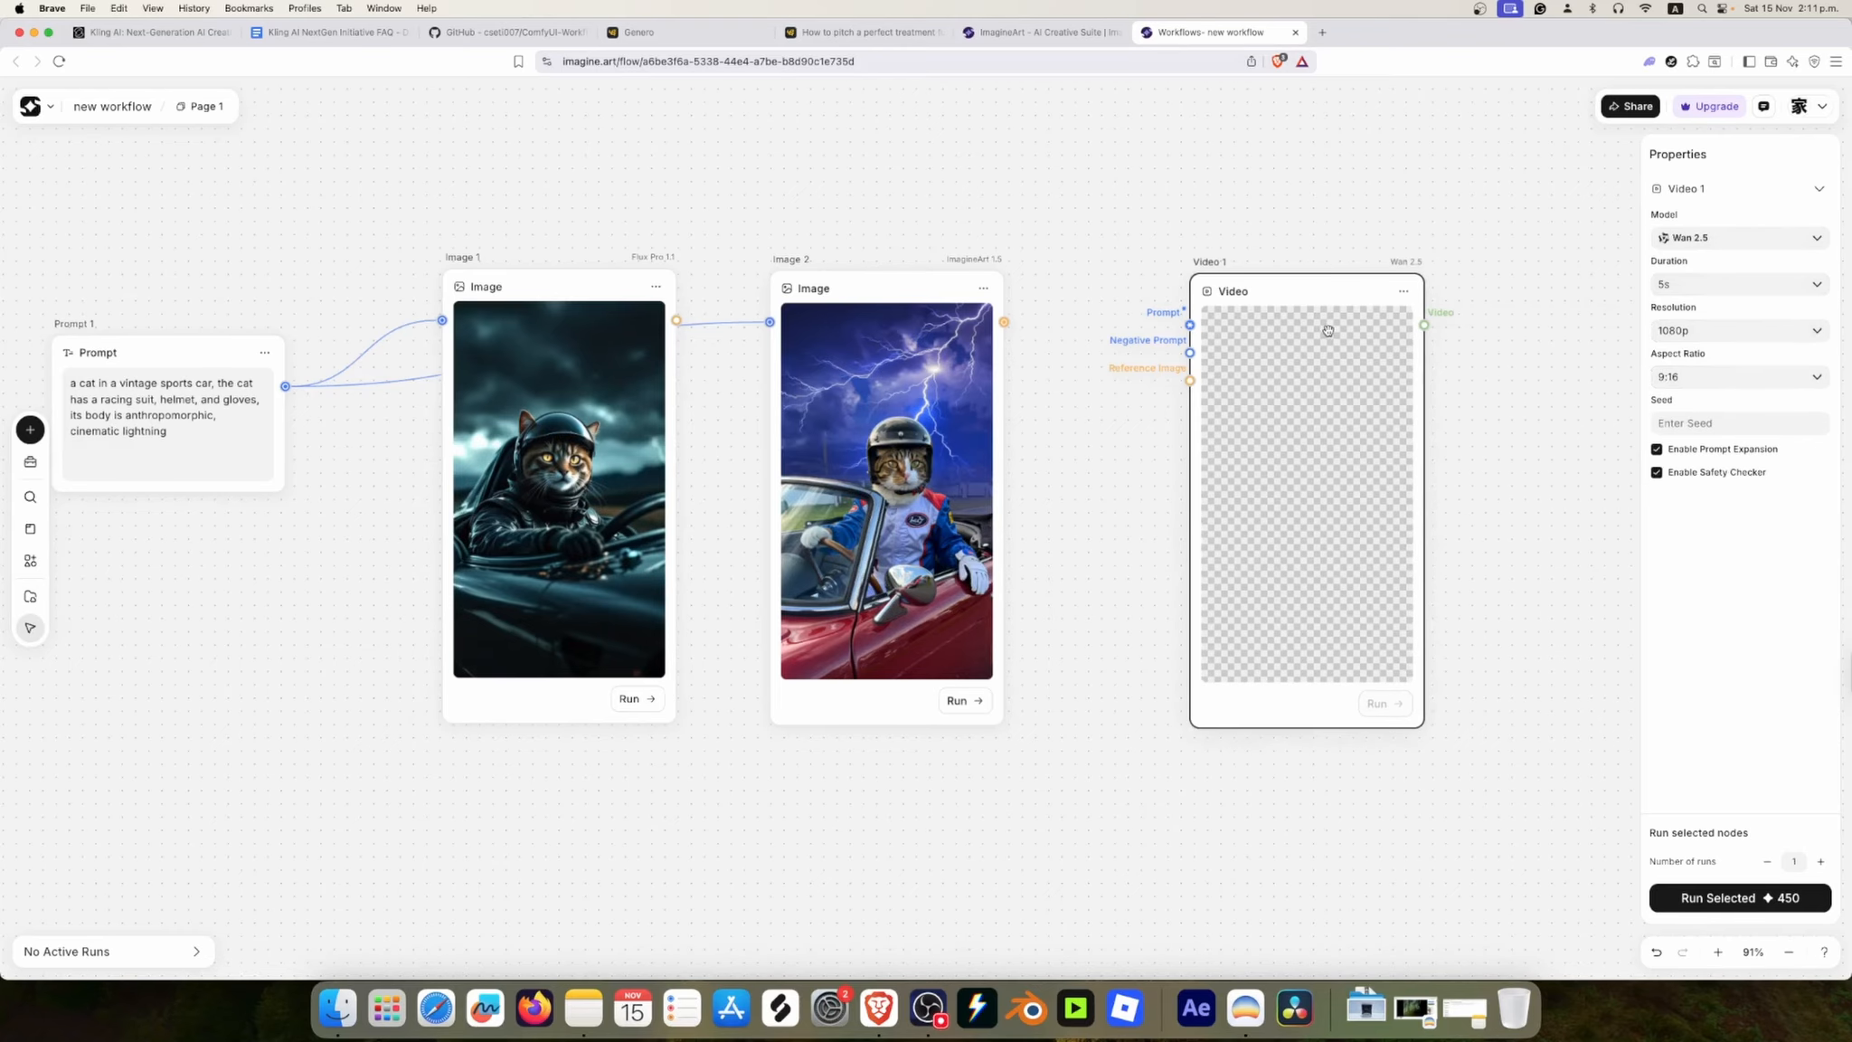
Step: Connect Image 1's image output to the video node's reference image input
{"action": "left_click_drag", "start_coordinate": [677, 320], "coordinate": [1177, 381]}
{"action": "left_click_drag", "start_coordinate": [285, 386], "coordinate": [424, 421]}
{"action": "left_click", "coordinate": [376, 427]}
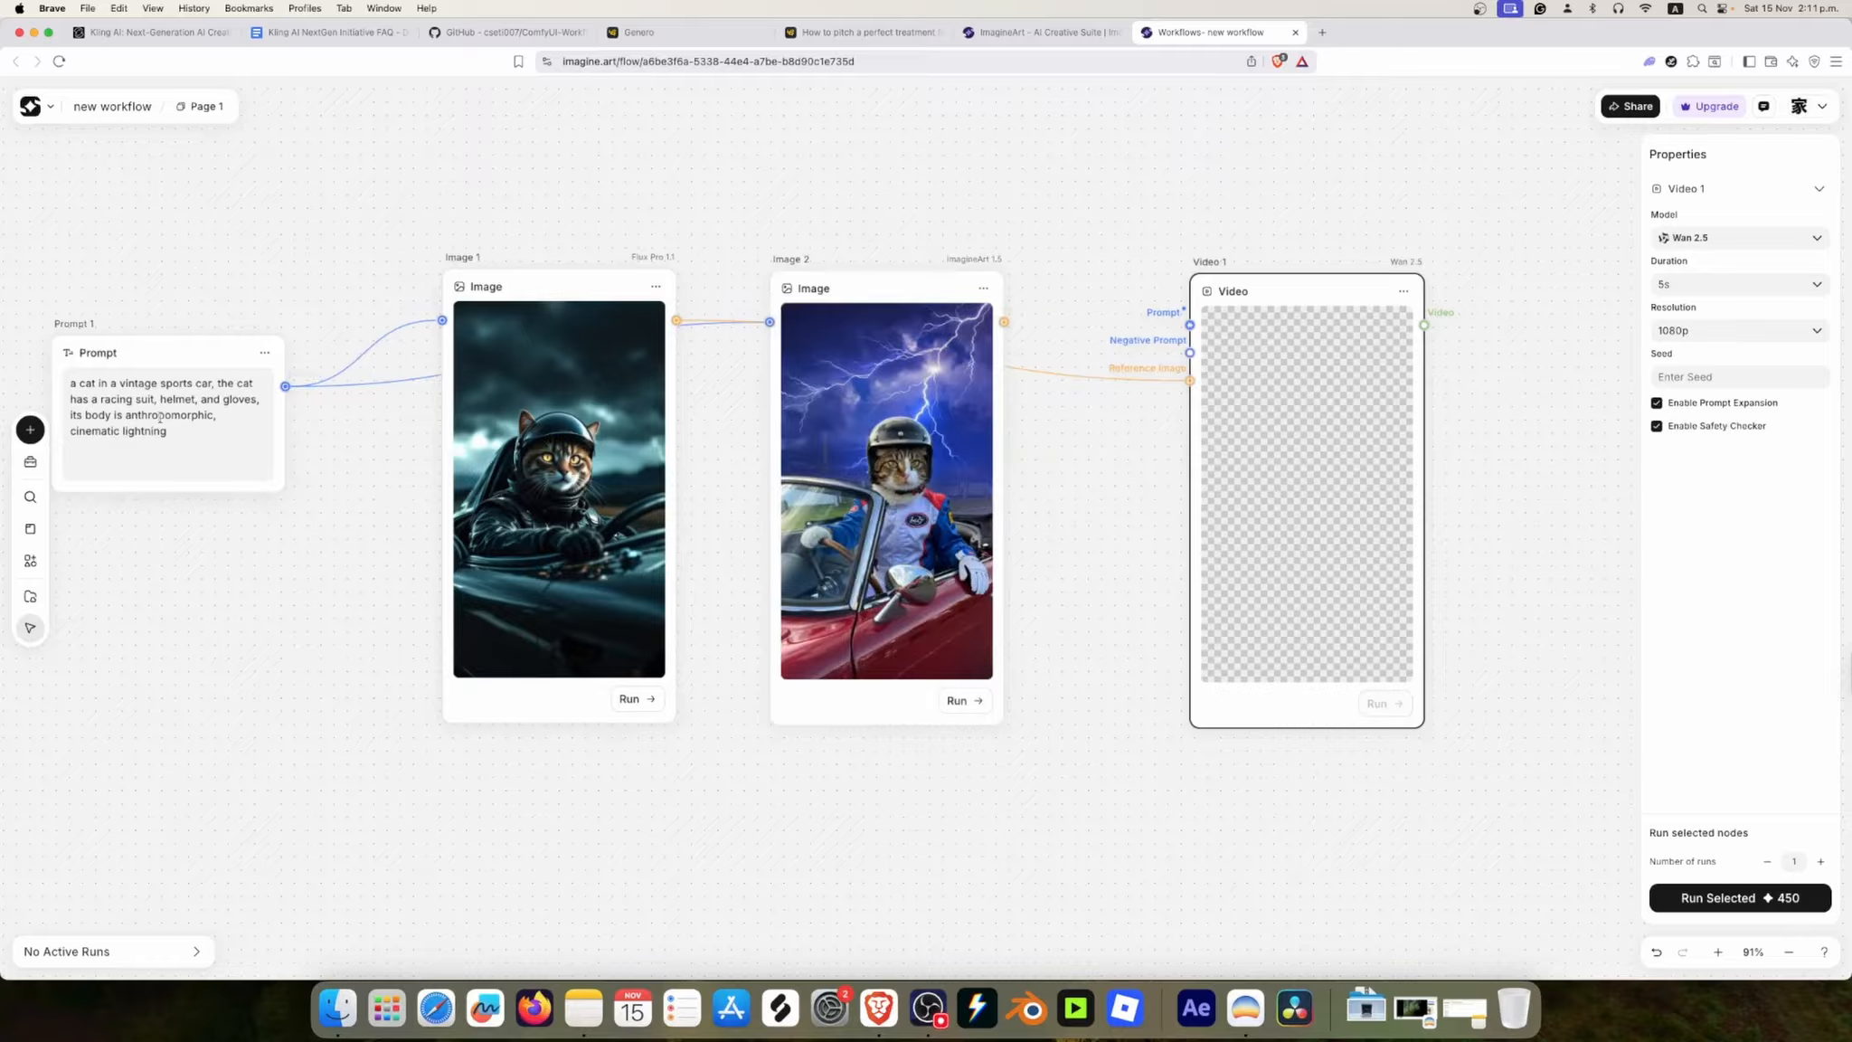
Step: Duplicate the Prompt node and place the copy above the gap between Image 2 and the video node
{"action": "left_click", "coordinate": [1202, 211]}
{"action": "key", "text": "space"}
{"action": "left_click_drag", "start_coordinate": [1128, 145], "coordinate": [1059, 265]}
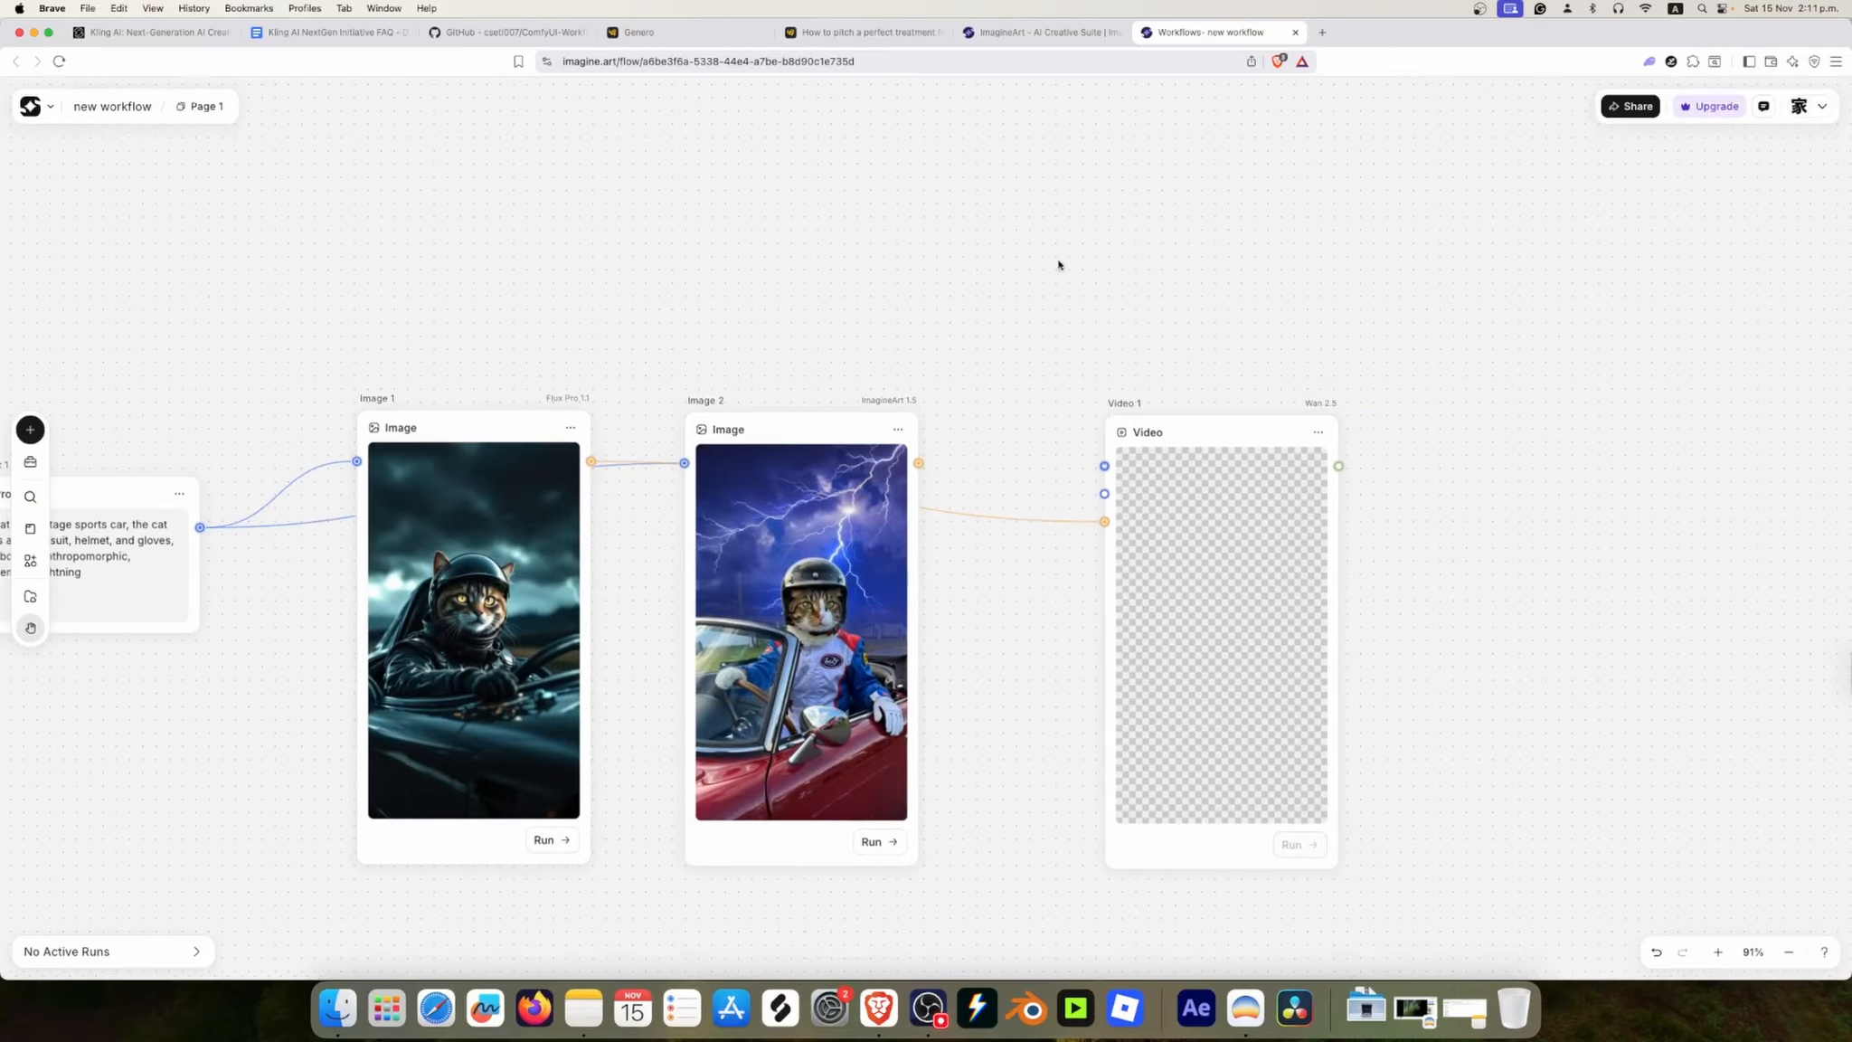
{"action": "scroll", "coordinate": [964, 321], "scroll_direction": "right", "scroll_amount": 3}
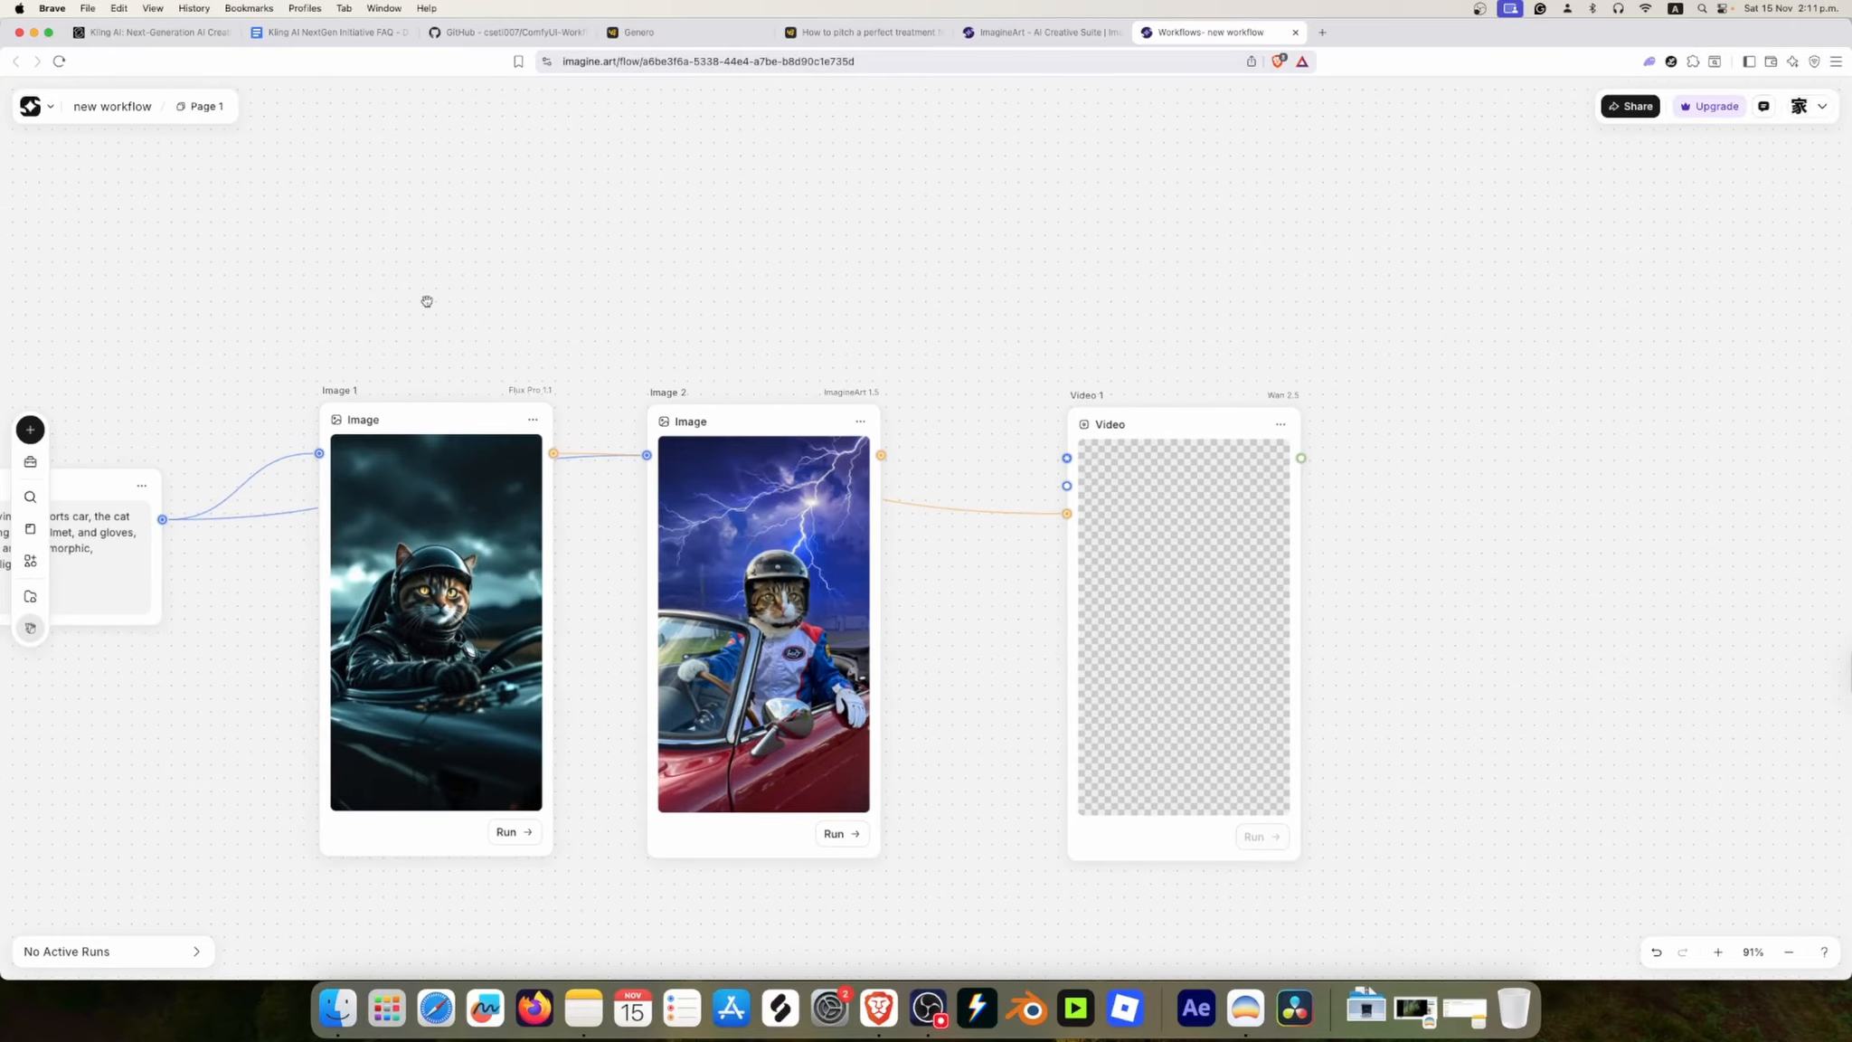
{"action": "scroll", "coordinate": [427, 301], "scroll_direction": "left", "scroll_amount": 10}
{"action": "left_click", "coordinate": [423, 464]}
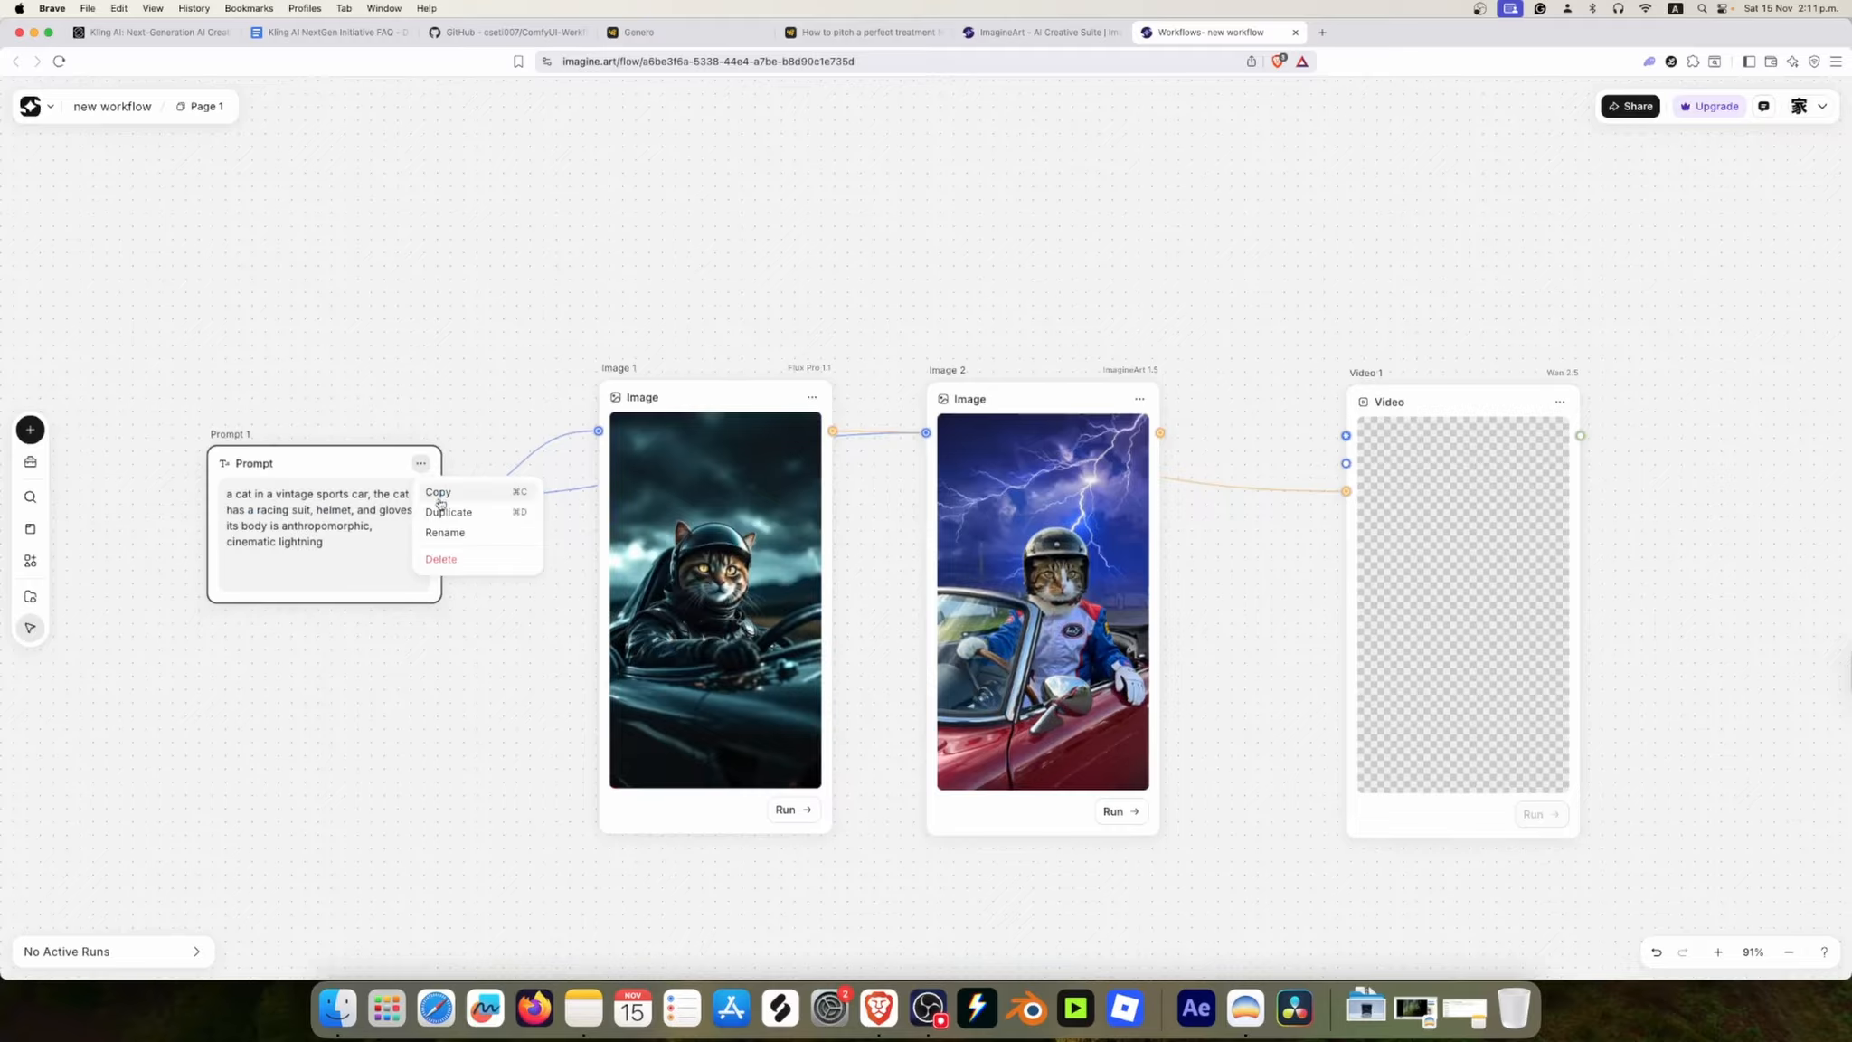
{"action": "left_click", "coordinate": [443, 489]}
{"action": "left_click_drag", "start_coordinate": [554, 491], "coordinate": [1225, 197]}
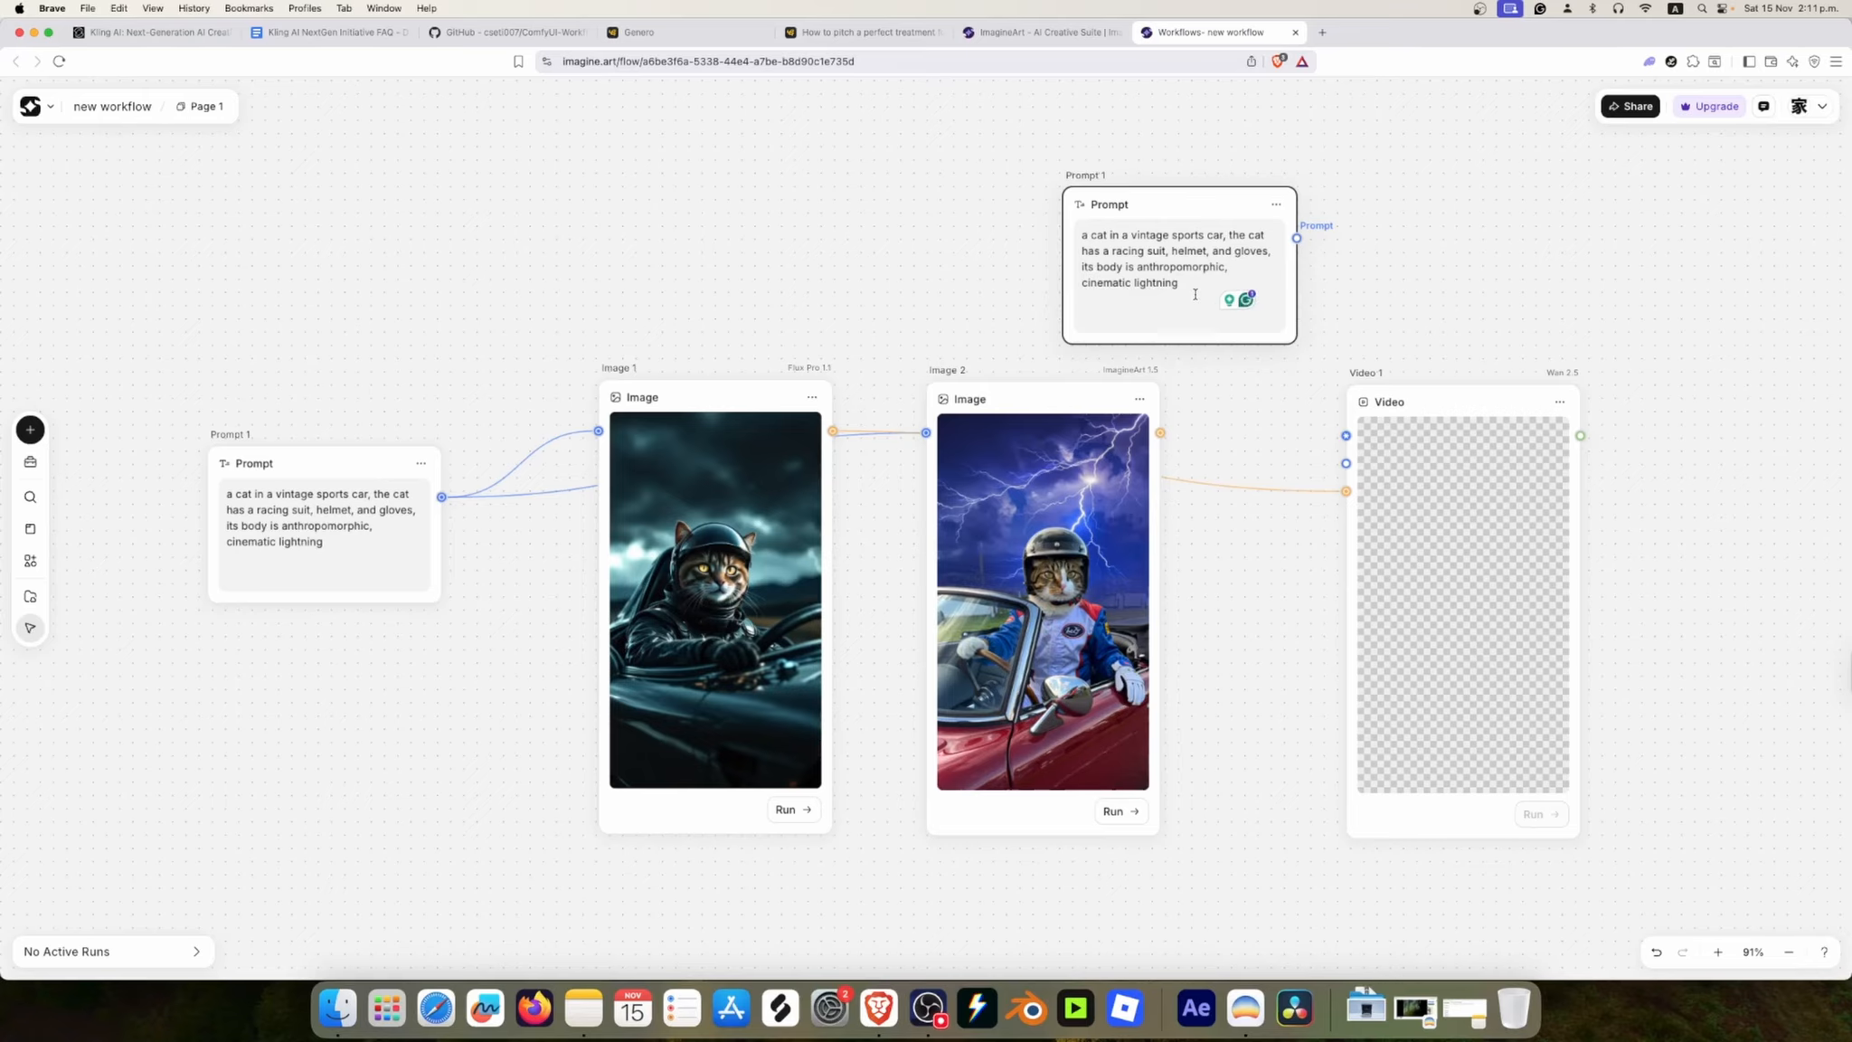
Step: Replace the copied prompt with "the cat is driving through the storm, the camera goes to the back tired as it burns the asphalt by the speed achieved"
{"action": "key", "text": "super+a"}
{"action": "type", "text": "the car "}
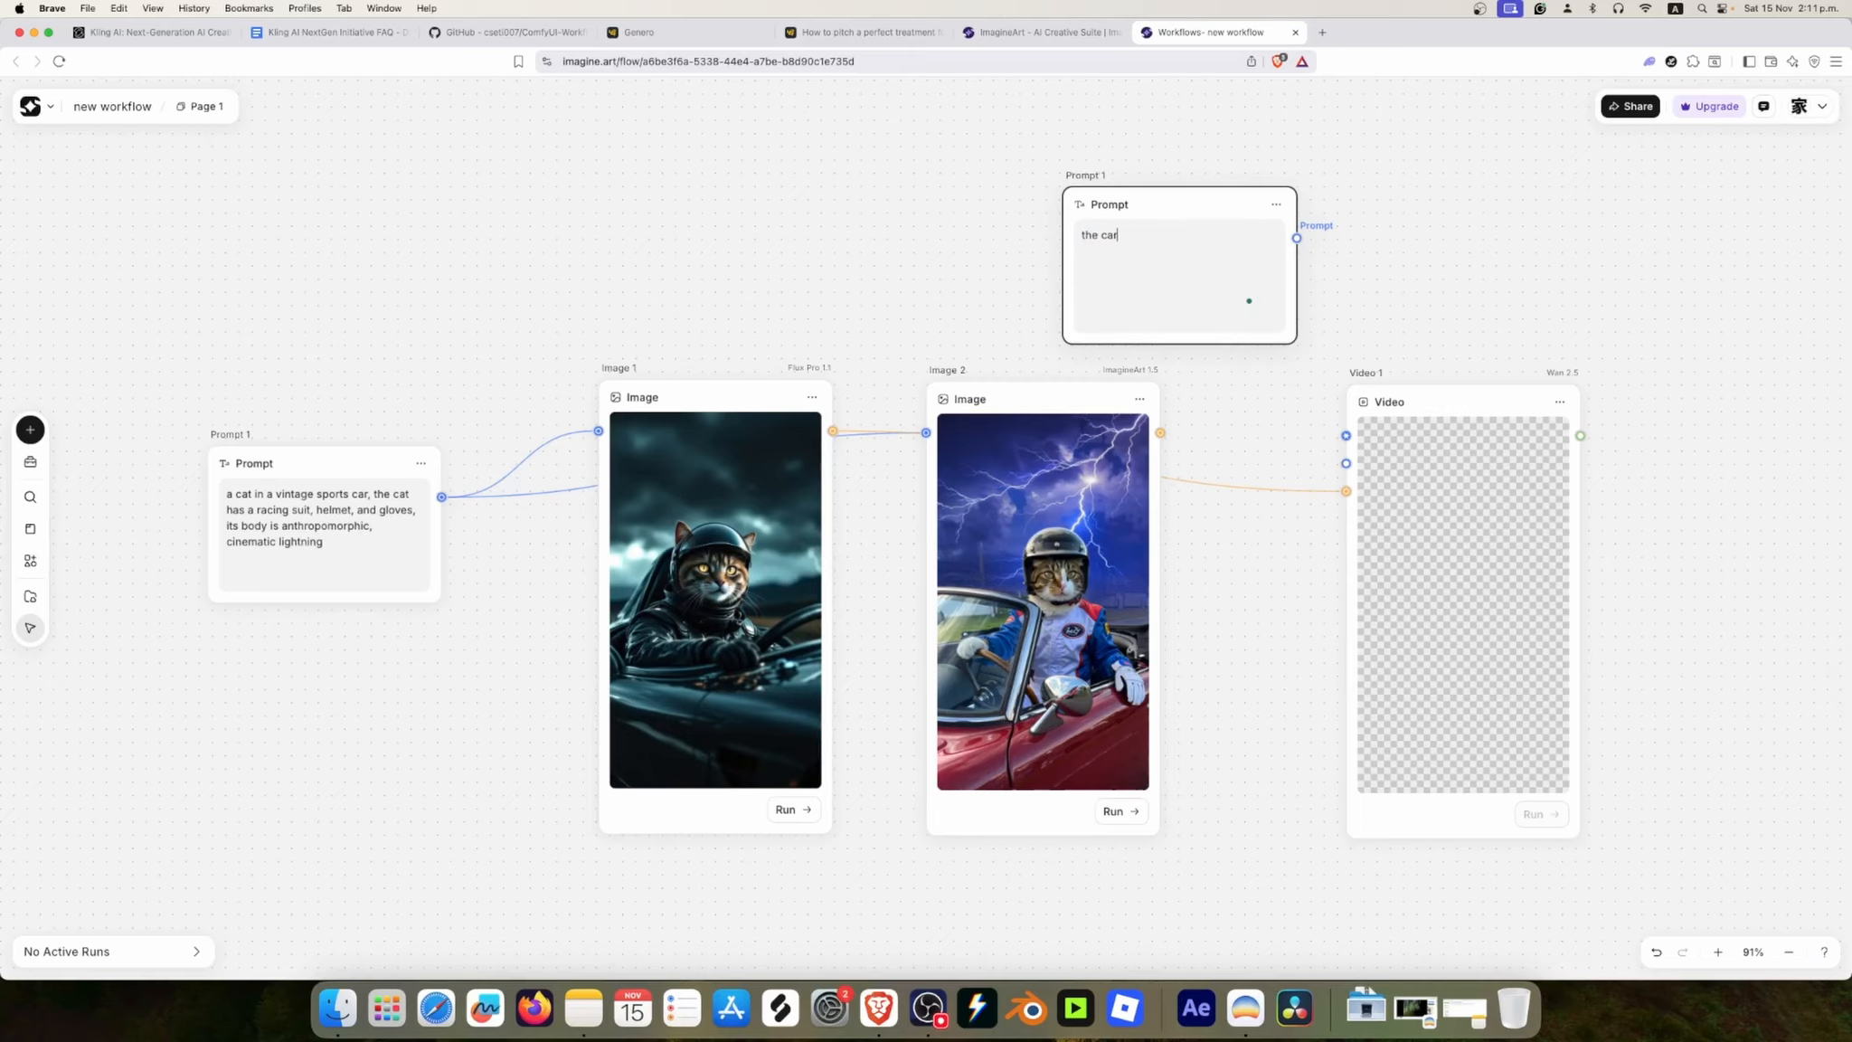
{"action": "type", "text": "is driving through the storm, the camera goes to the back tired as it burns the asphalt by the s"}
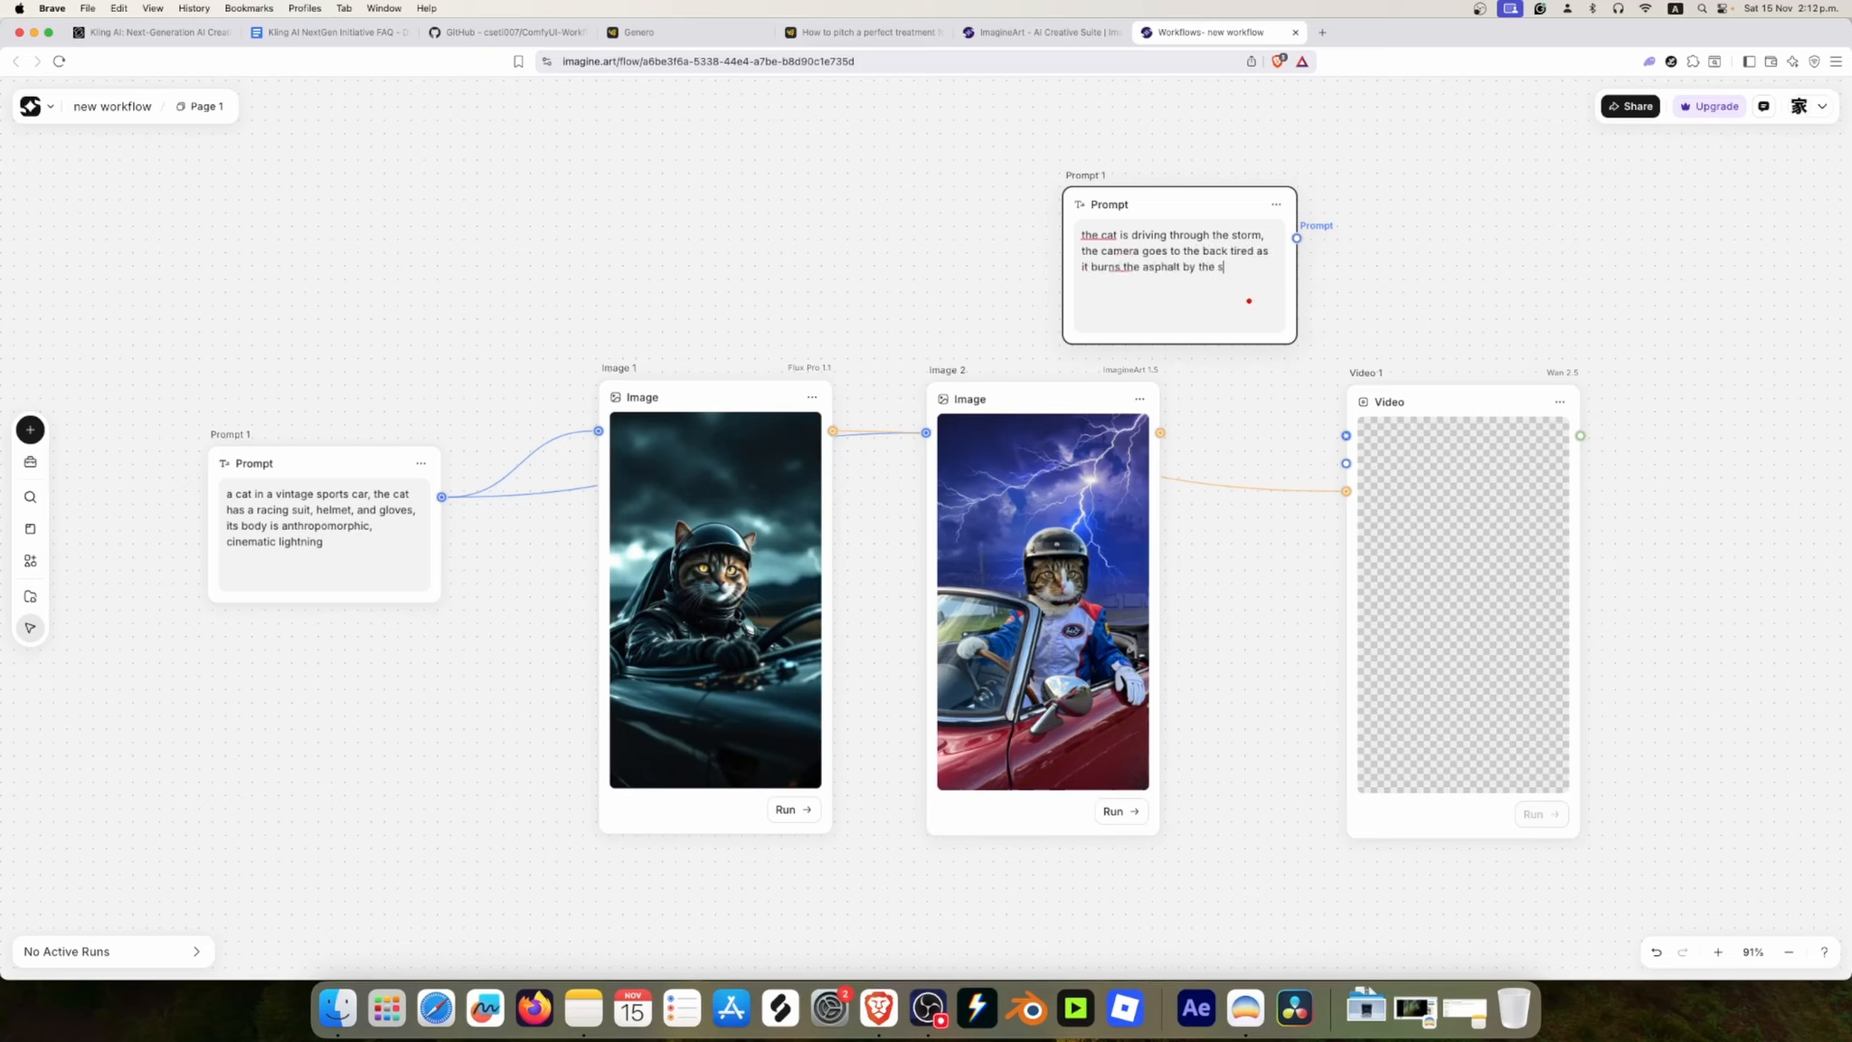
Step: Correct "tired" to "tire" in the copied prompt and connect its output to the video node's prompt input
{"action": "left_click_drag", "start_coordinate": [1171, 210], "coordinate": [1171, 203]}
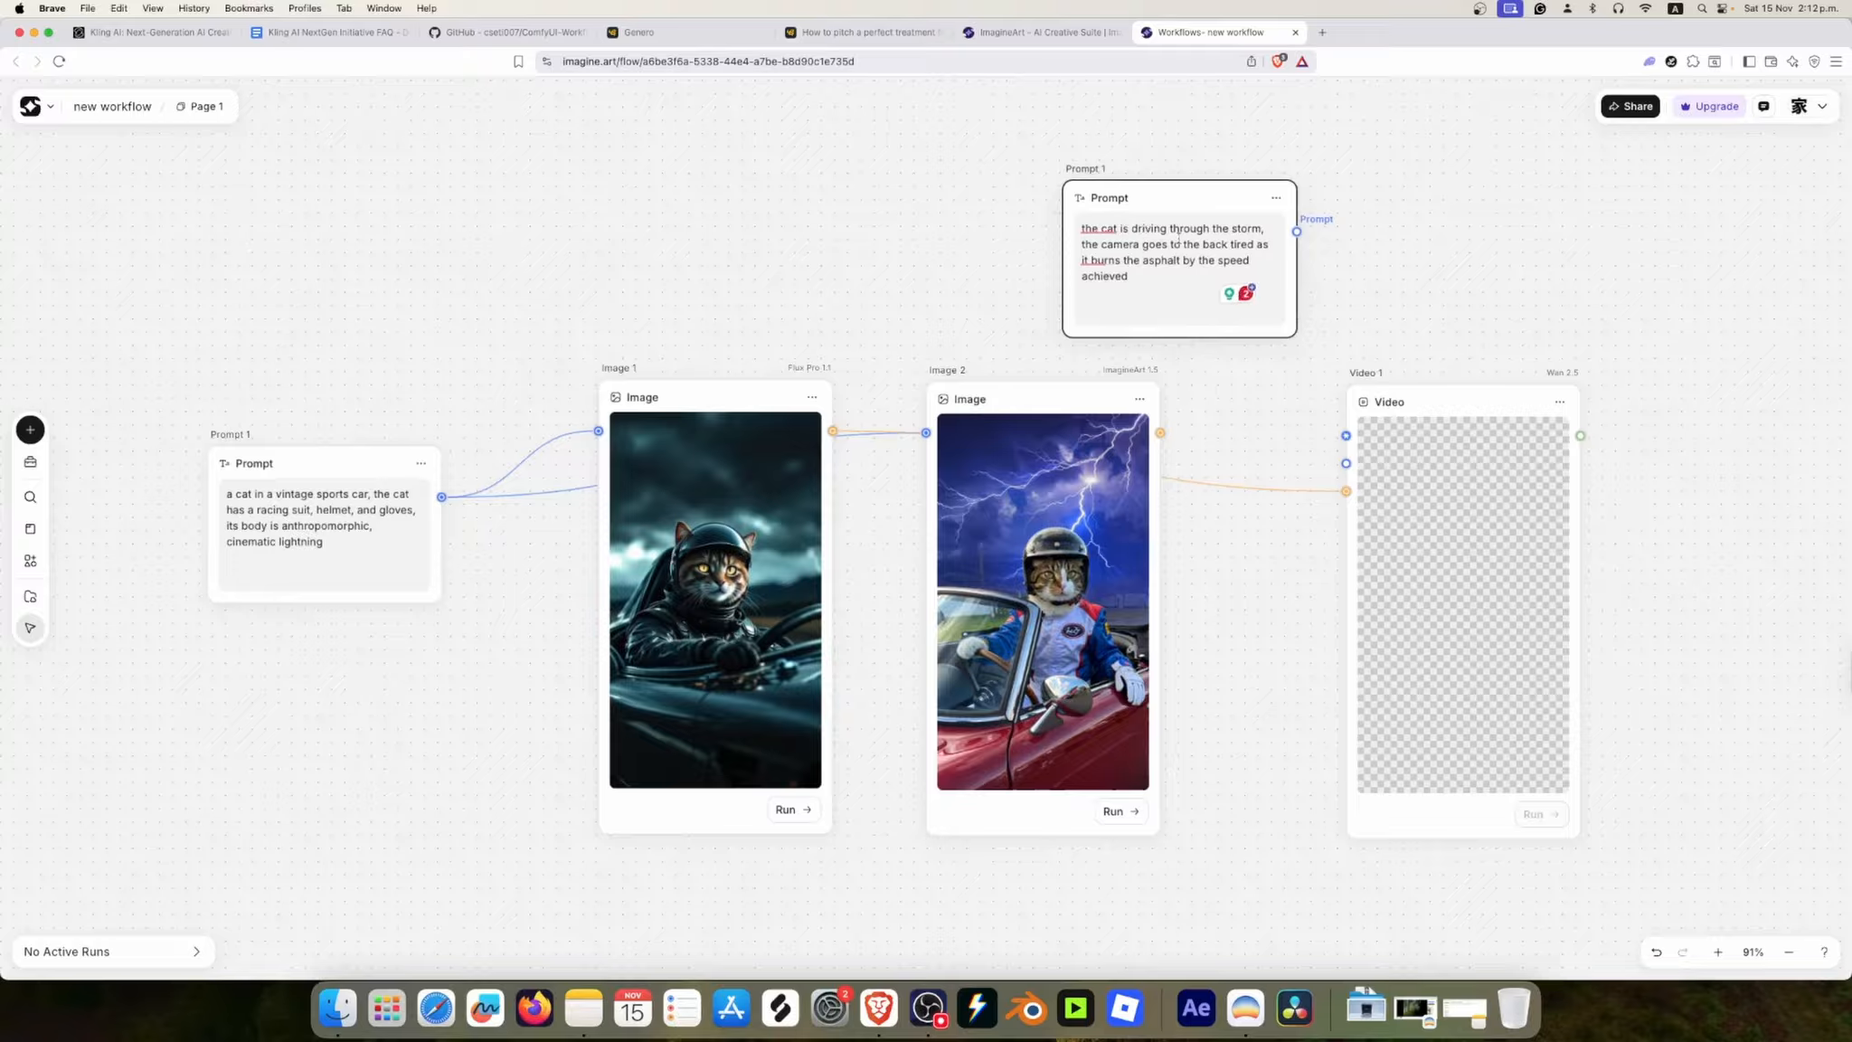
{"action": "key", "text": "BackSpace"}
{"action": "left_click_drag", "start_coordinate": [1295, 232], "coordinate": [1345, 435]}
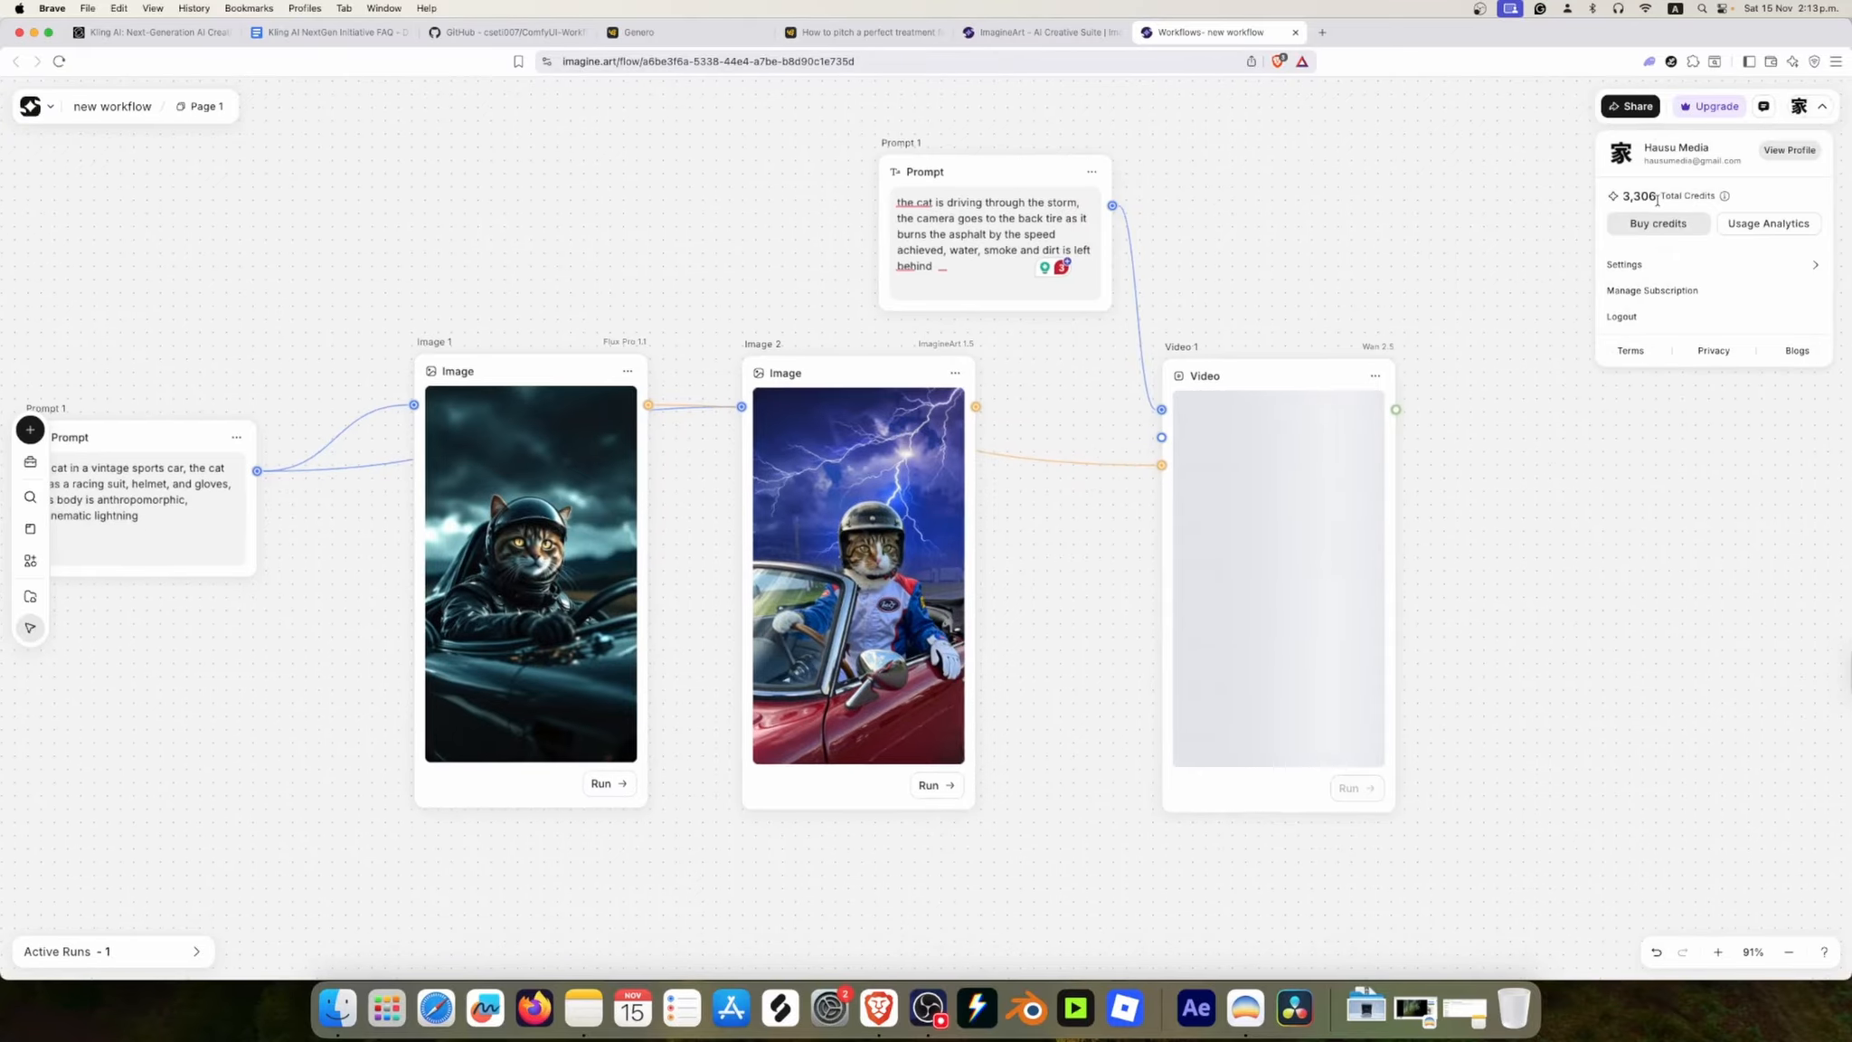
Step: Try the dark interface theme in the account settings and set the theme to Light
{"action": "mouse_move", "coordinate": [1727, 198]}
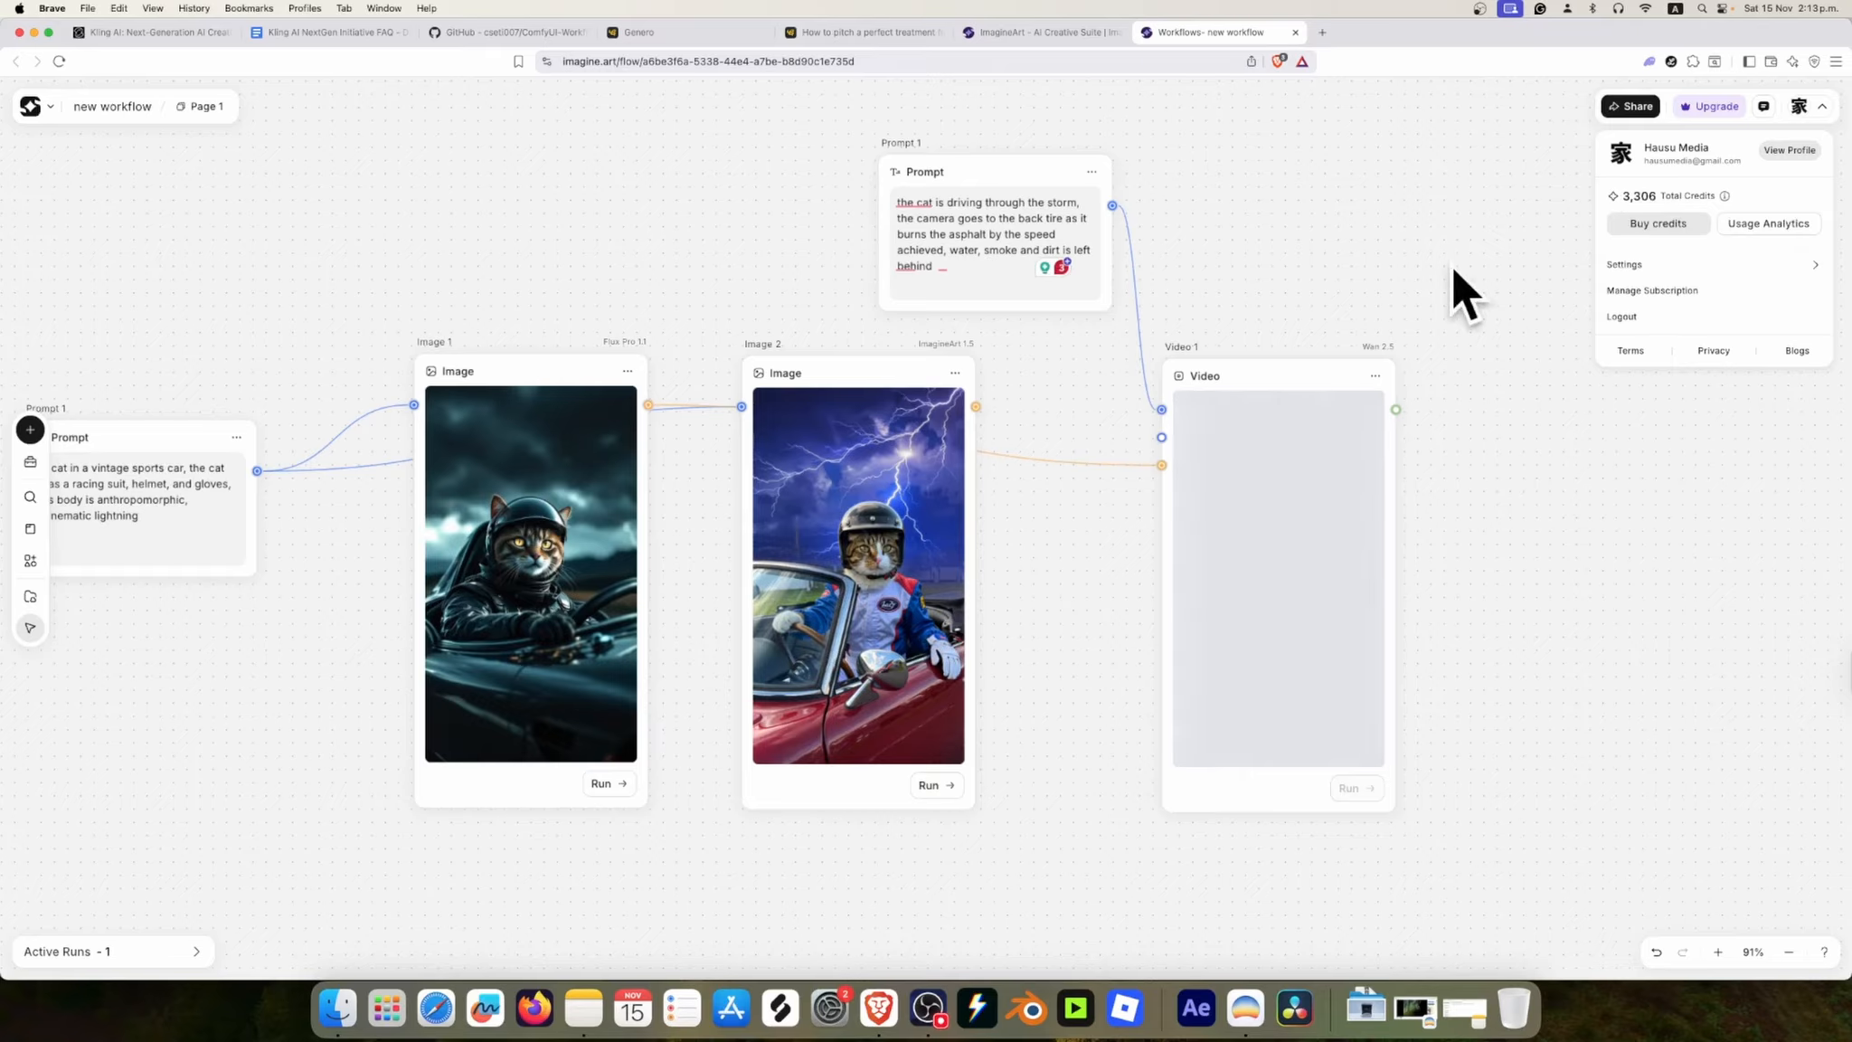
{"action": "key", "text": "space"}
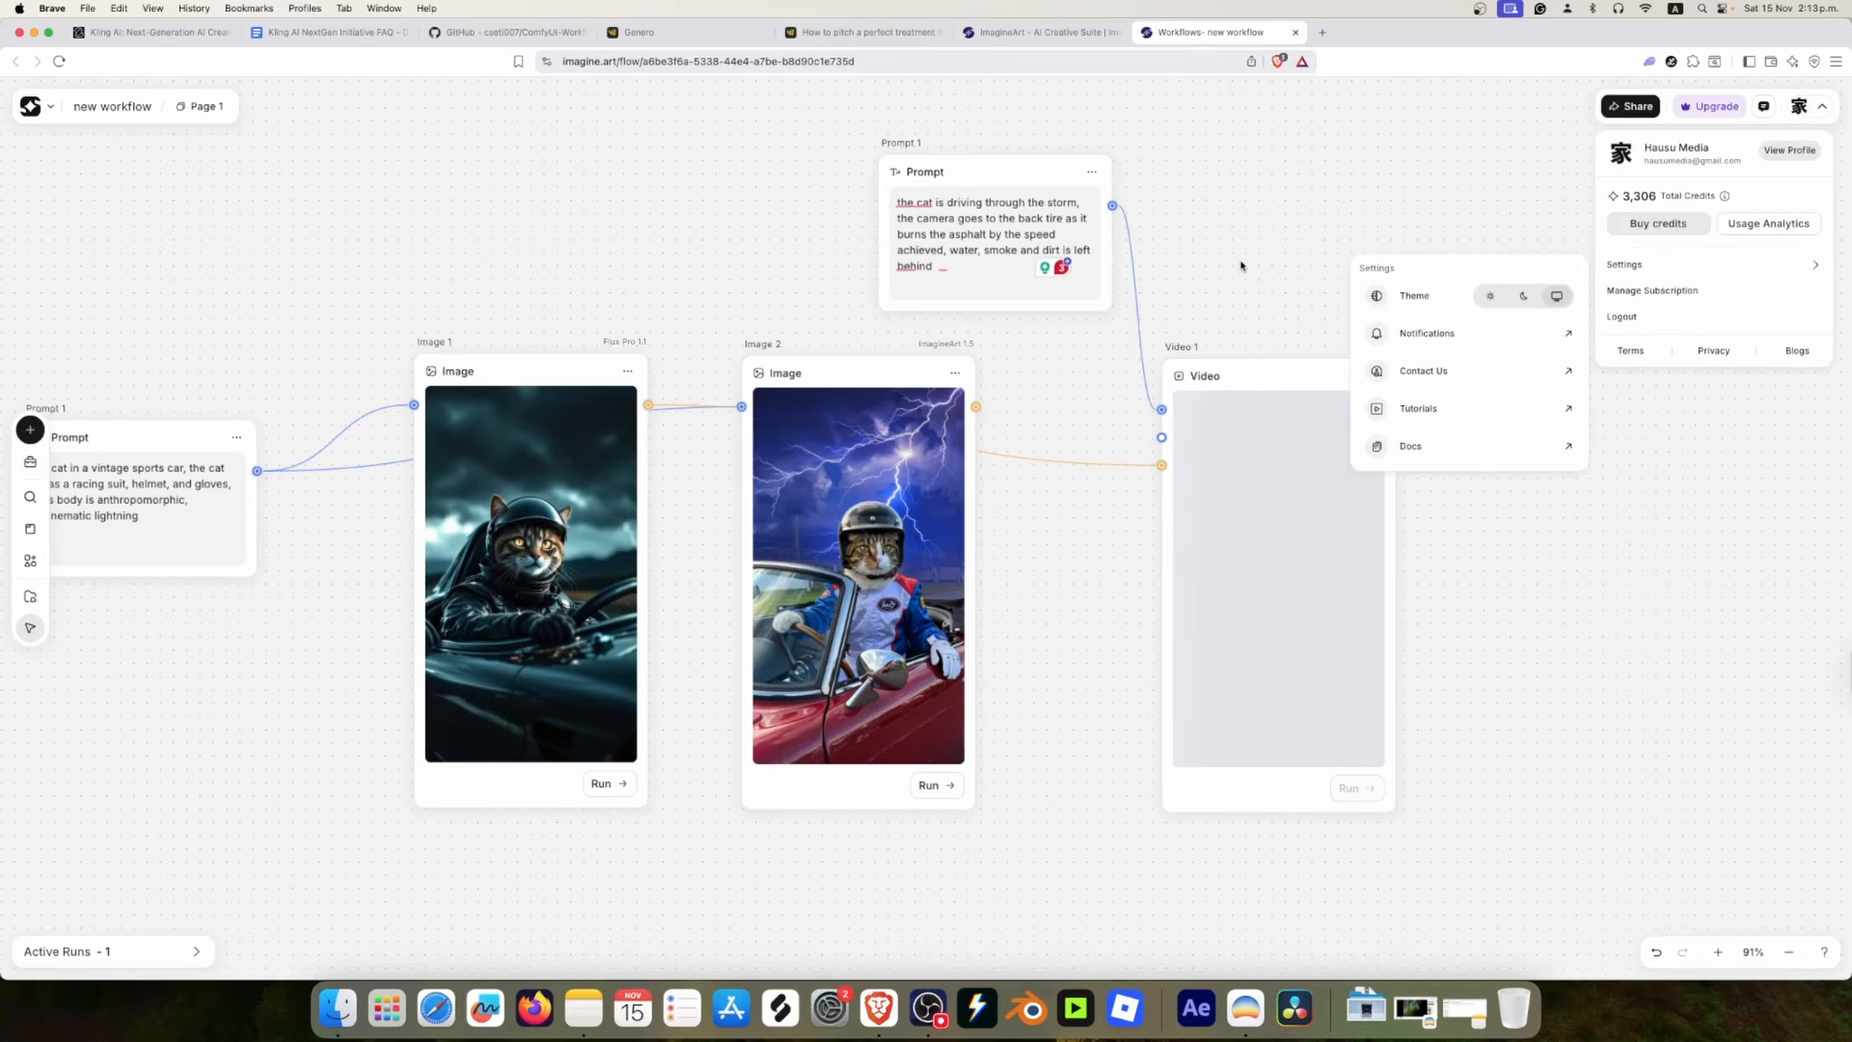
{"action": "left_click", "coordinate": [1244, 269]}
{"action": "key", "text": "space"}
{"action": "key", "text": "space"}
{"action": "left_click", "coordinate": [1378, 197]}
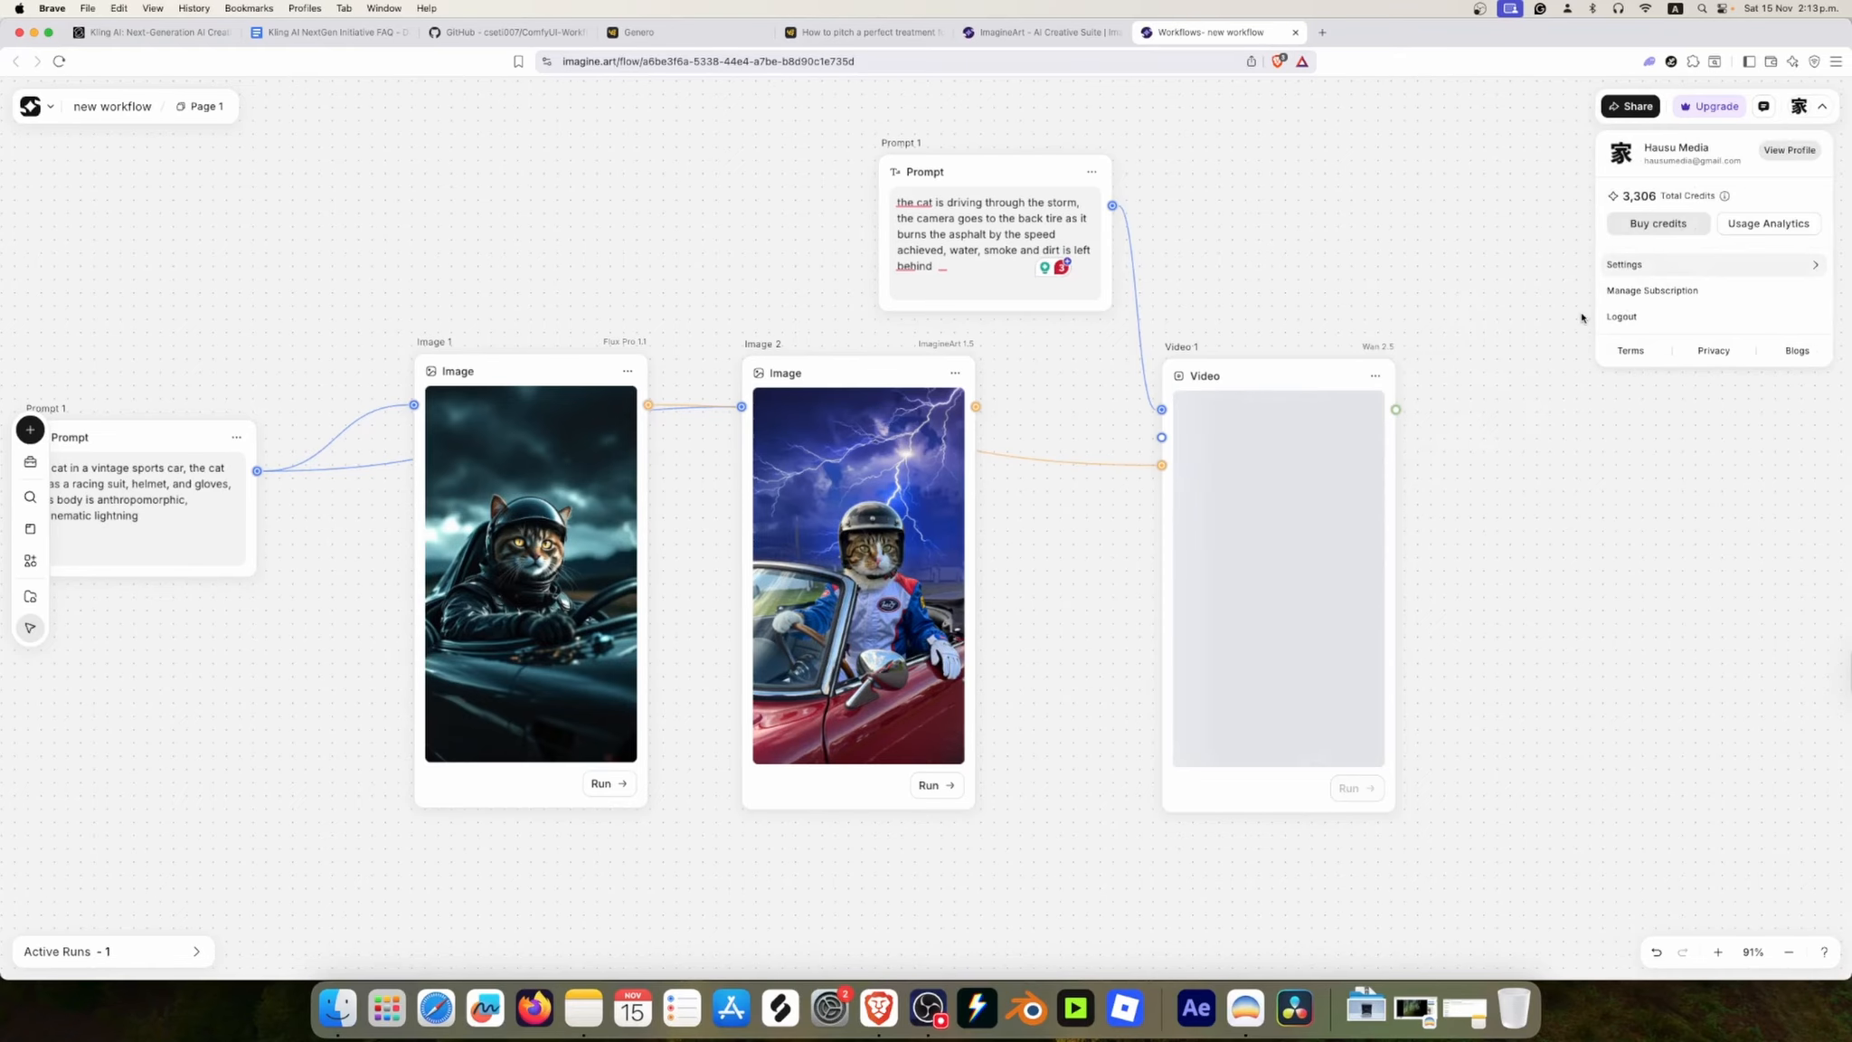
{"action": "left_click", "coordinate": [1650, 271]}
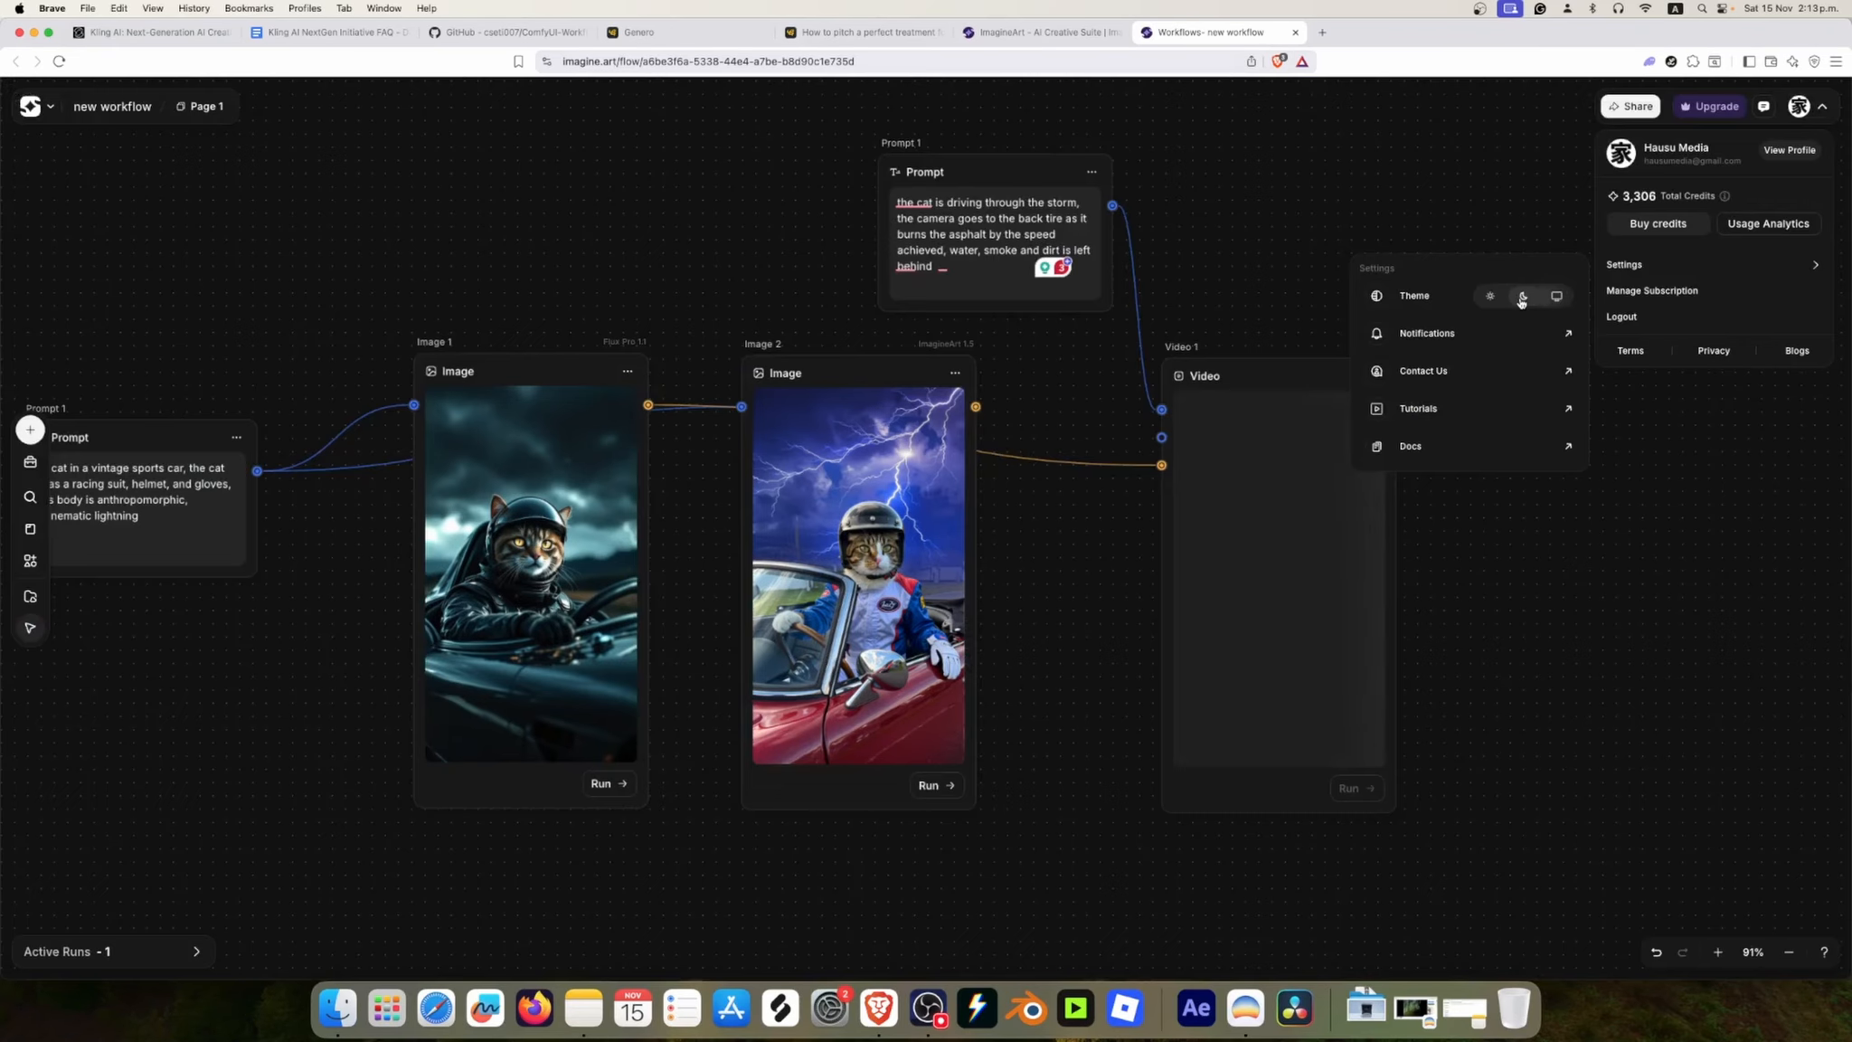
{"action": "left_click", "coordinate": [1523, 299]}
{"action": "left_click", "coordinate": [1490, 297]}
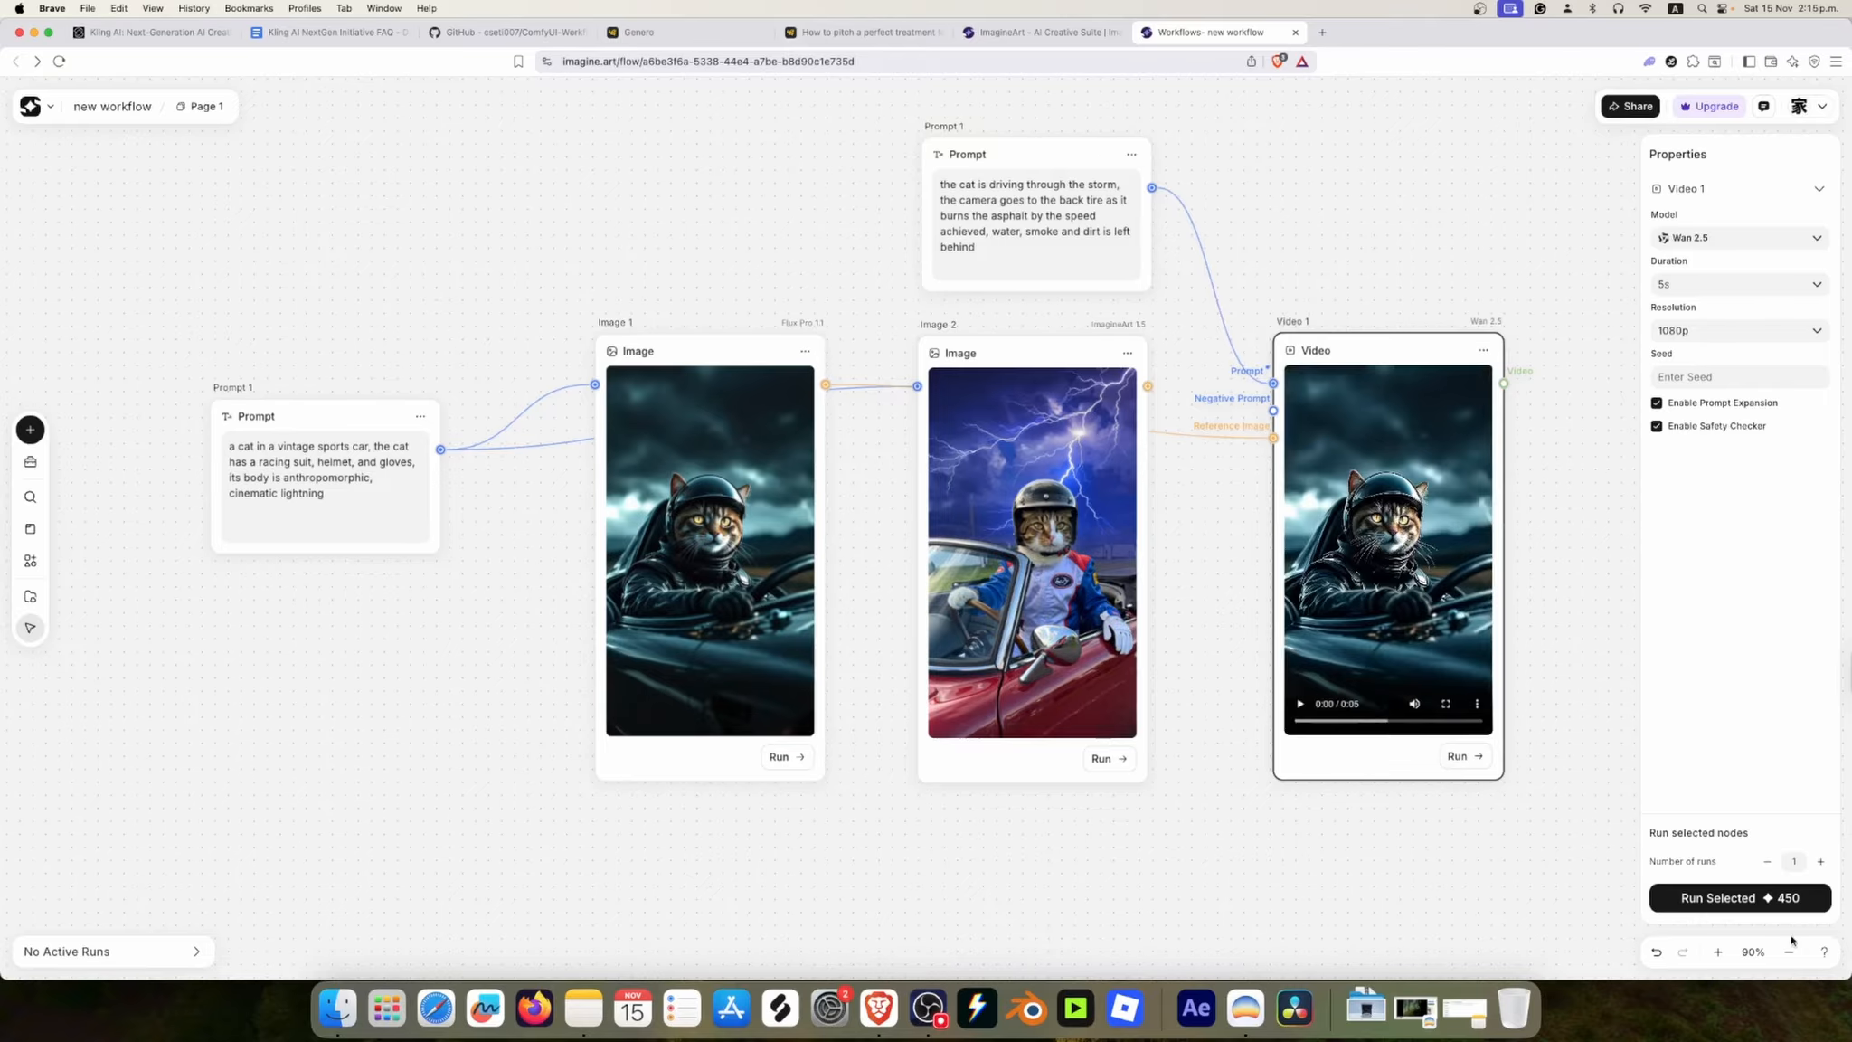
Step: Play the generated video in the video node at full screen and rewind it to the start
{"action": "left_click", "coordinate": [1303, 709]}
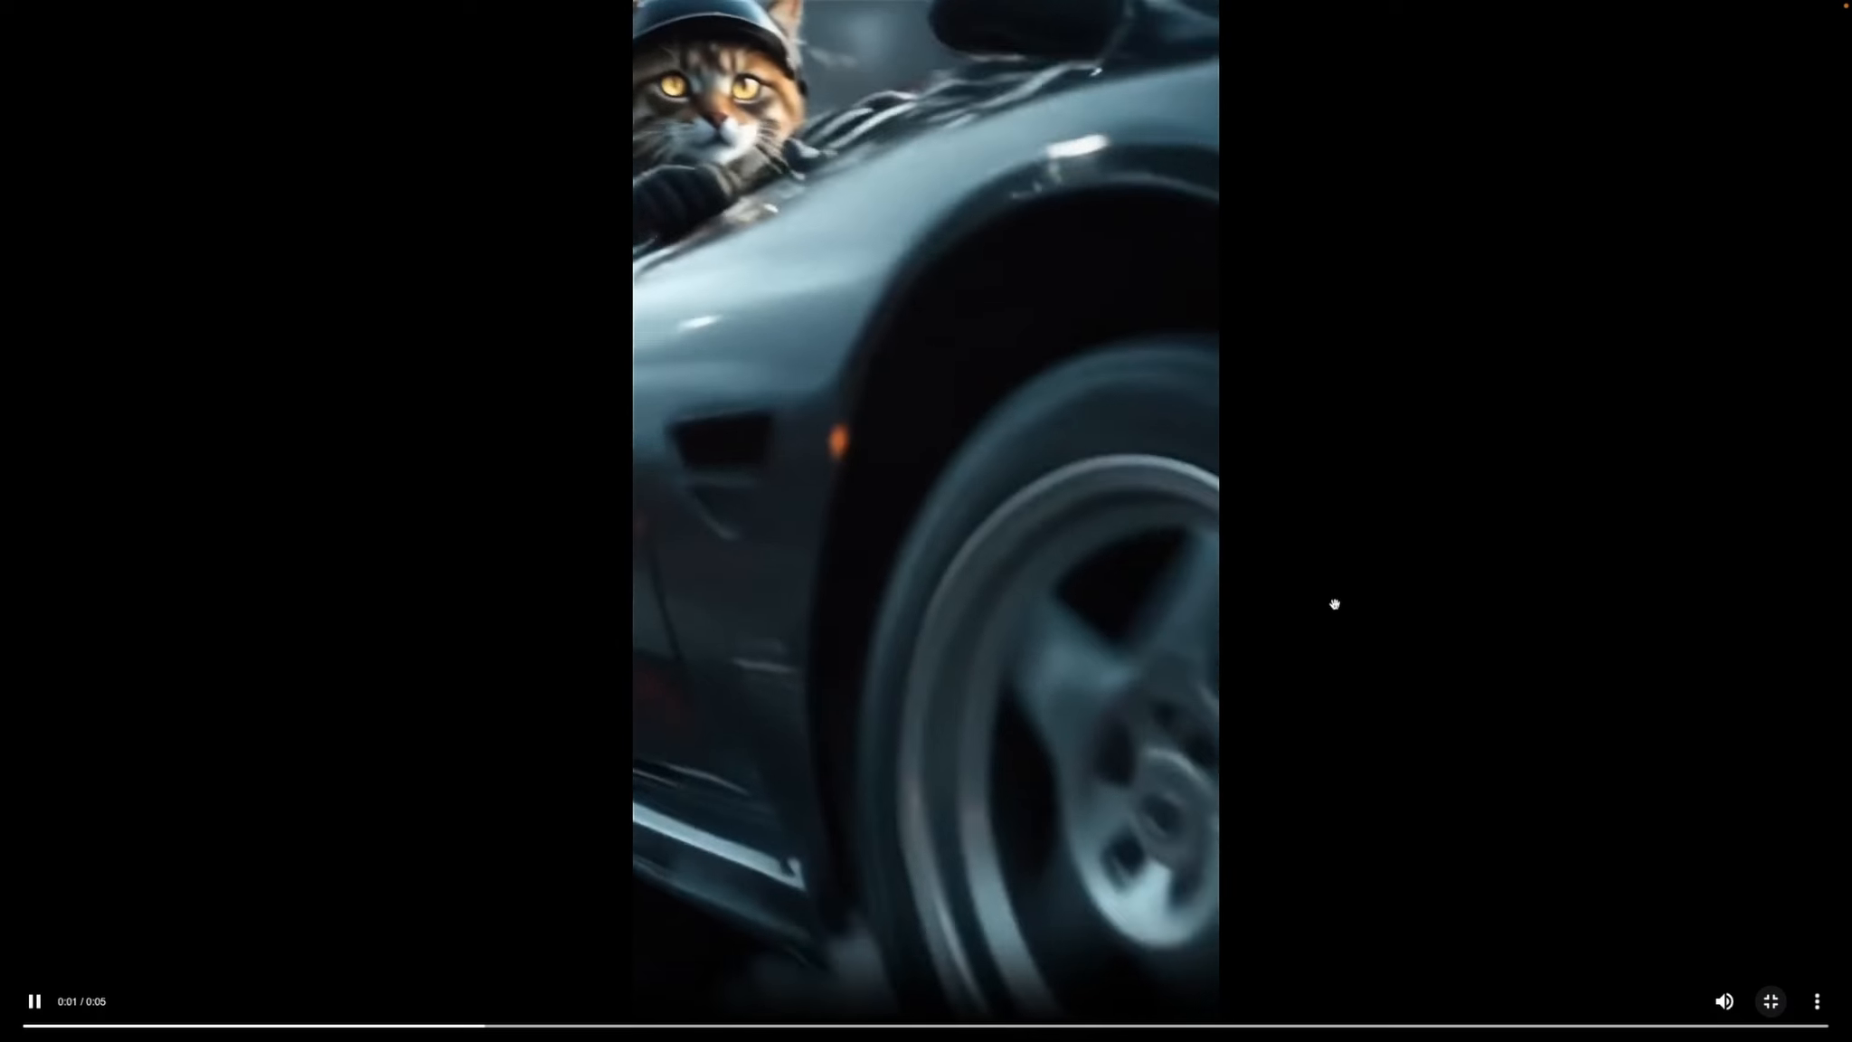
{"action": "left_click", "coordinate": [1444, 704]}
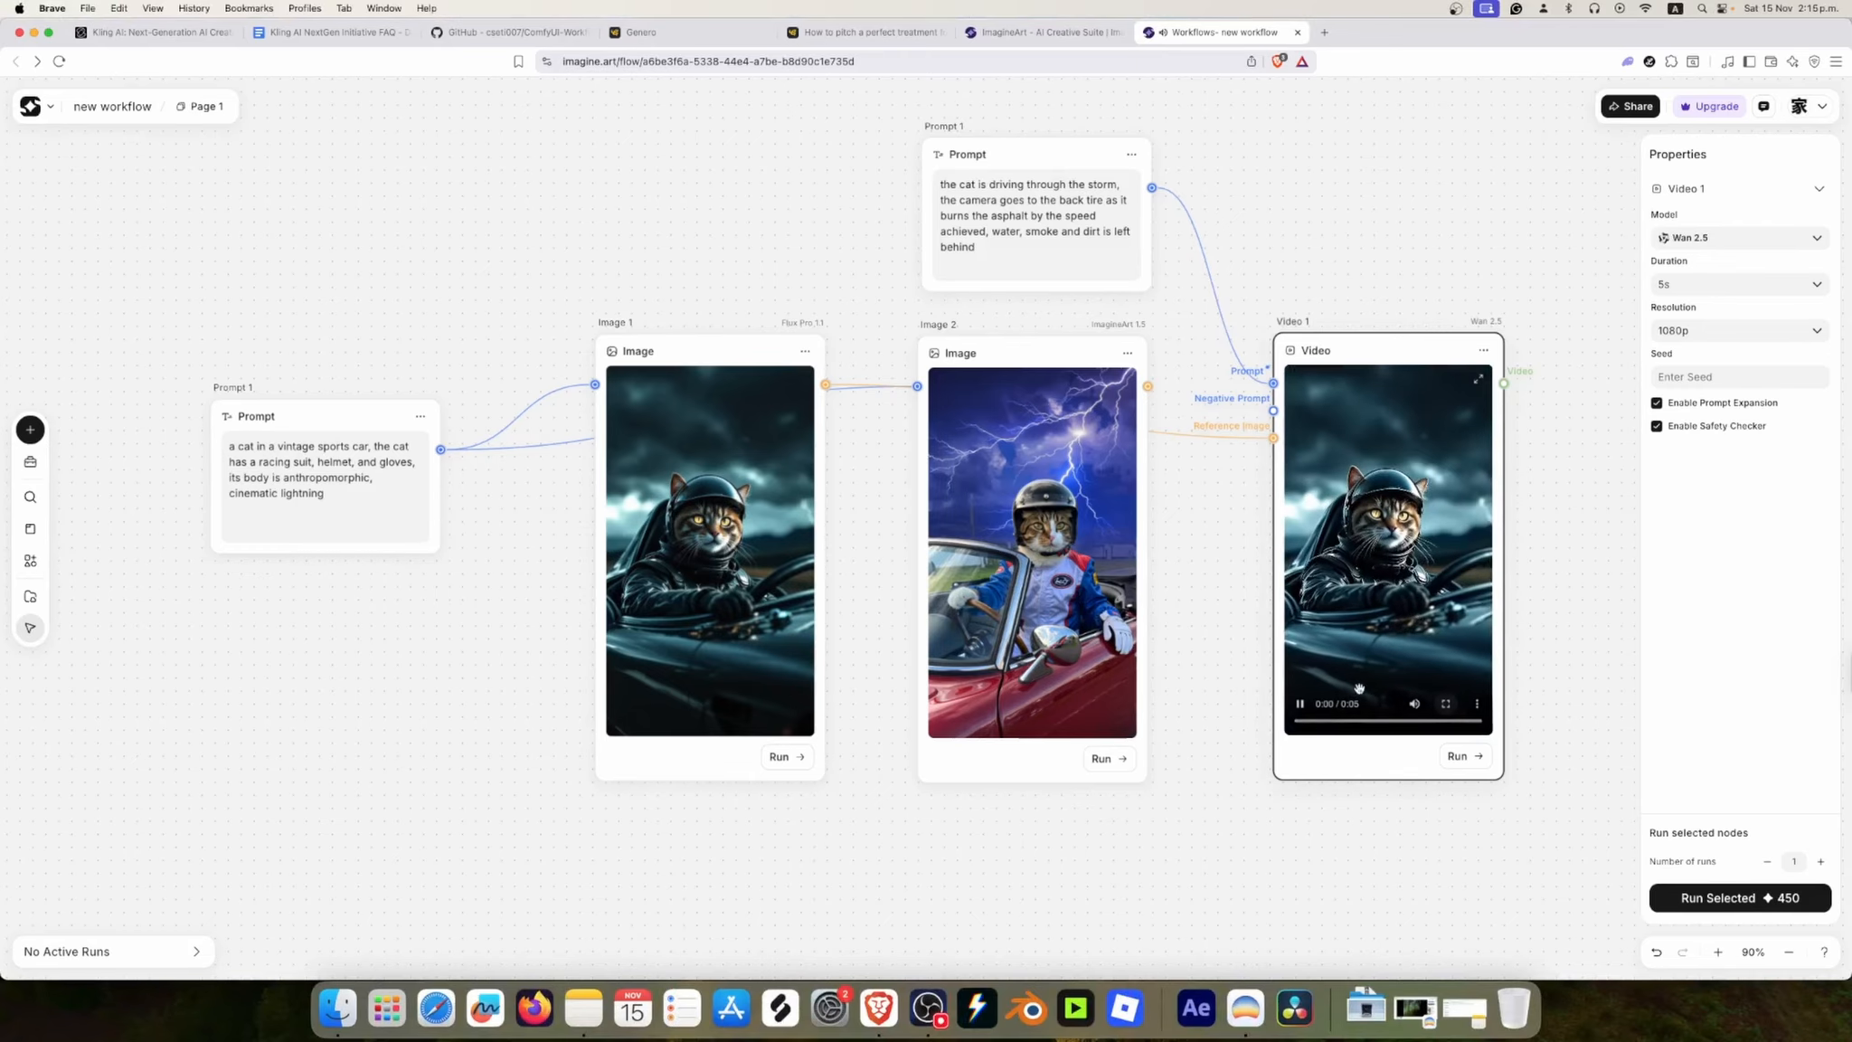
{"action": "left_click", "coordinate": [370, 496]}
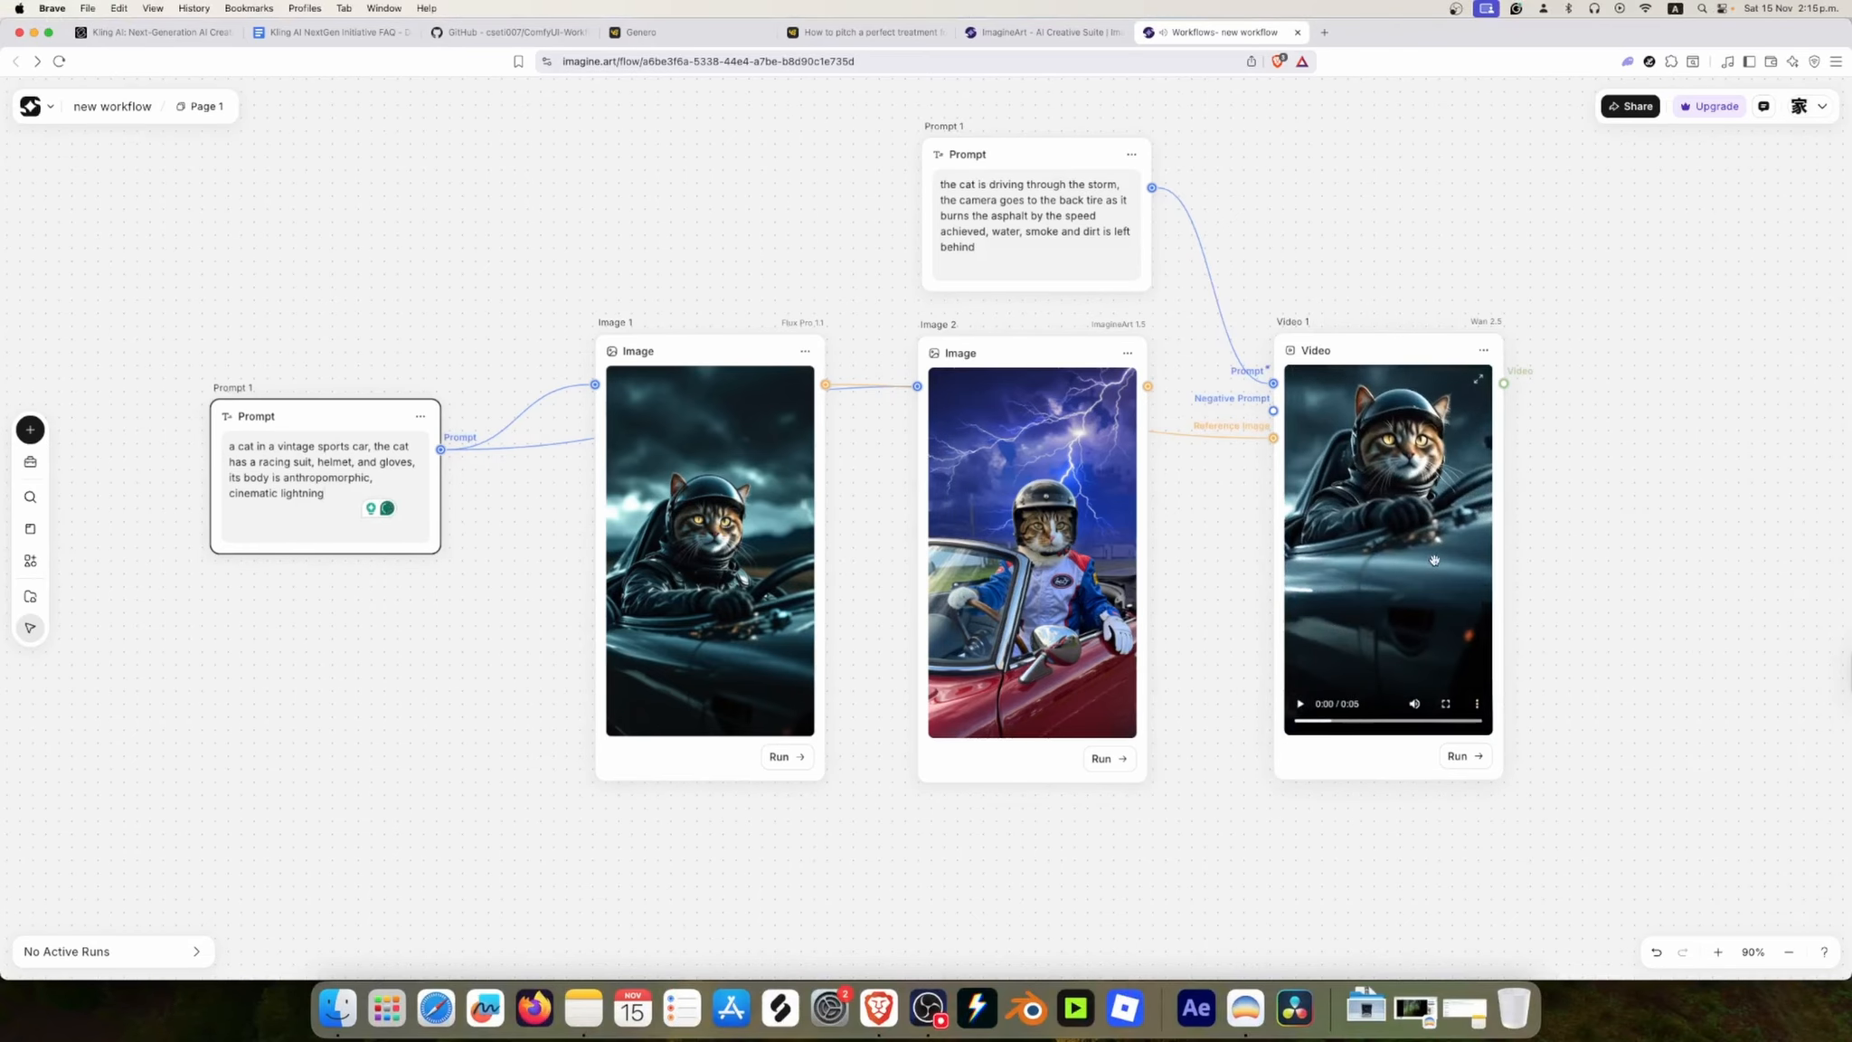
{"action": "scroll", "coordinate": [1434, 560], "scroll_direction": "down", "scroll_amount": 1}
{"action": "left_click", "coordinate": [1621, 539]}
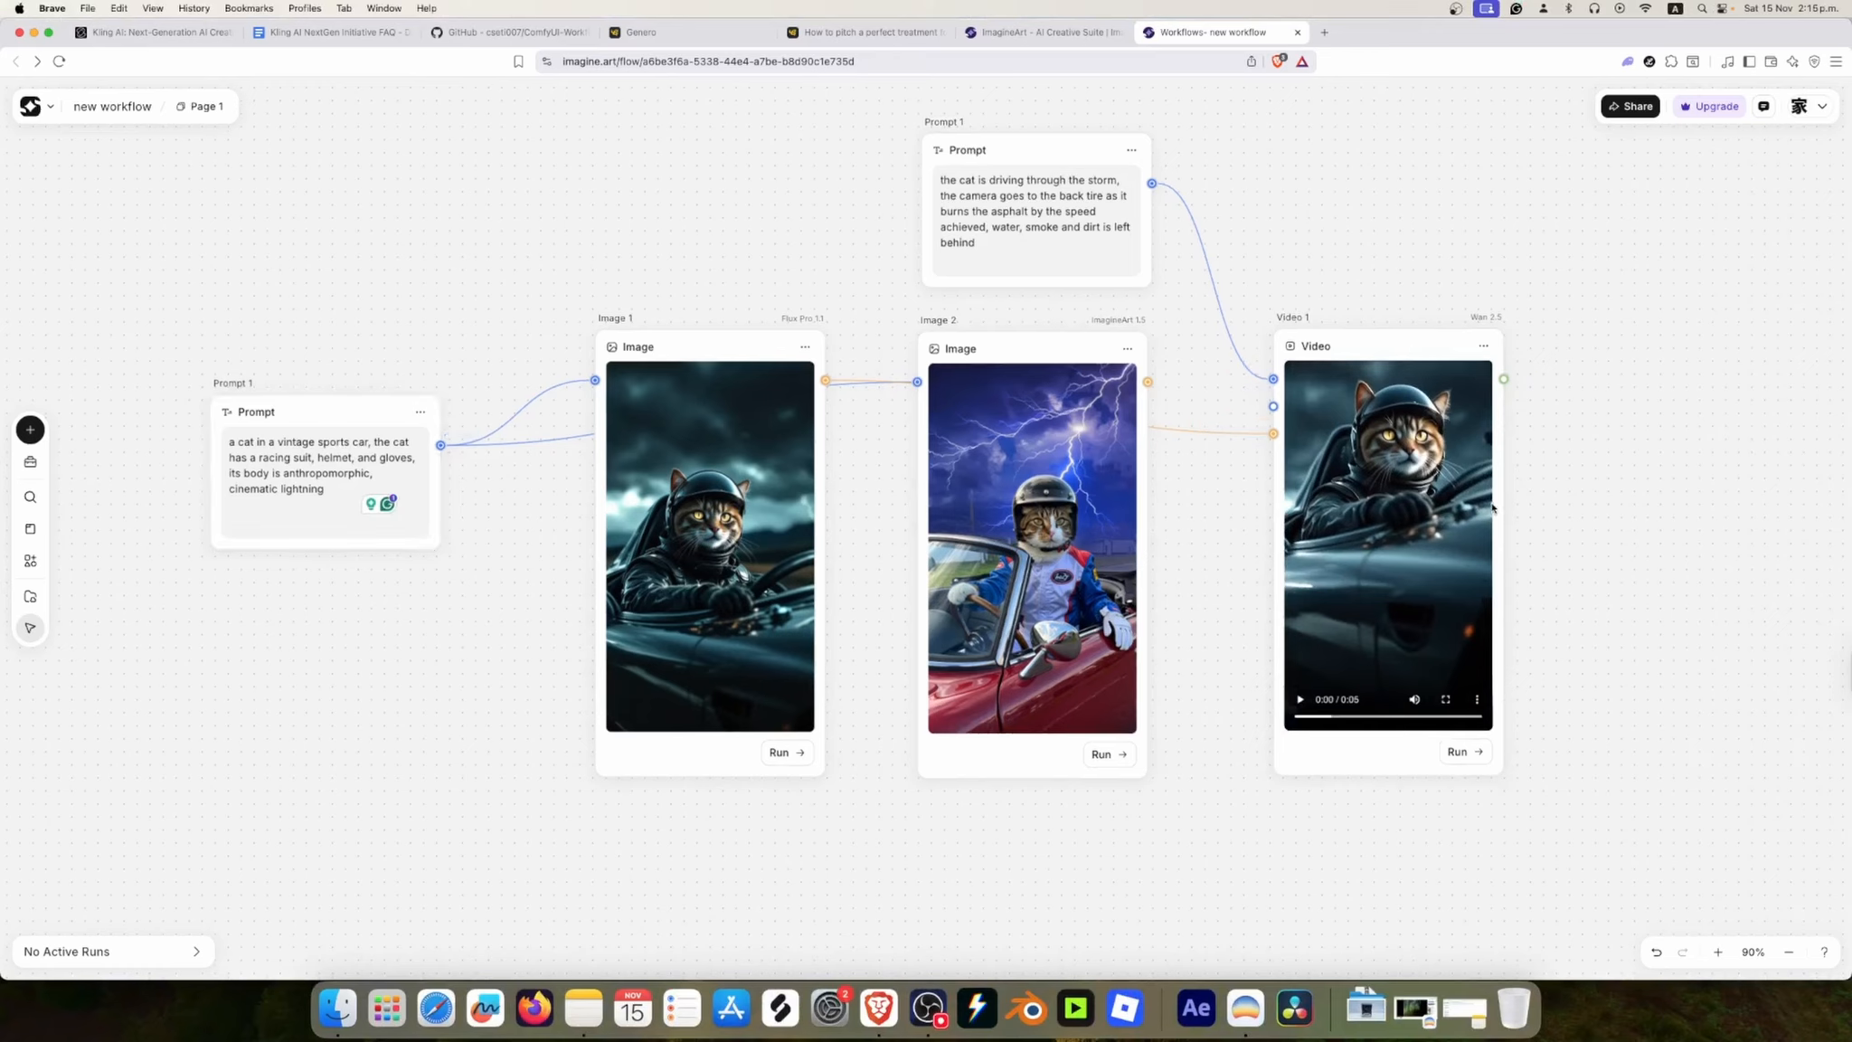
{"action": "left_click_drag", "start_coordinate": [1341, 721], "coordinate": [1258, 713]}
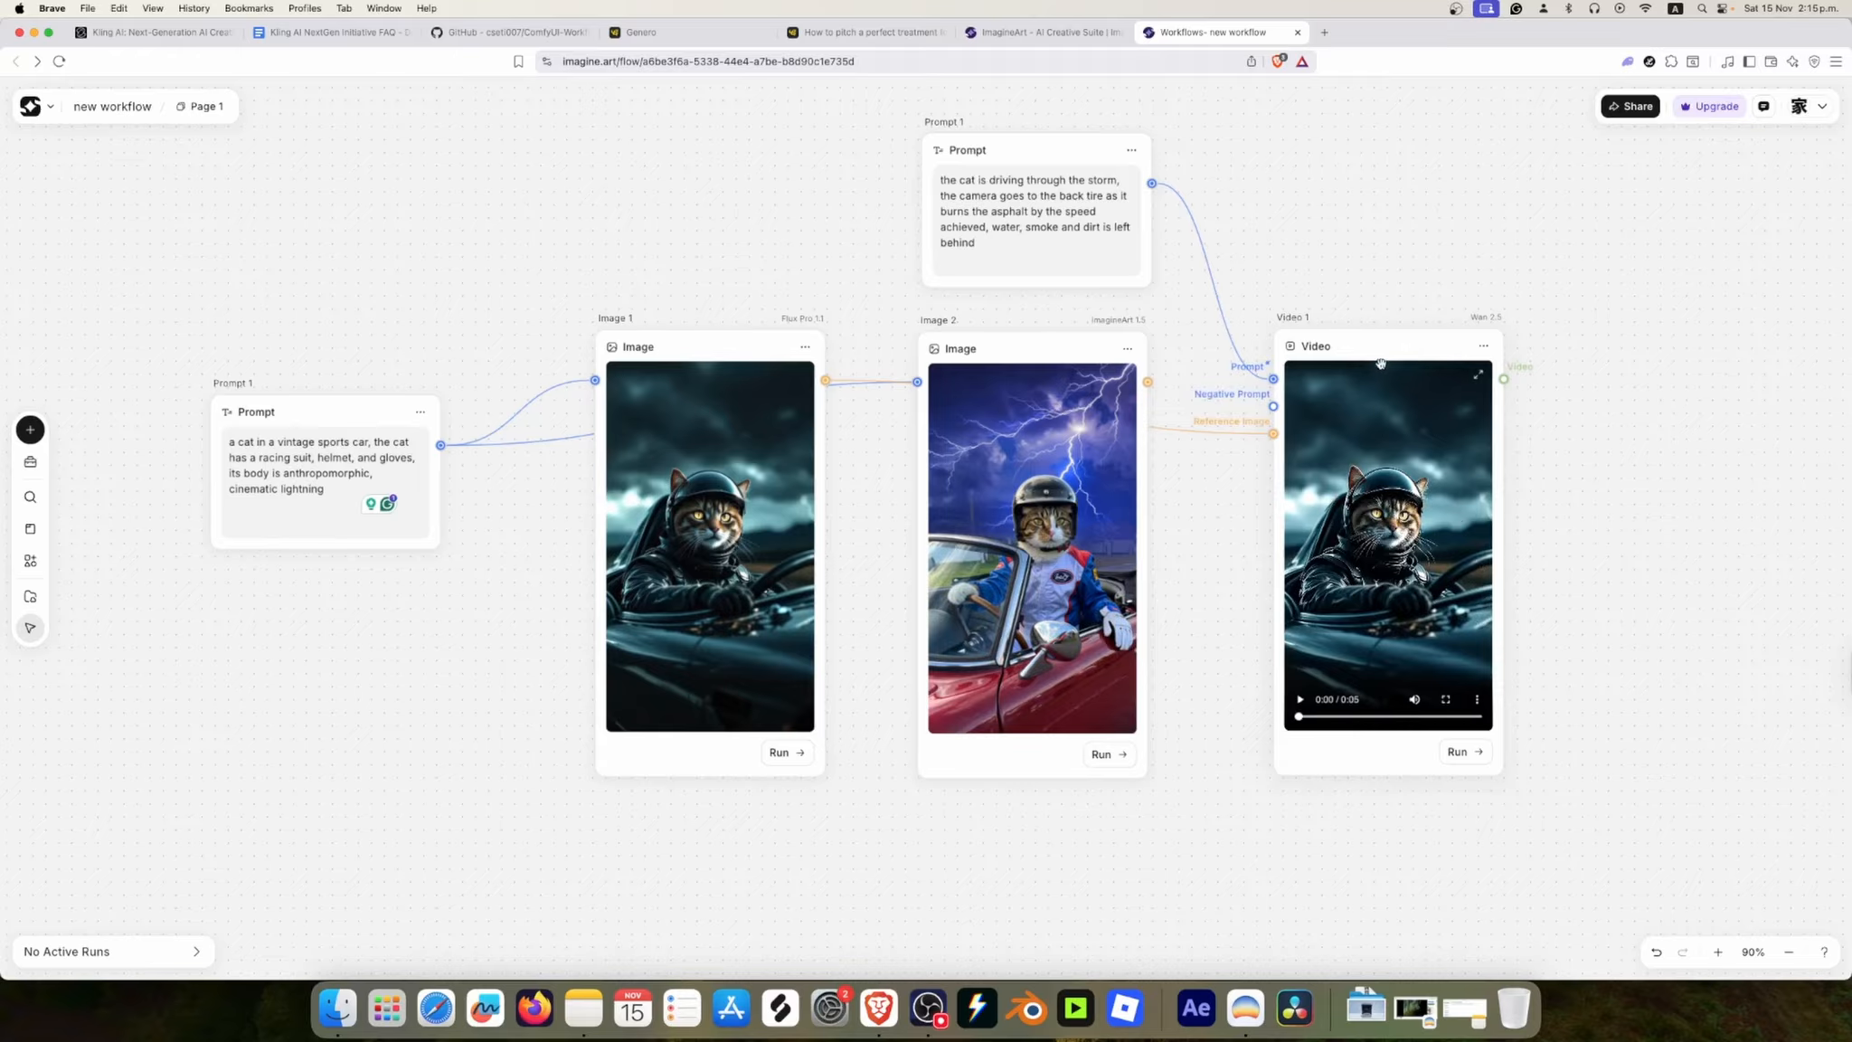
Step: Shorten the video prompt to "the cat is driving through the storm," by deleting everything after it
{"action": "left_click", "coordinate": [1093, 254]}
{"action": "left_click_drag", "start_coordinate": [1019, 253], "coordinate": [986, 192]}
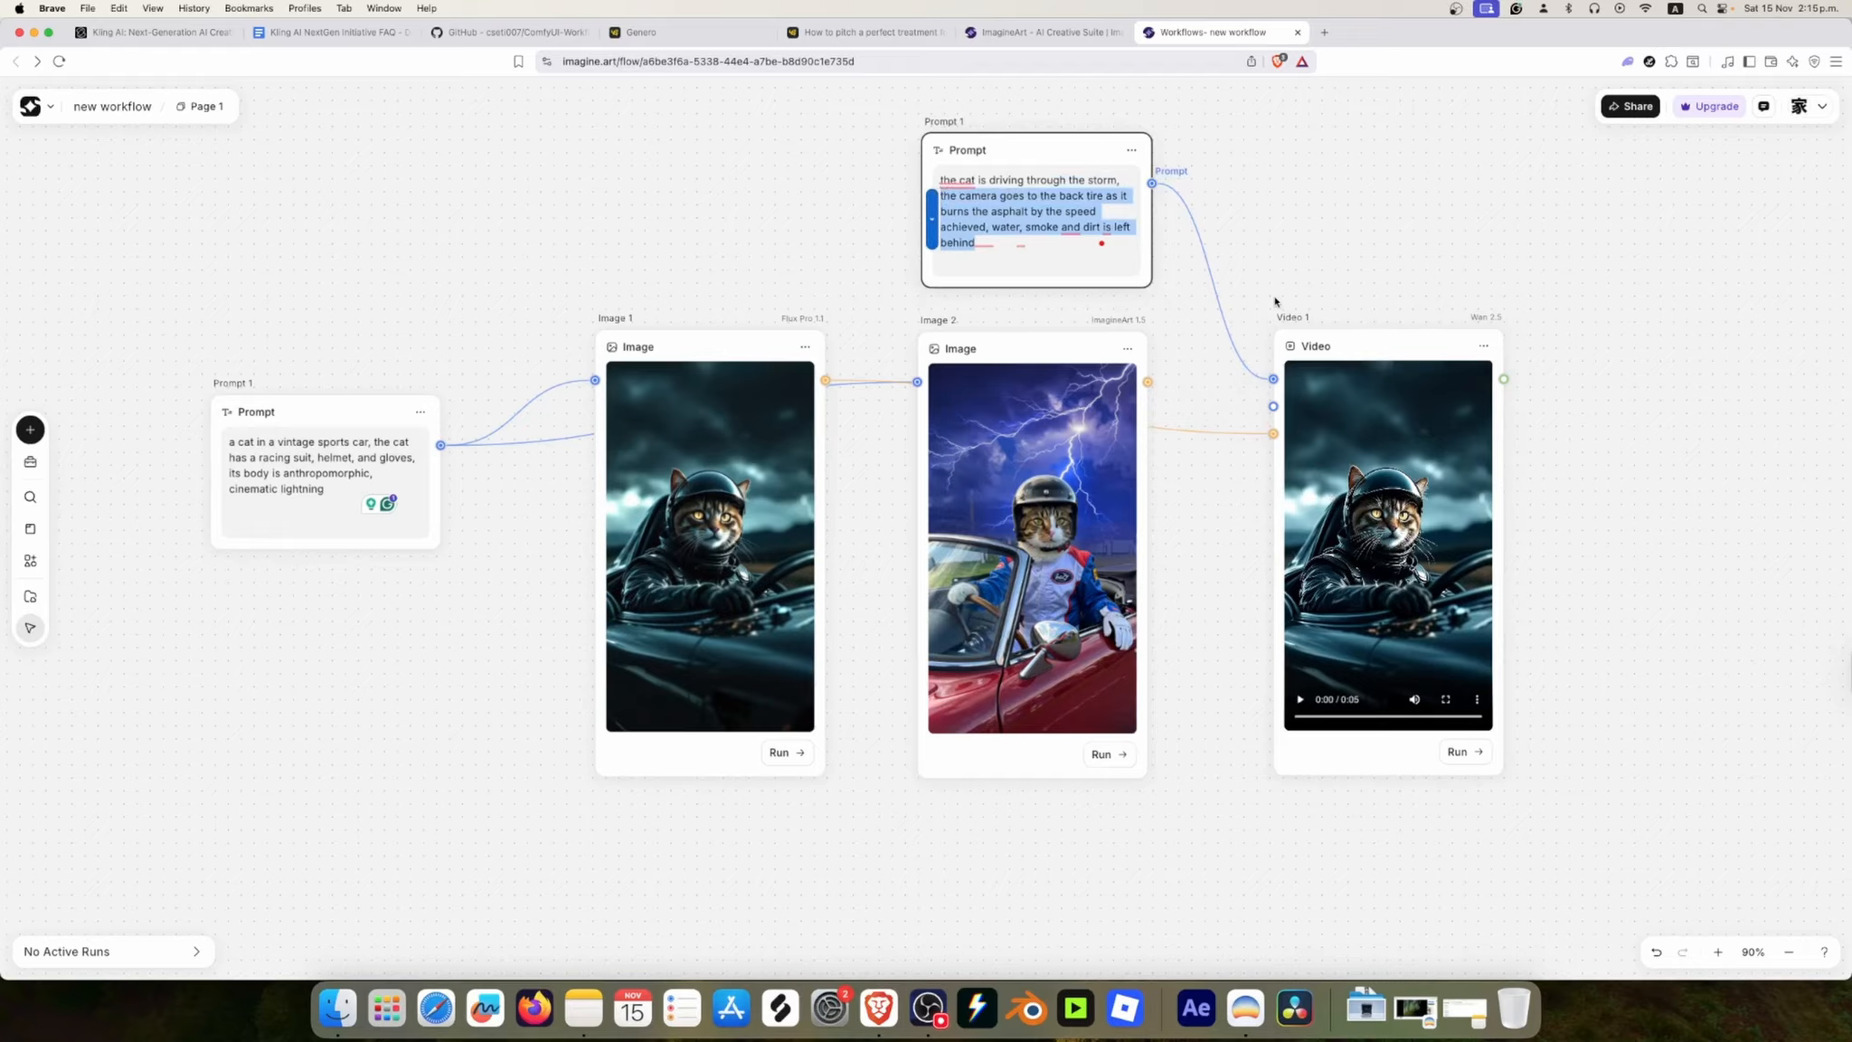
{"action": "key", "text": "BackSpace"}
Step: Replay the clip in the video node and set the node's model to Kling 2.1 SD
{"action": "left_click", "coordinate": [1392, 455]}
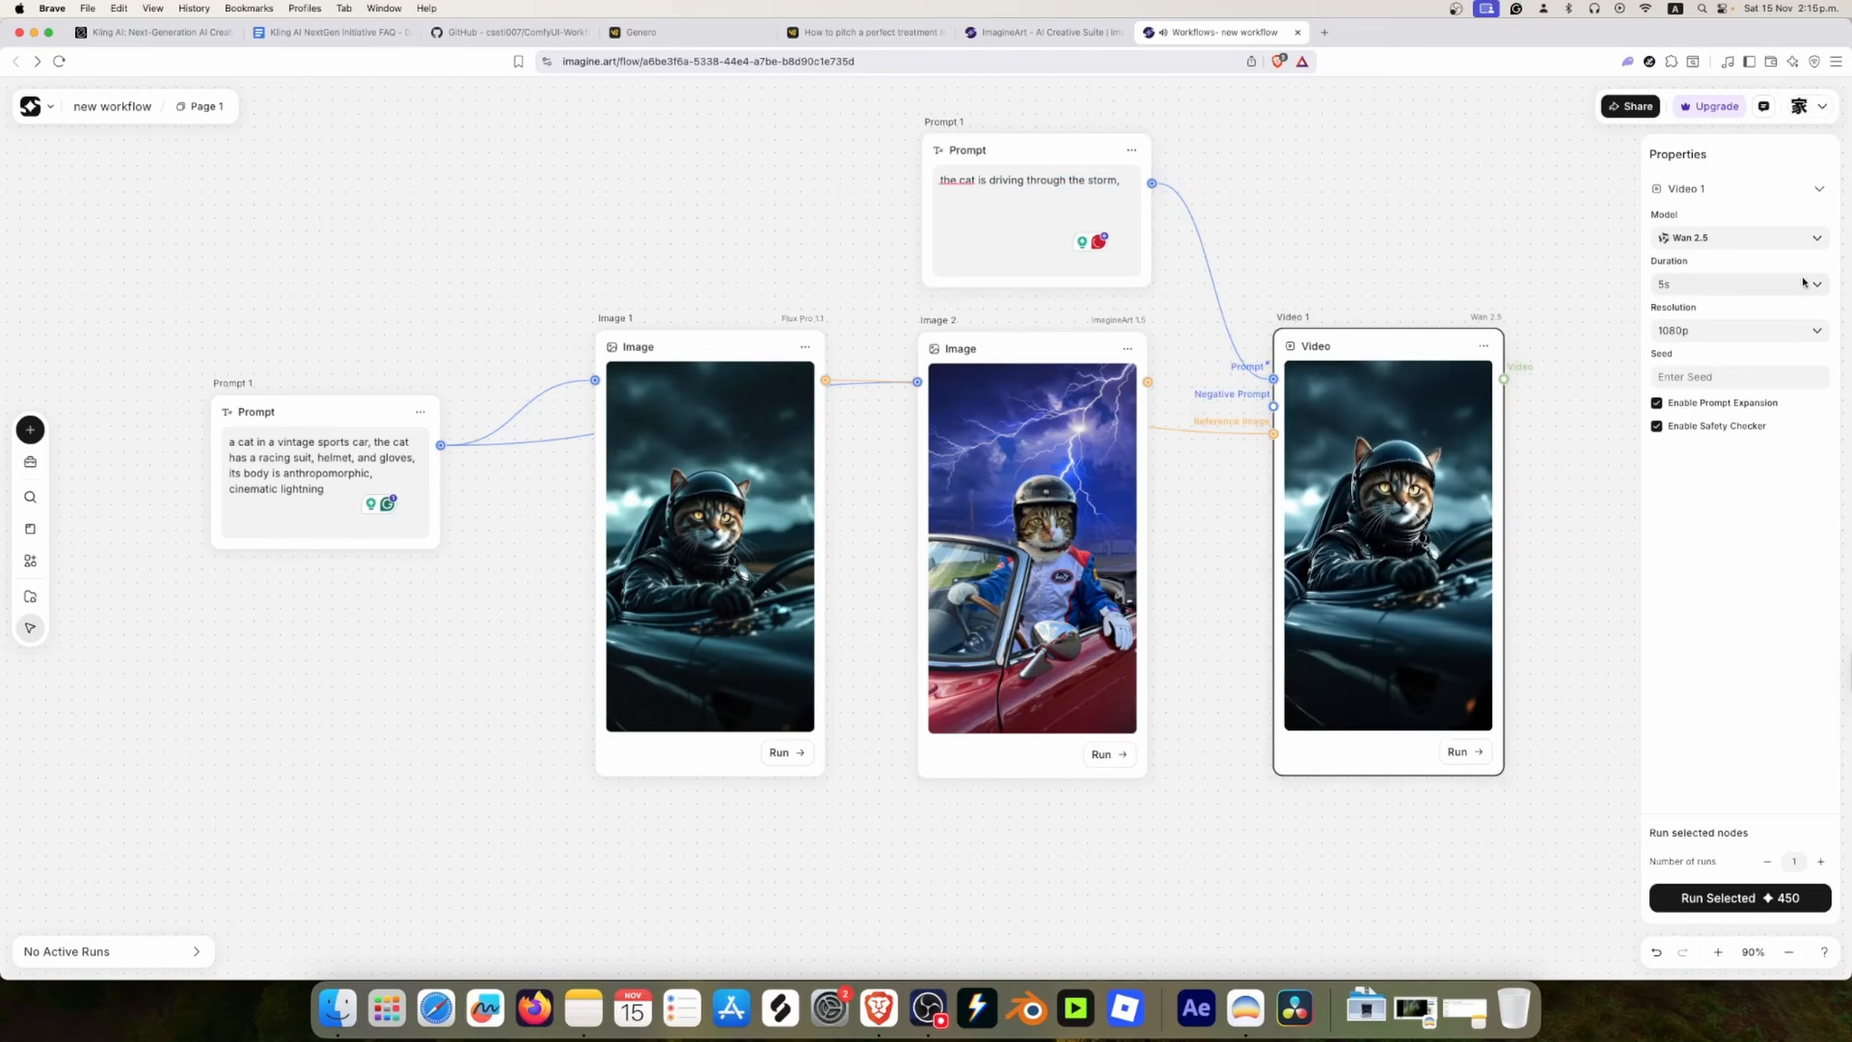
{"action": "left_click", "coordinate": [1301, 700]}
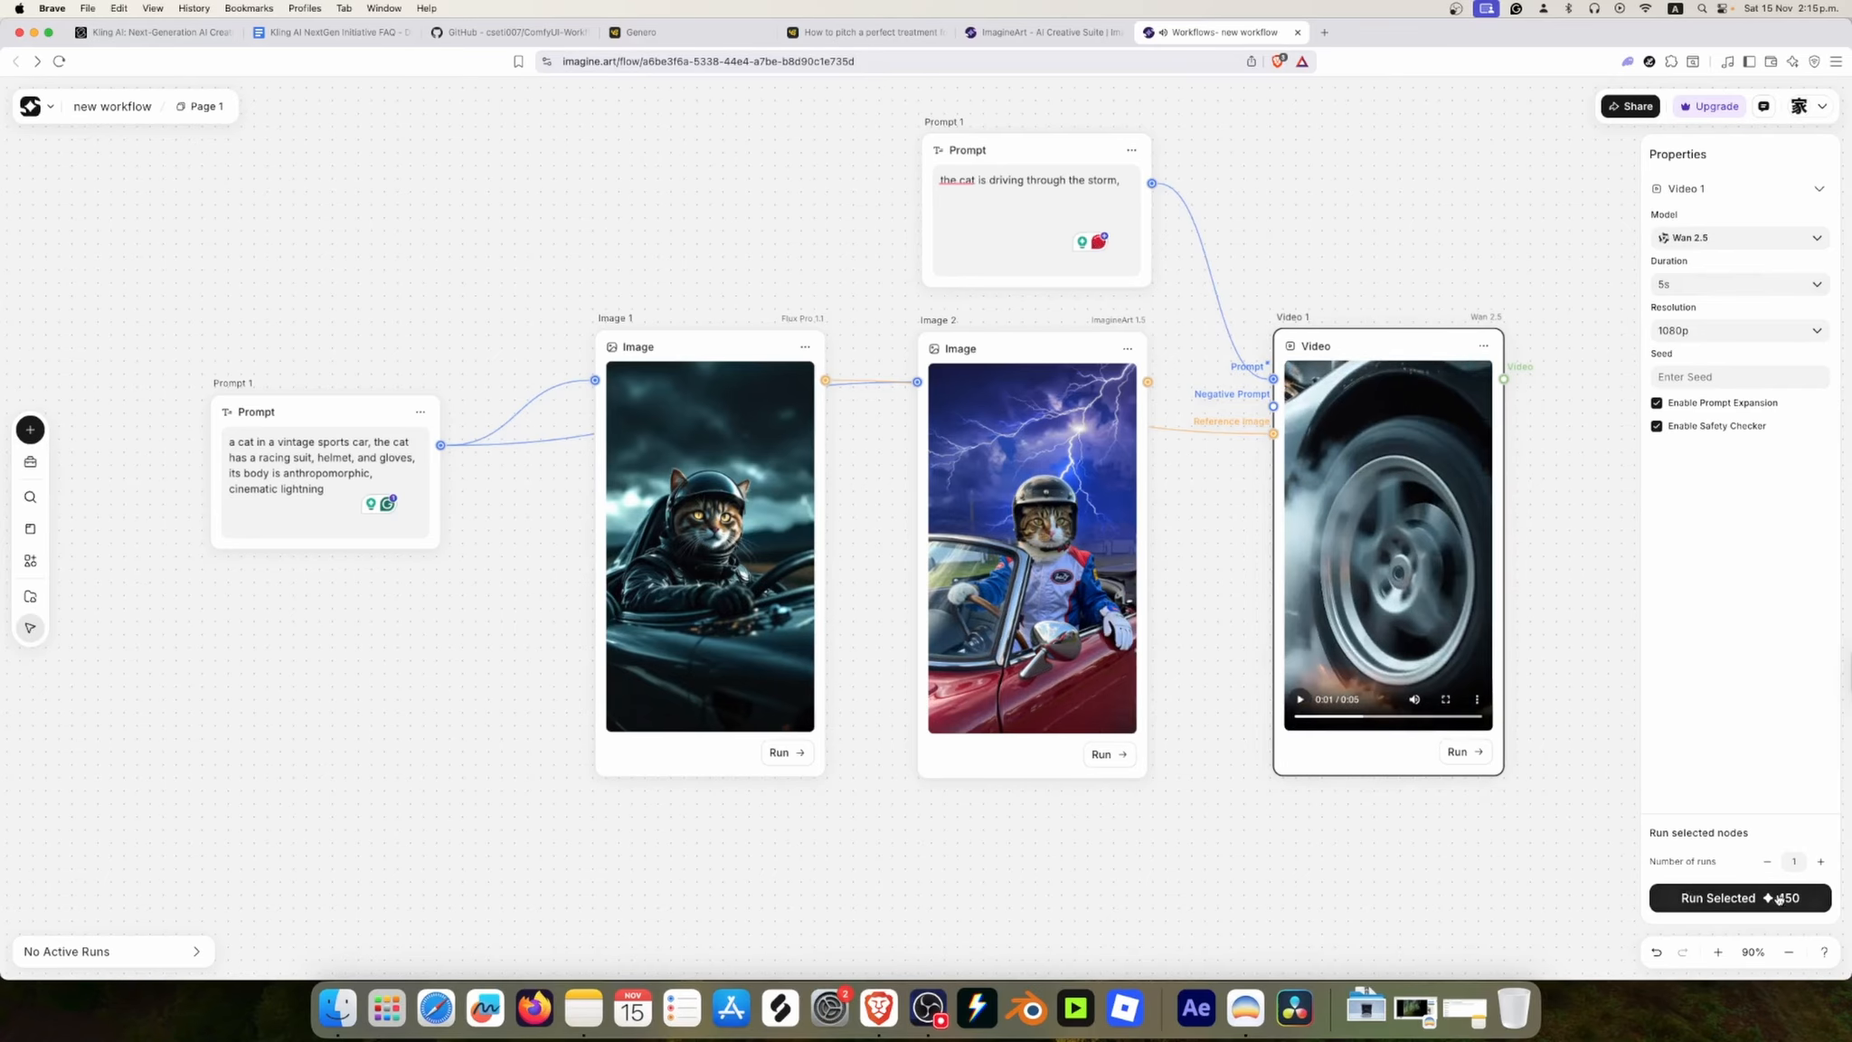
{"action": "left_click", "coordinate": [1798, 242]}
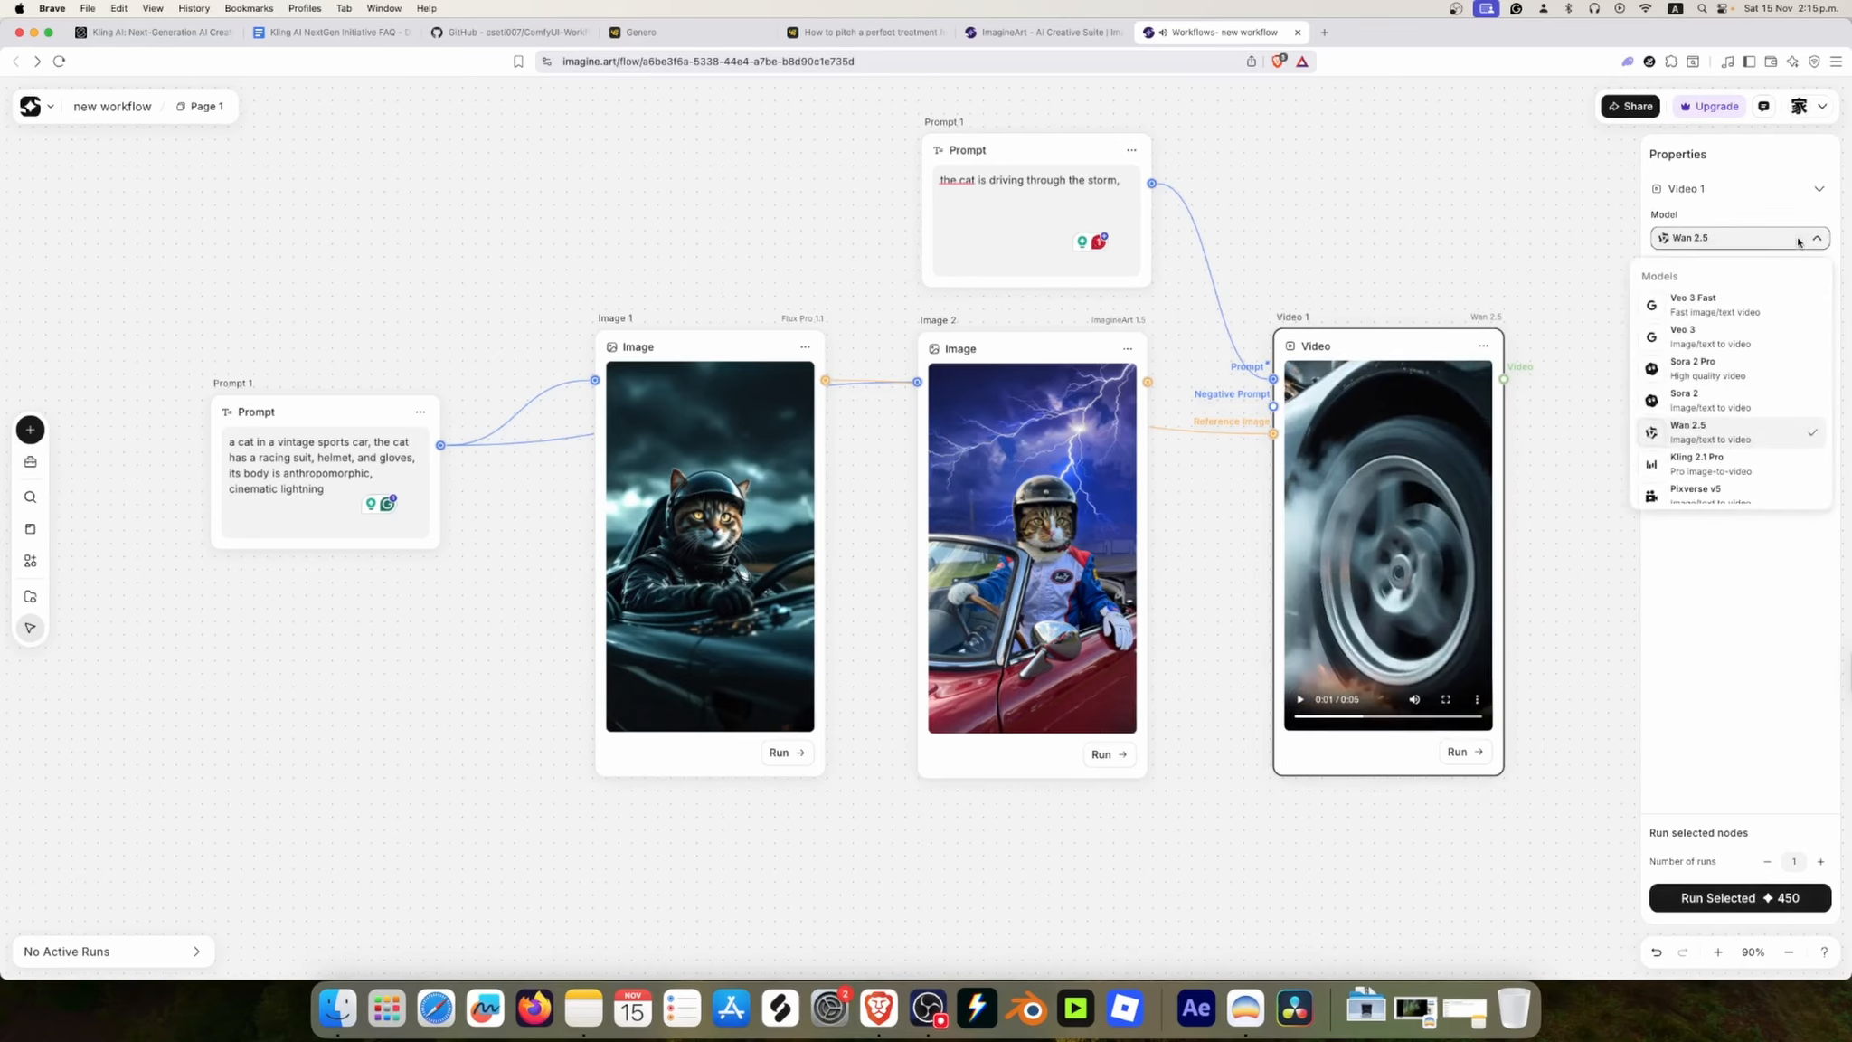
{"action": "scroll", "coordinate": [1761, 447], "scroll_direction": "down", "scroll_amount": 3}
{"action": "scroll", "coordinate": [1762, 450], "scroll_direction": "down", "scroll_amount": 2}
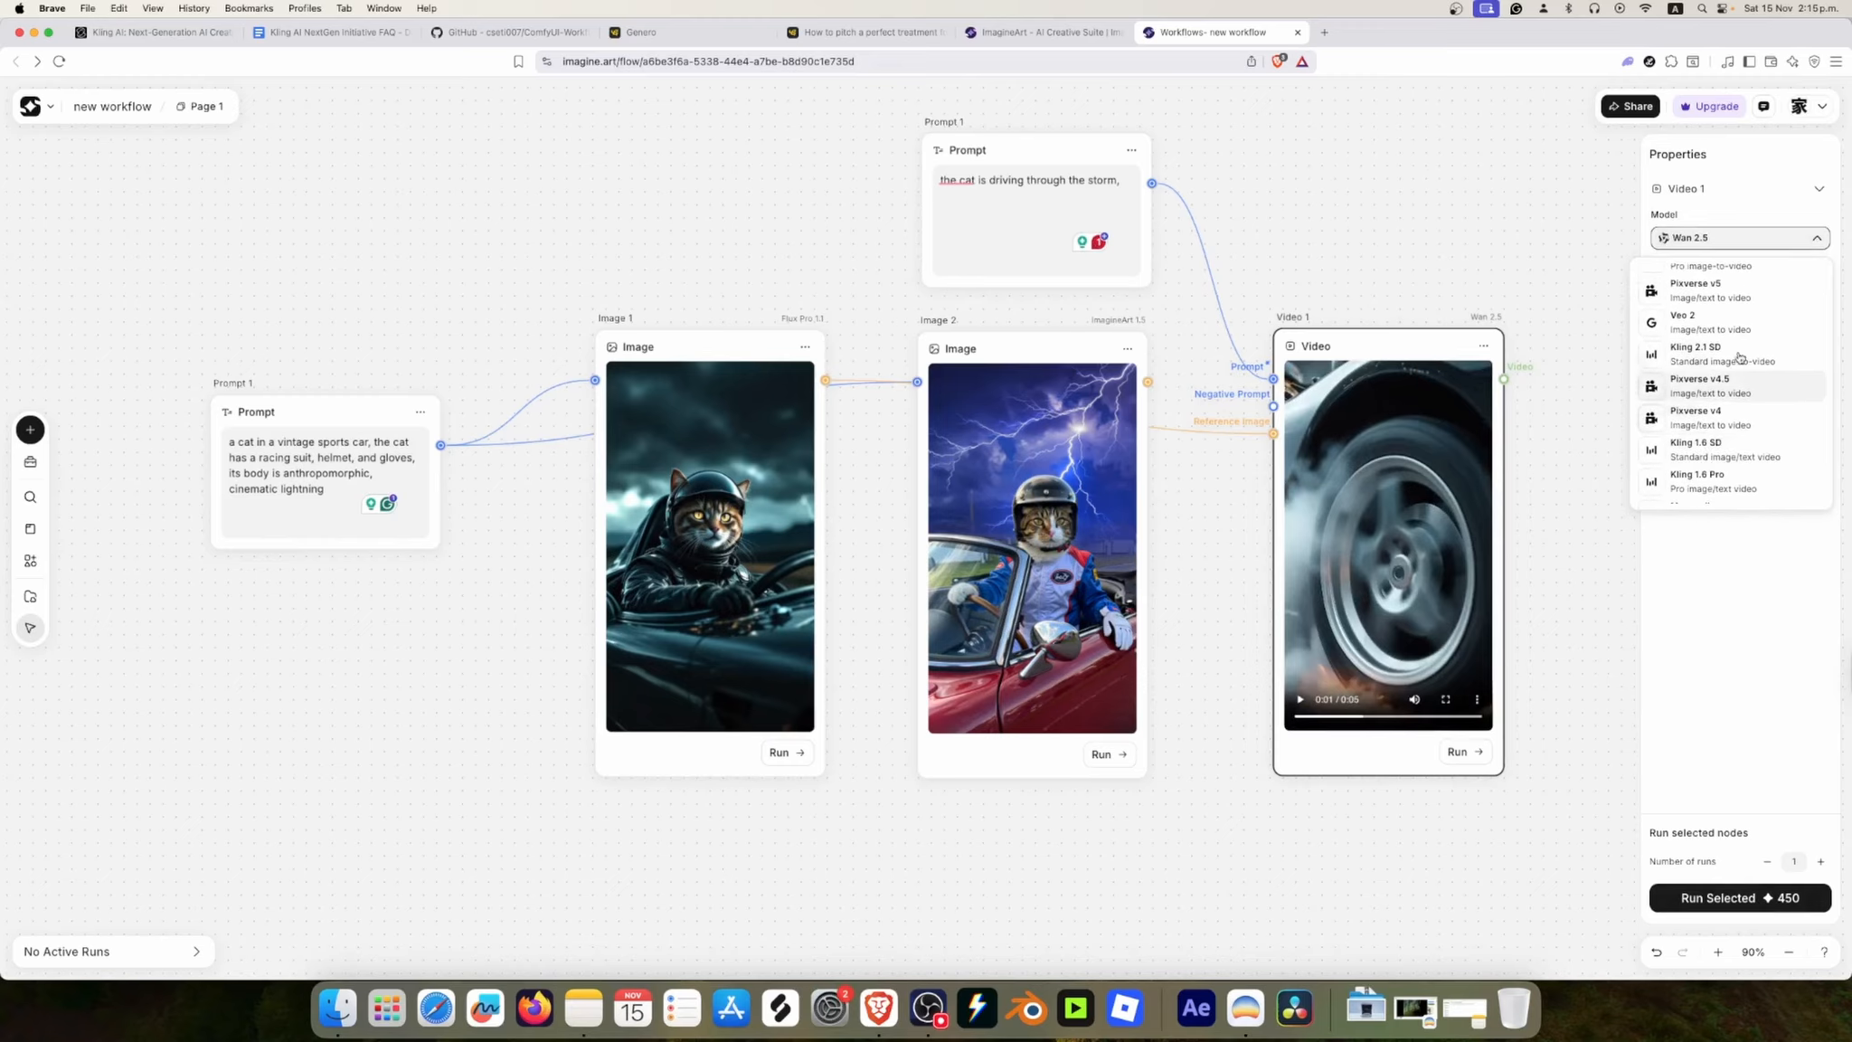
{"action": "scroll", "coordinate": [1754, 366], "scroll_direction": "up", "scroll_amount": 1}
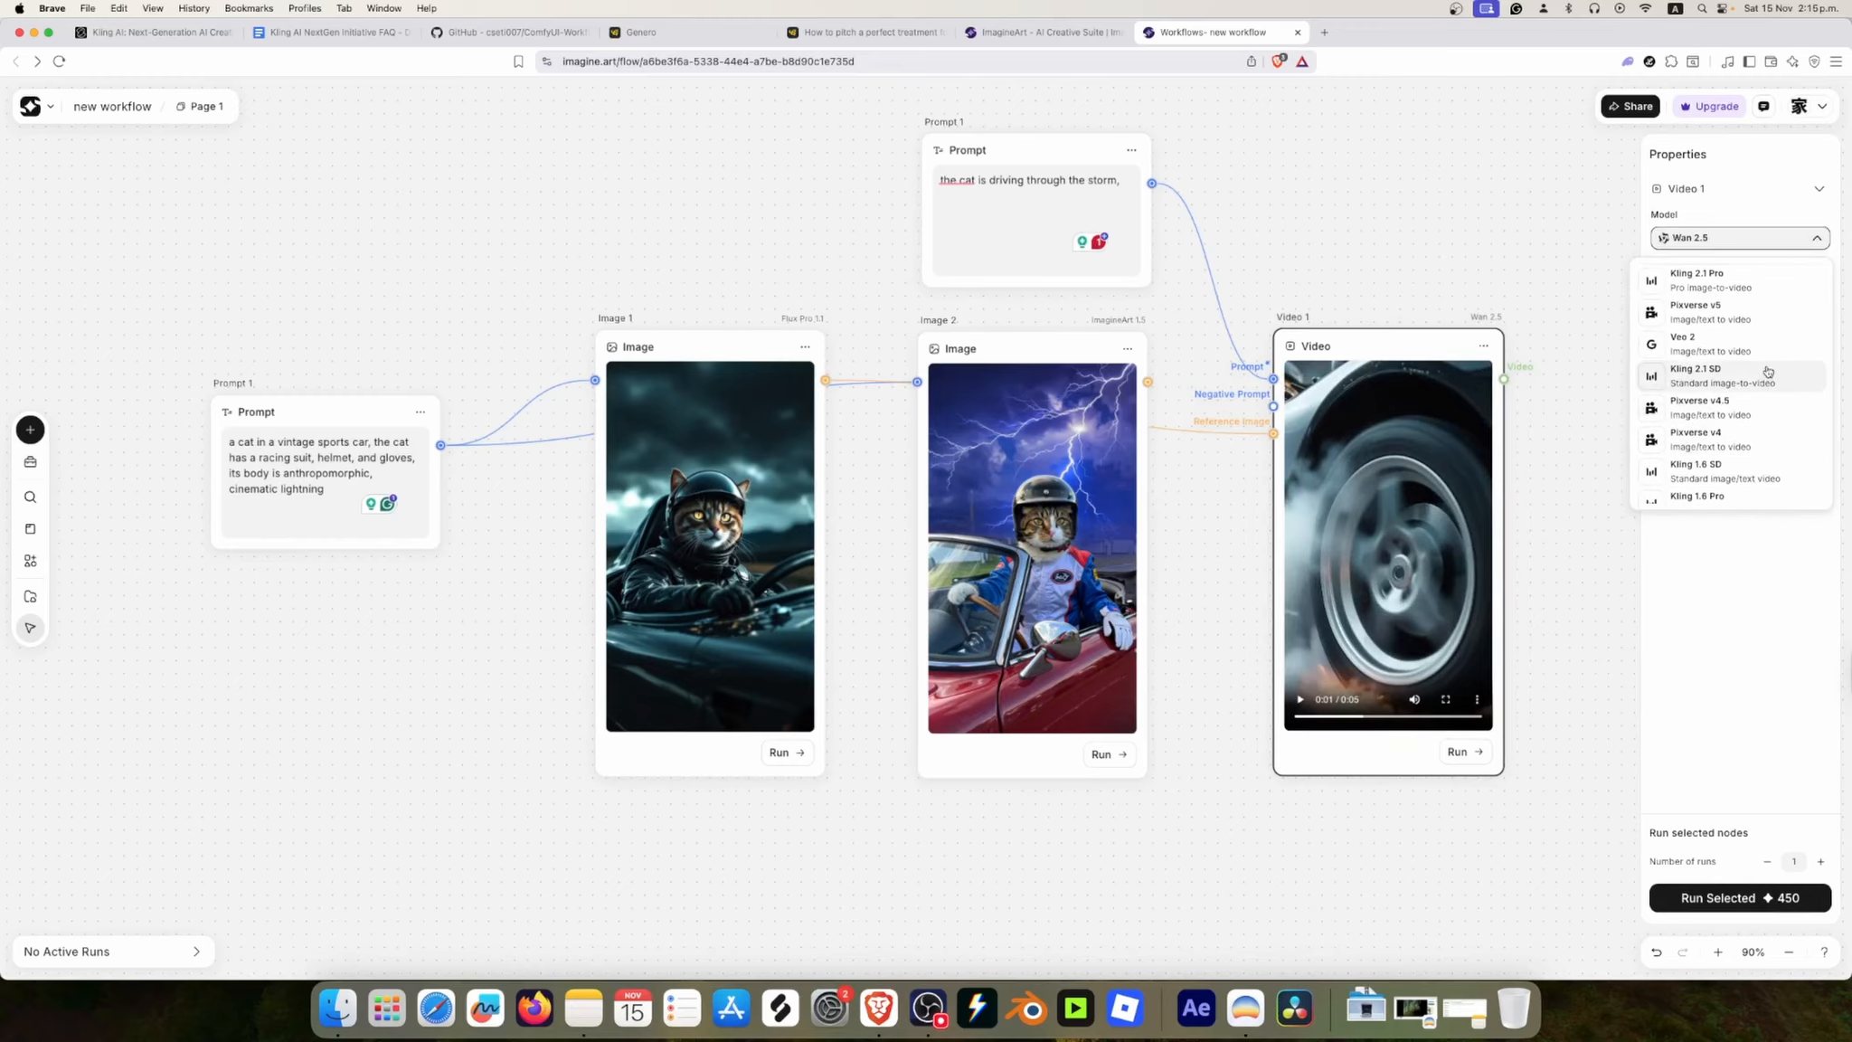
{"action": "left_click", "coordinate": [1767, 370]}
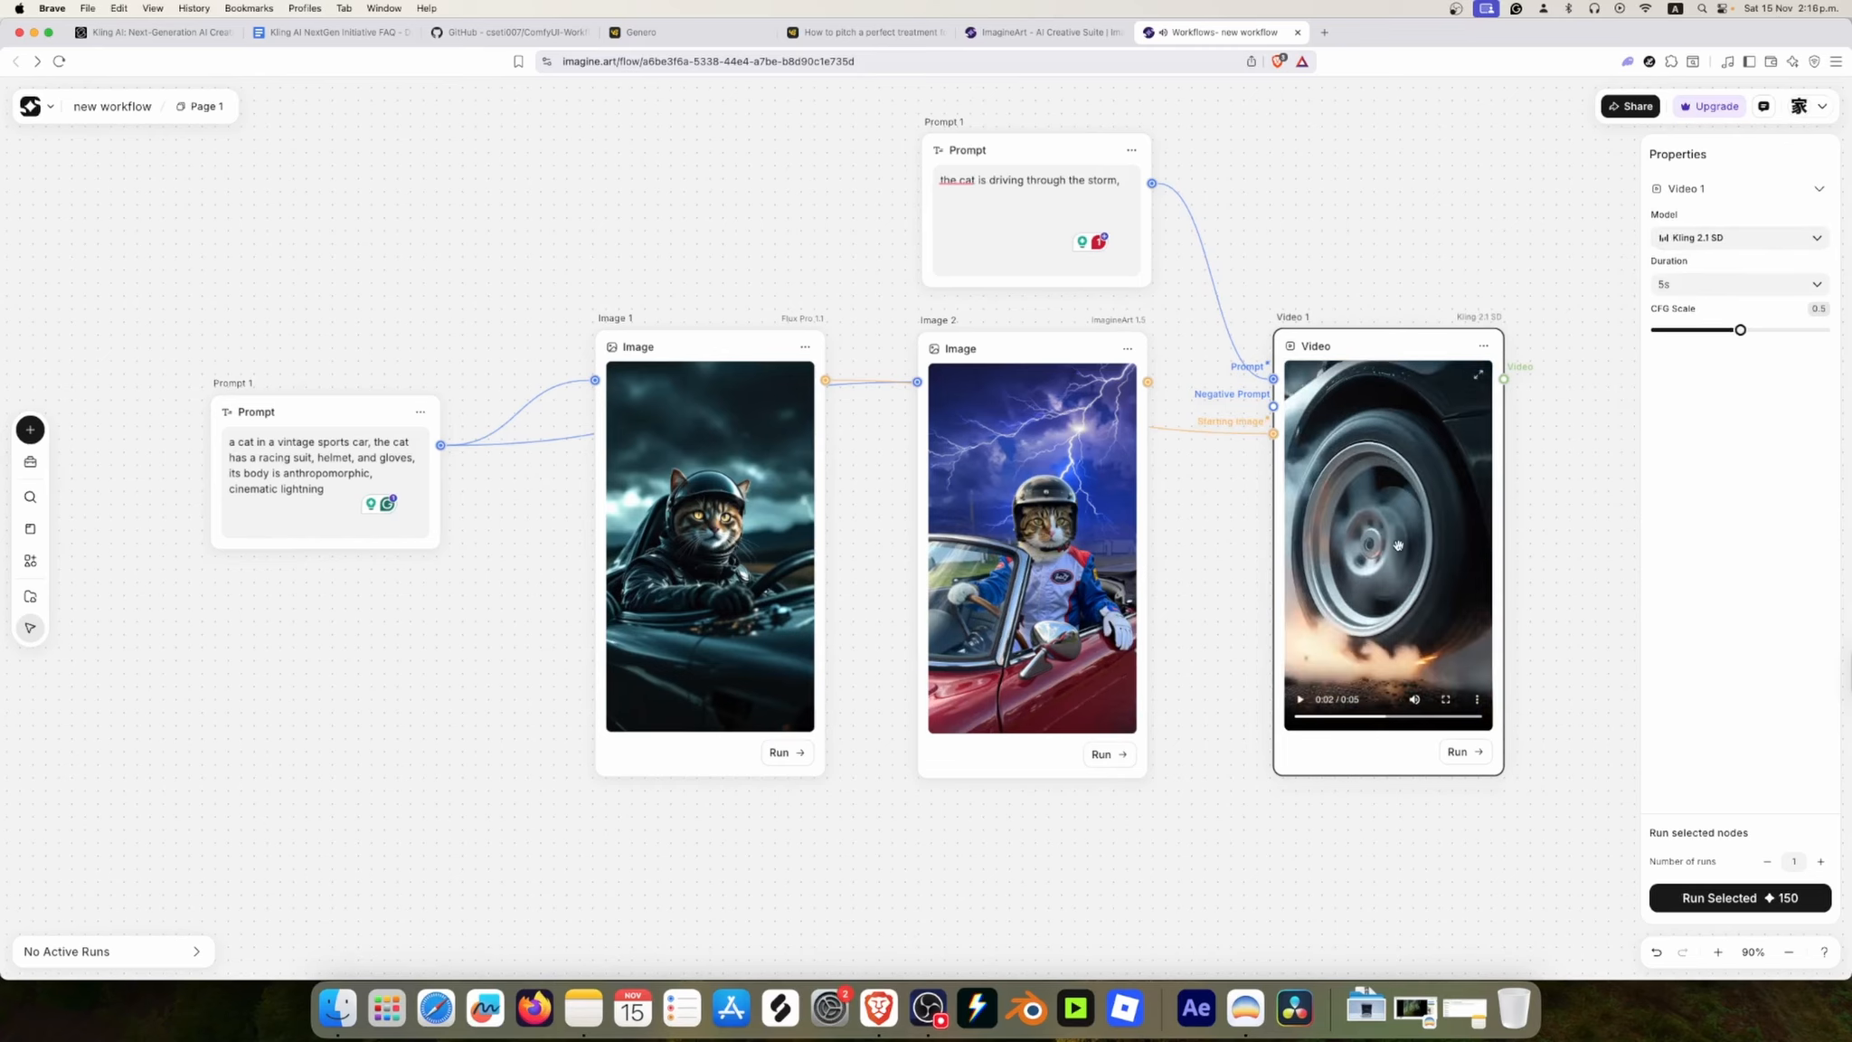
Step: Undo the video model change and the deletion in the video prompt, and clear the text selection
{"action": "key", "text": "super+z"}
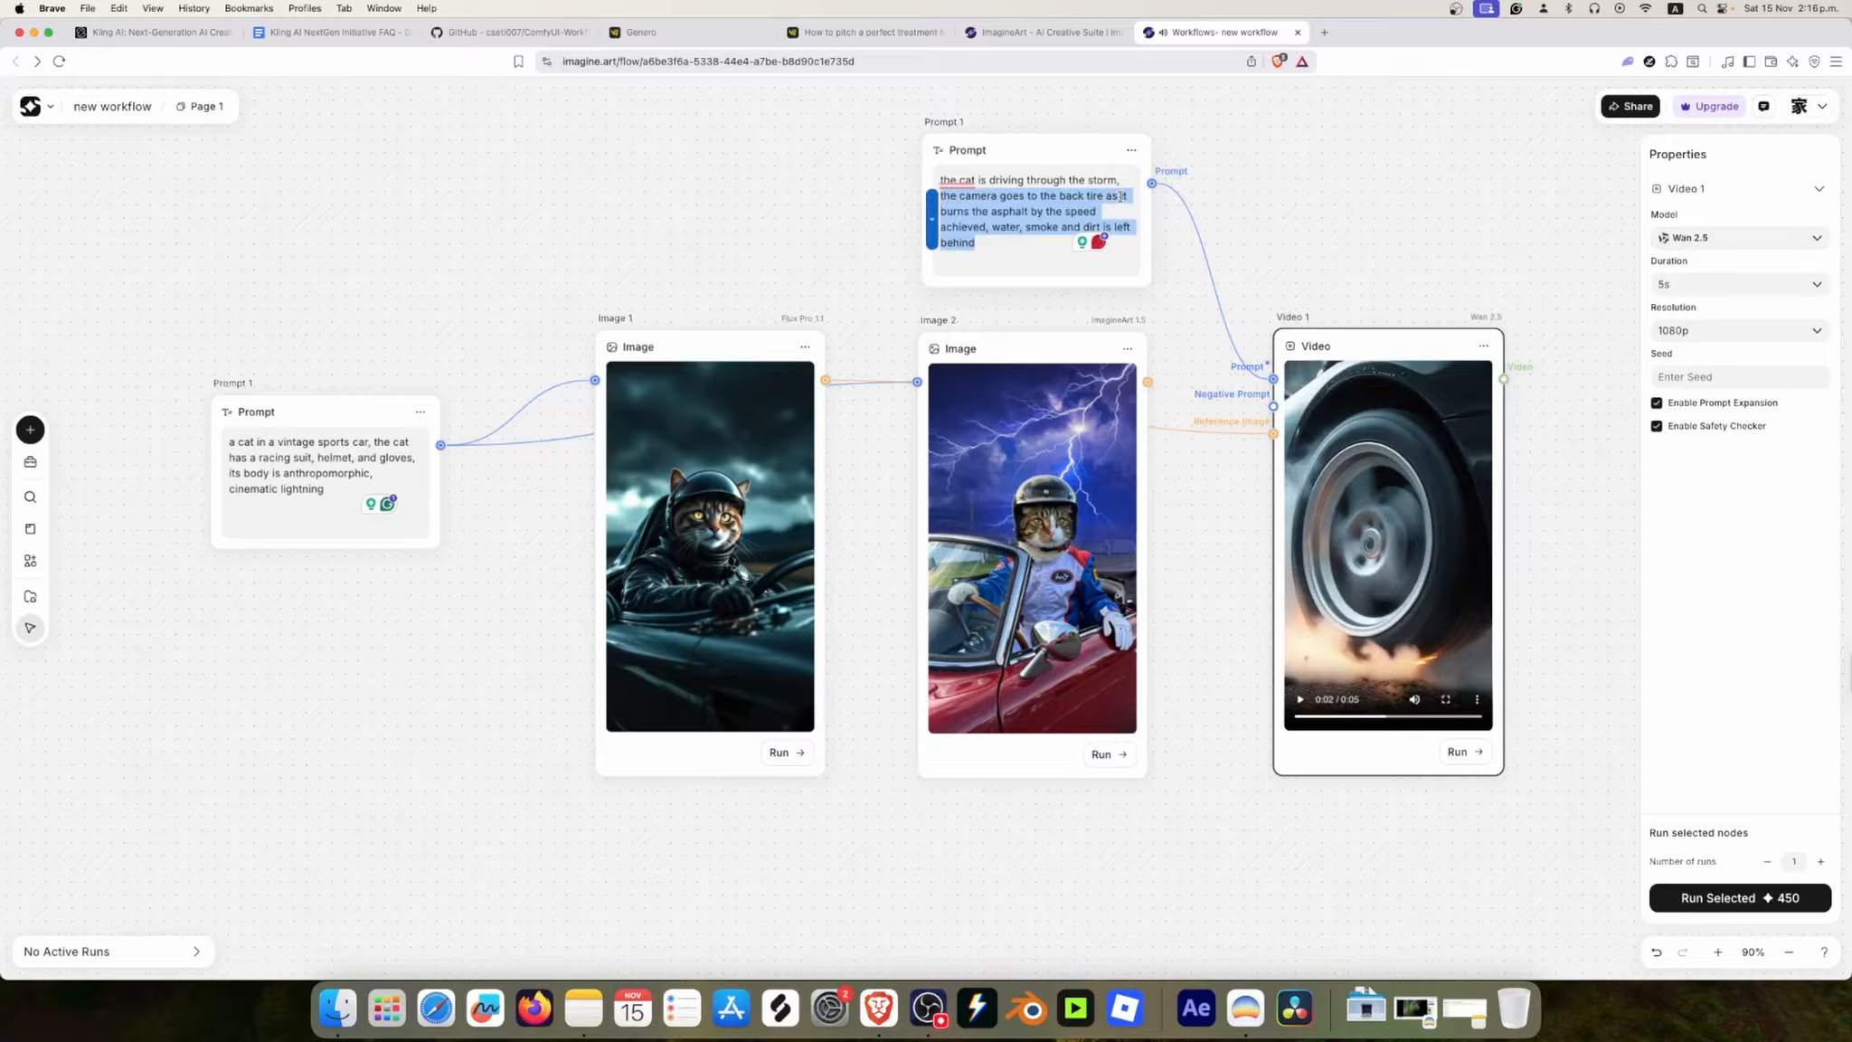
{"action": "left_click", "coordinate": [1252, 233]}
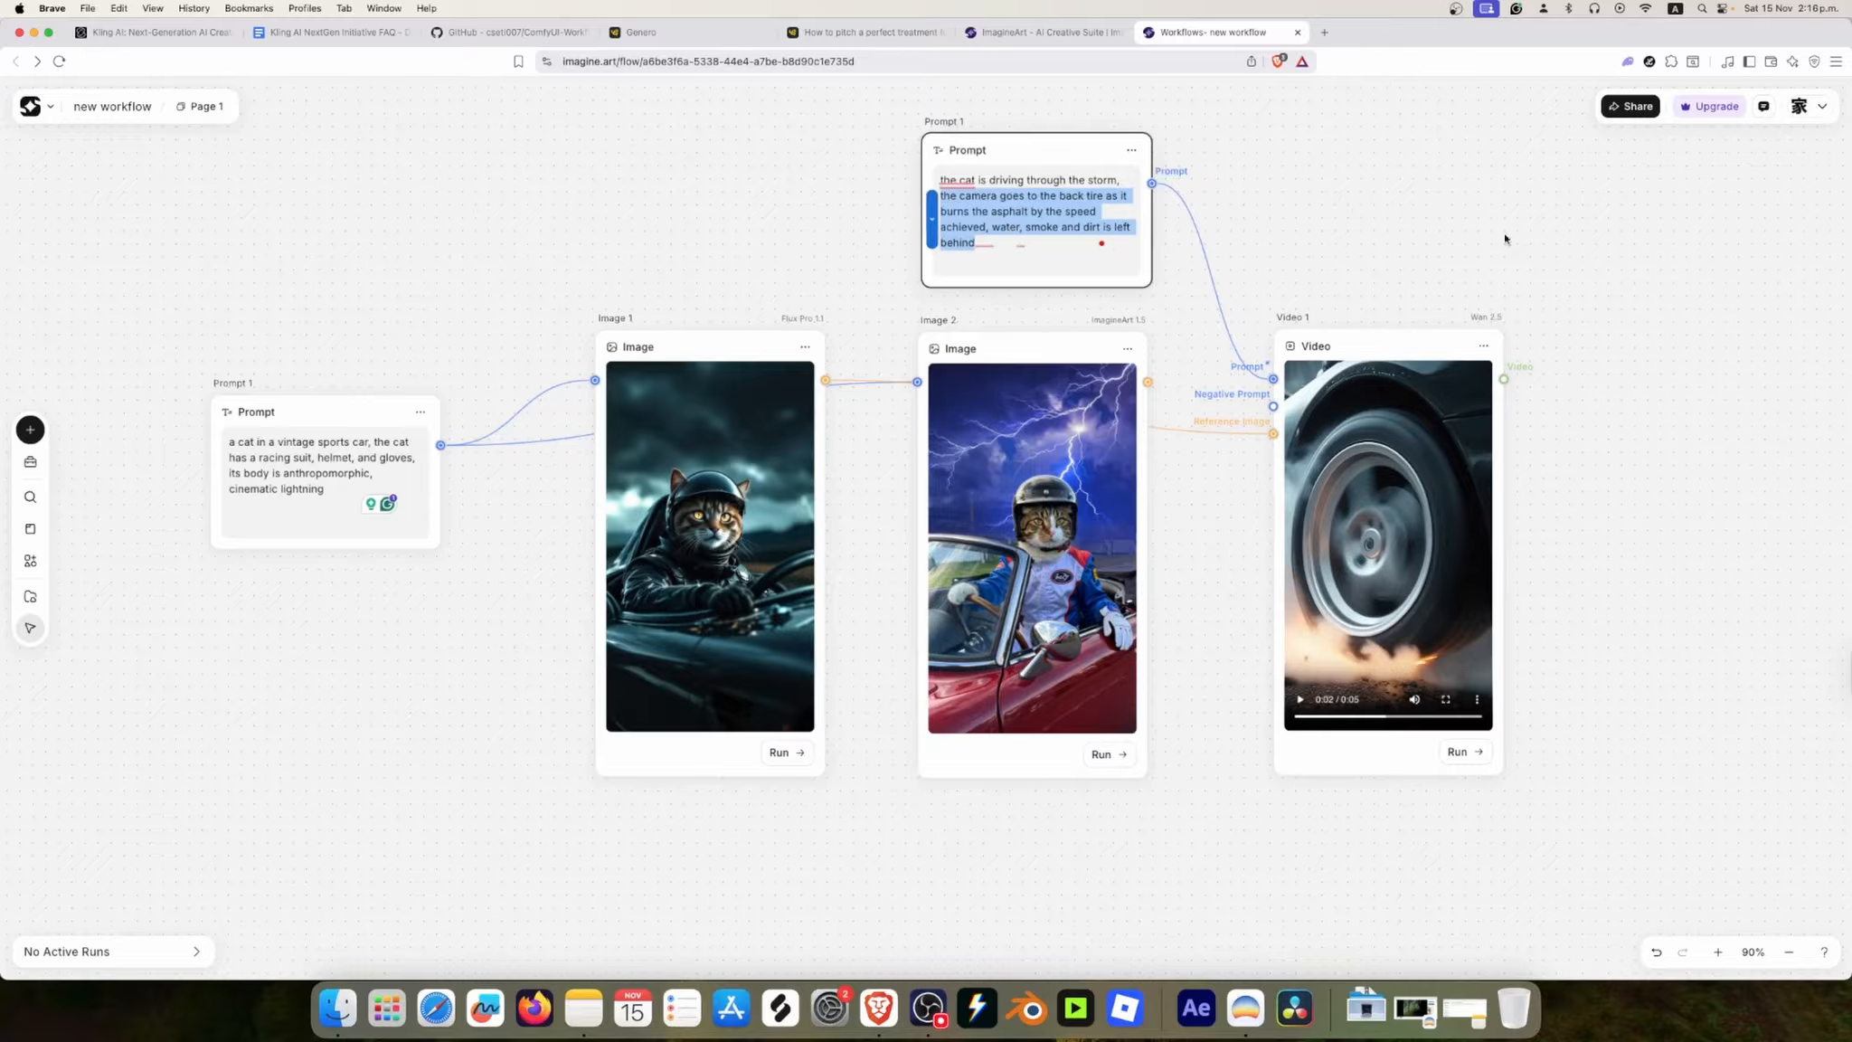
{"action": "left_click", "coordinate": [1056, 174]}
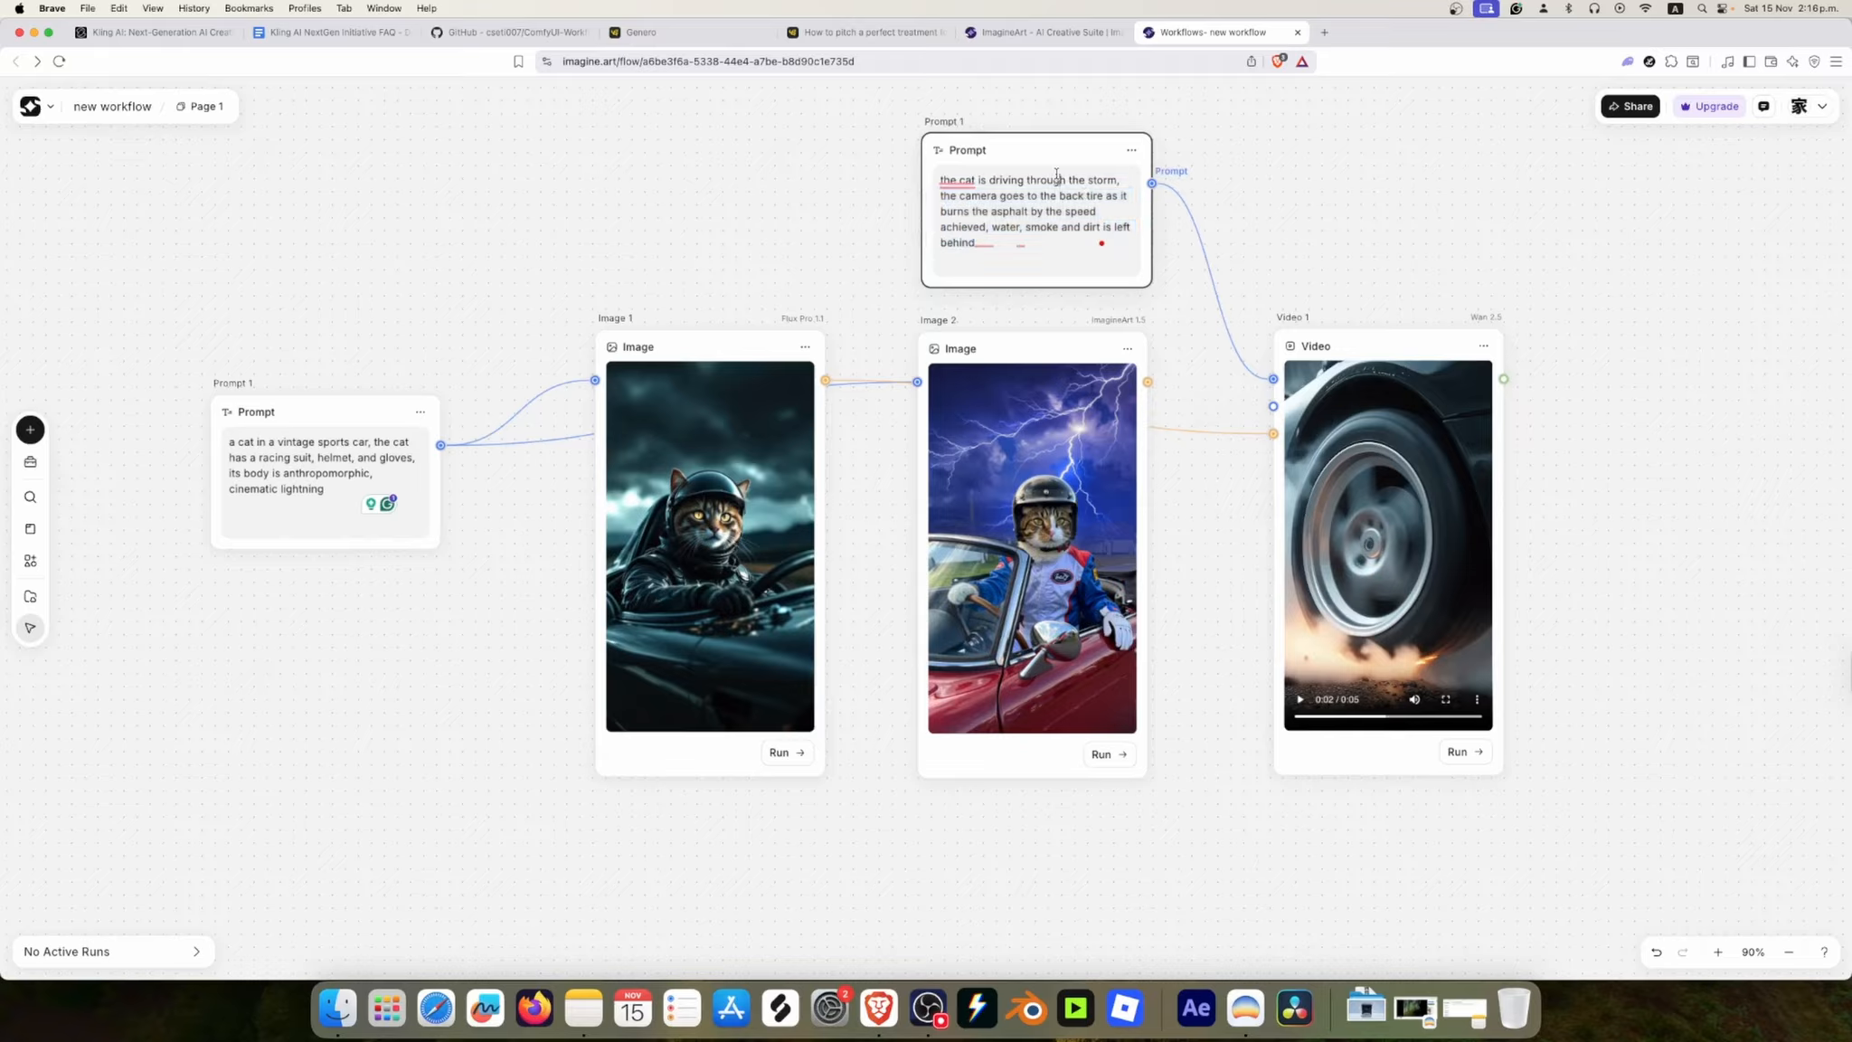
Step: Set the video node's model to Kling 2.1 Pro
{"action": "left_click", "coordinate": [1391, 338]}
{"action": "left_click", "coordinate": [1730, 239]}
{"action": "scroll", "coordinate": [1713, 406], "scroll_direction": "down", "scroll_amount": 3}
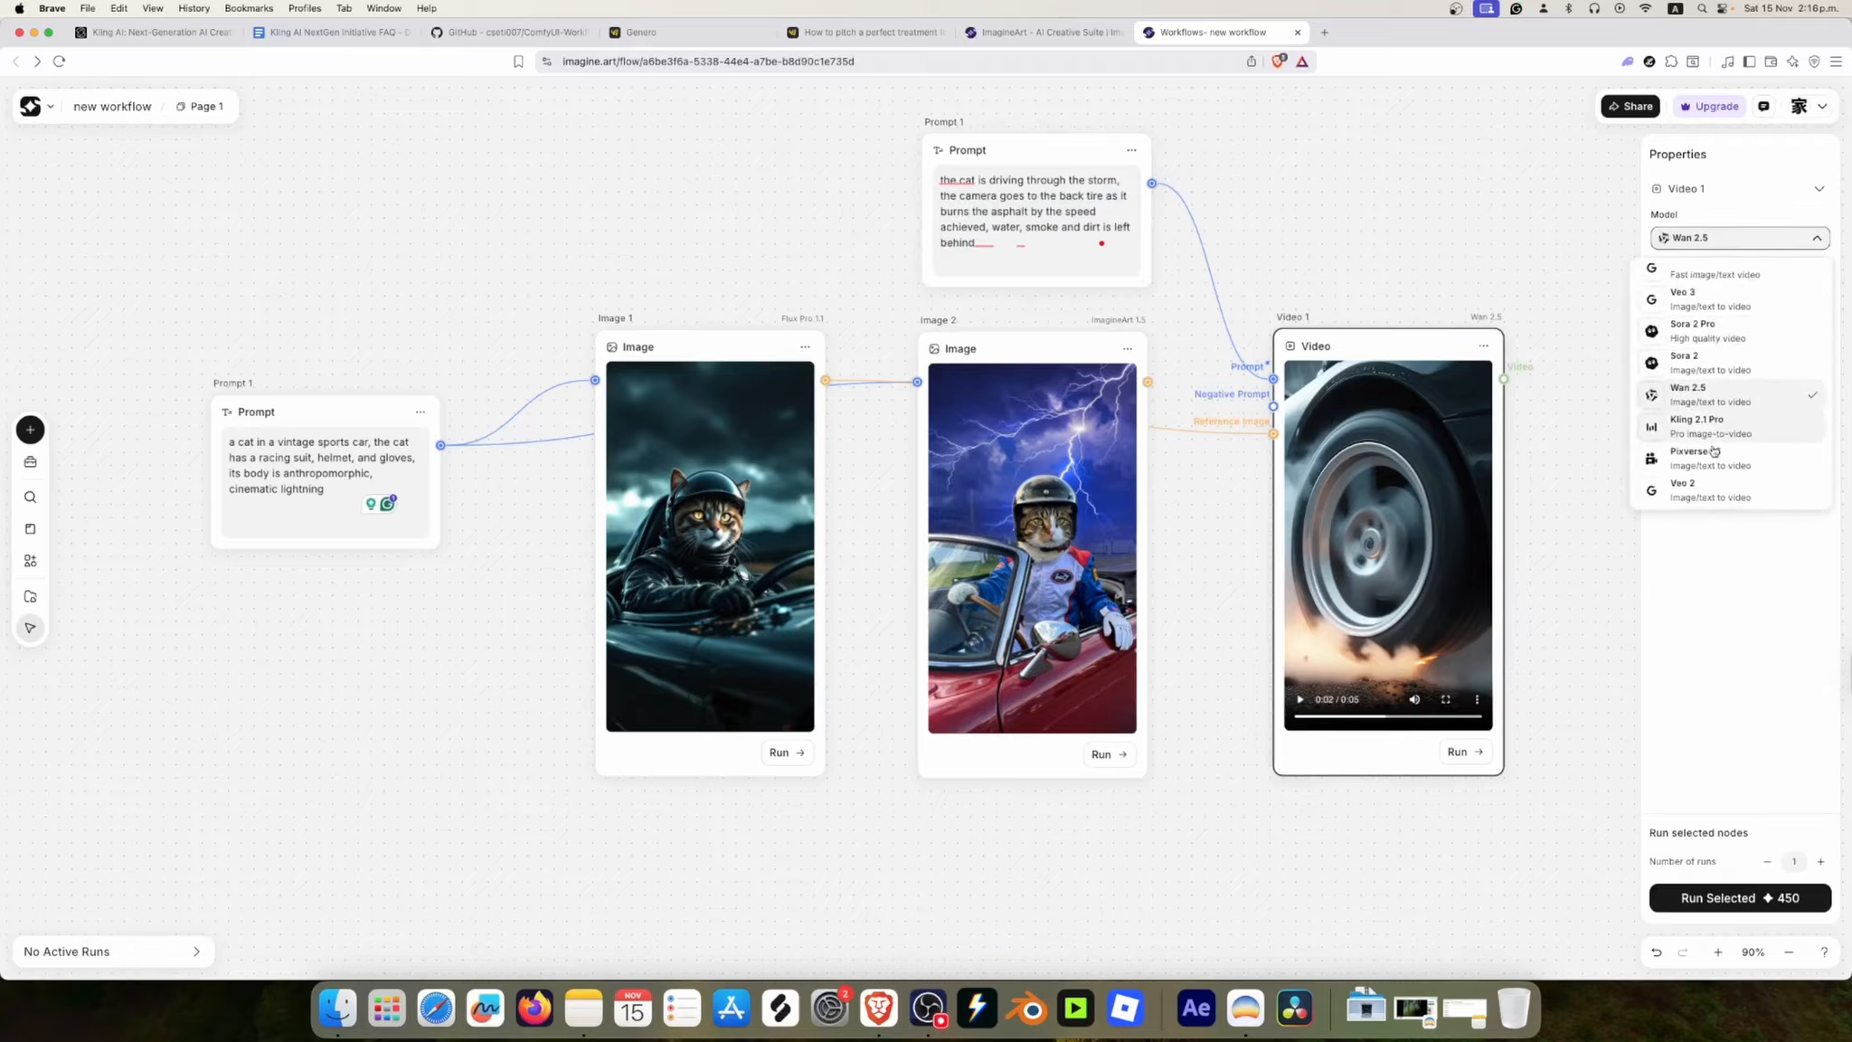
{"action": "left_click", "coordinate": [1715, 350]}
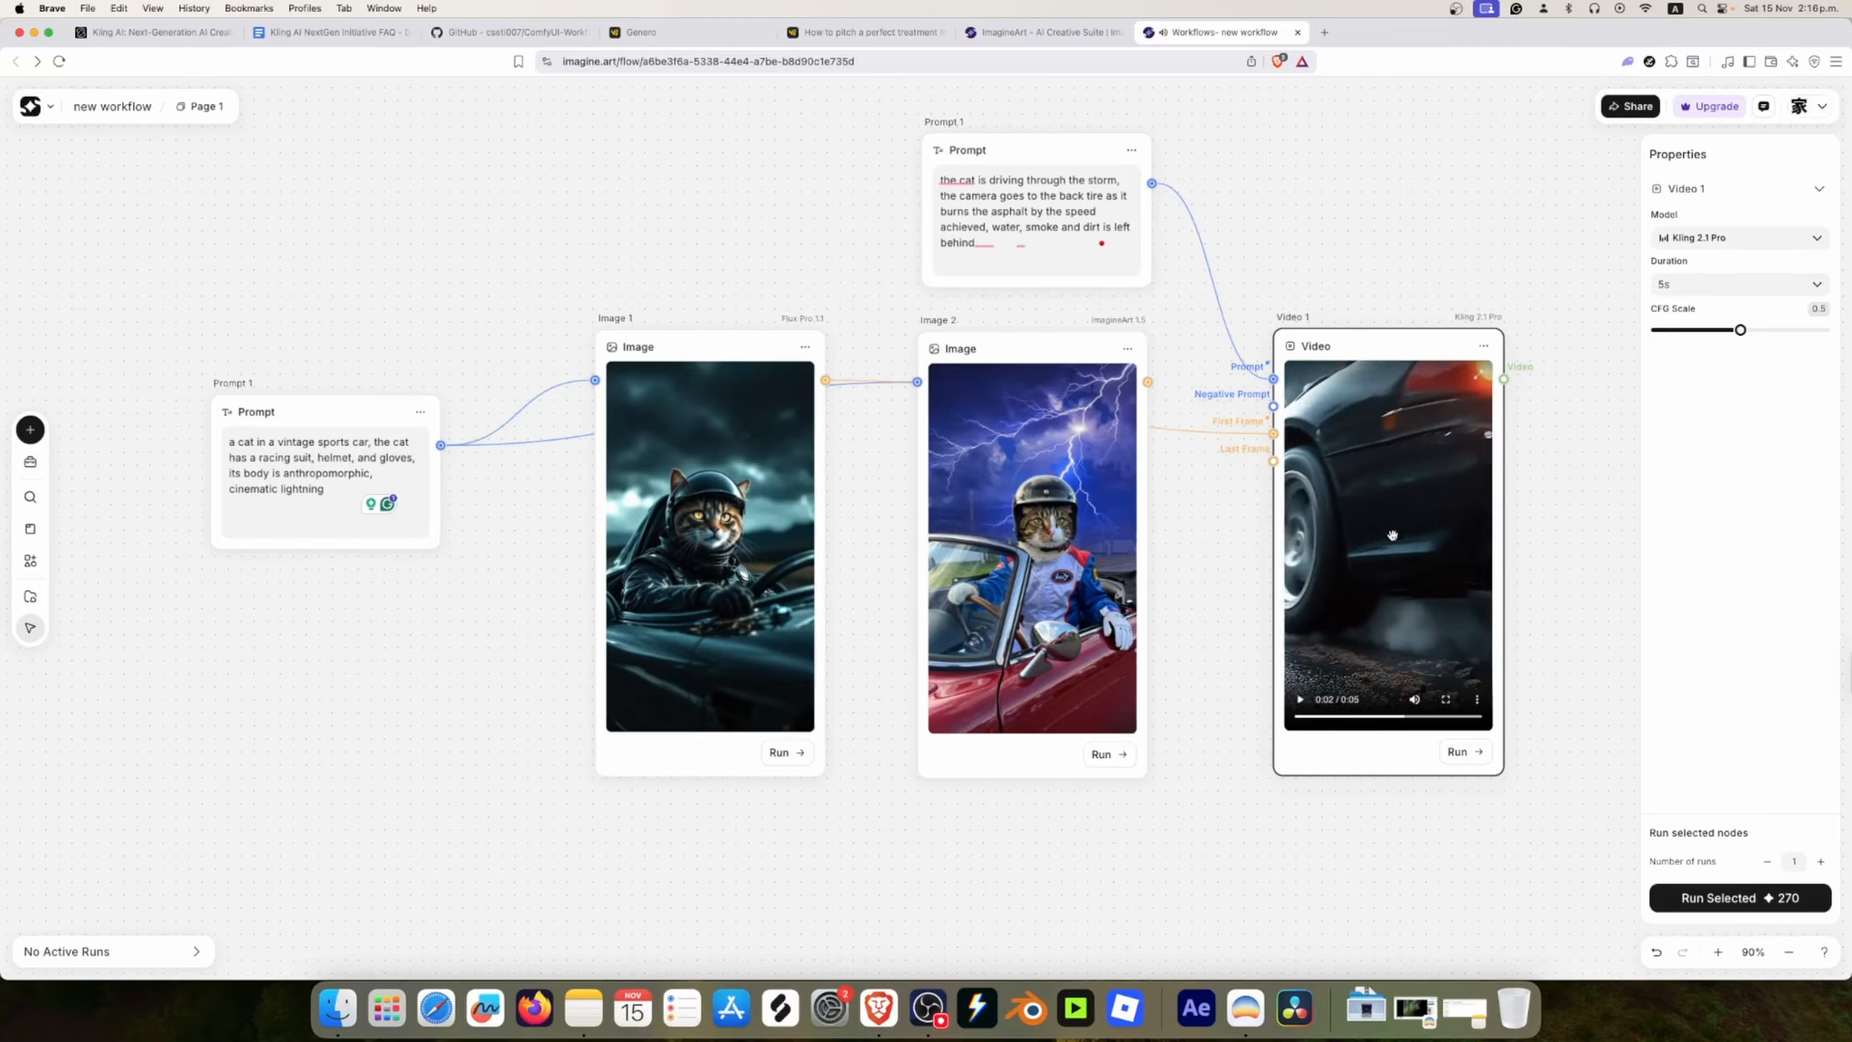
Step: Run the video node and move it slightly closer to Image 2
{"action": "left_click", "coordinate": [1711, 898]}
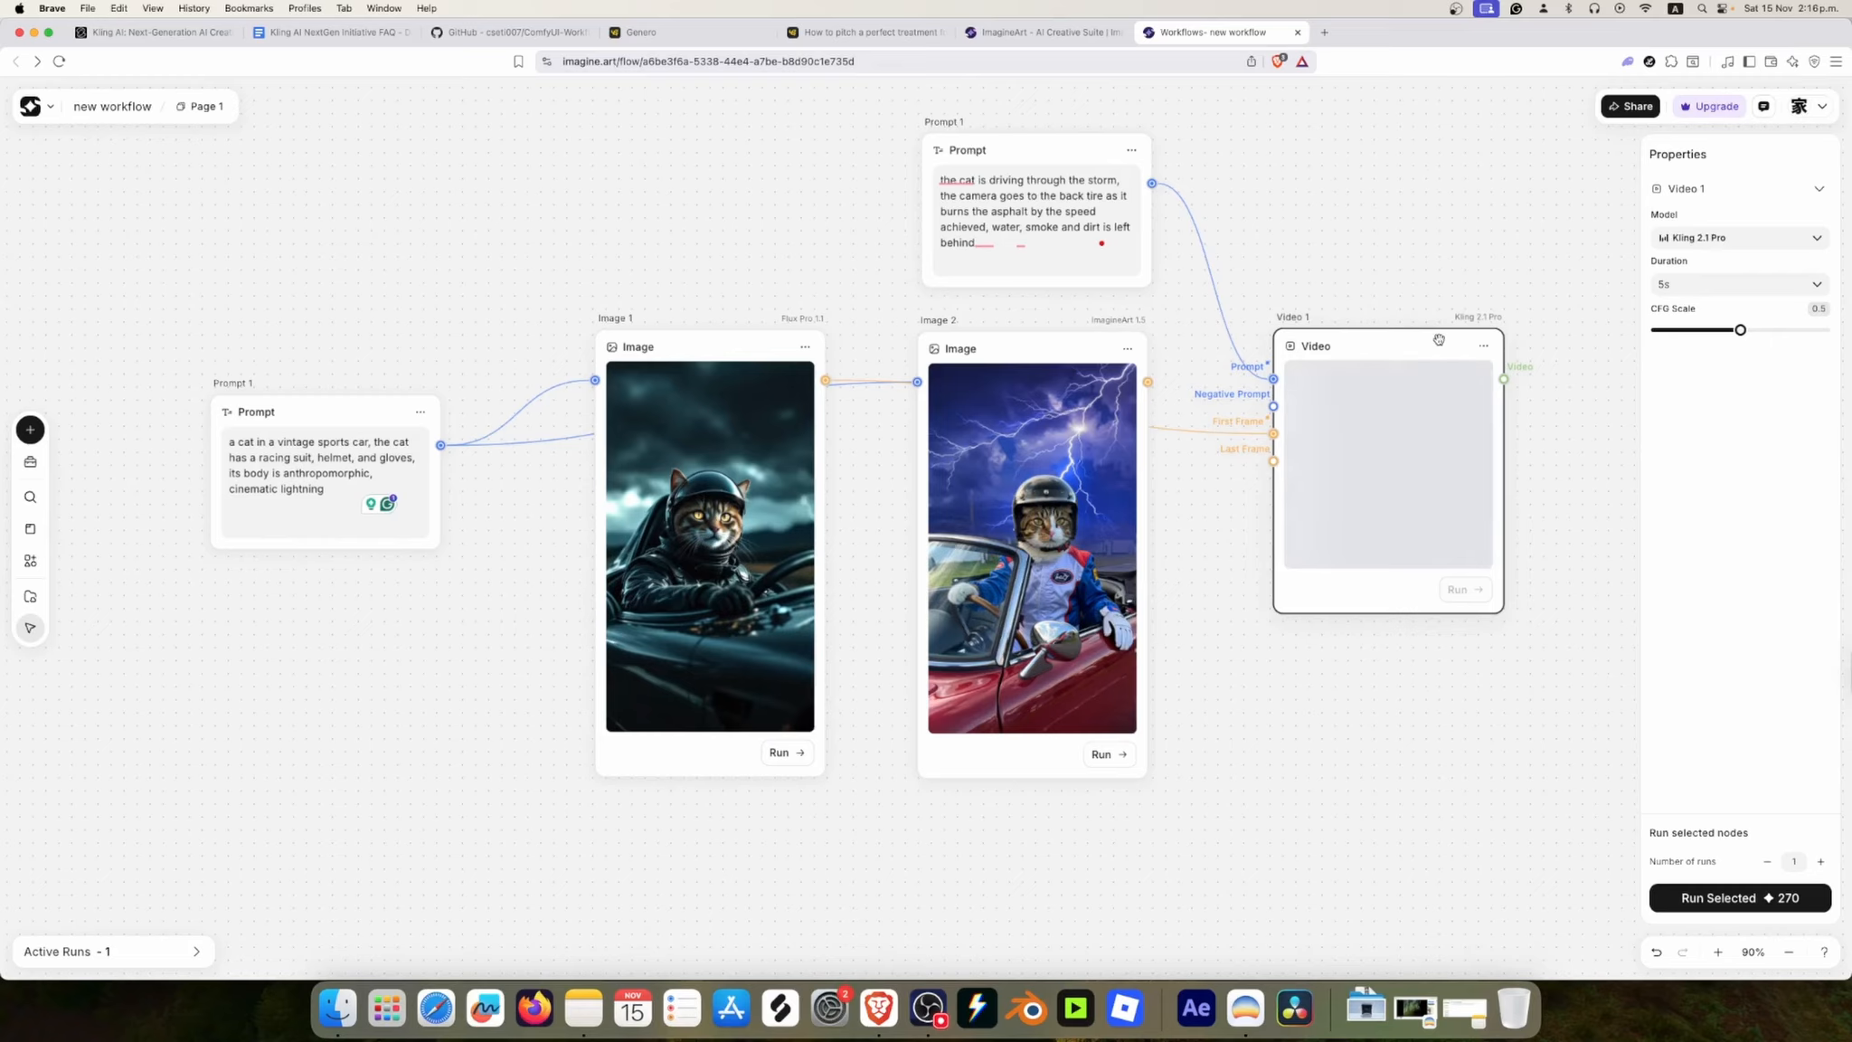
{"action": "left_click_drag", "start_coordinate": [1410, 343], "coordinate": [1452, 340]}
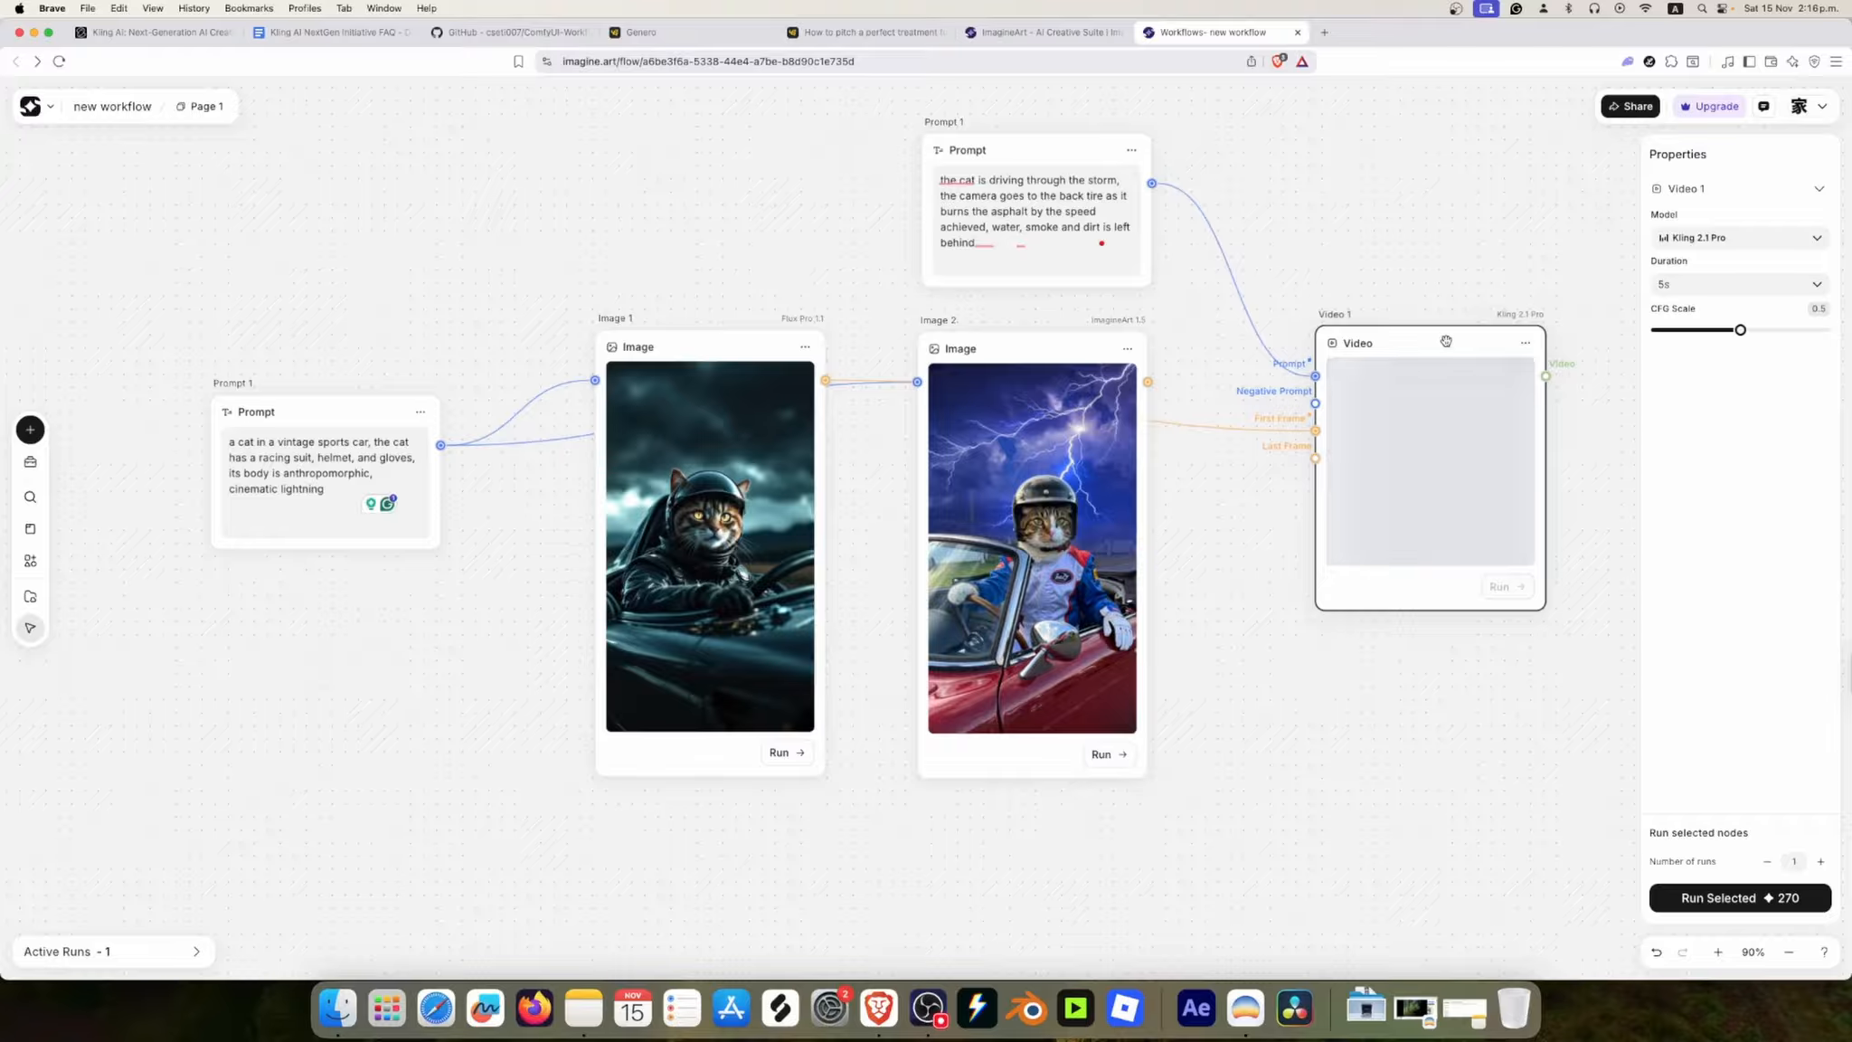
{"action": "left_click_drag", "start_coordinate": [1476, 354], "coordinate": [1395, 364]}
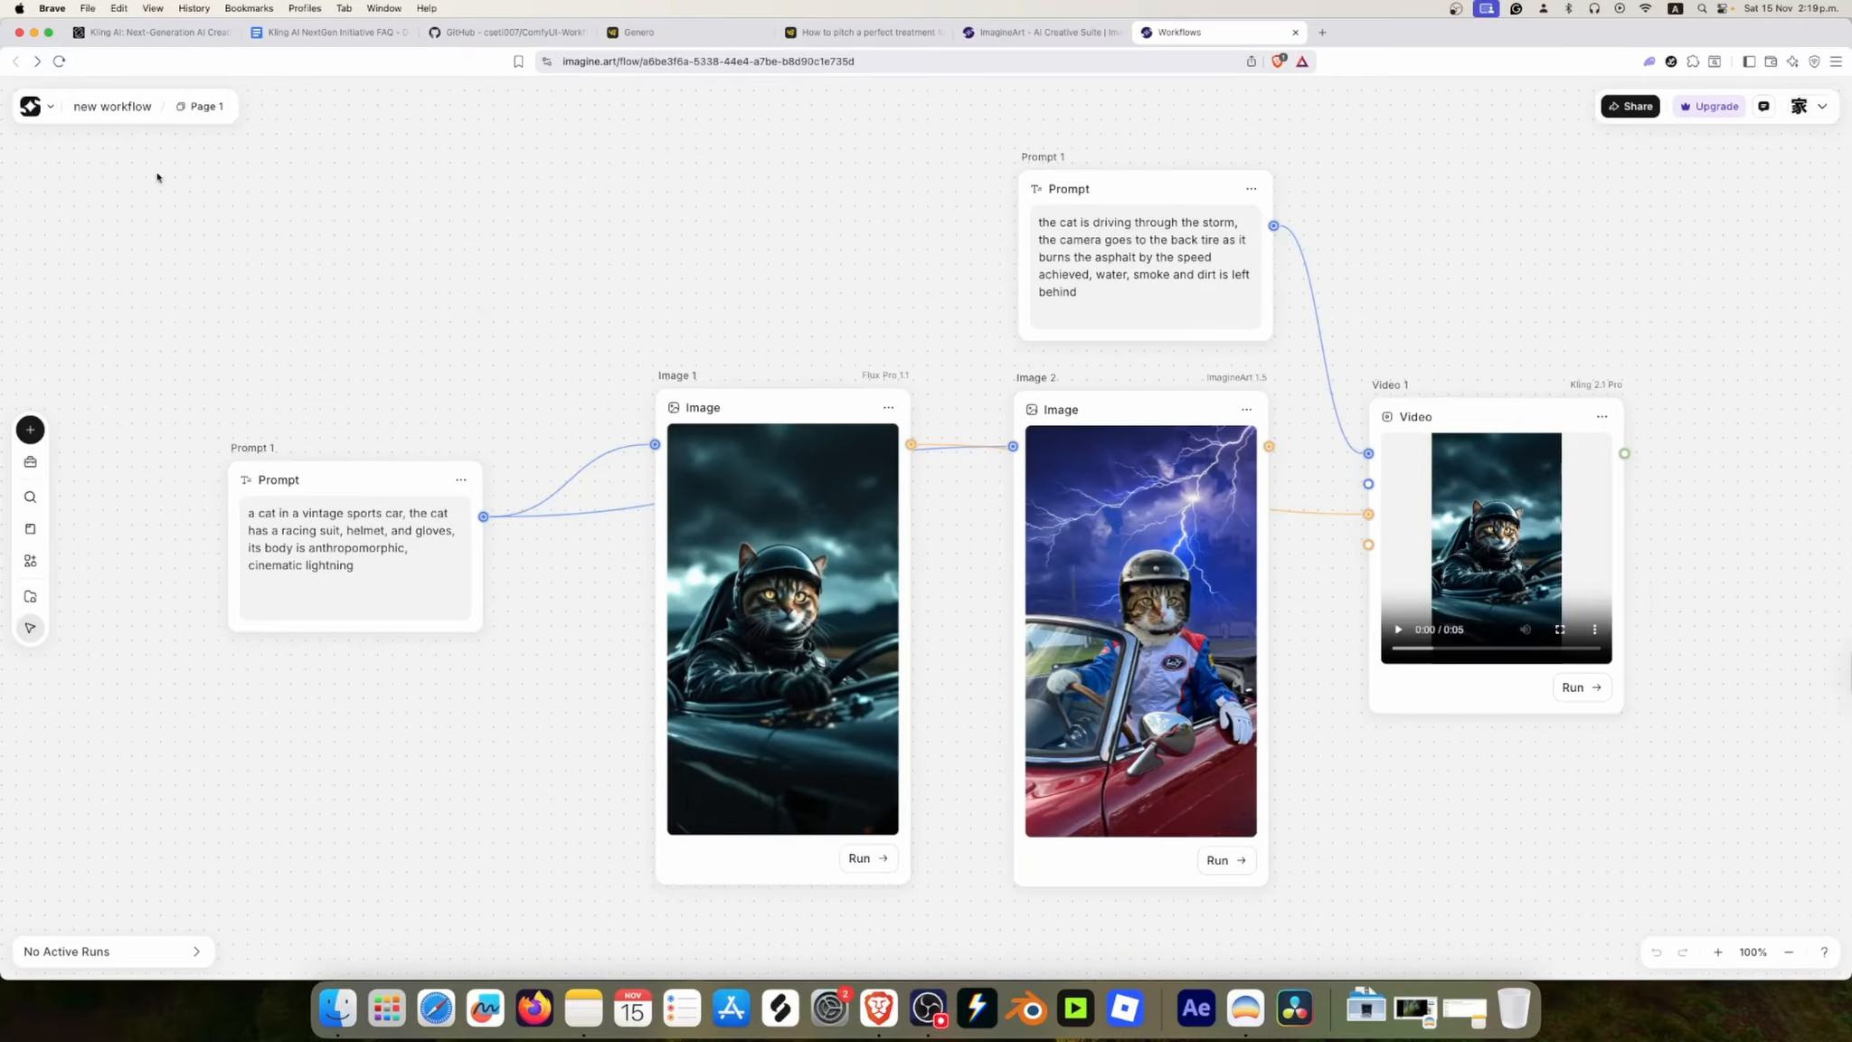
Step: Play the new Kling 2.1 Pro video at full screen, return to the canvas and pause it
{"action": "scroll", "coordinate": [1615, 588], "scroll_direction": "up", "scroll_amount": 5}
{"action": "scroll", "coordinate": [1455, 587], "scroll_direction": "down", "scroll_amount": 7}
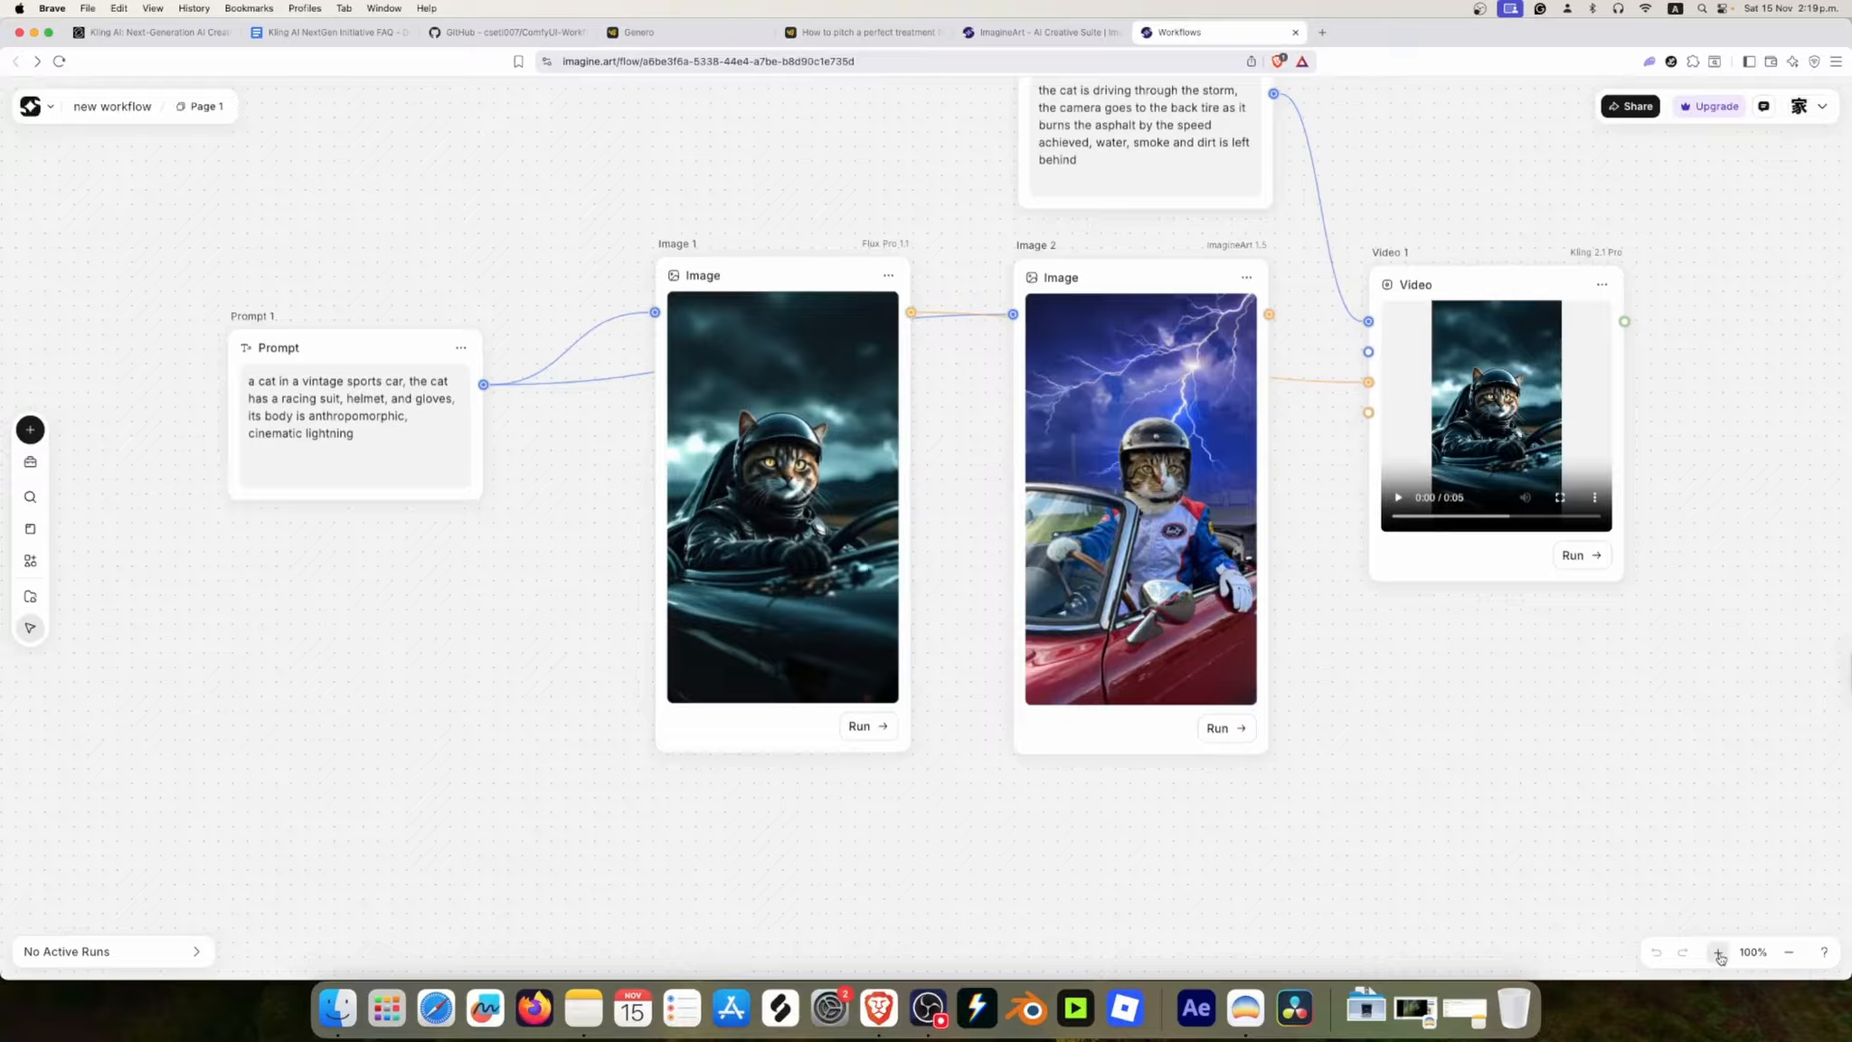
{"action": "left_click", "coordinate": [1717, 952]}
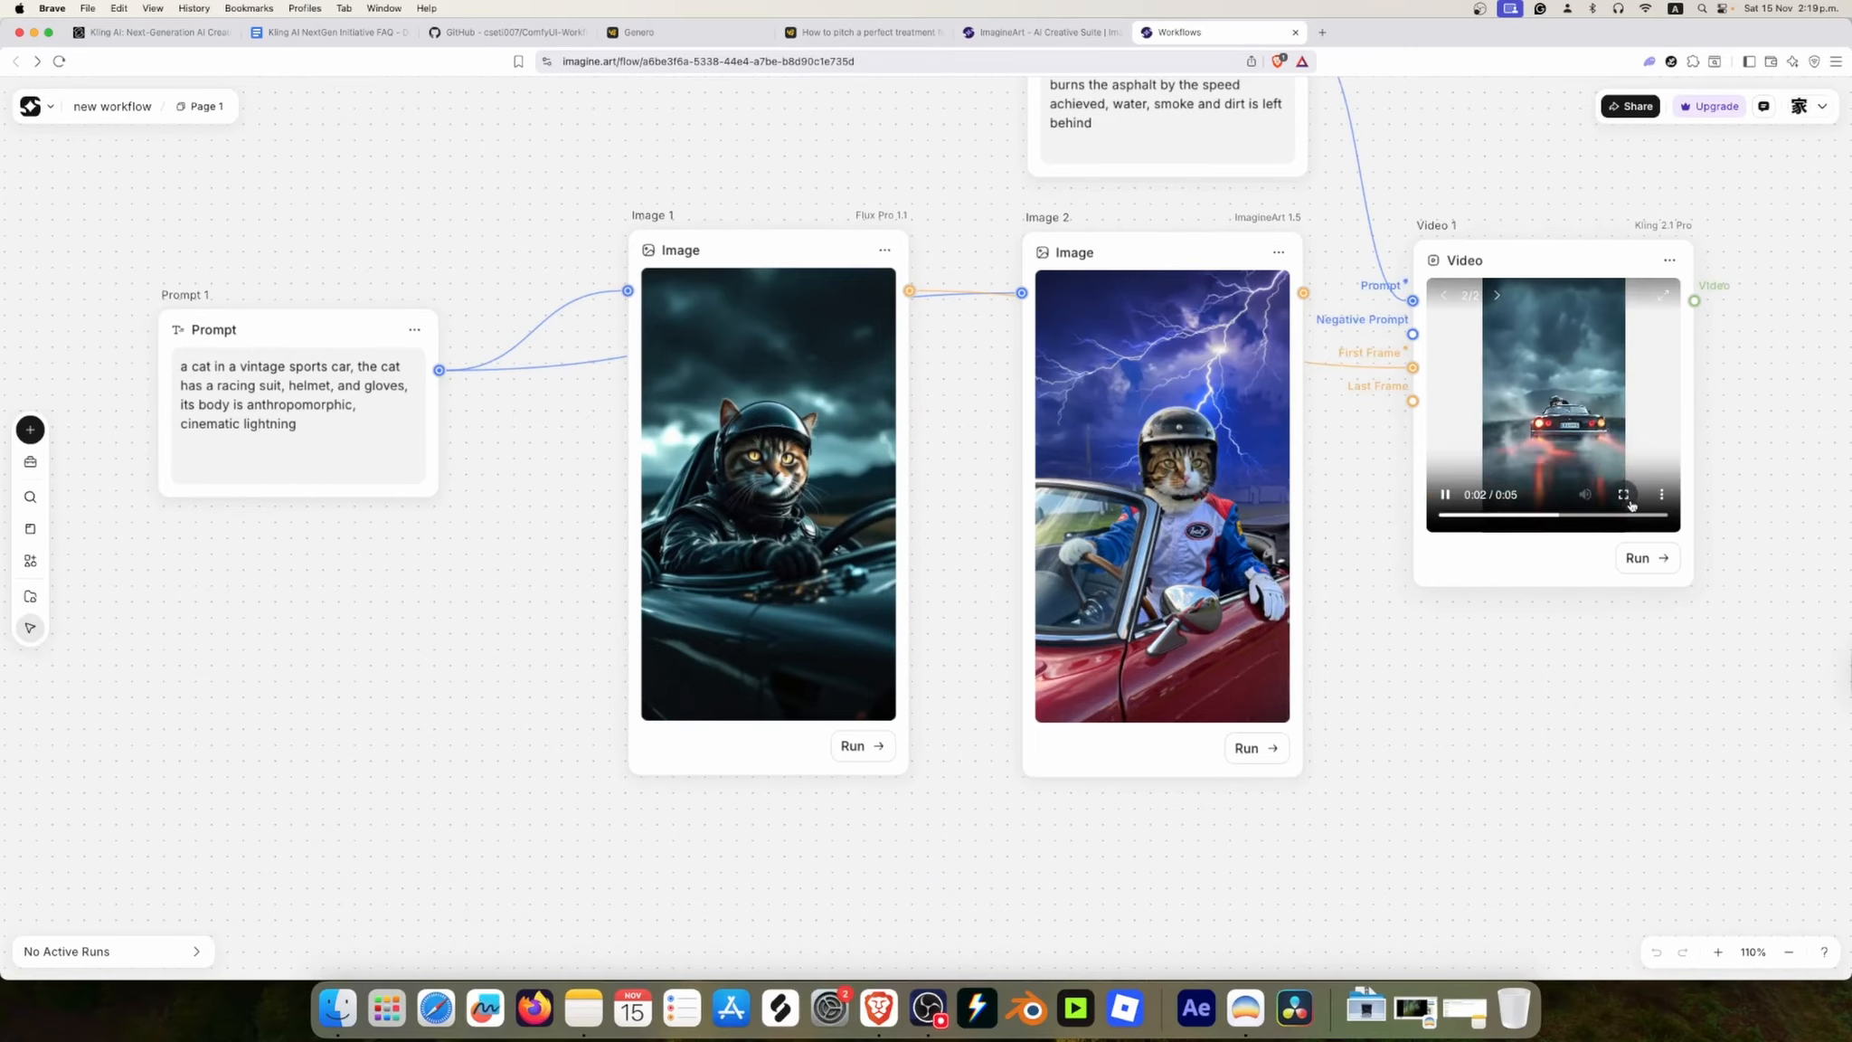
{"action": "left_click", "coordinate": [1624, 494]}
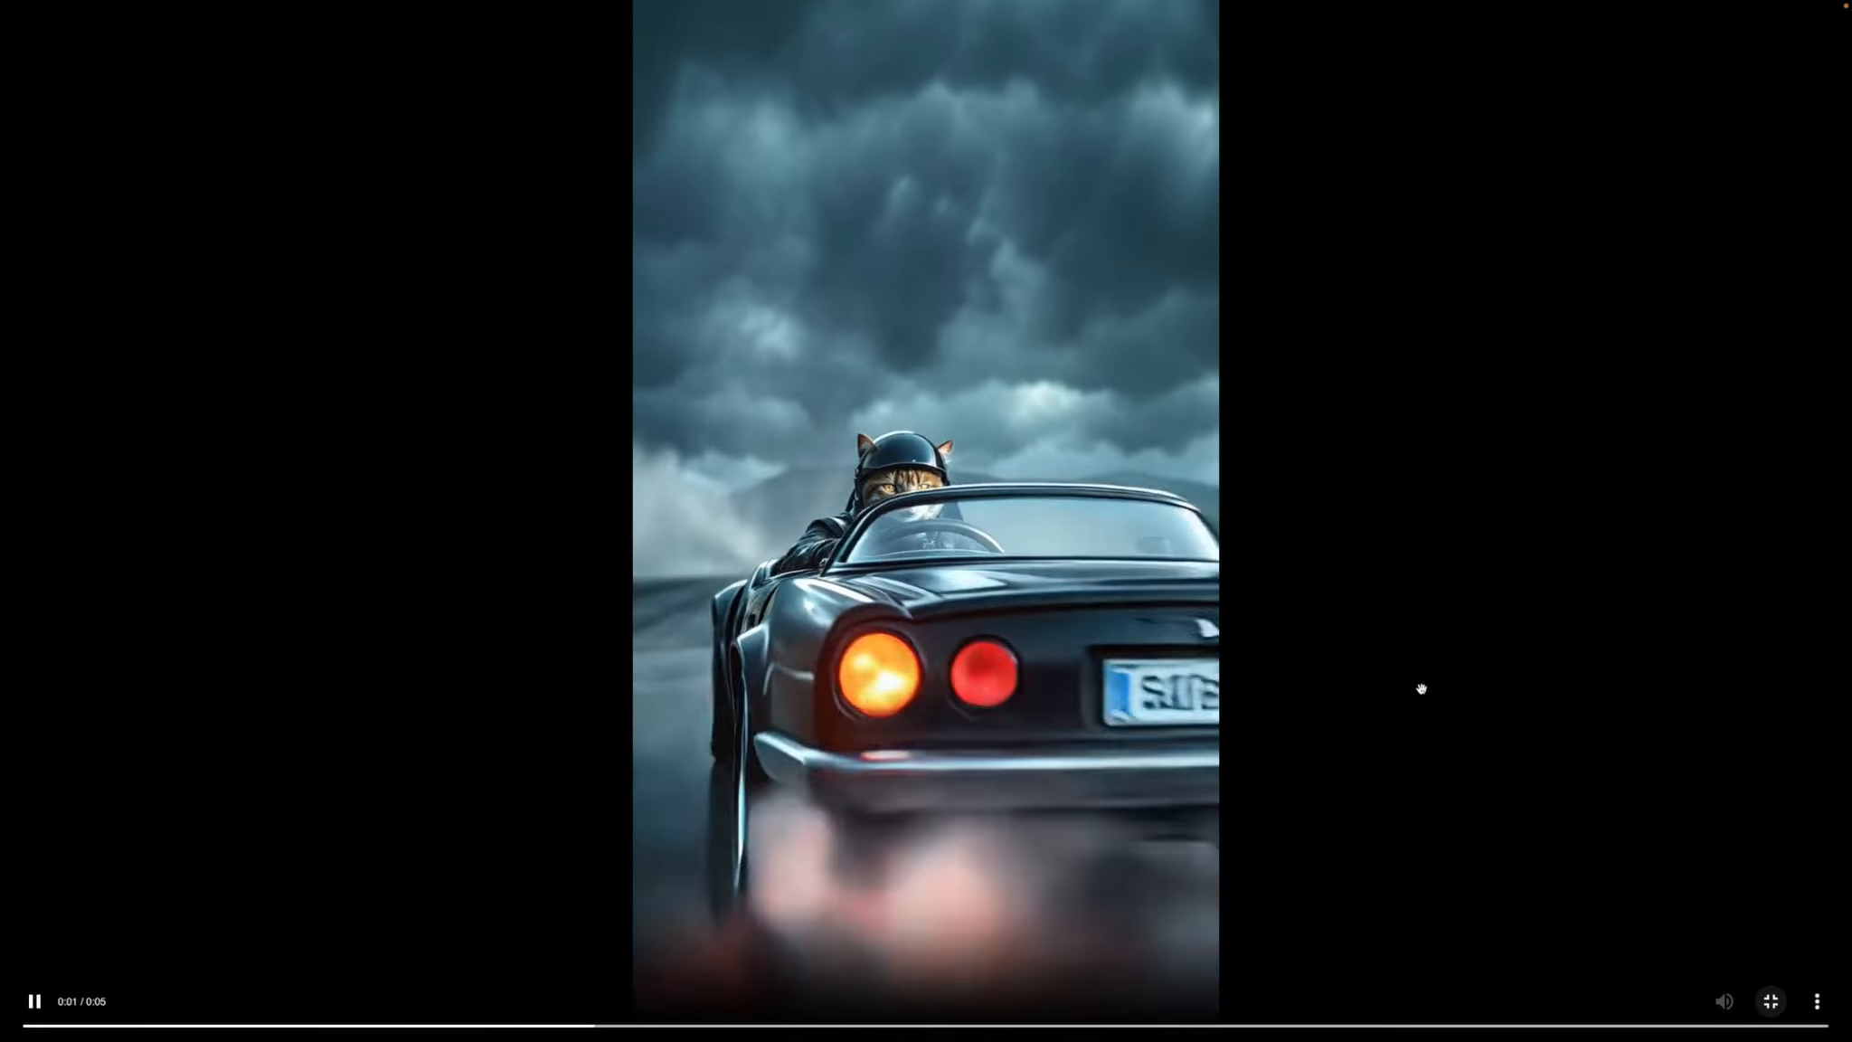
{"action": "left_click", "coordinate": [1770, 1001]}
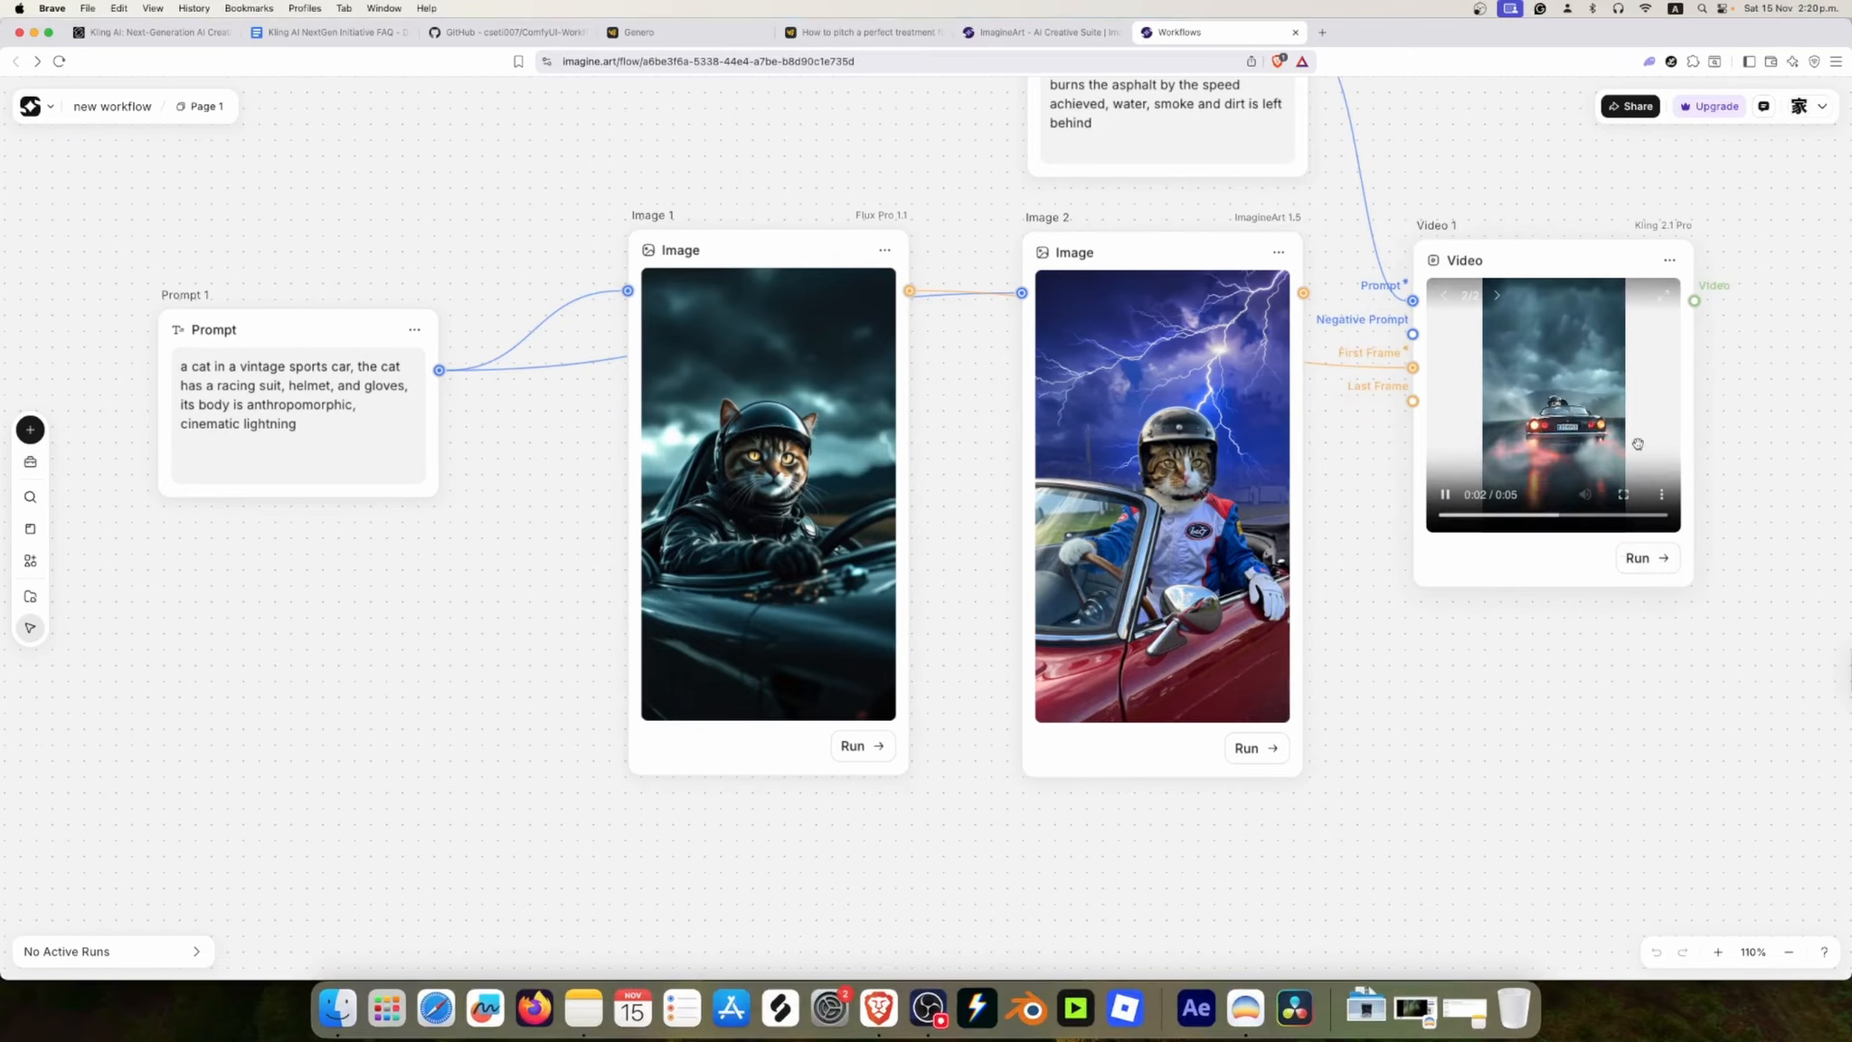
{"action": "left_click", "coordinate": [1593, 362]}
{"action": "left_click", "coordinate": [1575, 202]}
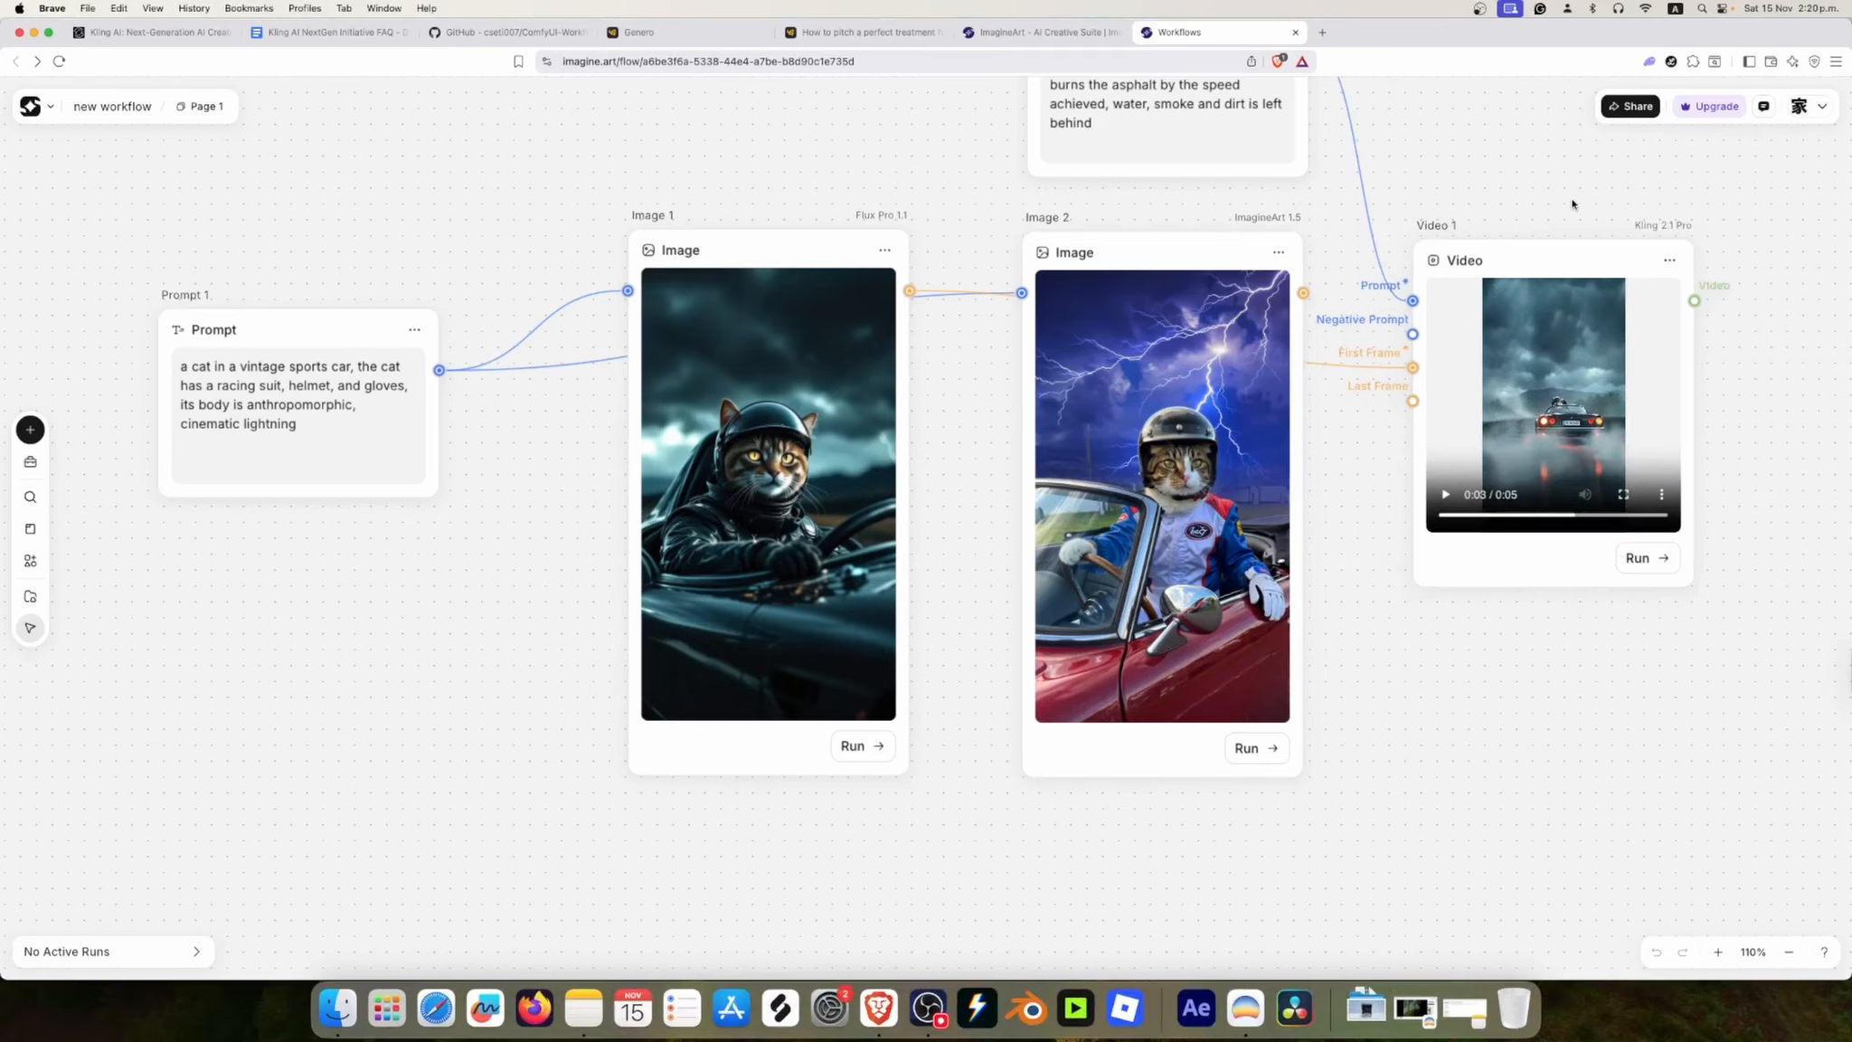
Step: Look through the models available for the video node
{"action": "left_click", "coordinate": [1555, 258]}
{"action": "left_click", "coordinate": [1741, 241]}
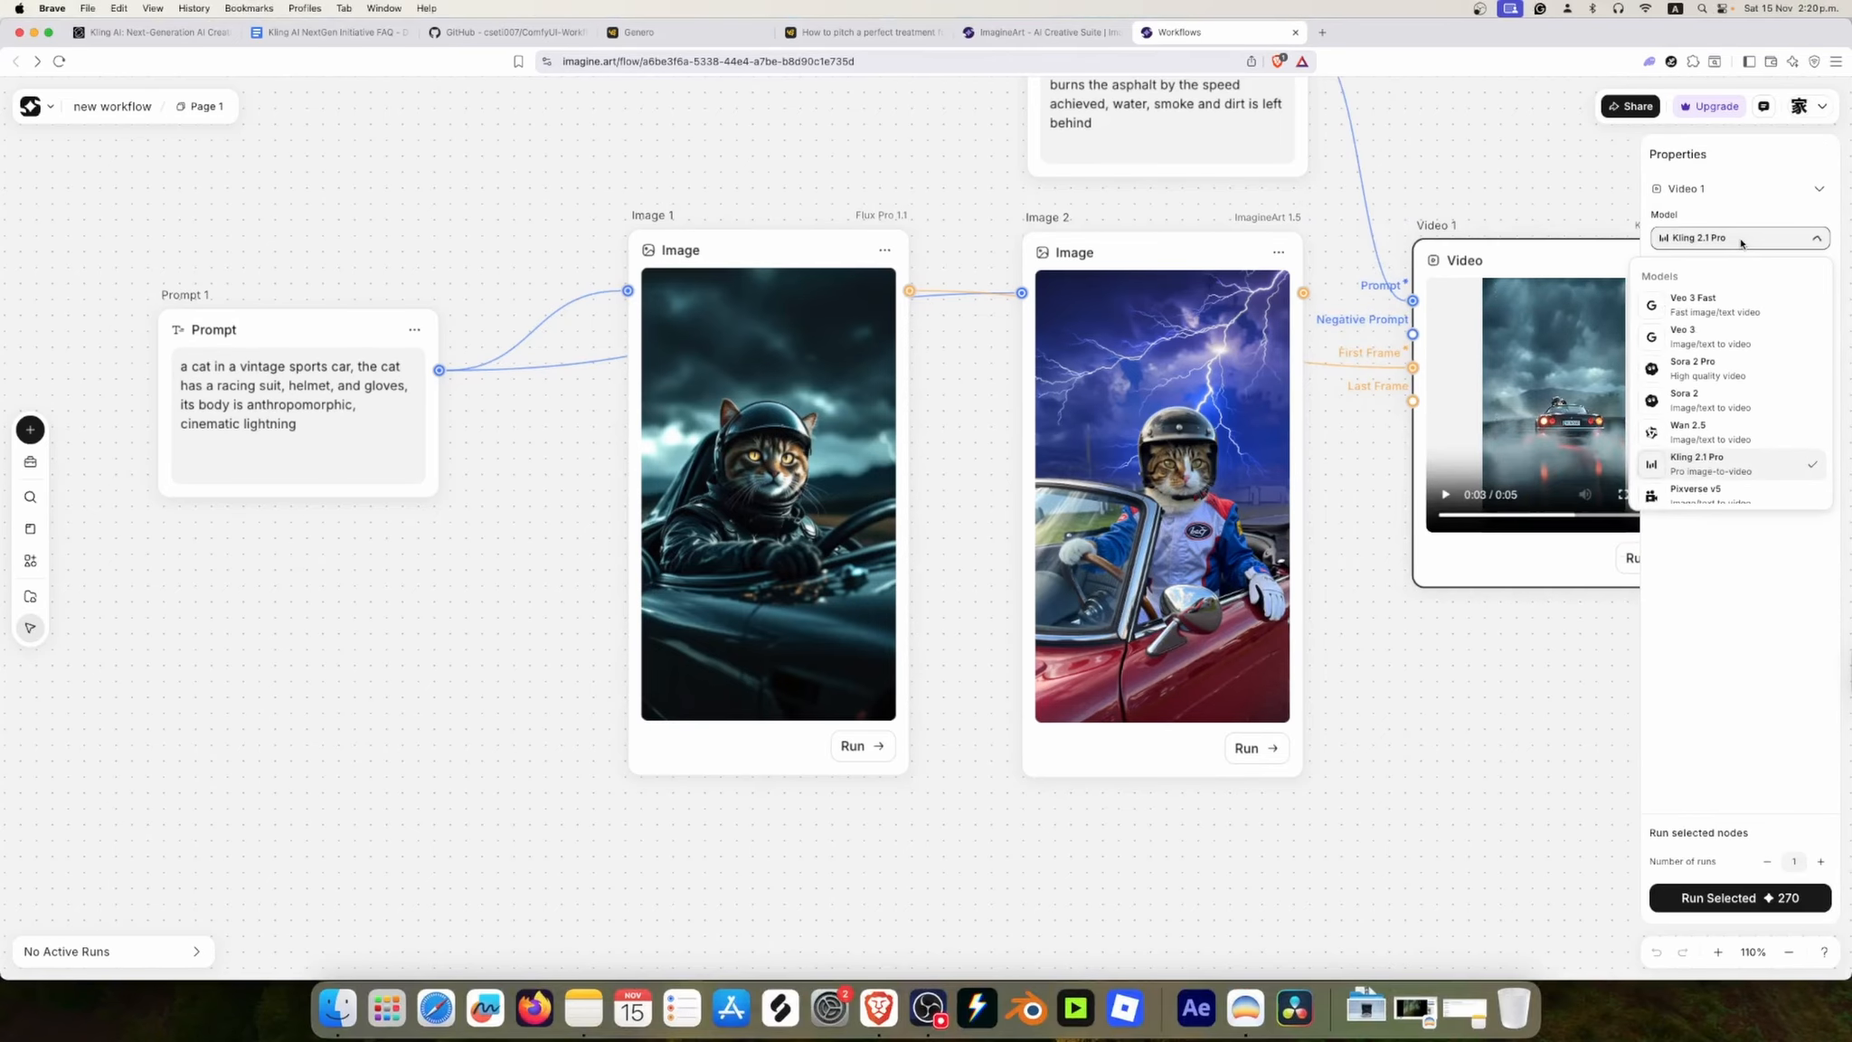
{"action": "scroll", "coordinate": [1709, 452], "scroll_direction": "down", "scroll_amount": 3}
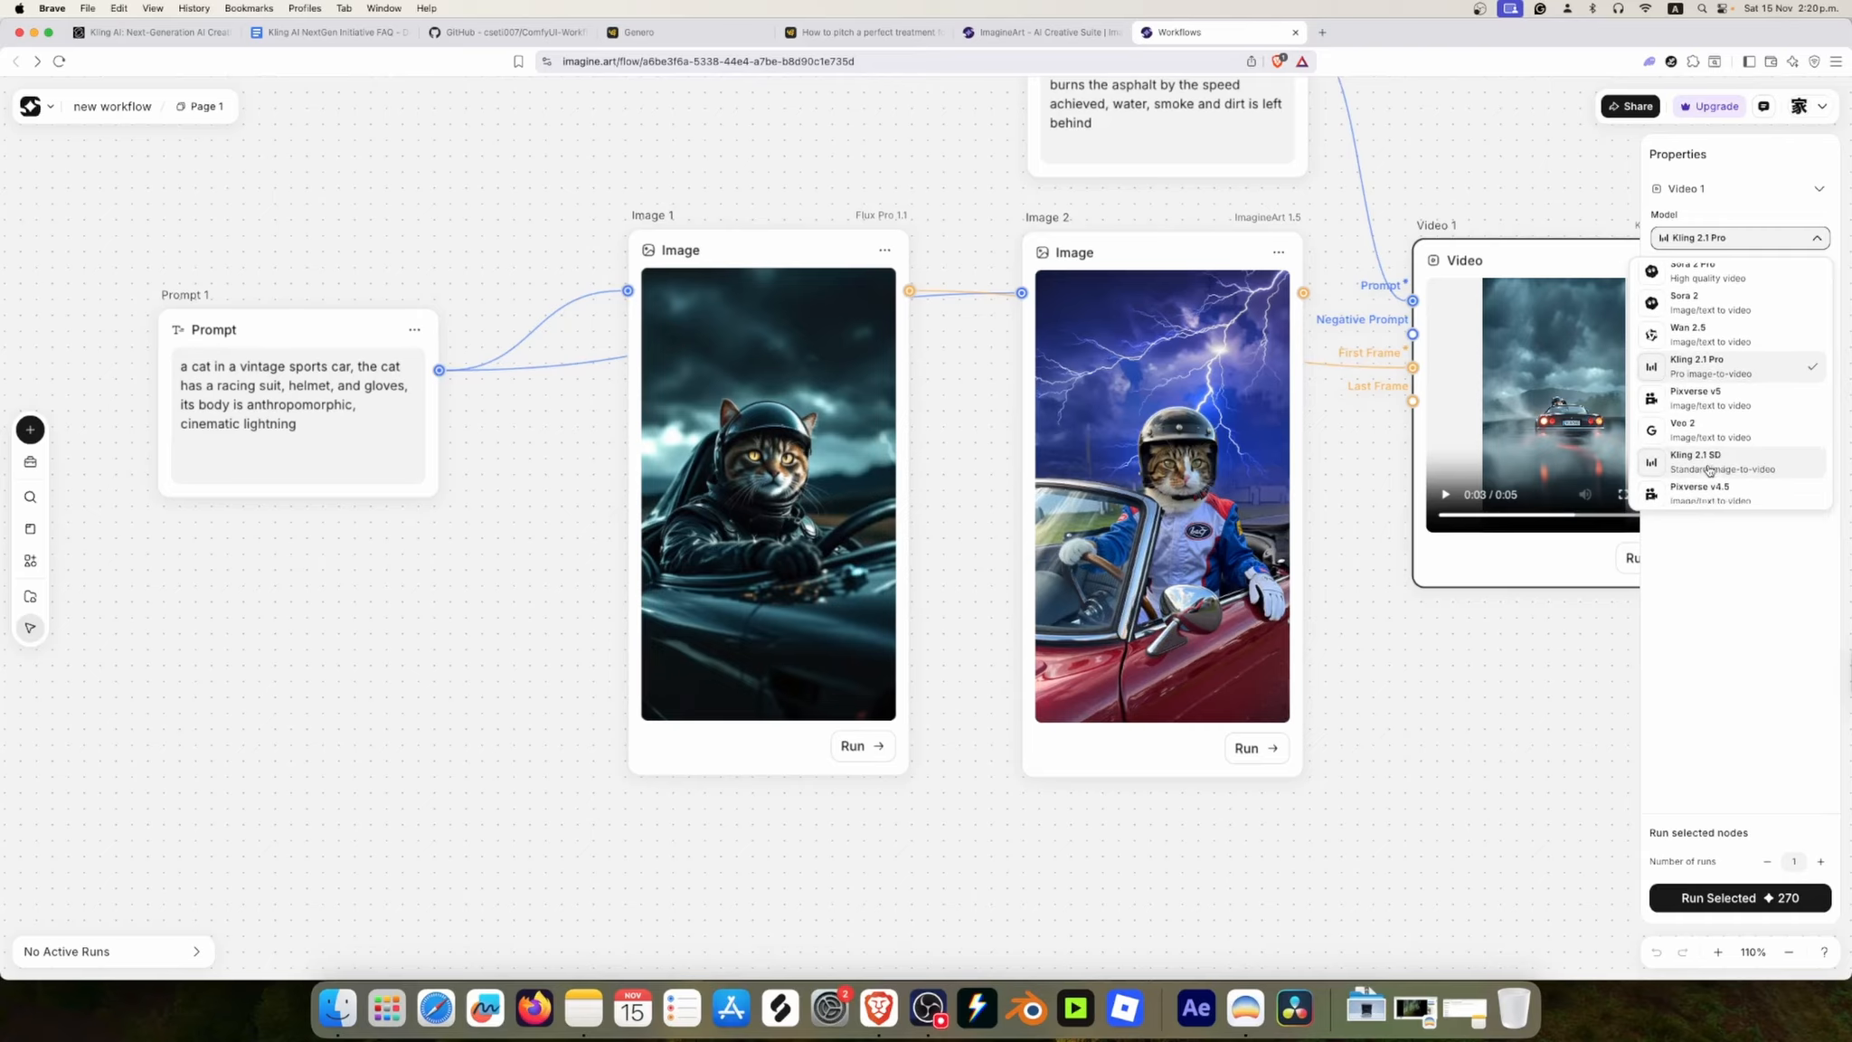
{"action": "scroll", "coordinate": [1709, 452], "scroll_direction": "down", "scroll_amount": 2}
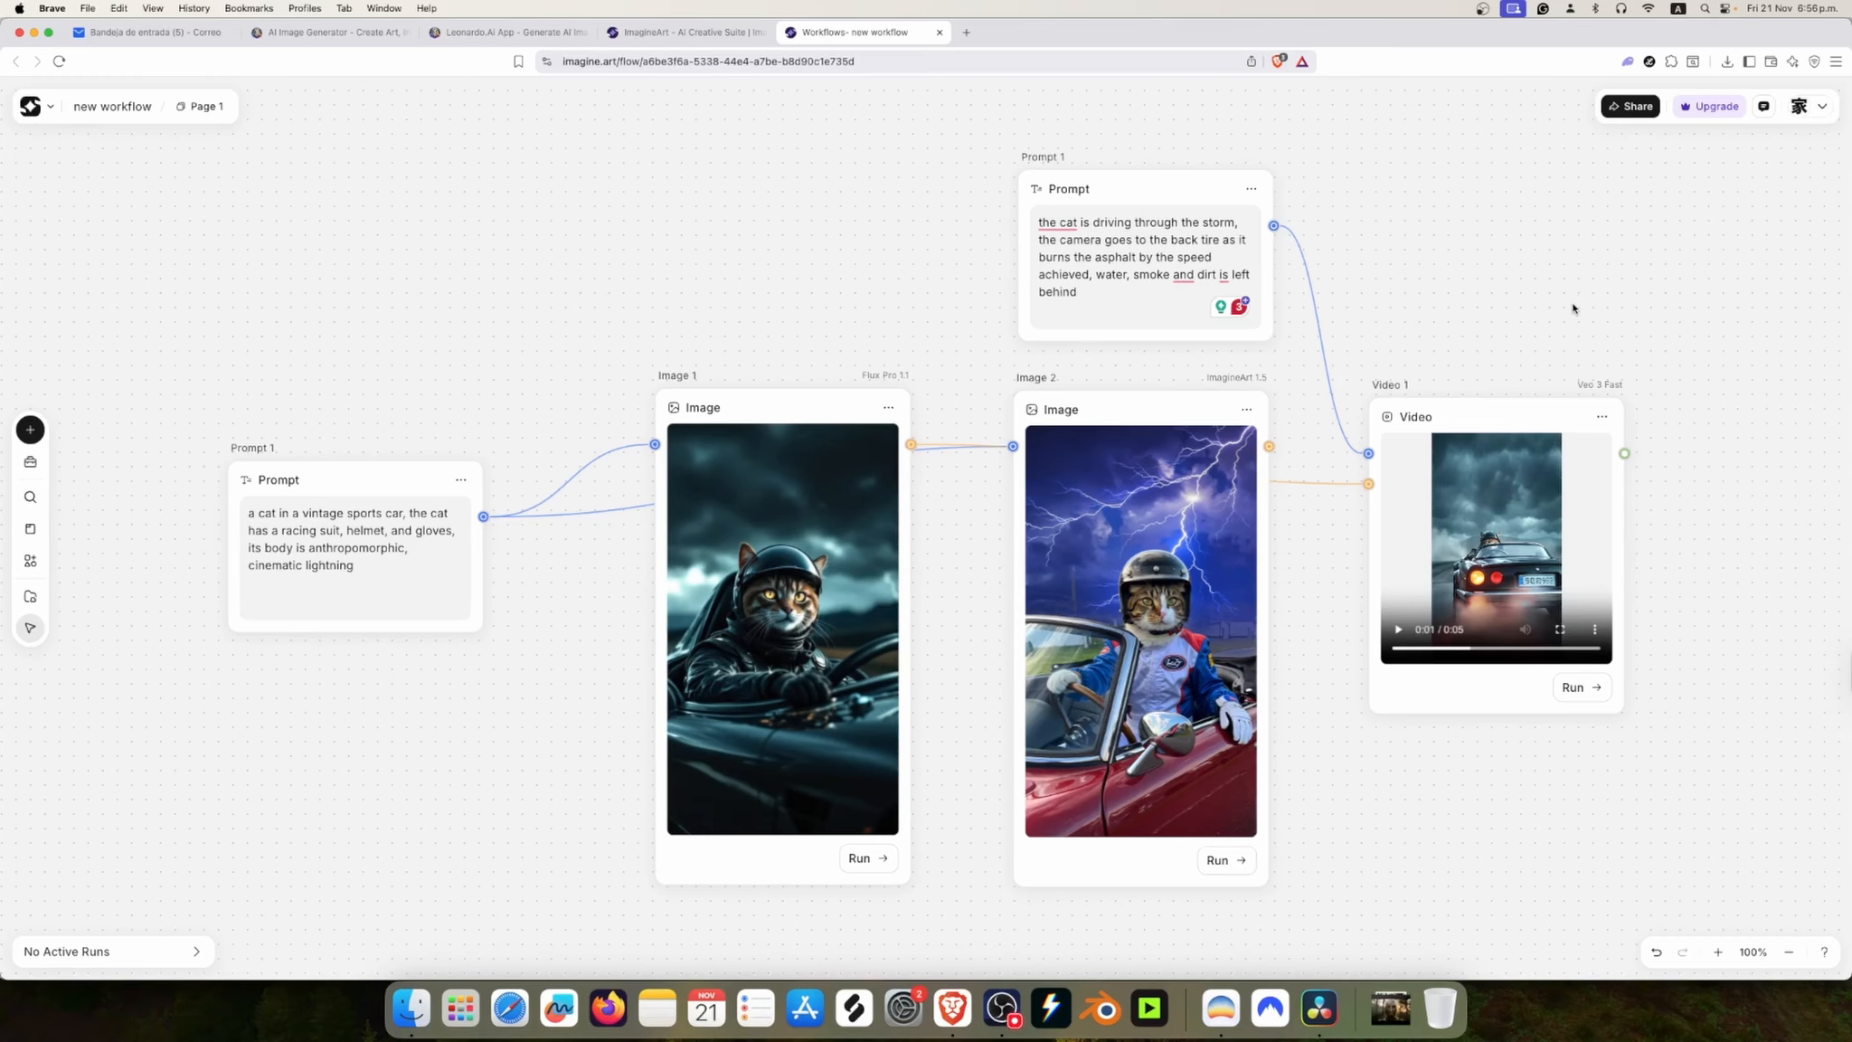
{"action": "key", "text": "space"}
{"action": "left_click_drag", "start_coordinate": [1691, 330], "coordinate": [1453, 350]}
{"action": "key", "text": "space"}
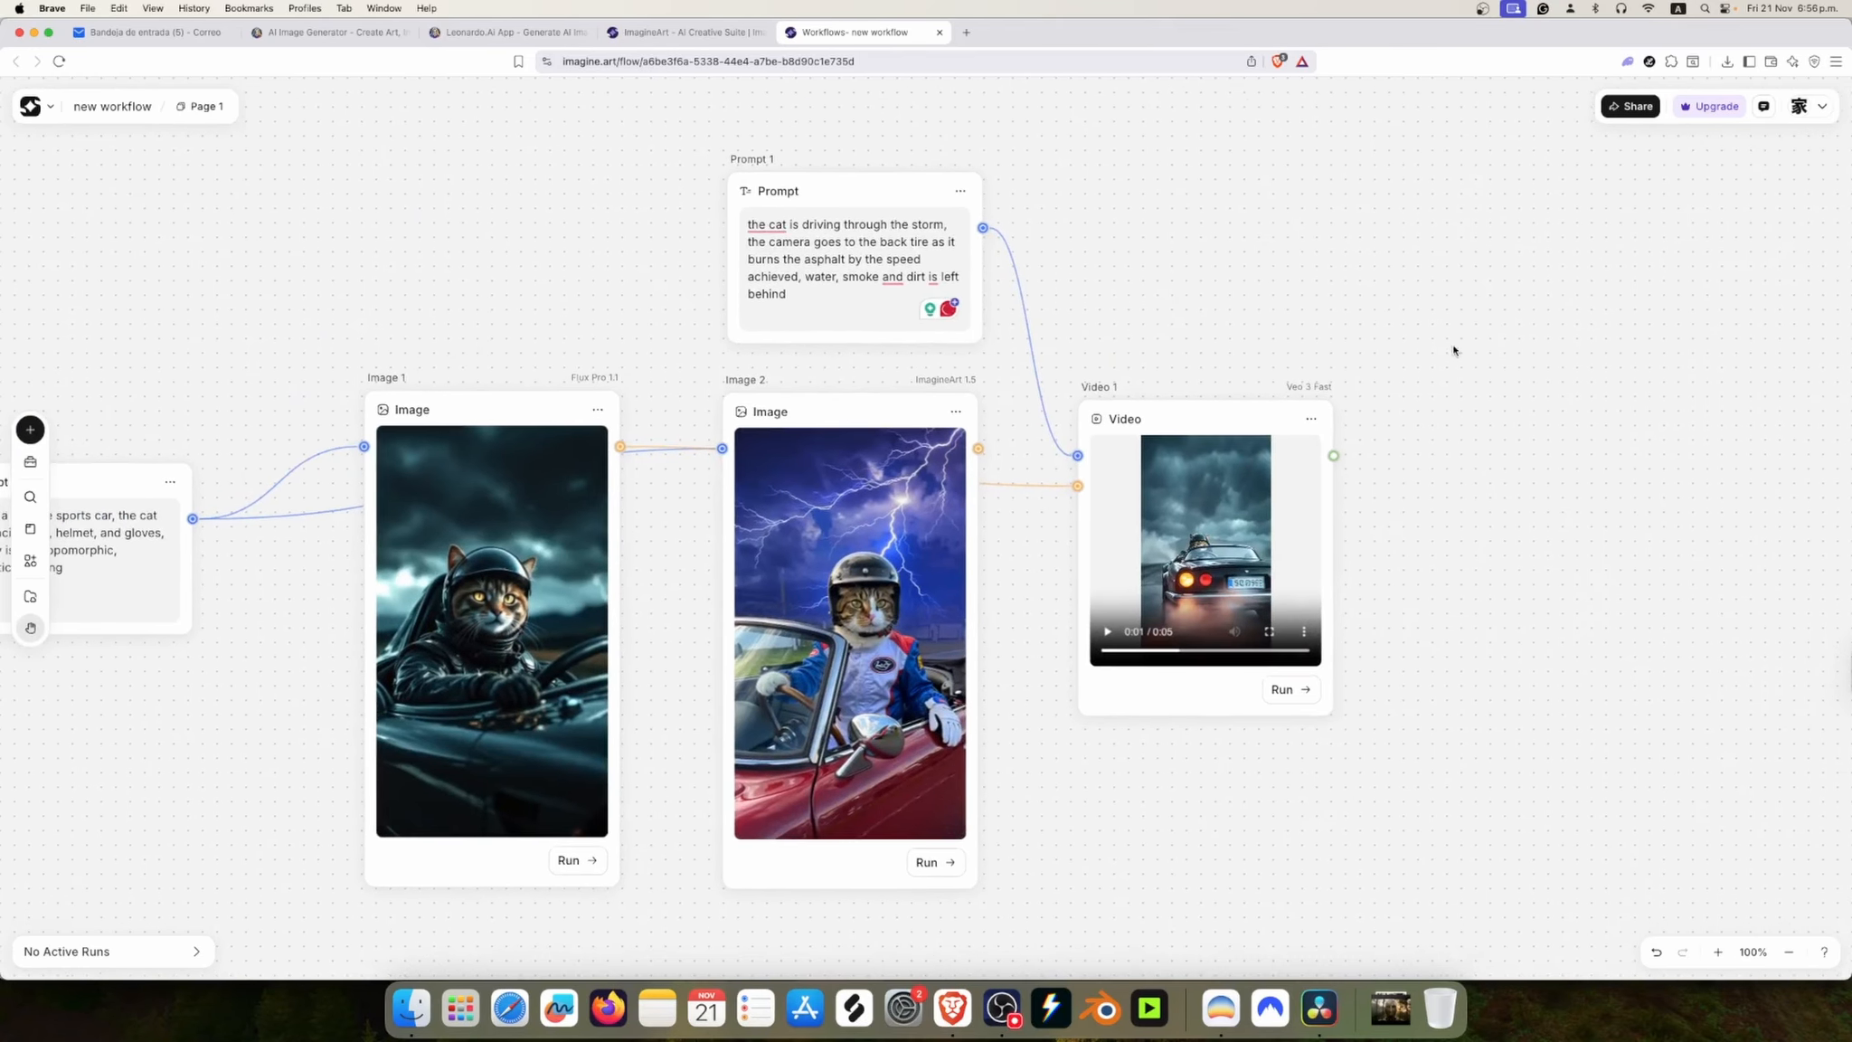
Step: Add a second video node beside Video 1 and set its model to Veo 3 Fast
{"action": "right_click", "coordinate": [1380, 392]}
{"action": "mouse_move", "coordinate": [1466, 413]}
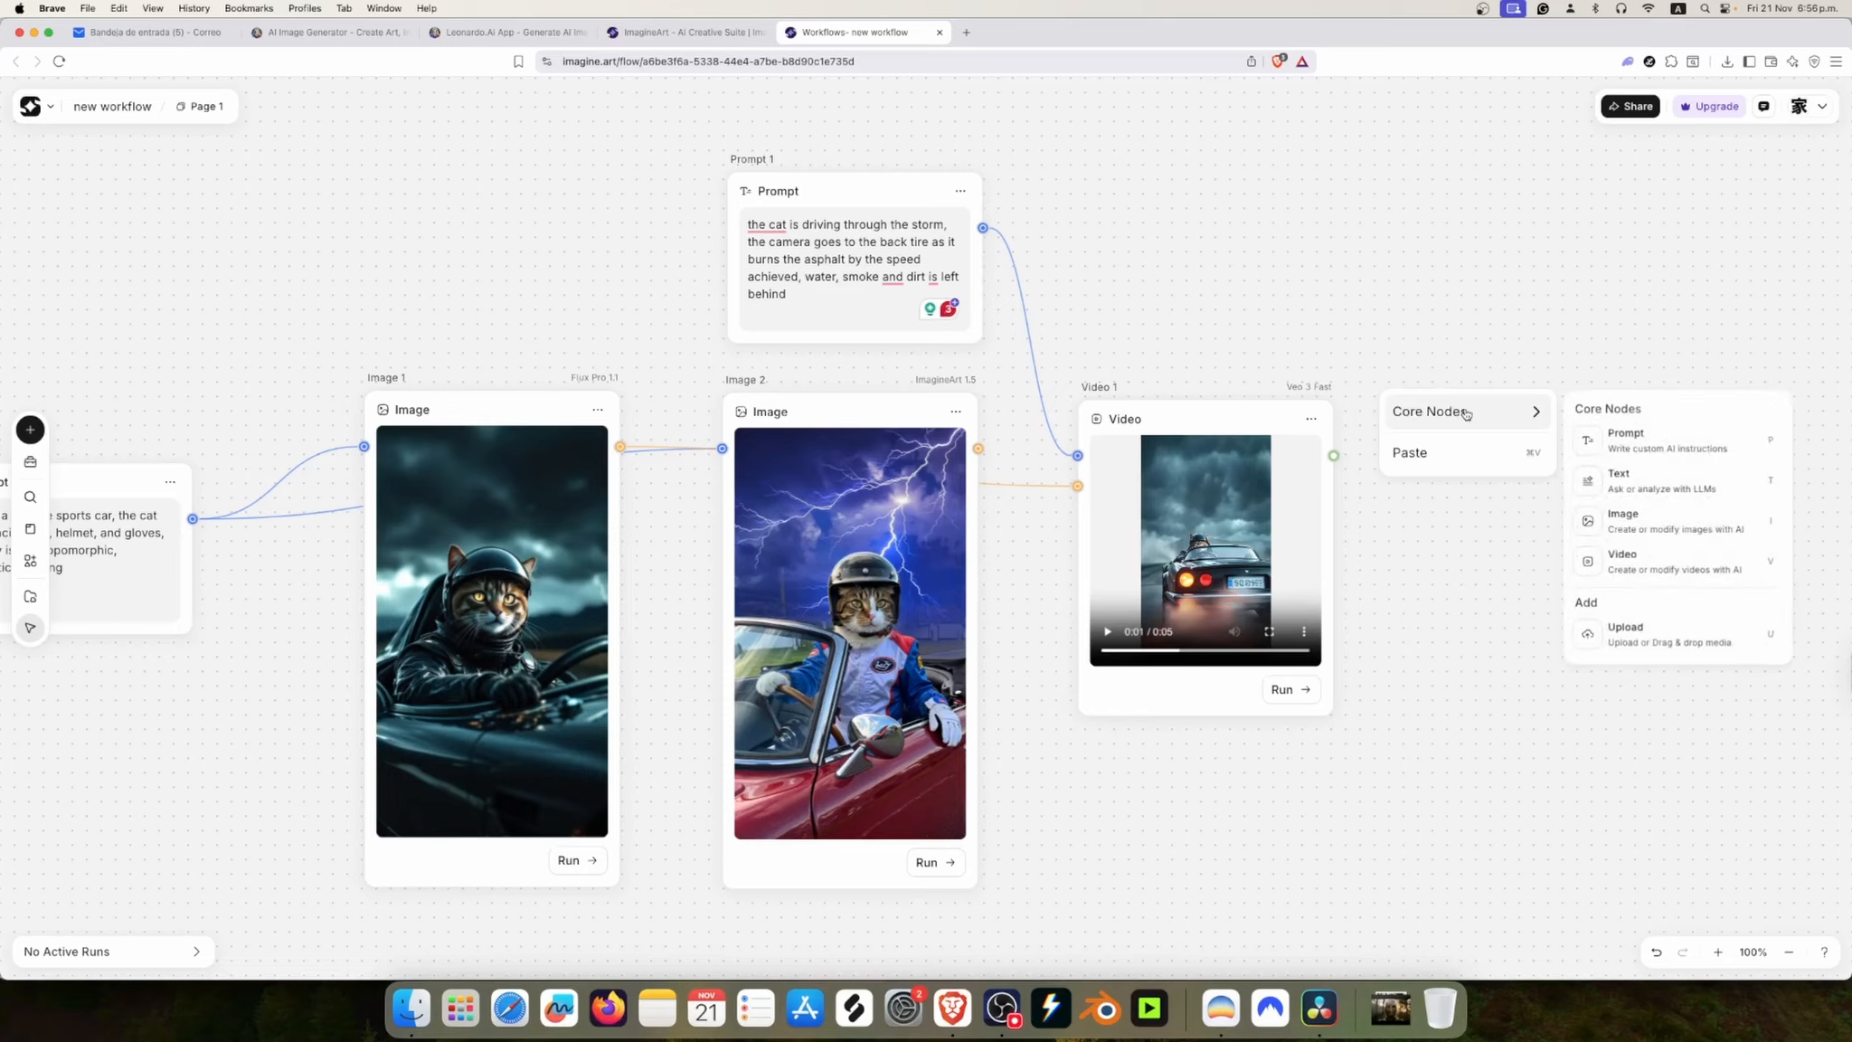
{"action": "left_click", "coordinate": [1651, 556]}
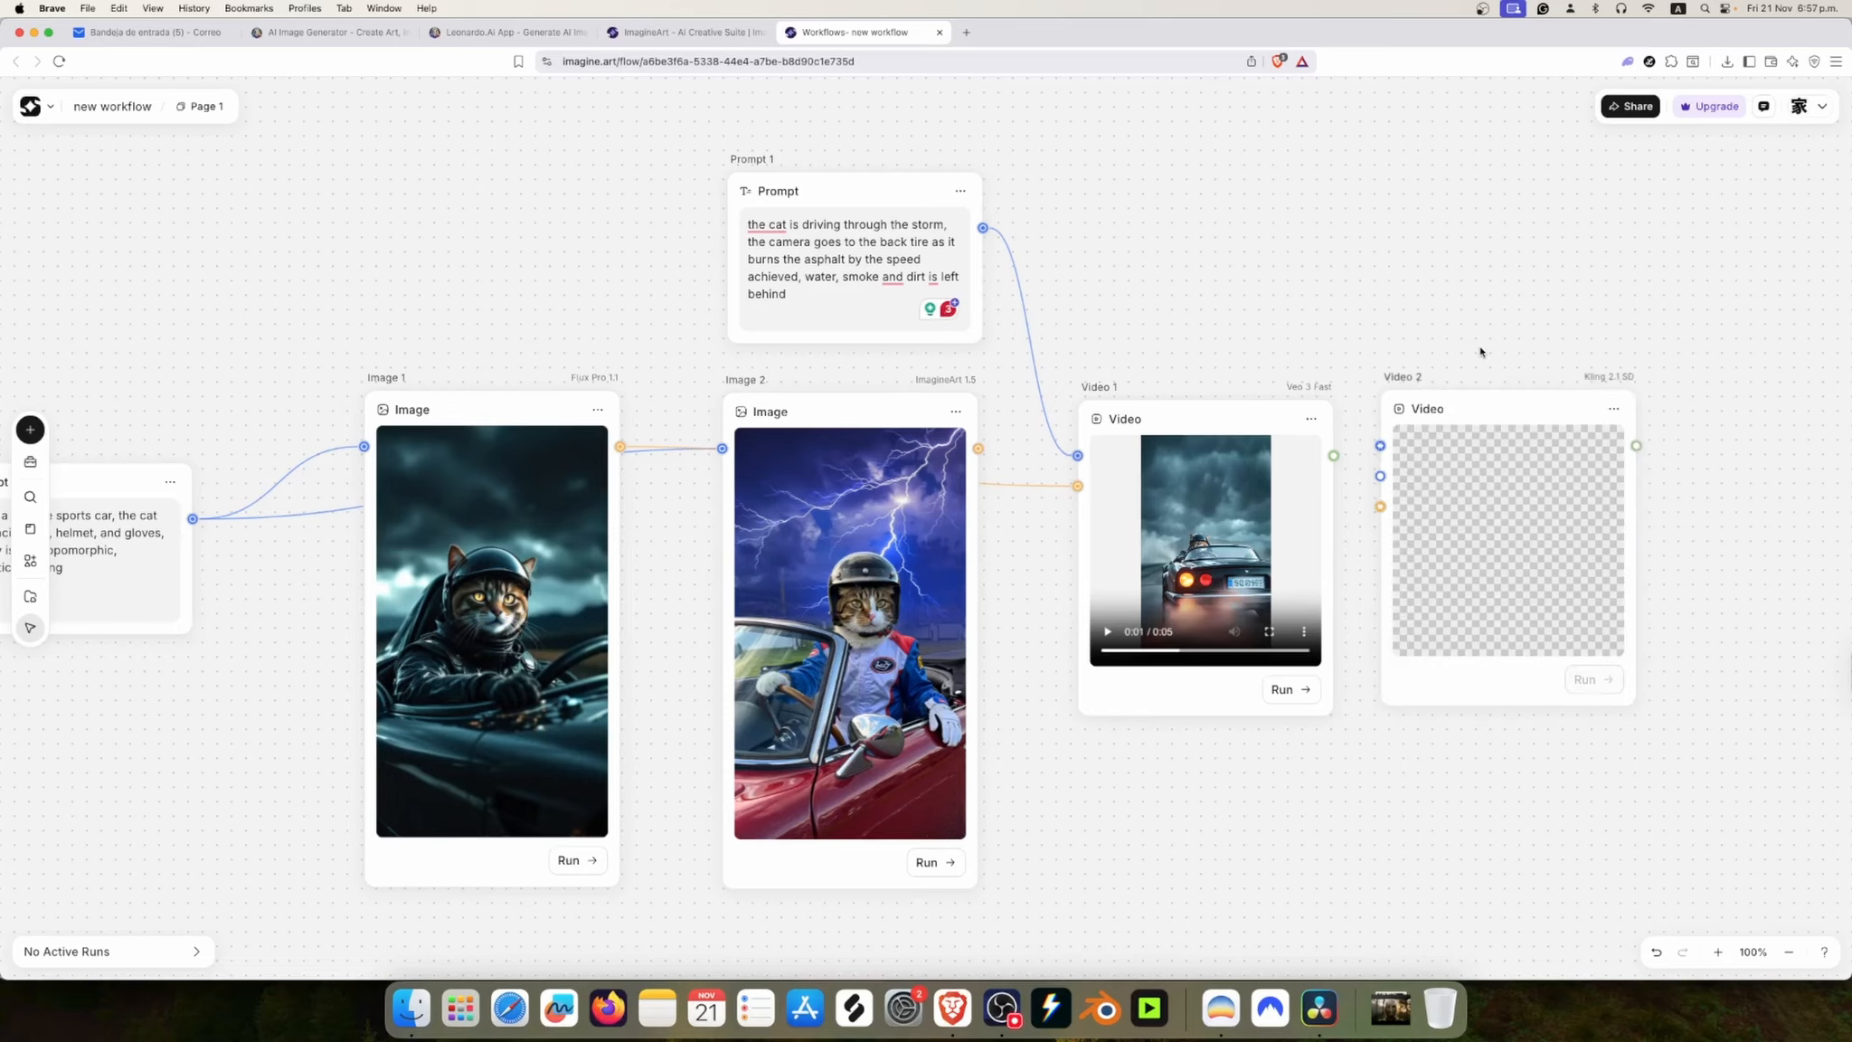
{"action": "left_click", "coordinate": [1606, 418]}
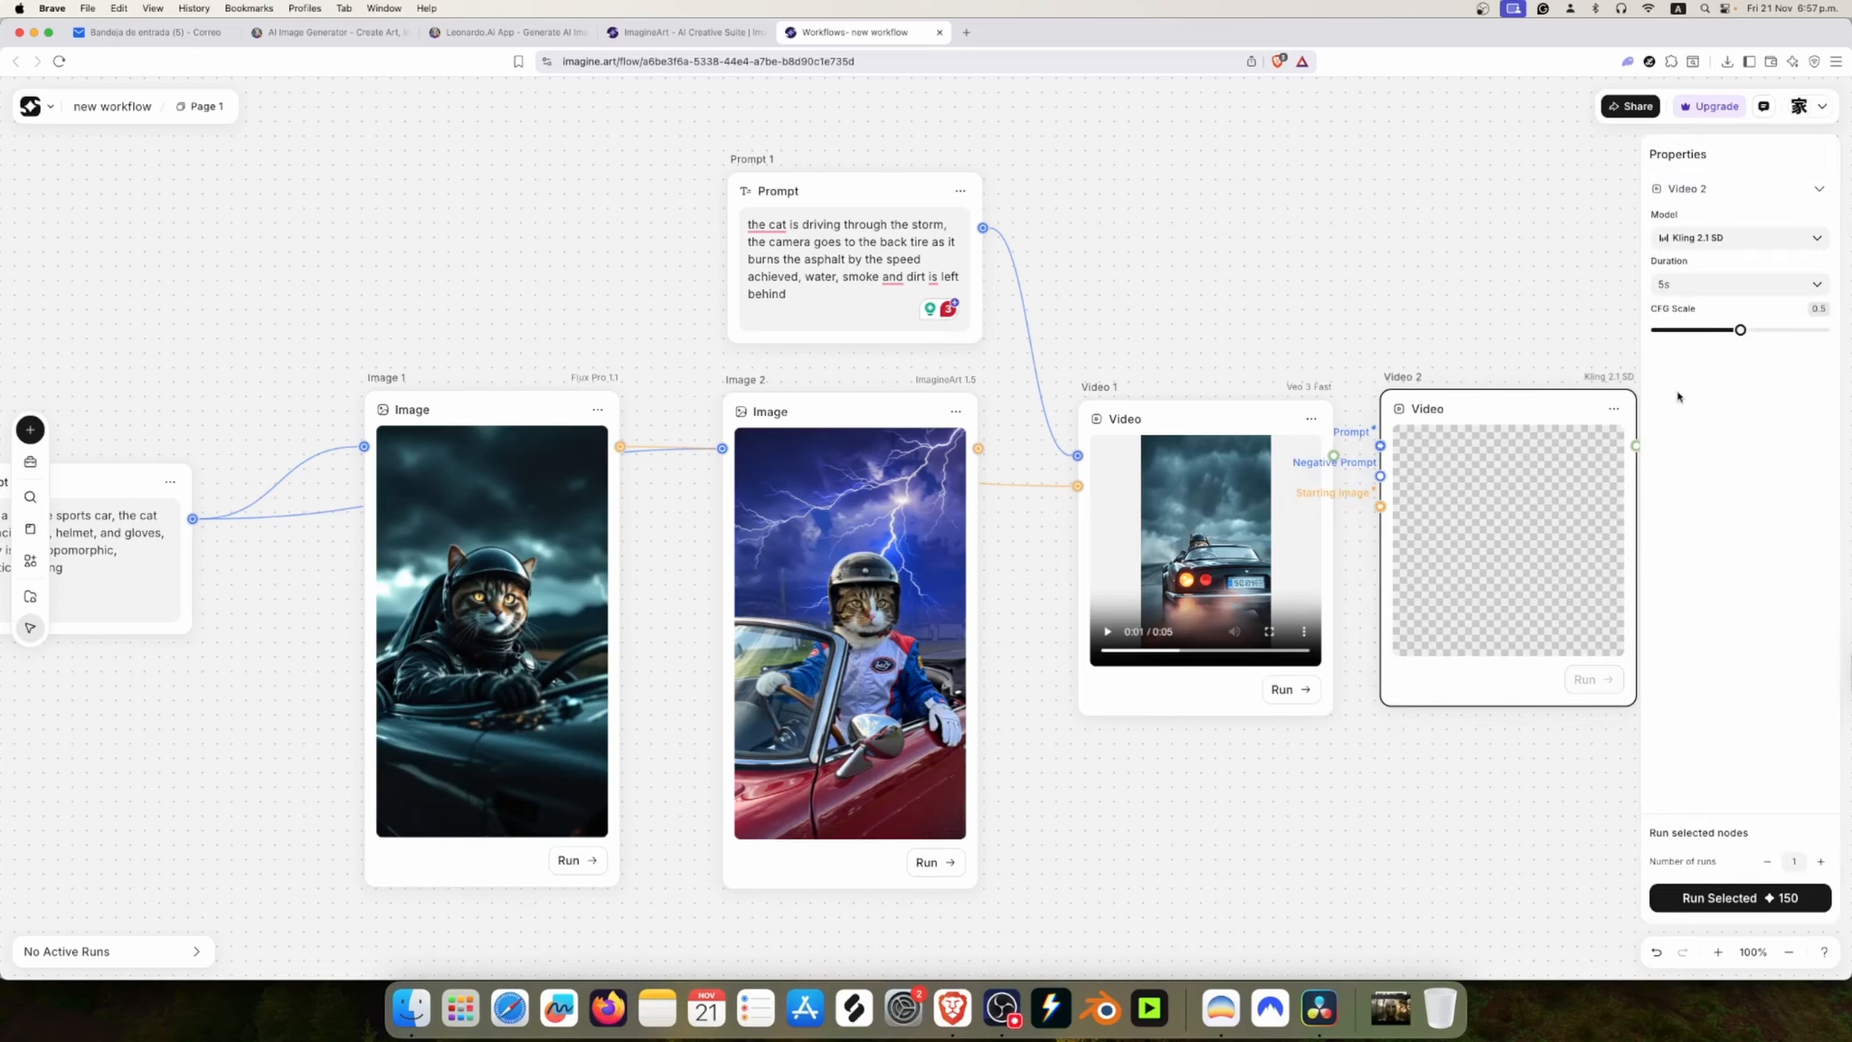
{"action": "left_click", "coordinate": [1743, 244]}
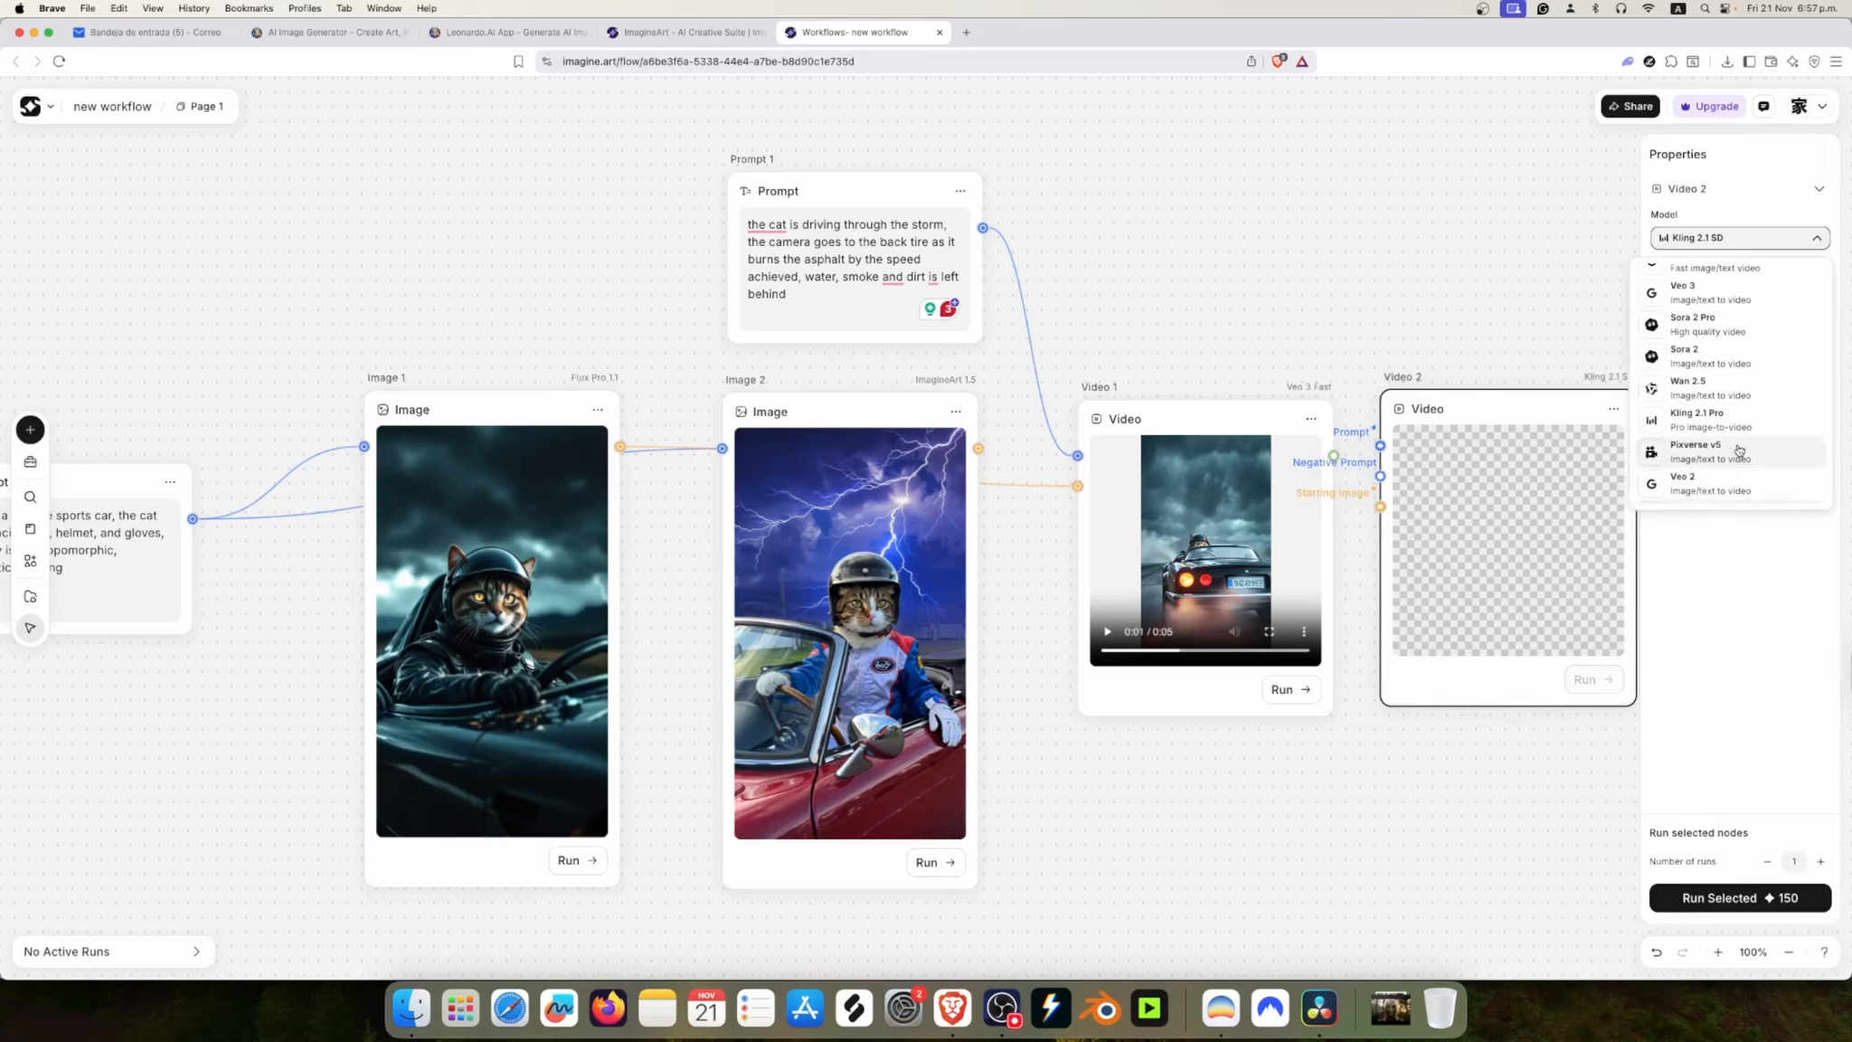
{"action": "scroll", "coordinate": [1727, 389], "scroll_direction": "up", "scroll_amount": 2}
{"action": "left_click", "coordinate": [1745, 308]}
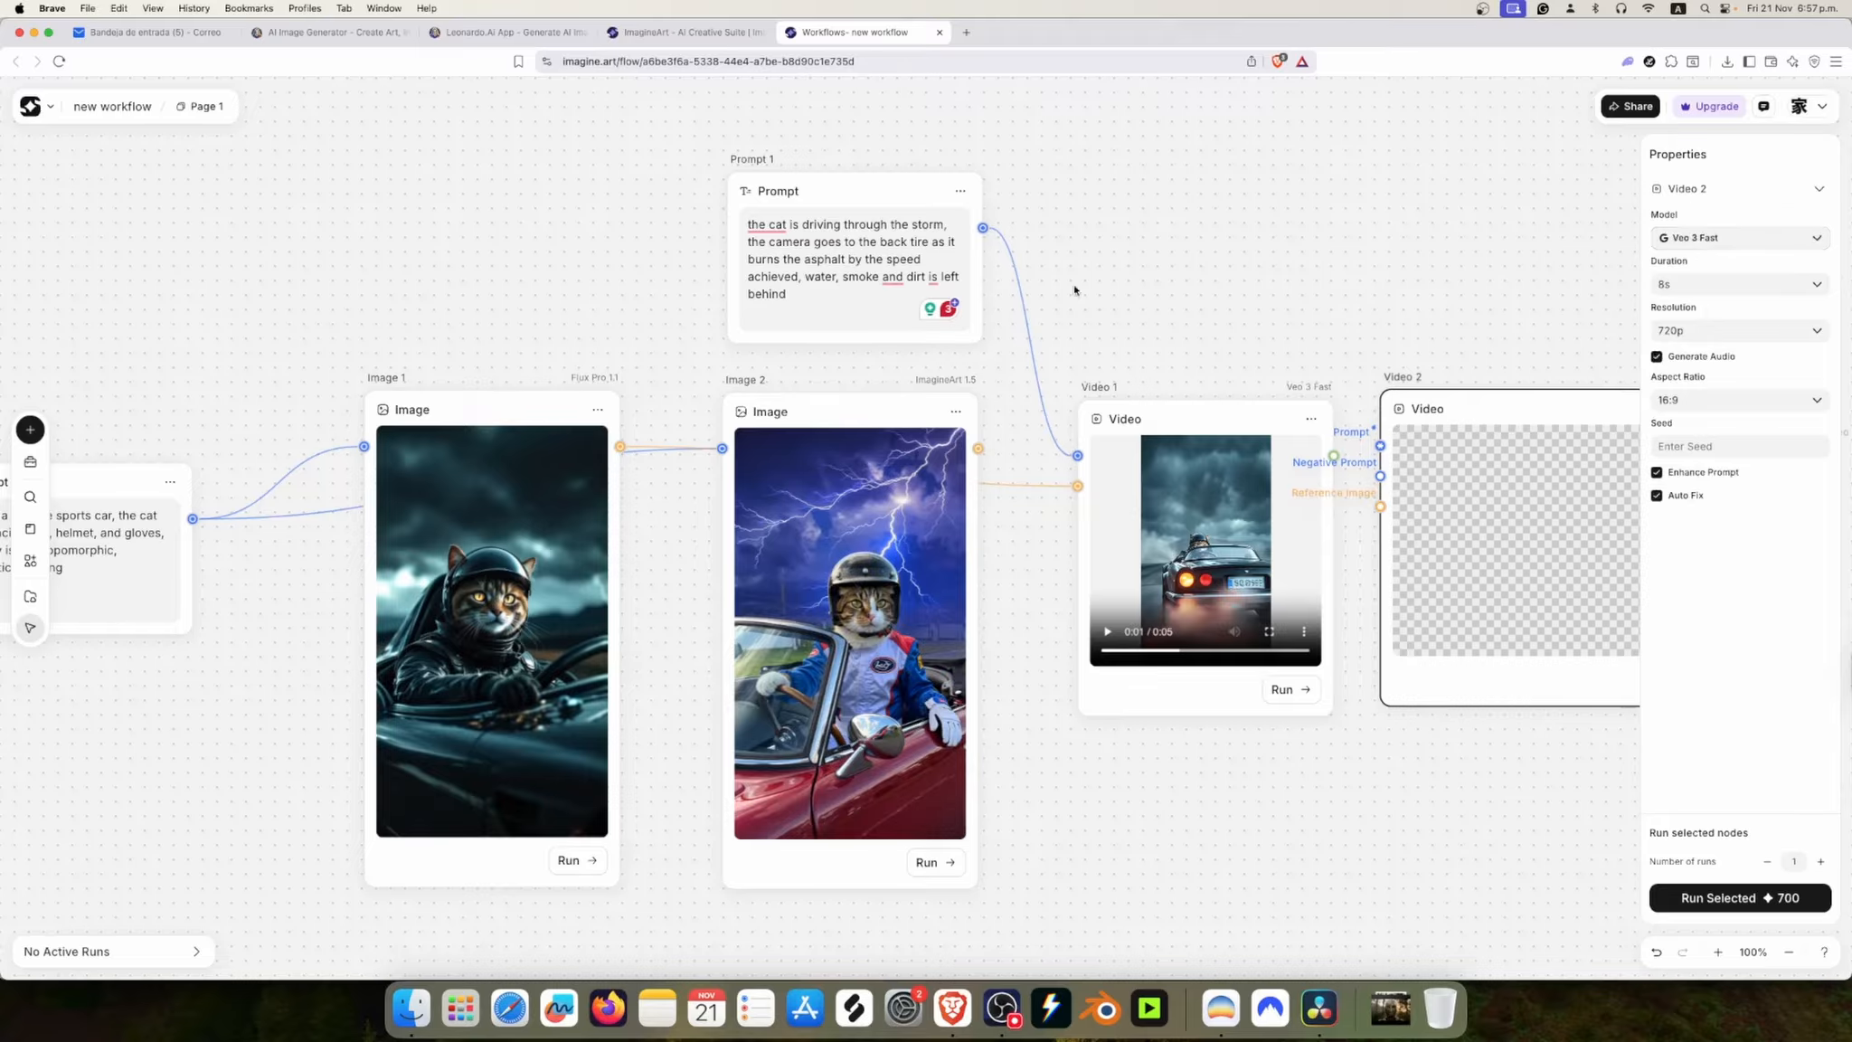
Step: Set Video 2's duration to 6s and aspect ratio to 9:16, and move the node slightly away from Video 1
{"action": "left_click", "coordinate": [1688, 286]}
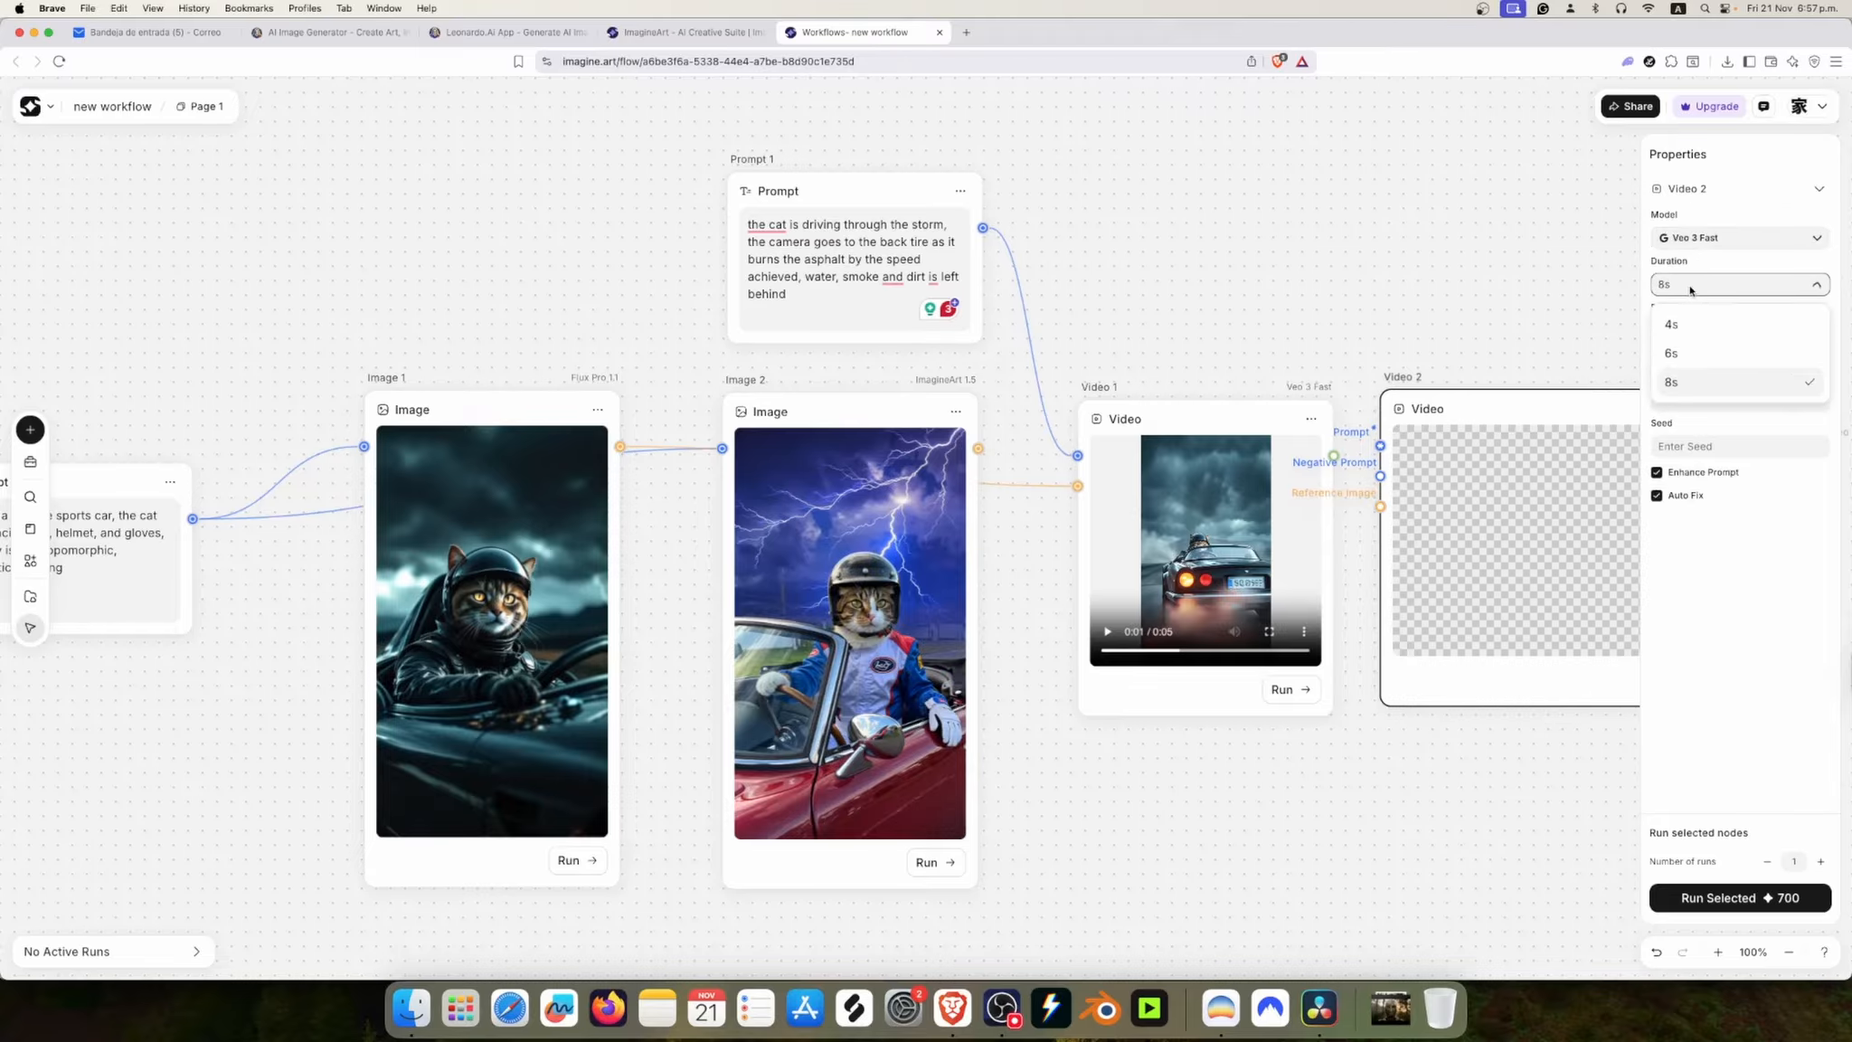
{"action": "left_click", "coordinate": [1729, 349]}
{"action": "scroll", "coordinate": [933, 355], "scroll_direction": "right", "scroll_amount": 5}
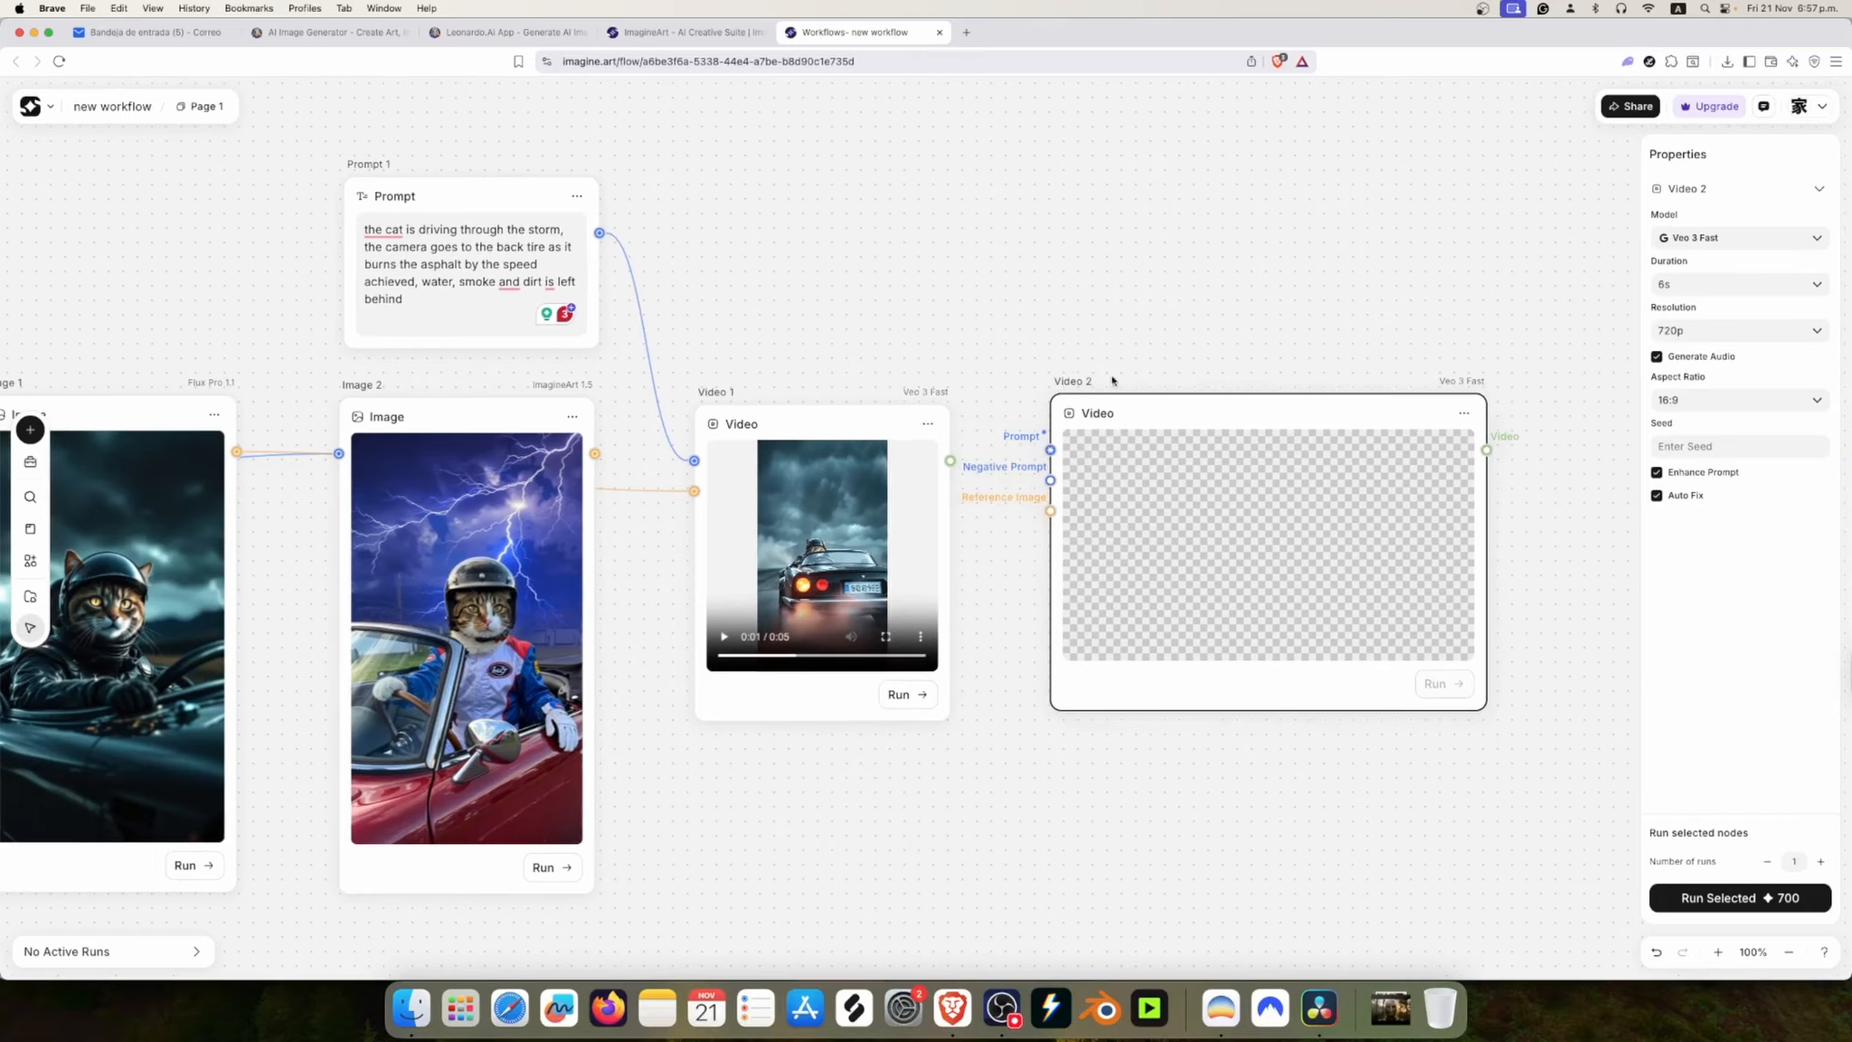
{"action": "left_click", "coordinate": [1725, 400]}
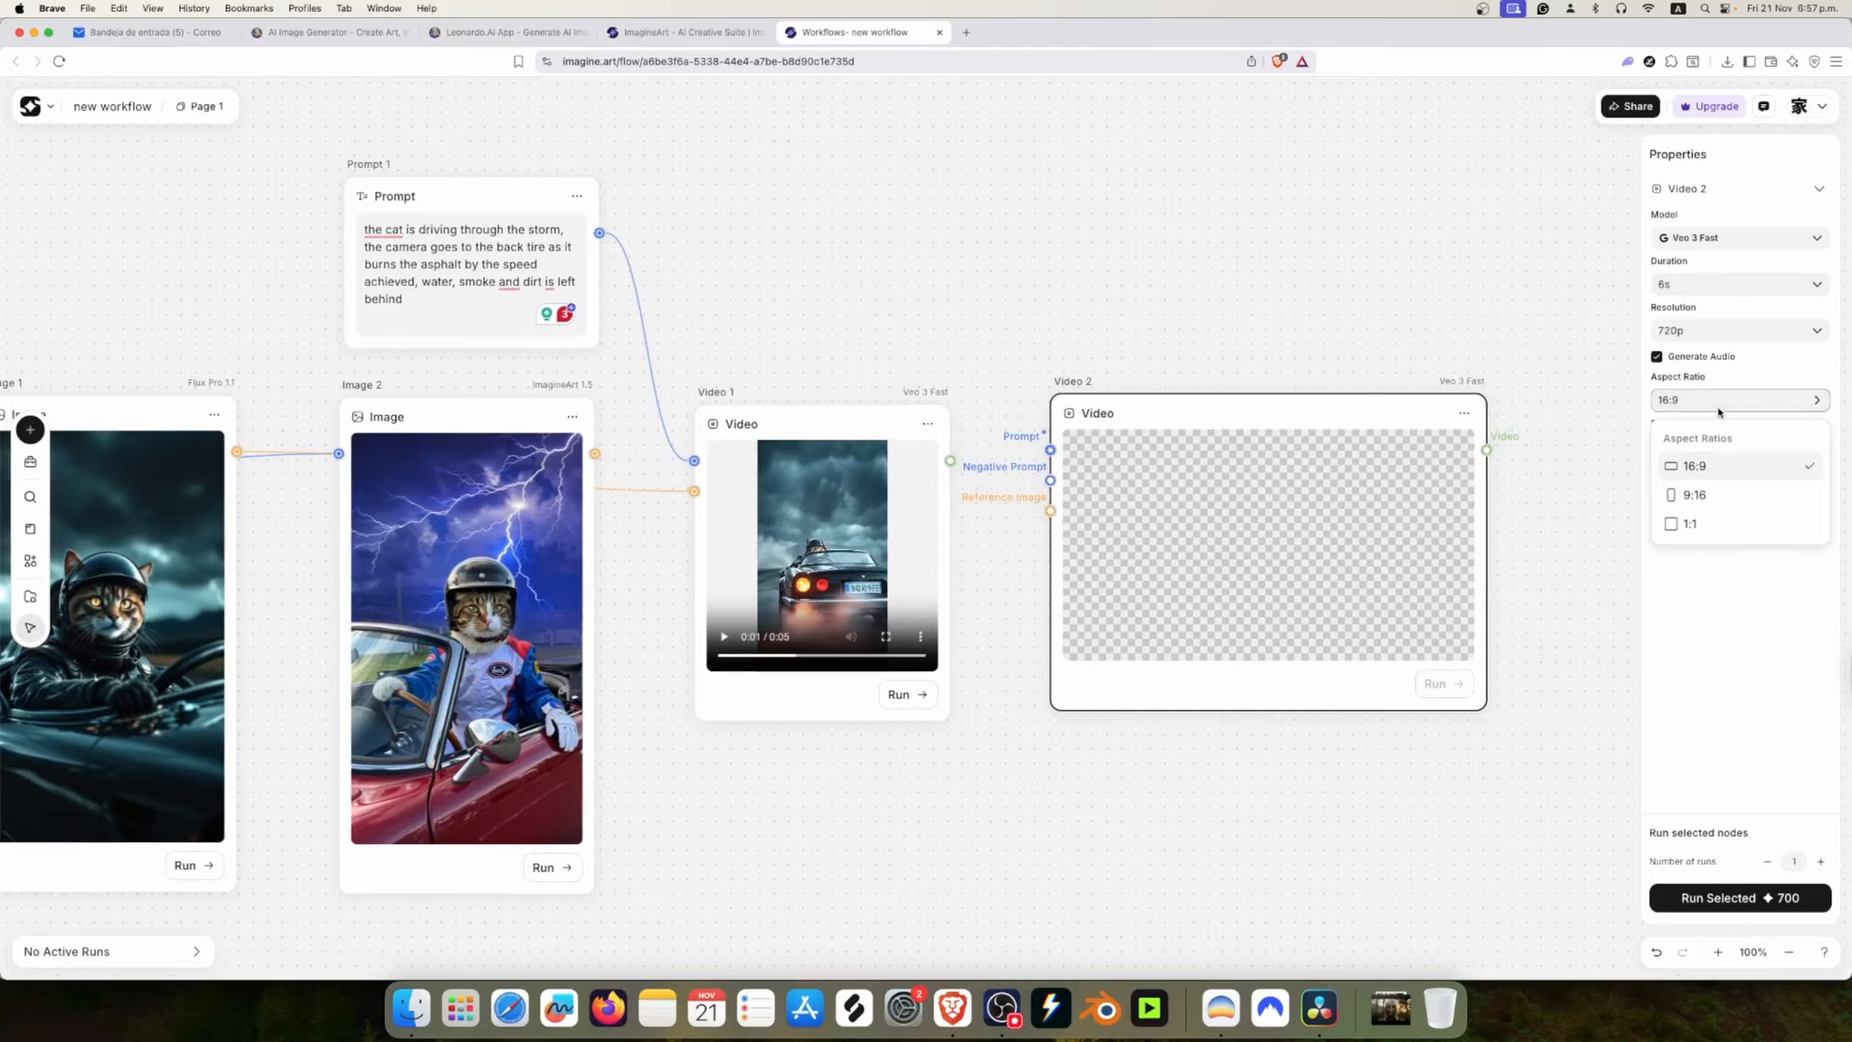
{"action": "left_click", "coordinate": [1708, 495]}
{"action": "left_click_drag", "start_coordinate": [1182, 401], "coordinate": [1269, 410]}
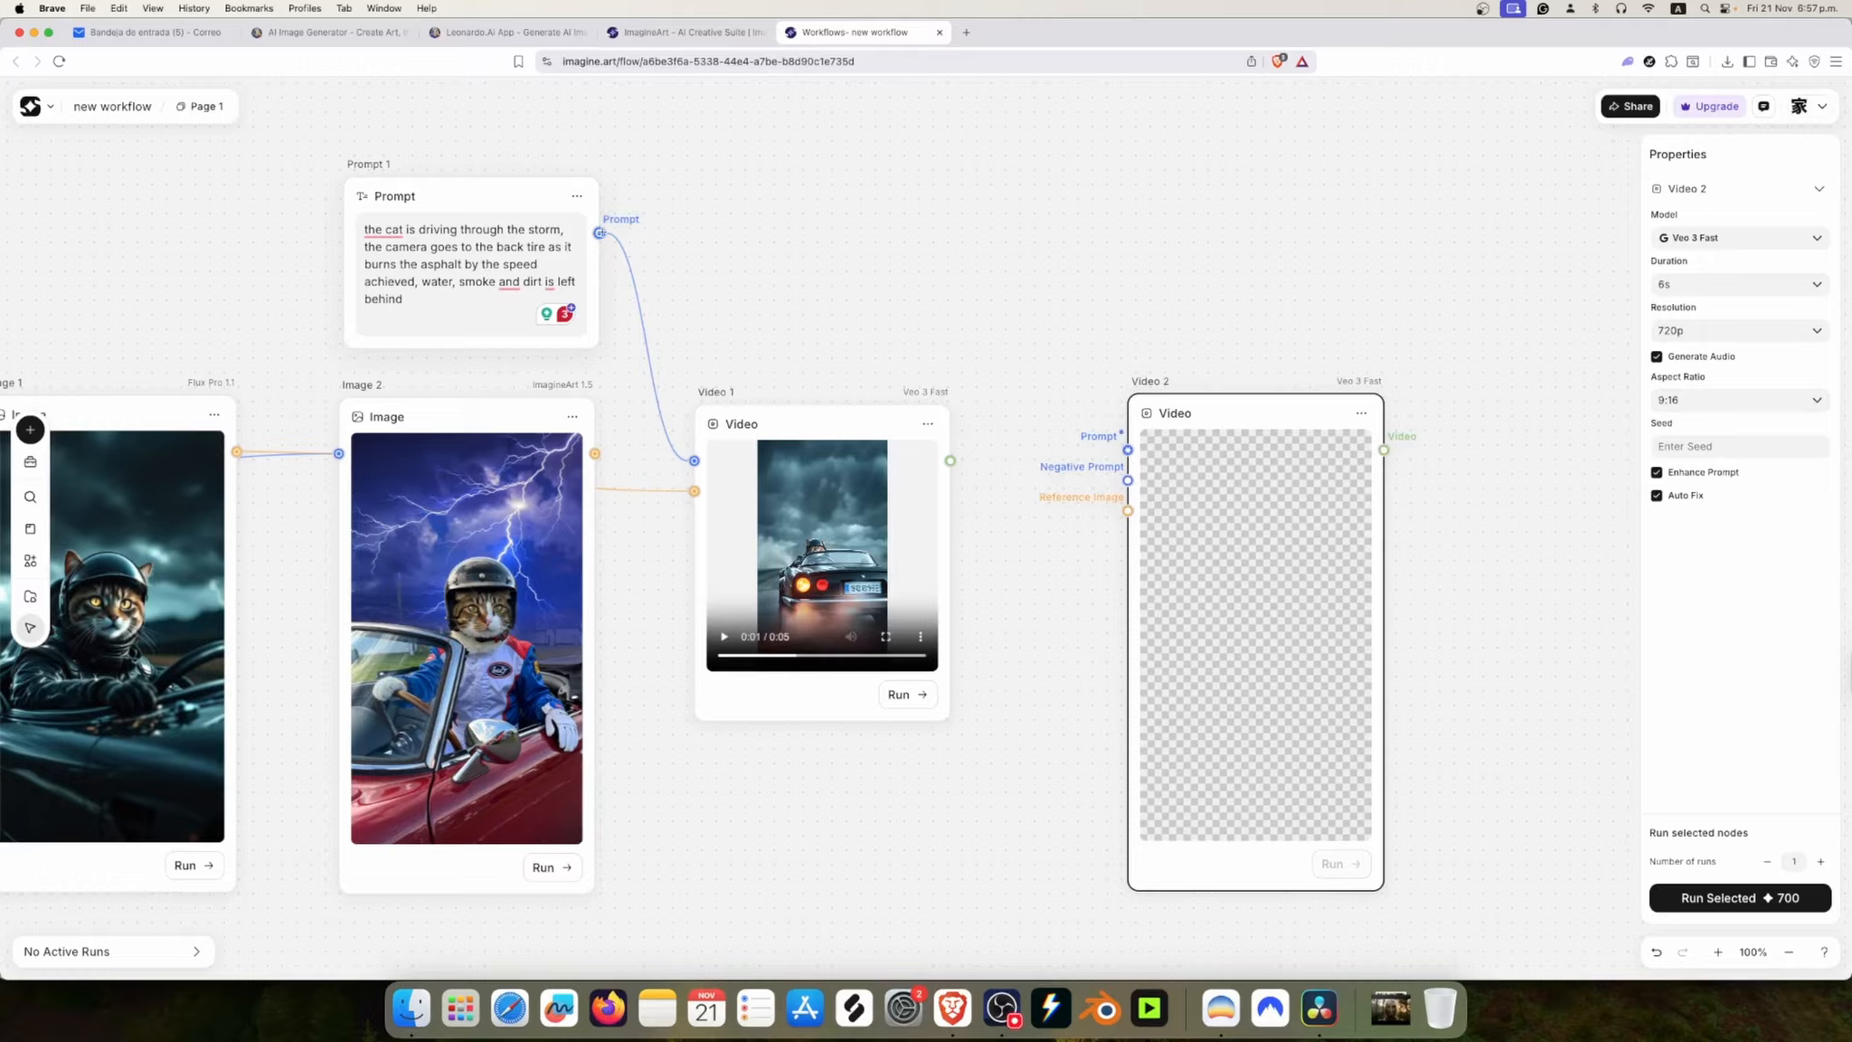
Step: Add a new prompt node above Video 1, connect it to Video 2's prompt input and position it beside Prompt 1
{"action": "left_click_drag", "start_coordinate": [1011, 308], "coordinate": [1001, 254]}
{"action": "right_click", "coordinate": [1001, 254]}
{"action": "mouse_move", "coordinate": [1105, 274]}
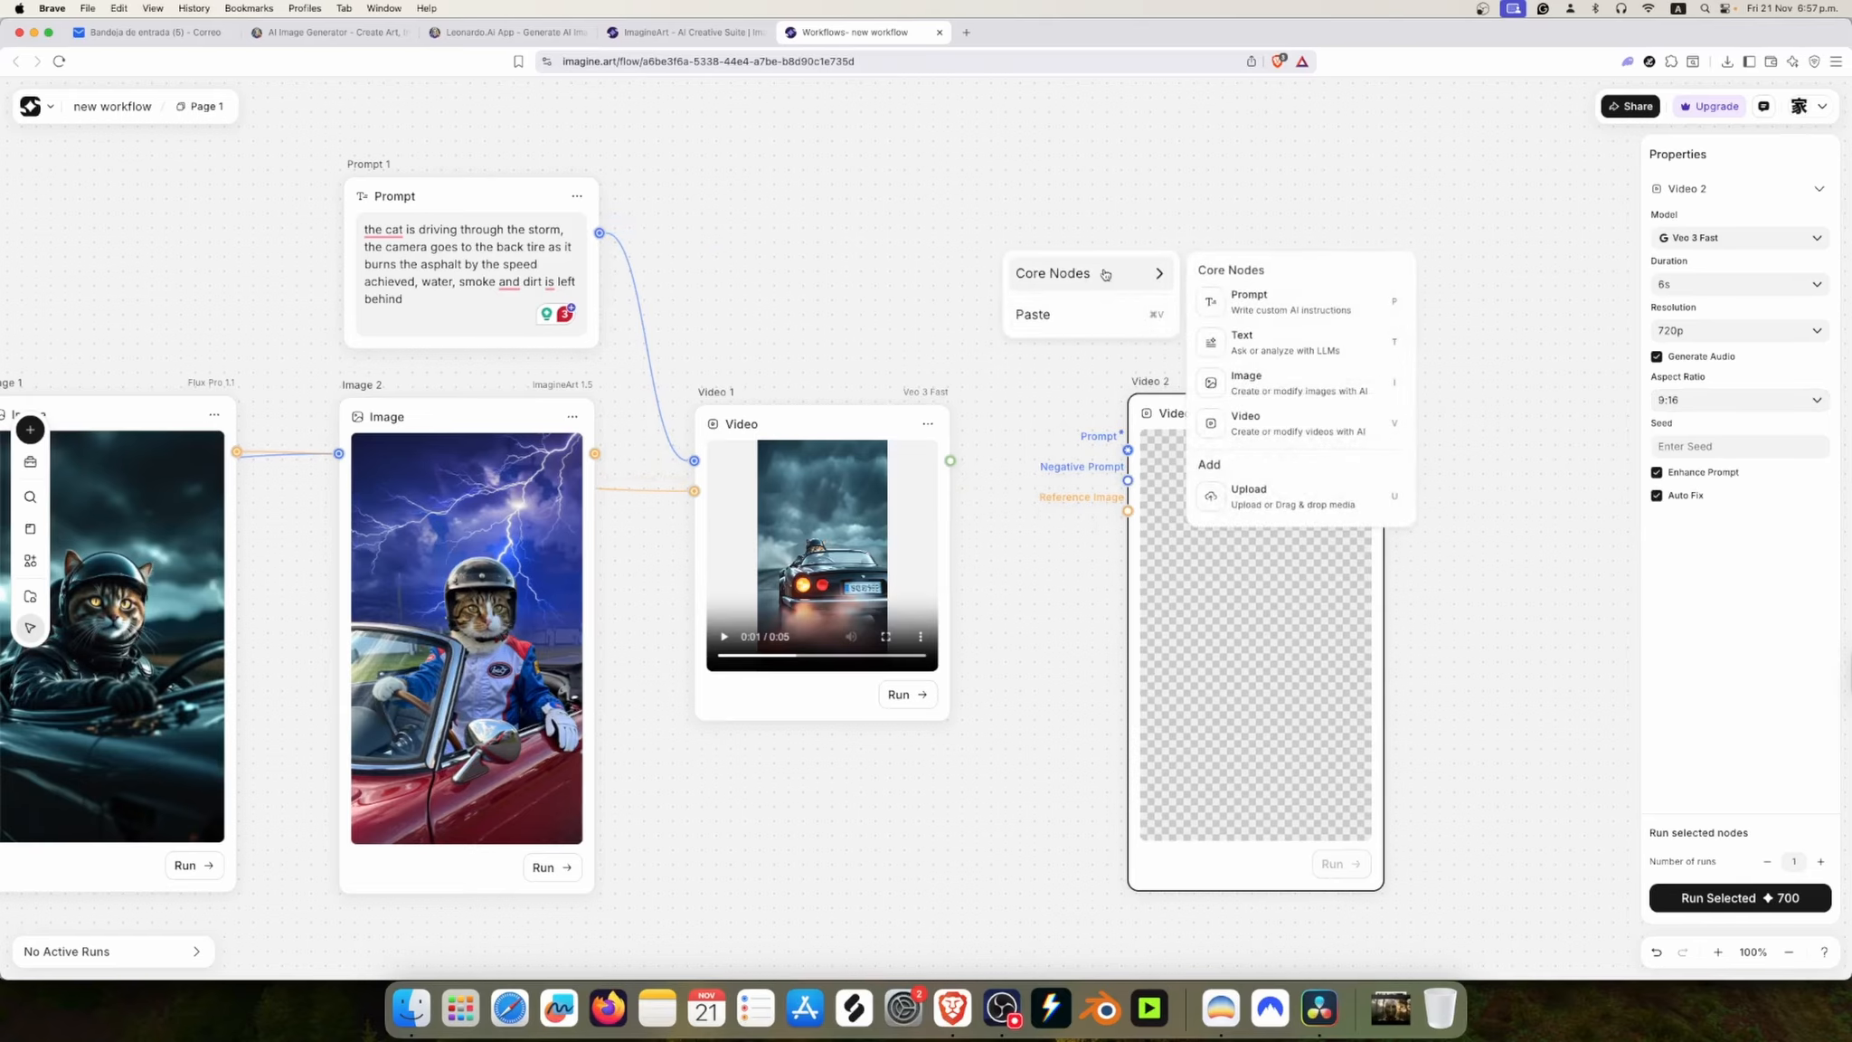
{"action": "left_click", "coordinate": [1265, 301]}
{"action": "left_click_drag", "start_coordinate": [1171, 275], "coordinate": [1127, 450]}
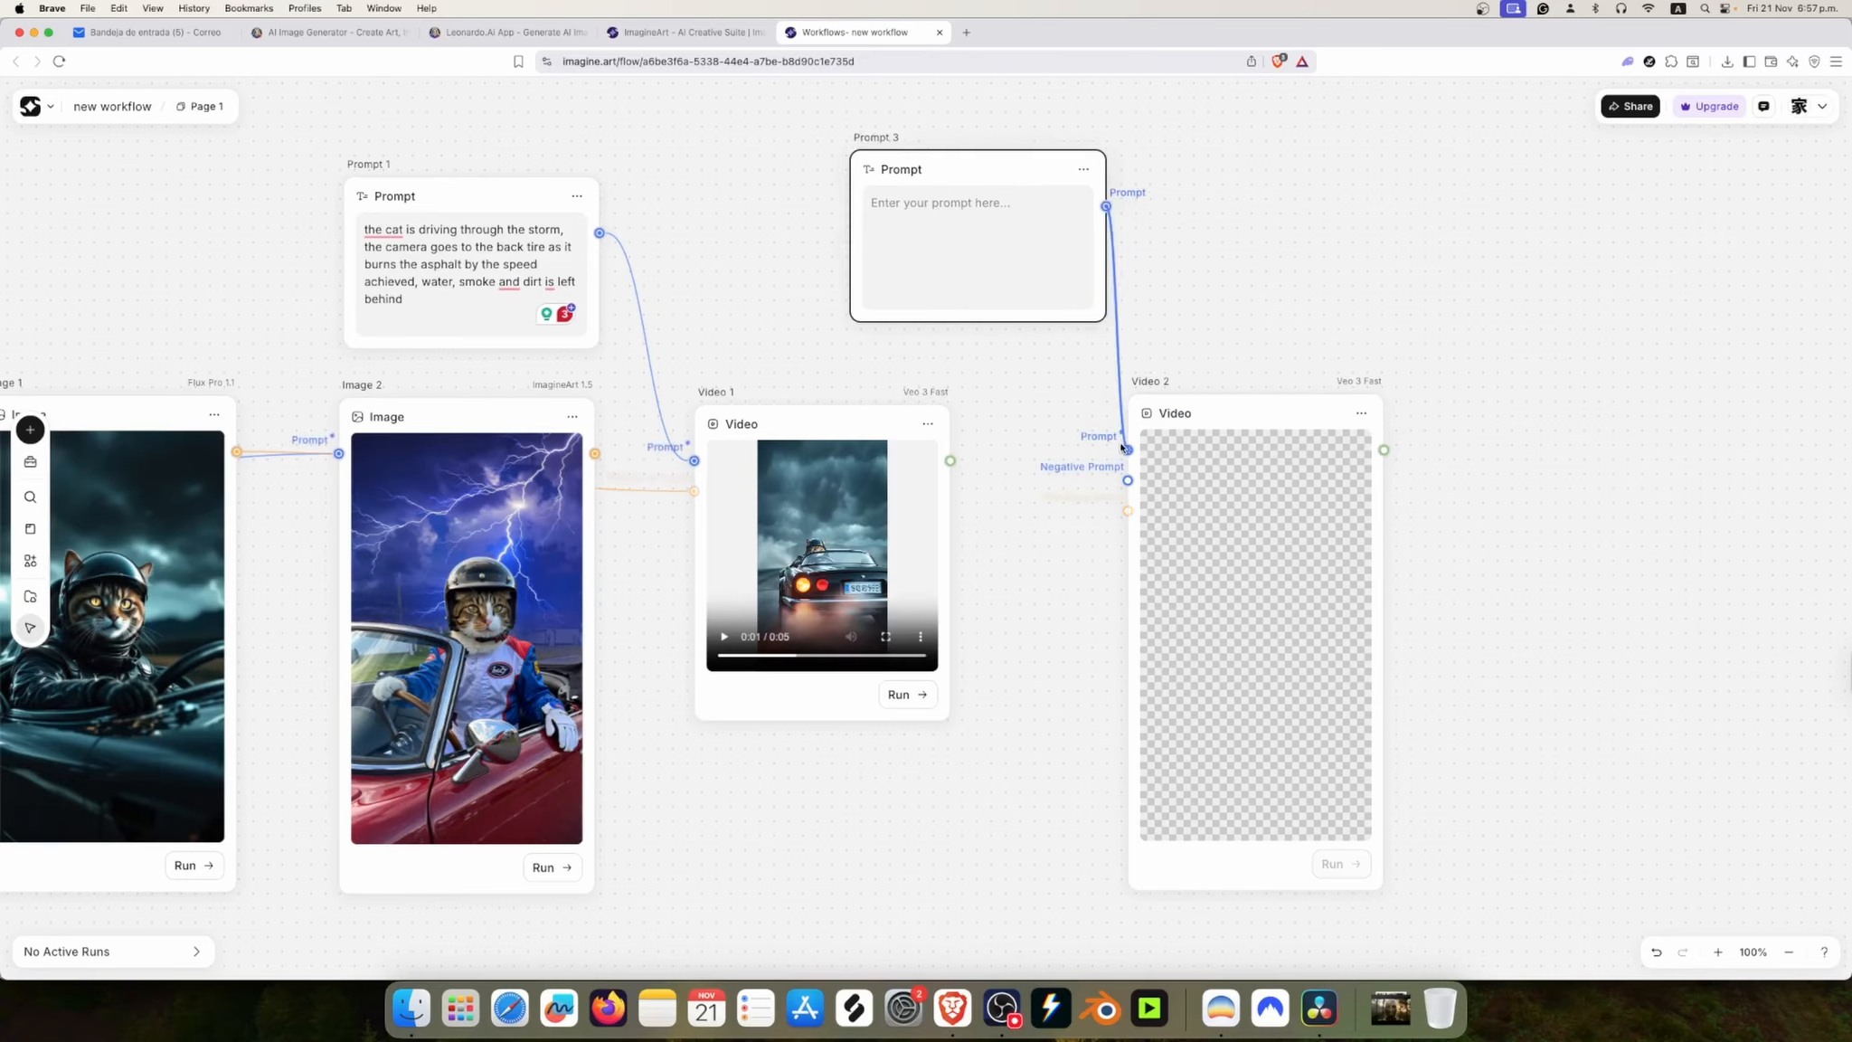
{"action": "left_click_drag", "start_coordinate": [988, 168], "coordinate": [871, 159]}
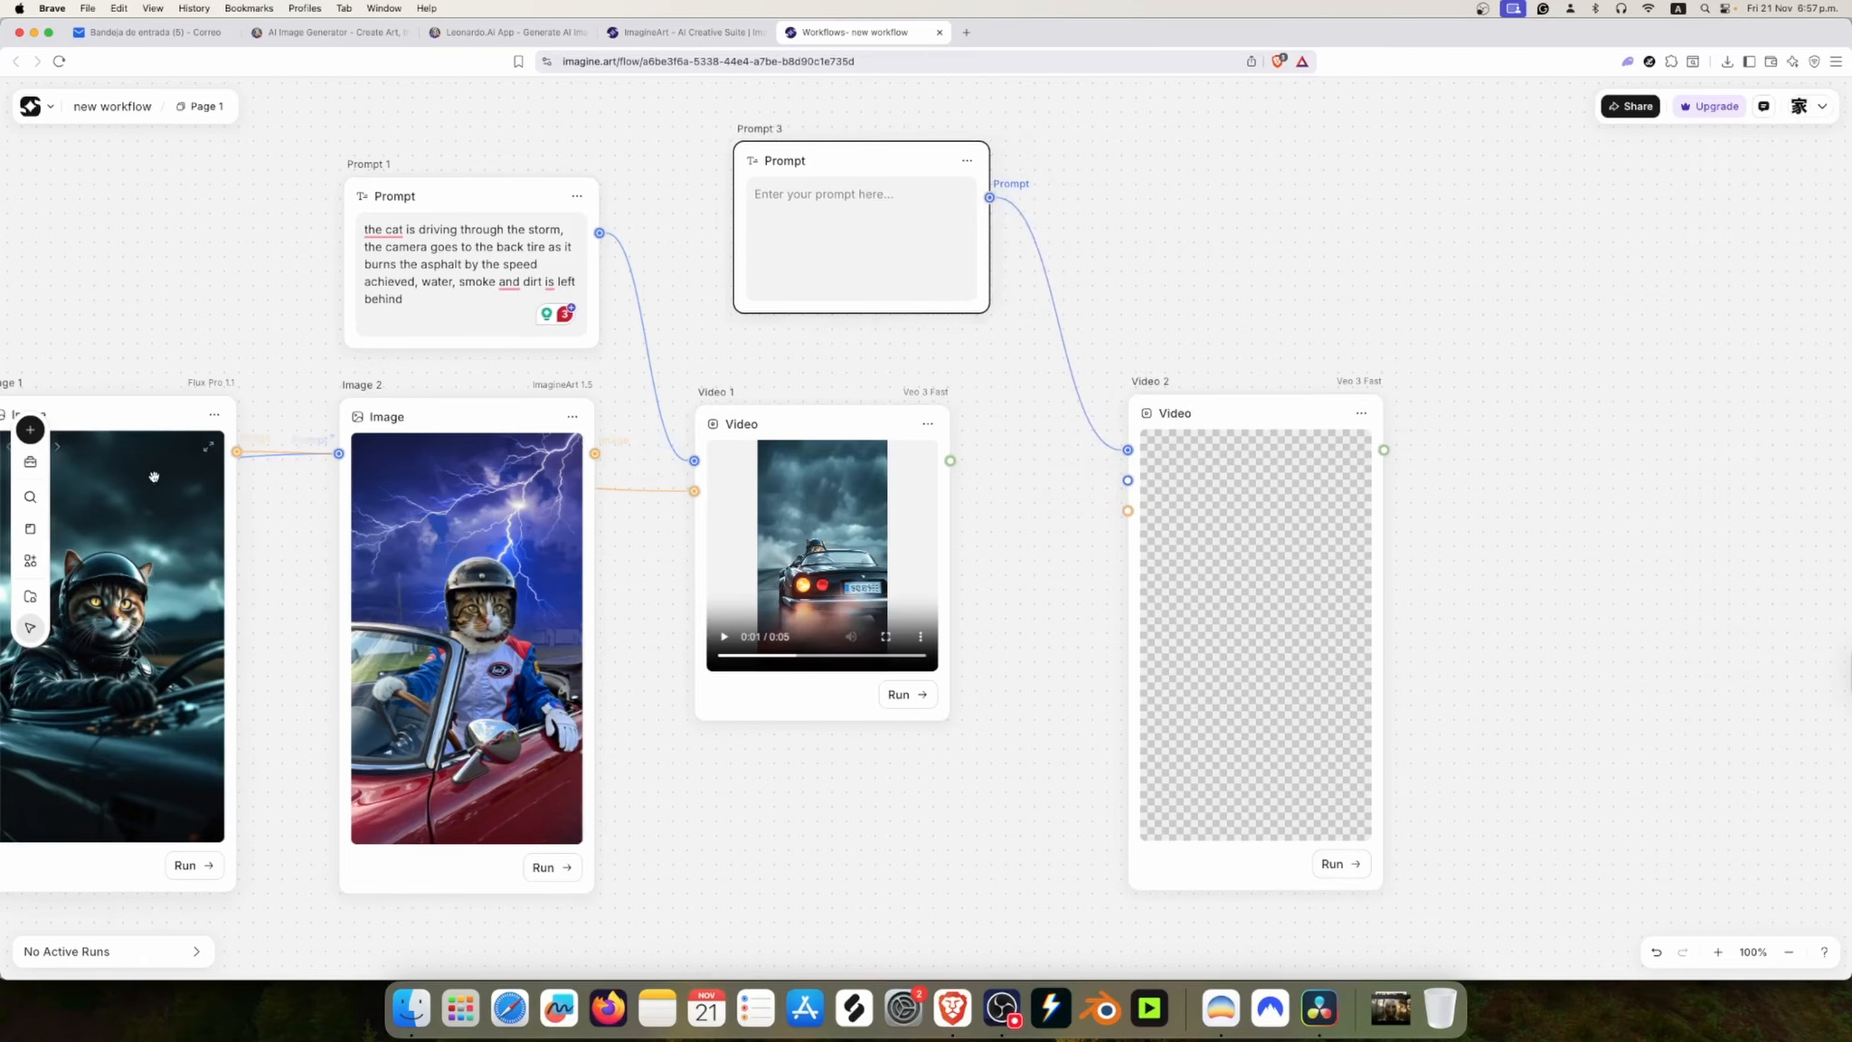
Step: Connect the image output of Image 1 to Video 2's reference image input
{"action": "left_click_drag", "start_coordinate": [237, 453], "coordinate": [1127, 509]}
{"action": "key", "text": "space"}
{"action": "left_click_drag", "start_coordinate": [989, 741], "coordinate": [1066, 767]}
Step: Enter "camera zoom out, revealing a black vintage car in the desert, we see the front of the car as the cat accelerates" and run Video 2
{"action": "left_click", "coordinate": [996, 233]}
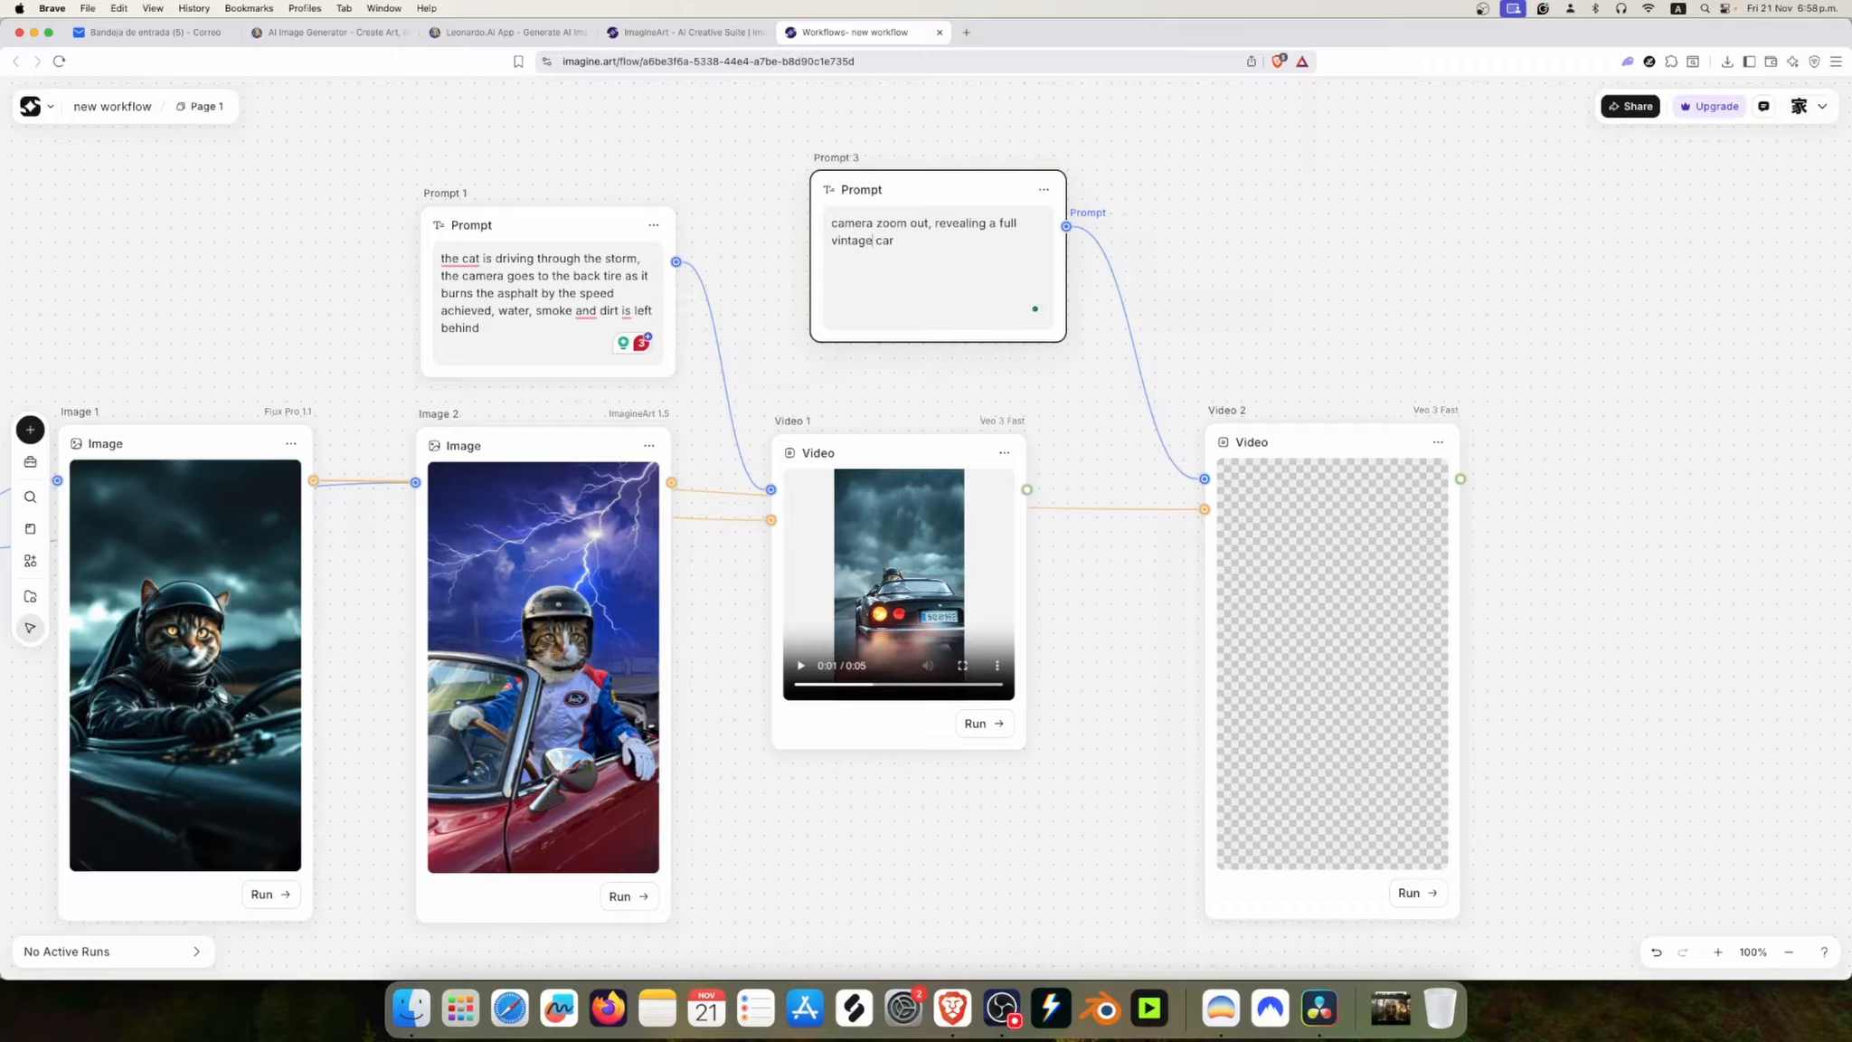
{"action": "left_click_drag", "start_coordinate": [1042, 246], "coordinate": [953, 225]}
{"action": "key", "text": "BackSpace"}
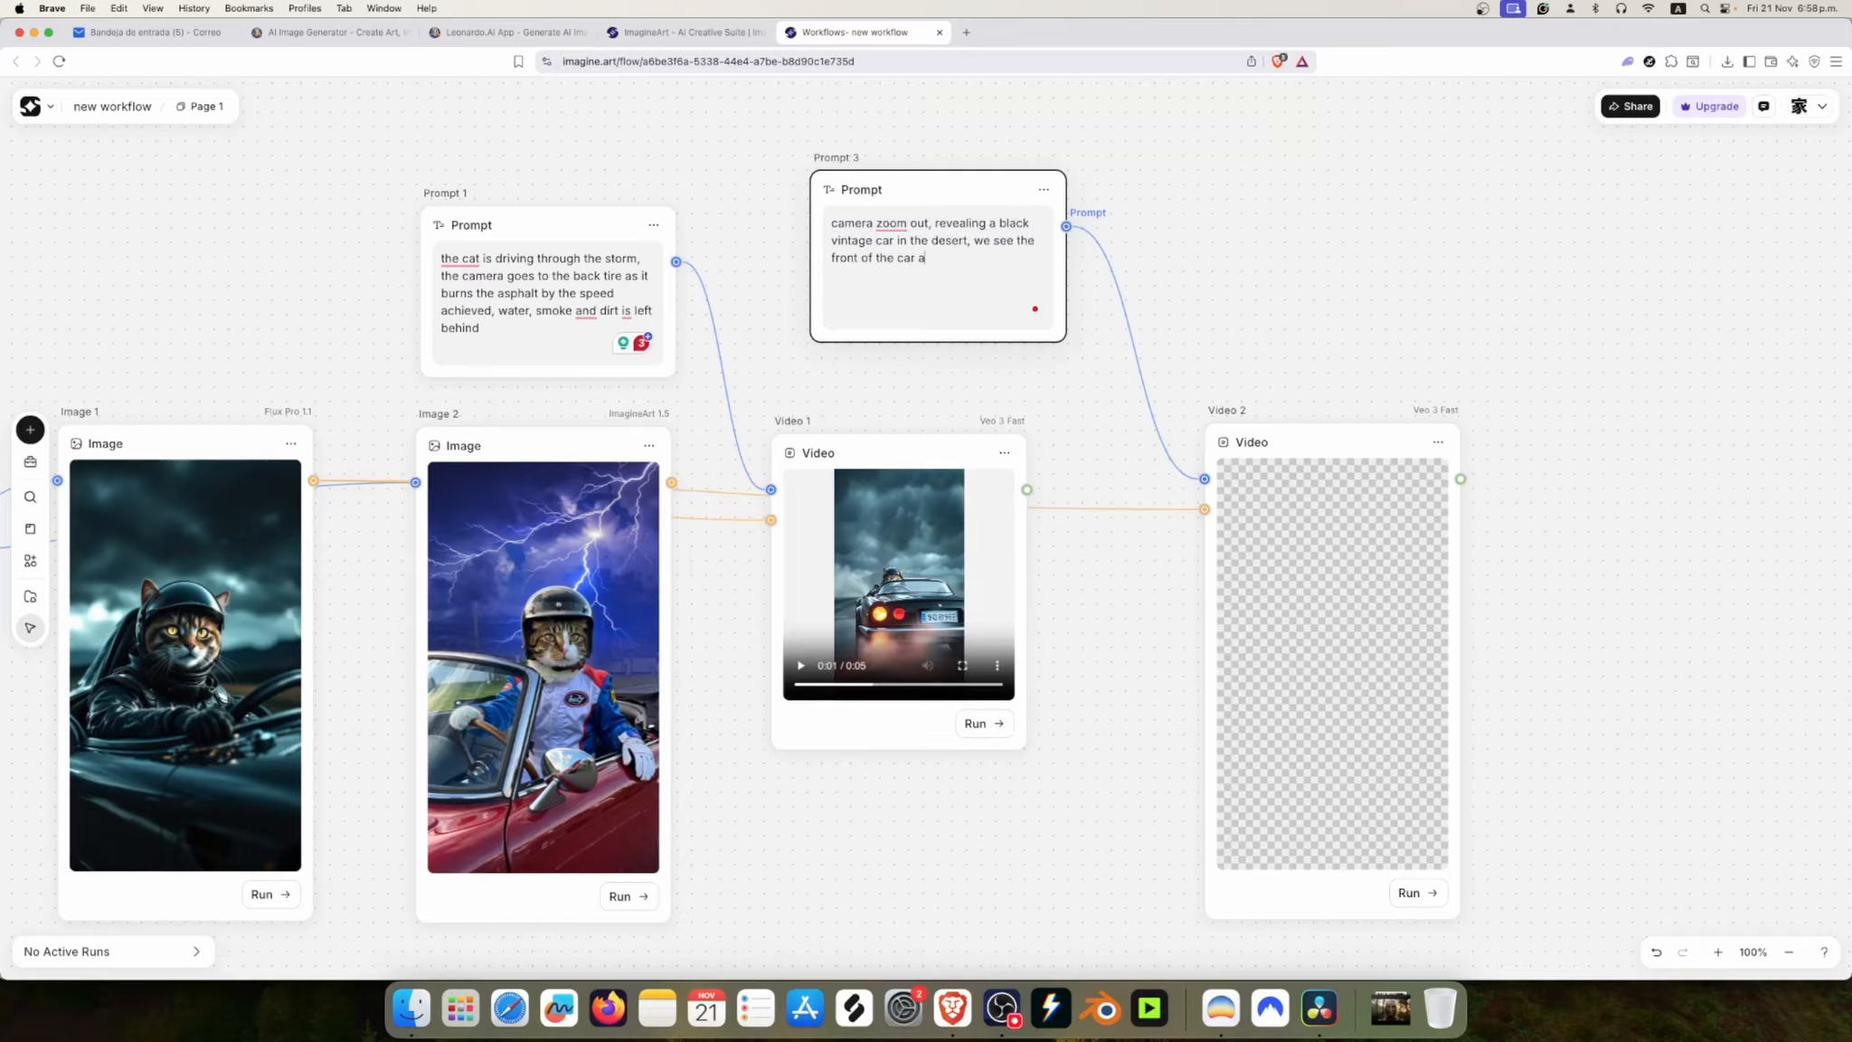
{"action": "left_click", "coordinate": [1639, 404]}
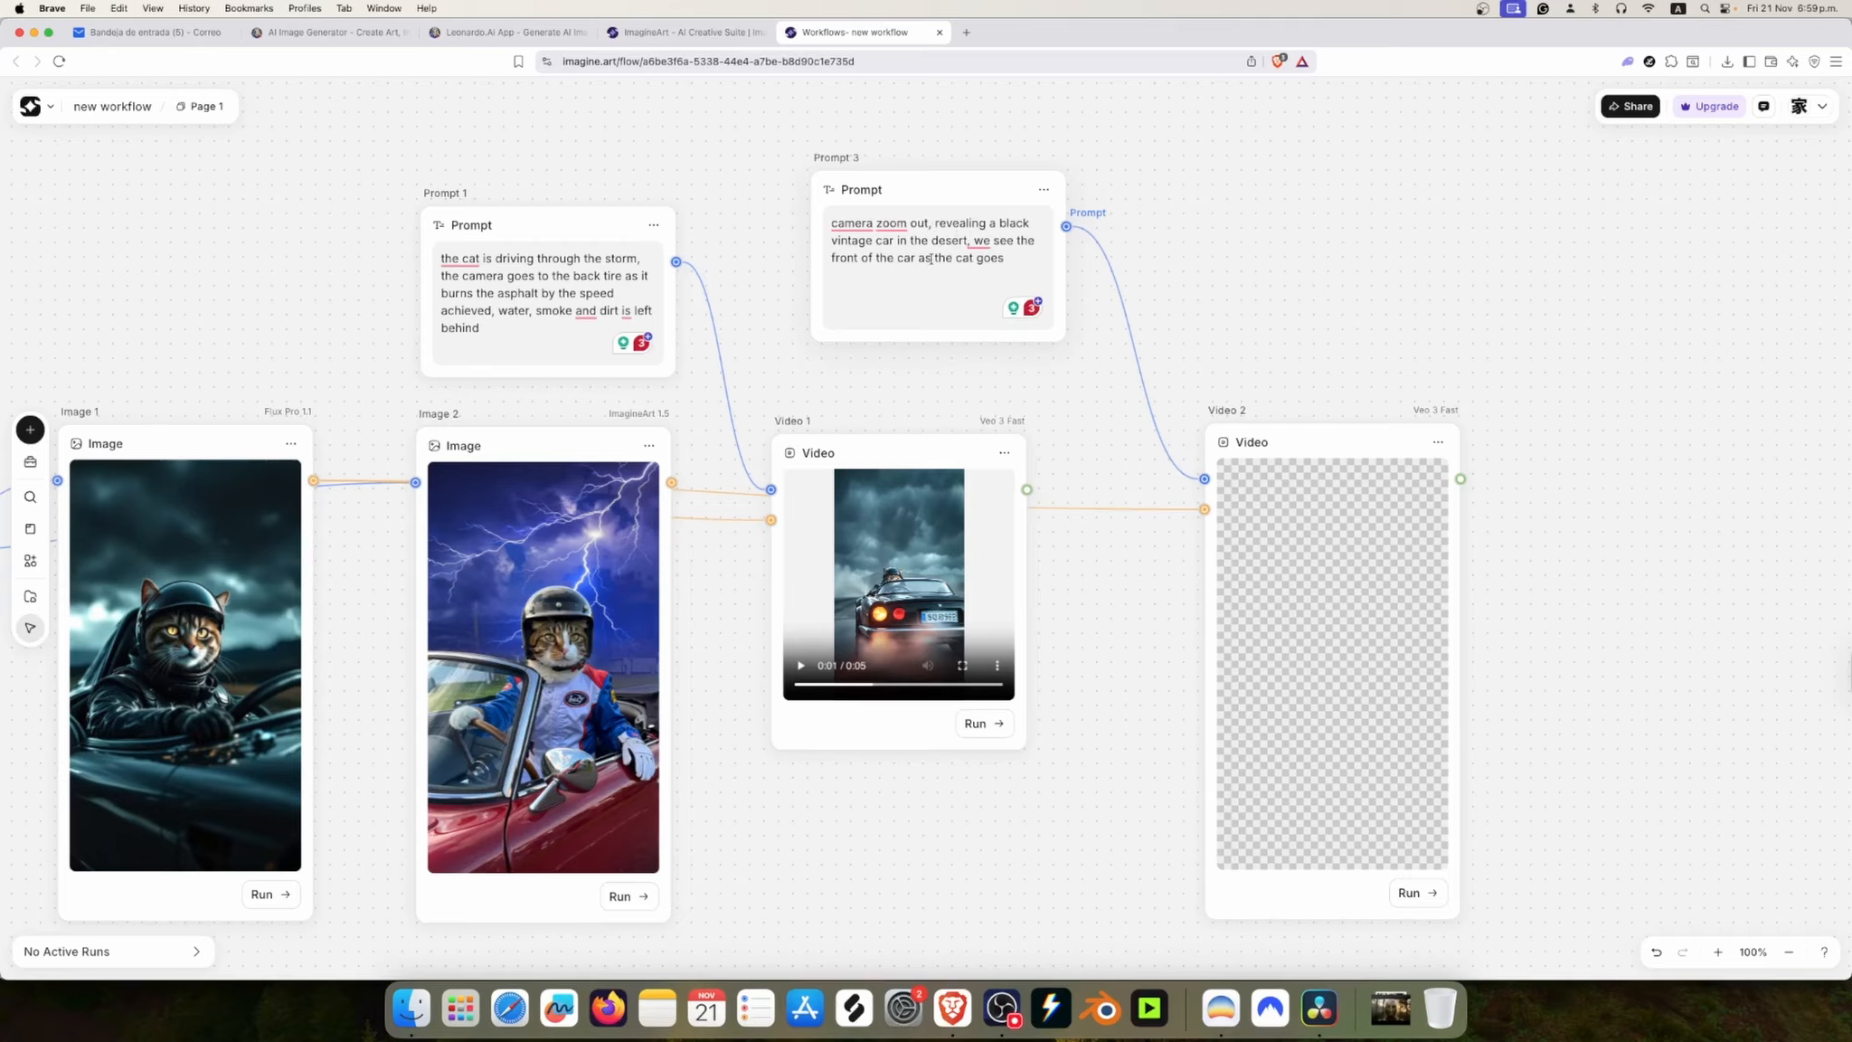
{"action": "left_click", "coordinate": [1013, 255]}
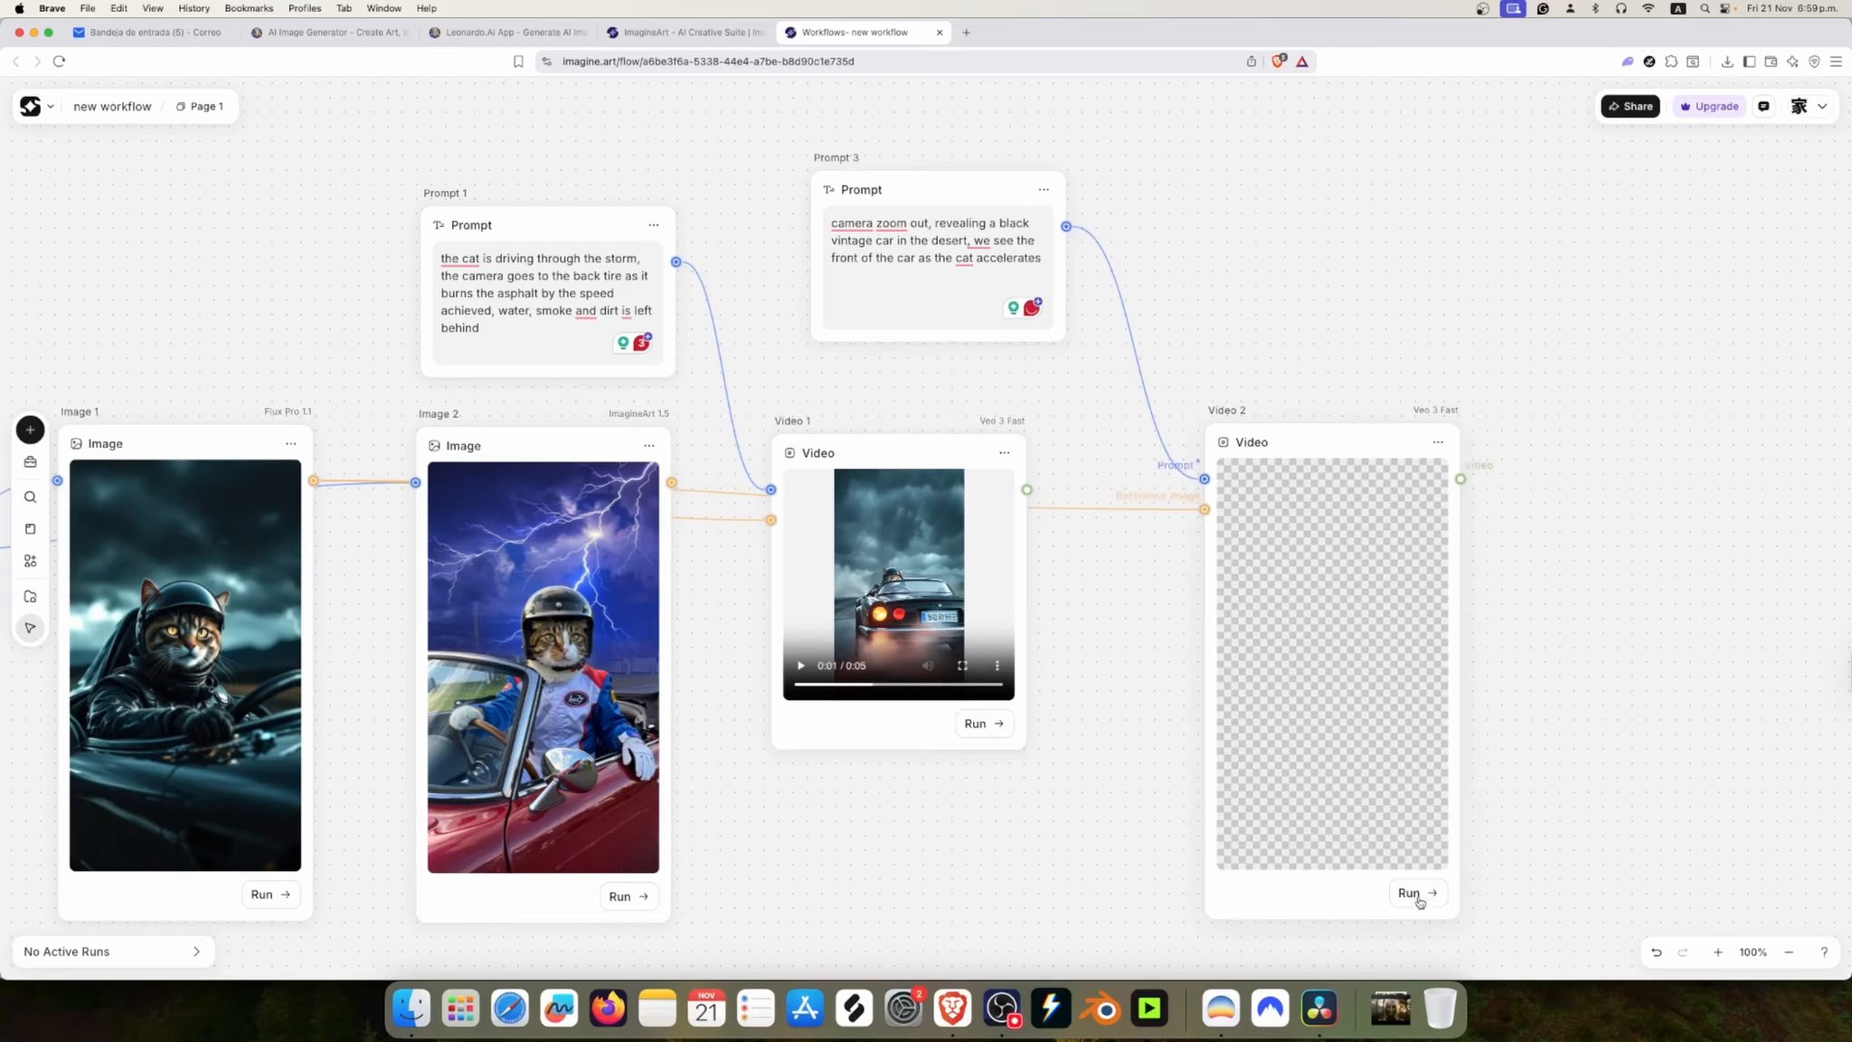
{"action": "left_click", "coordinate": [1418, 898]}
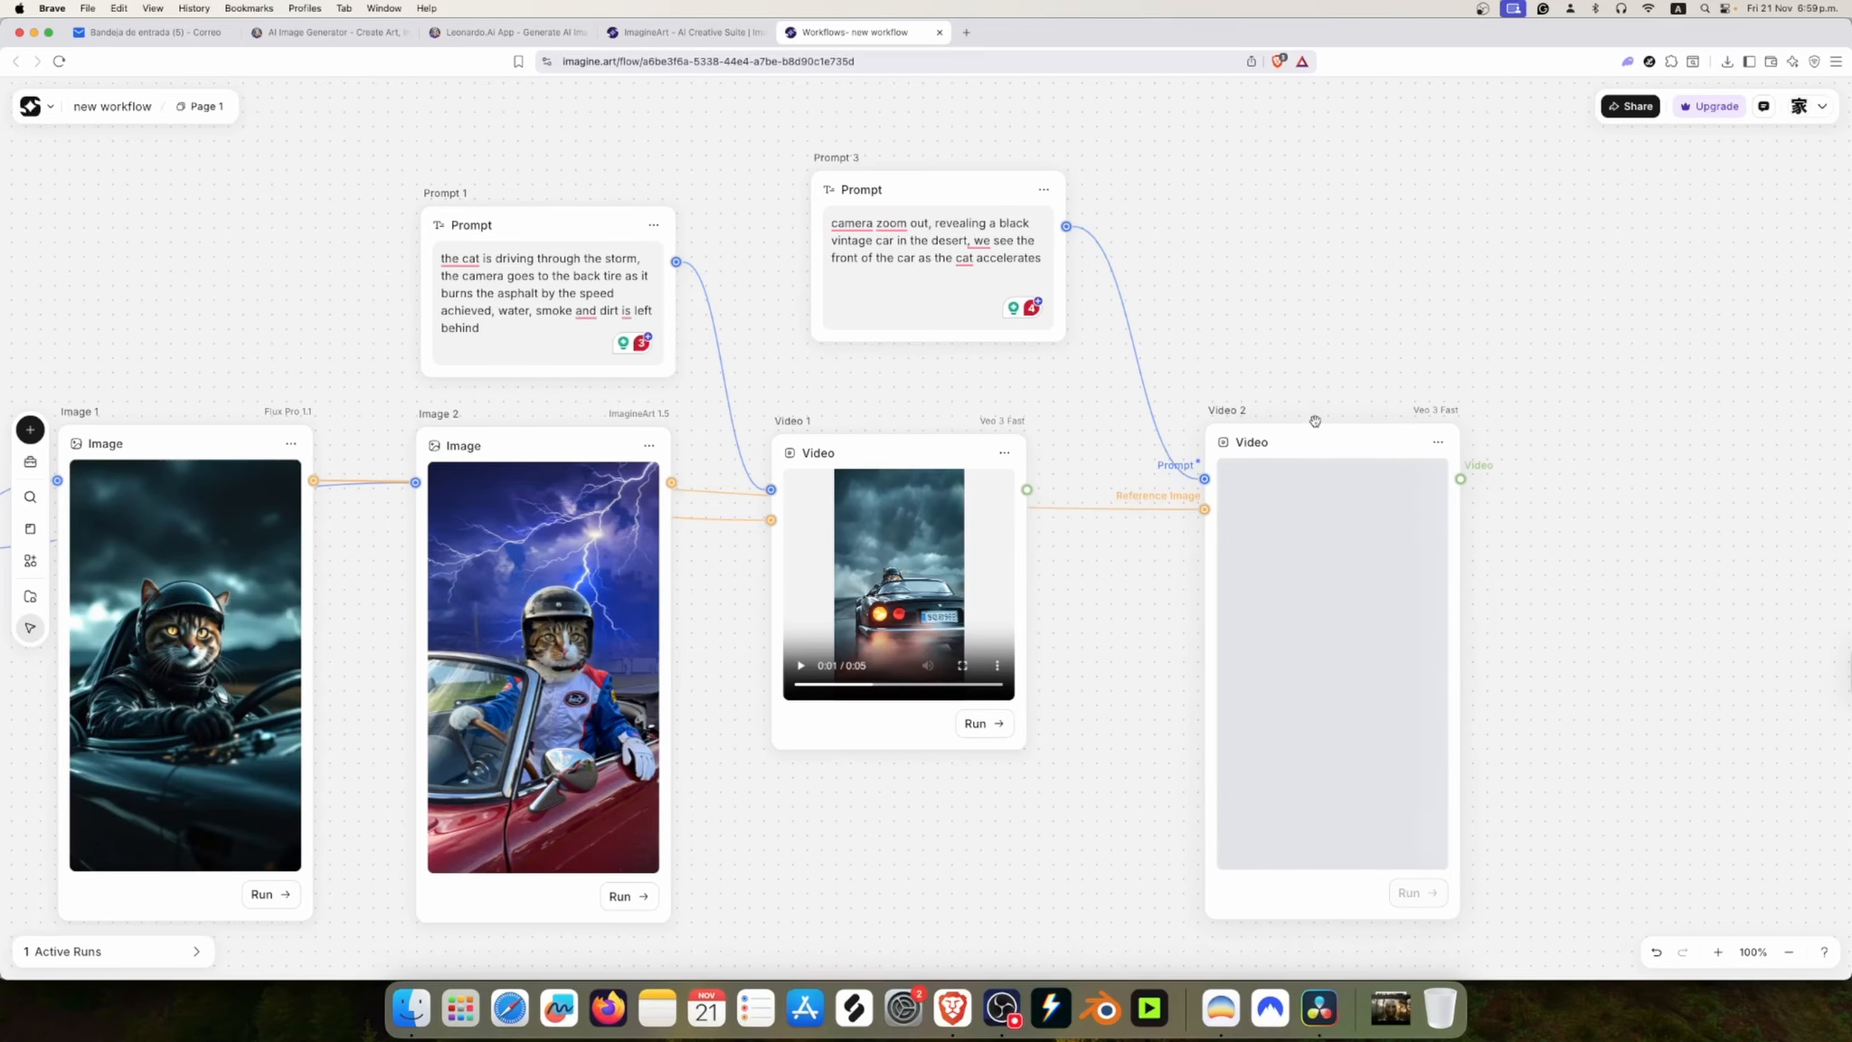
Step: Add a third video node beyond Video 2, move it slightly higher and set its model to Kling 2.1 Pro
{"action": "scroll", "coordinate": [1318, 307], "scroll_direction": "down", "scroll_amount": 5}
{"action": "scroll", "coordinate": [1316, 312], "scroll_direction": "up", "scroll_amount": 4}
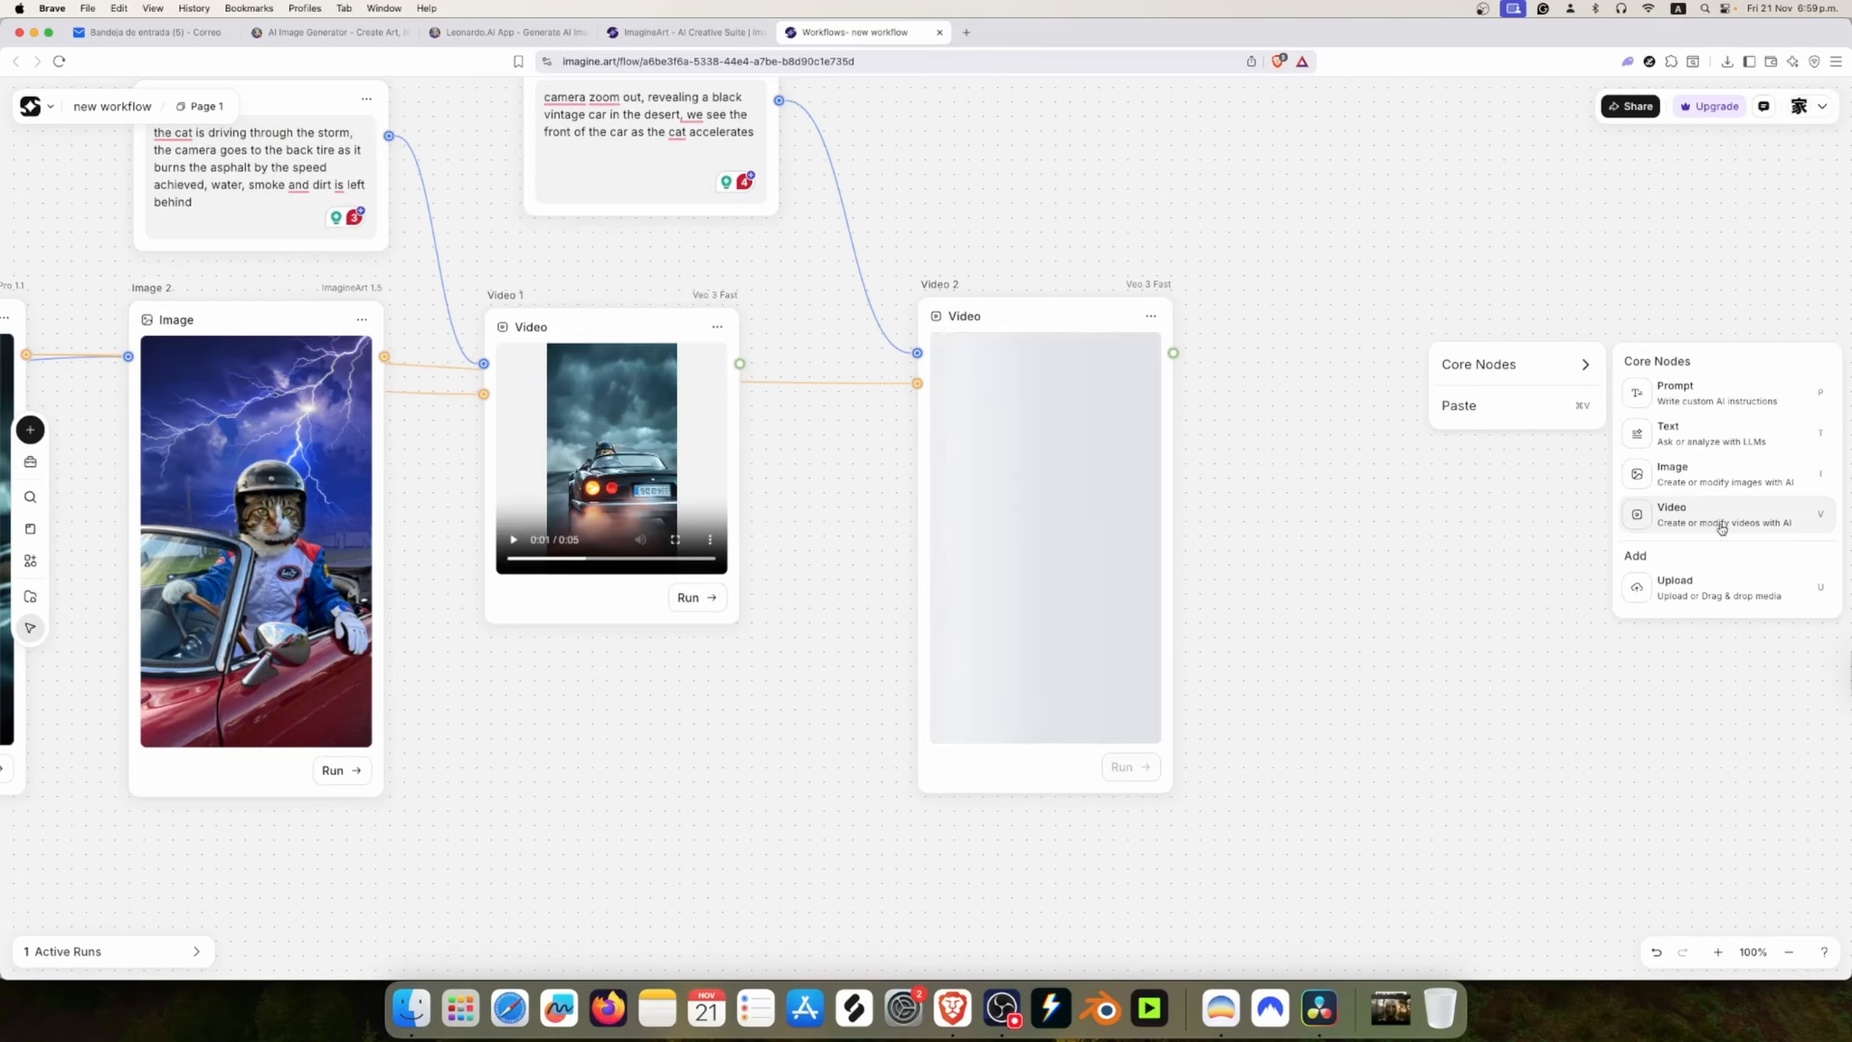
{"action": "left_click", "coordinate": [1718, 521]}
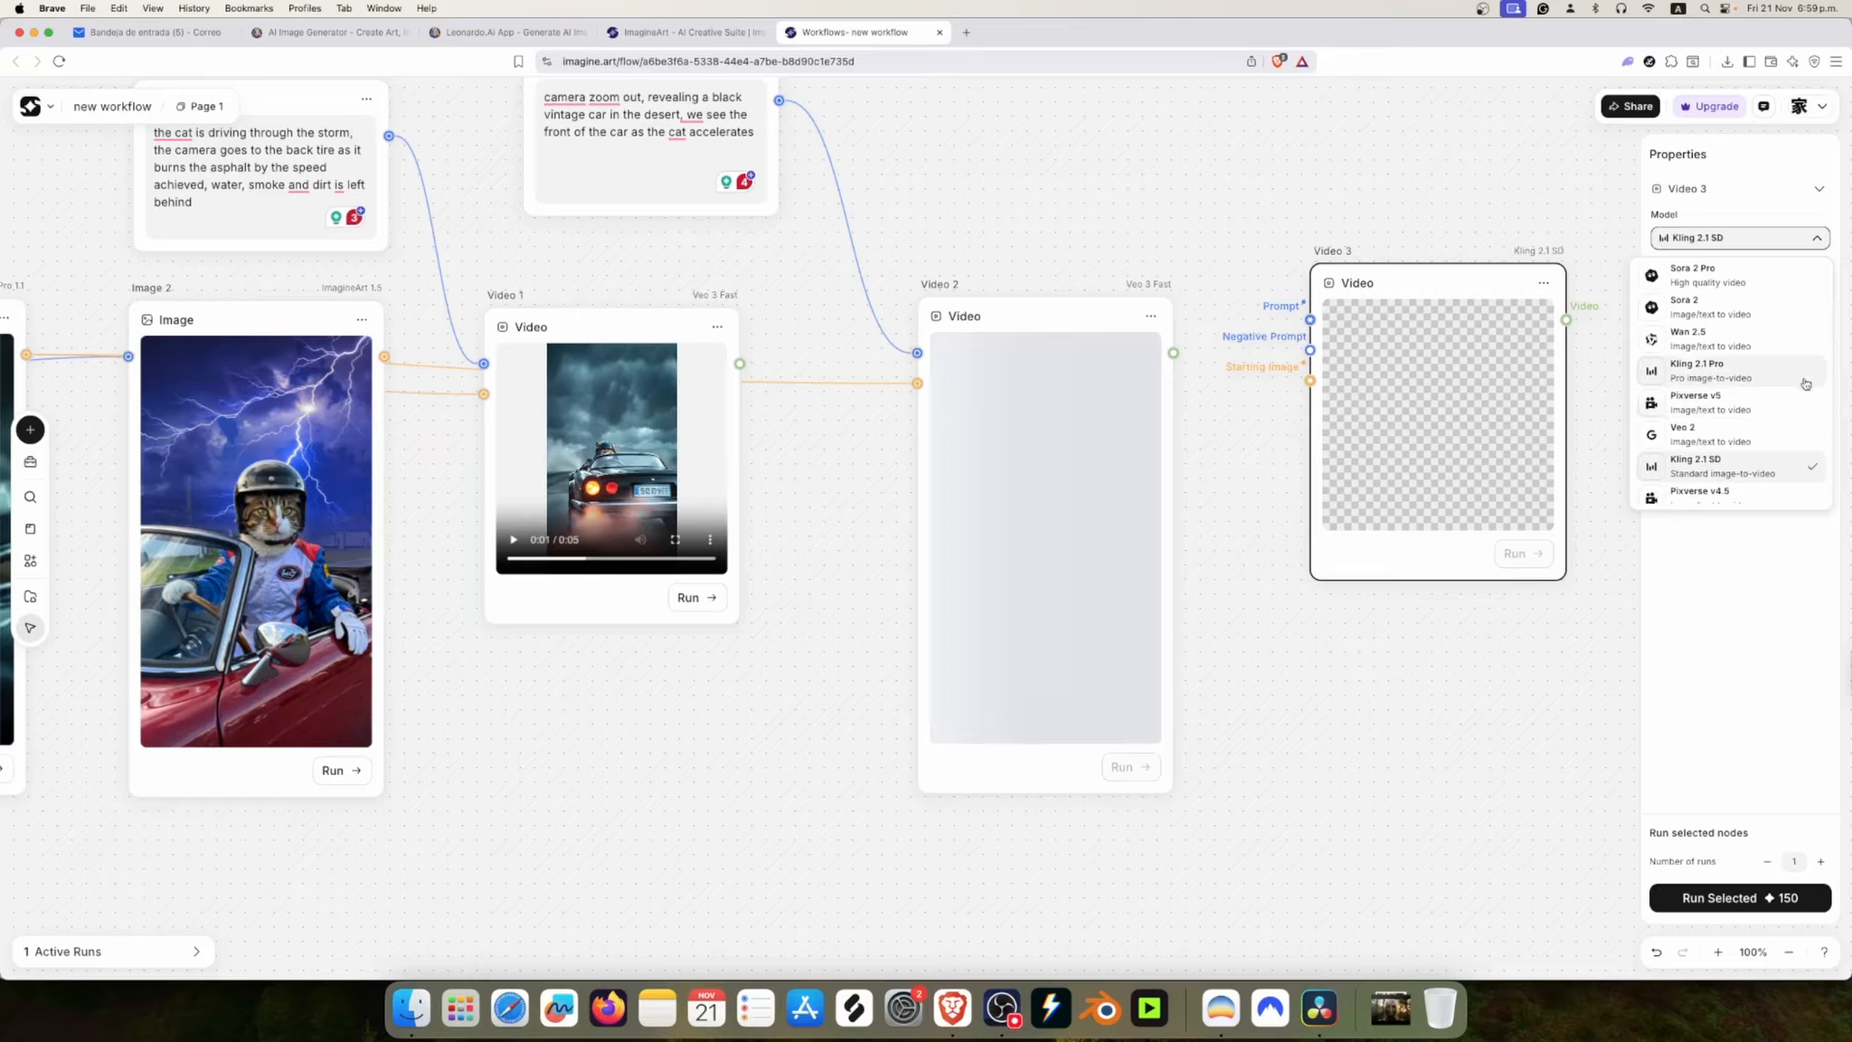
{"action": "left_click", "coordinate": [1803, 379]}
{"action": "left_click_drag", "start_coordinate": [1441, 282], "coordinate": [1448, 204]}
{"action": "left_click", "coordinate": [1727, 395]}
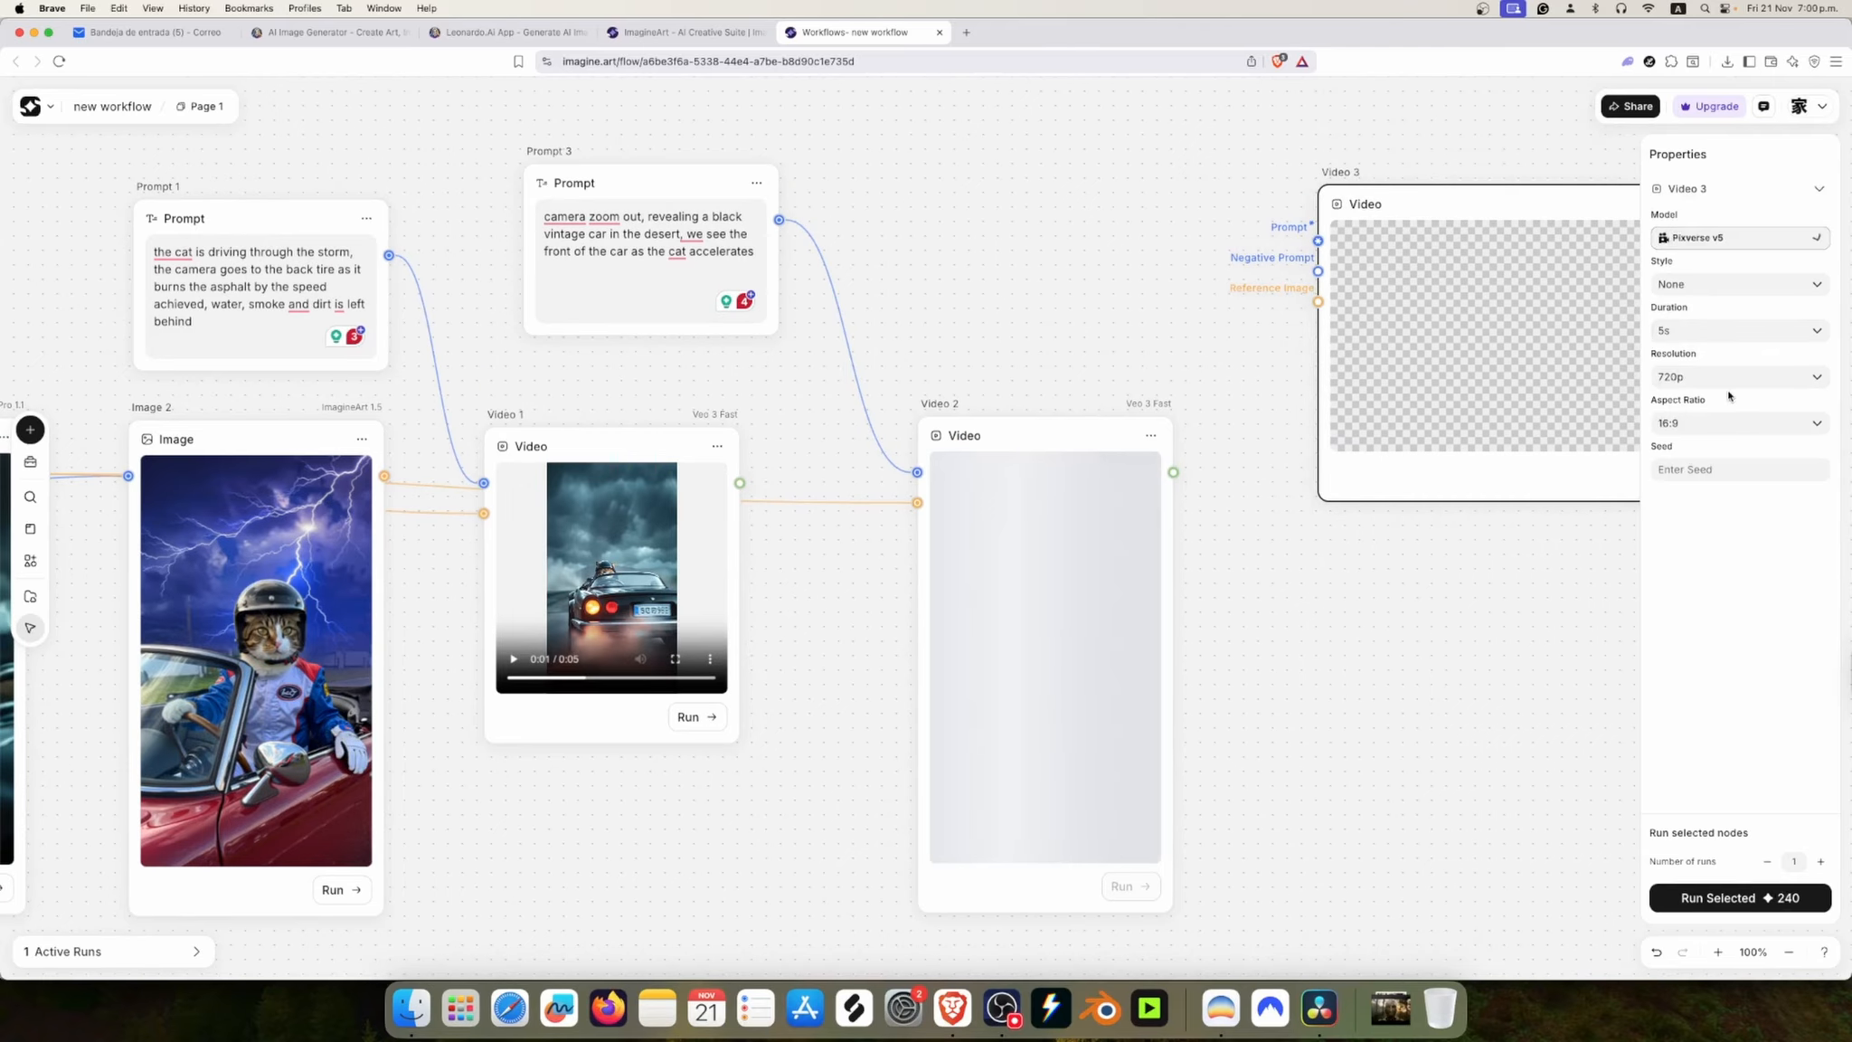
{"action": "left_click", "coordinate": [1754, 239]}
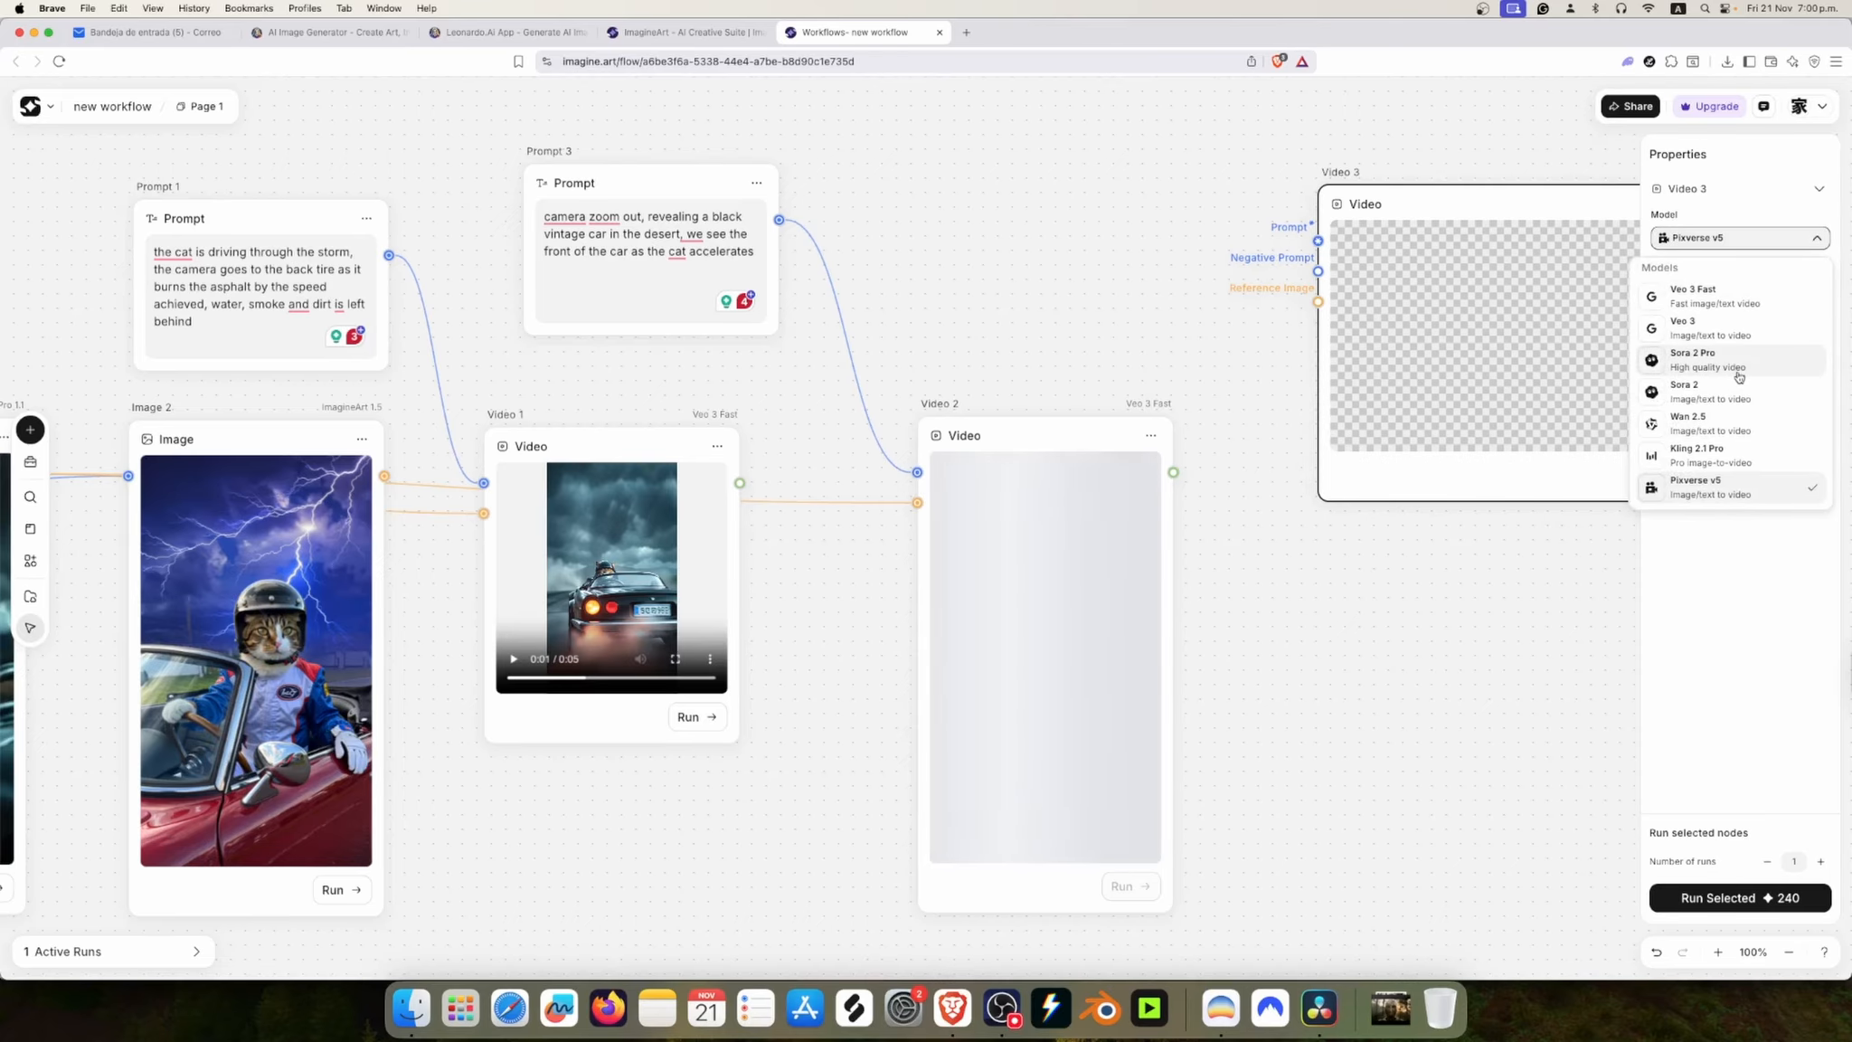
{"action": "left_click", "coordinate": [1724, 460]}
Step: Connect Prompt 3 to Video 3's prompt input and Image 1 to its first frame input
{"action": "left_click_drag", "start_coordinate": [785, 222], "coordinate": [1318, 240]}
{"action": "left_click", "coordinate": [1194, 193]}
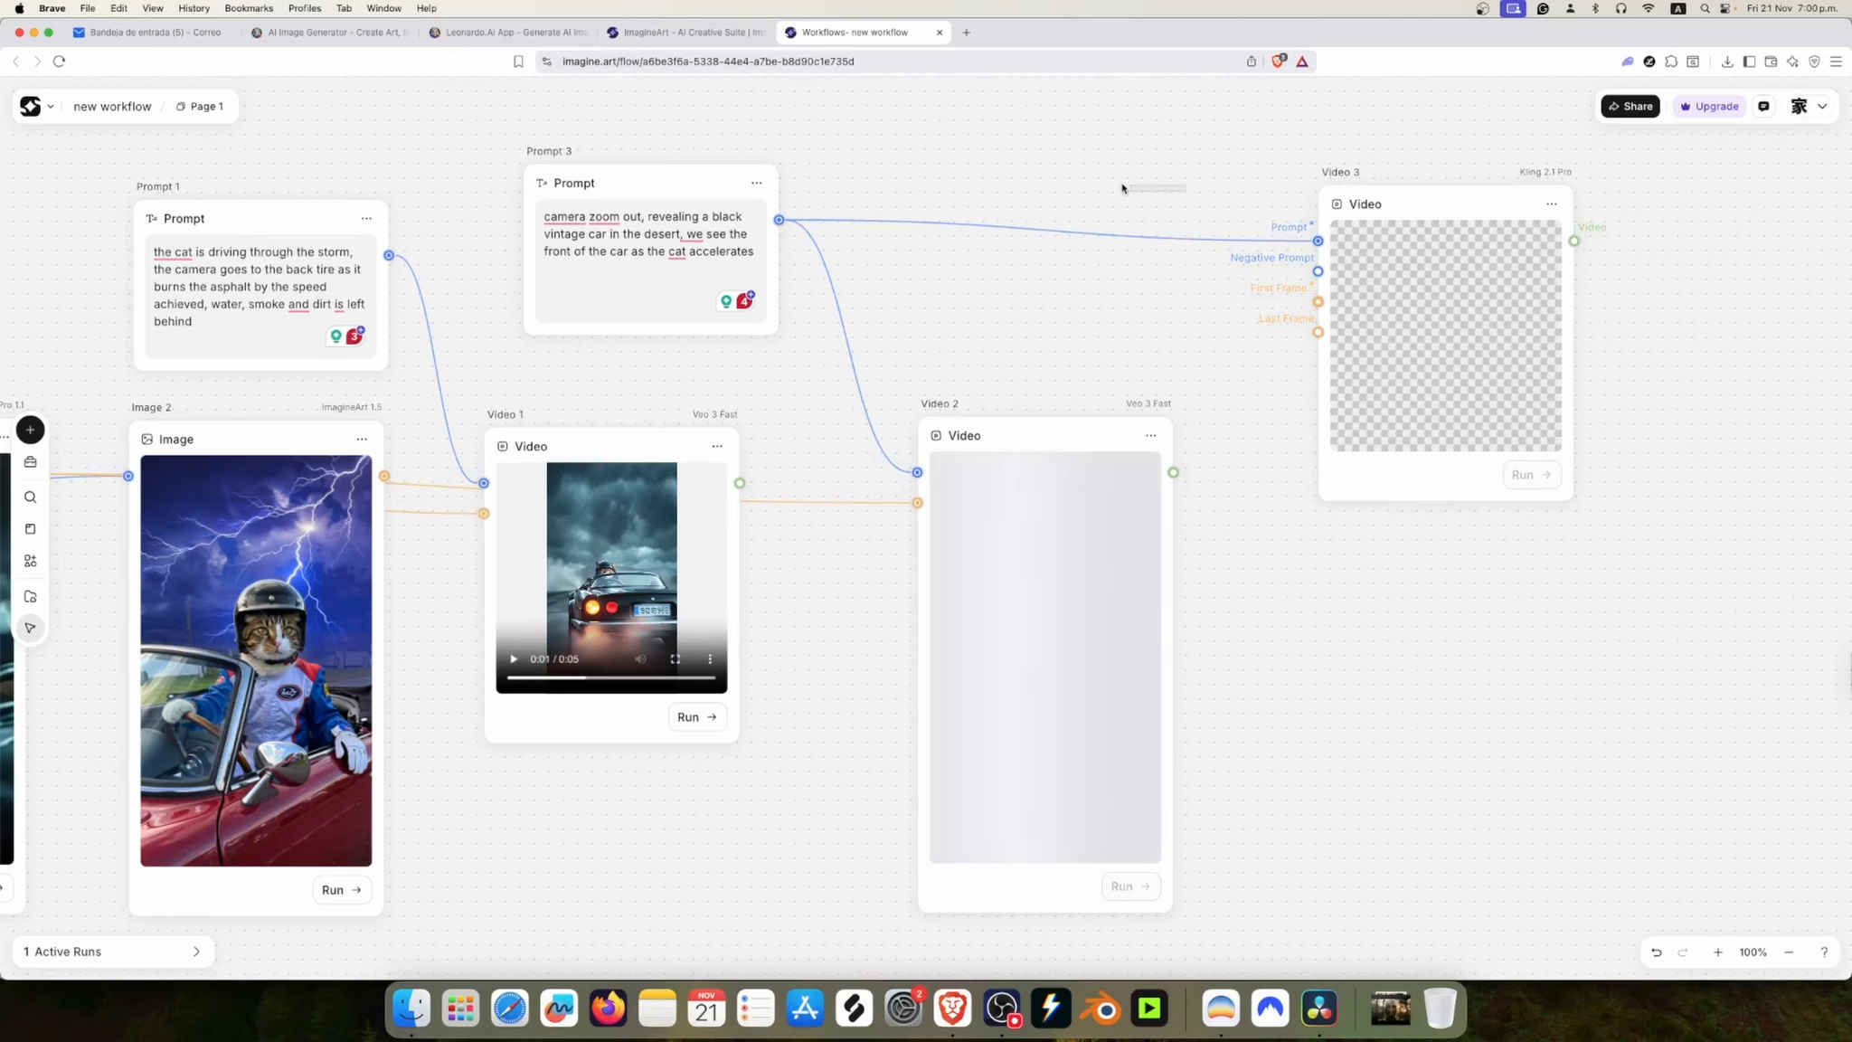
{"action": "scroll", "coordinate": [994, 327], "scroll_direction": "down", "scroll_amount": 4}
{"action": "scroll", "coordinate": [877, 330], "scroll_direction": "up", "scroll_amount": 3}
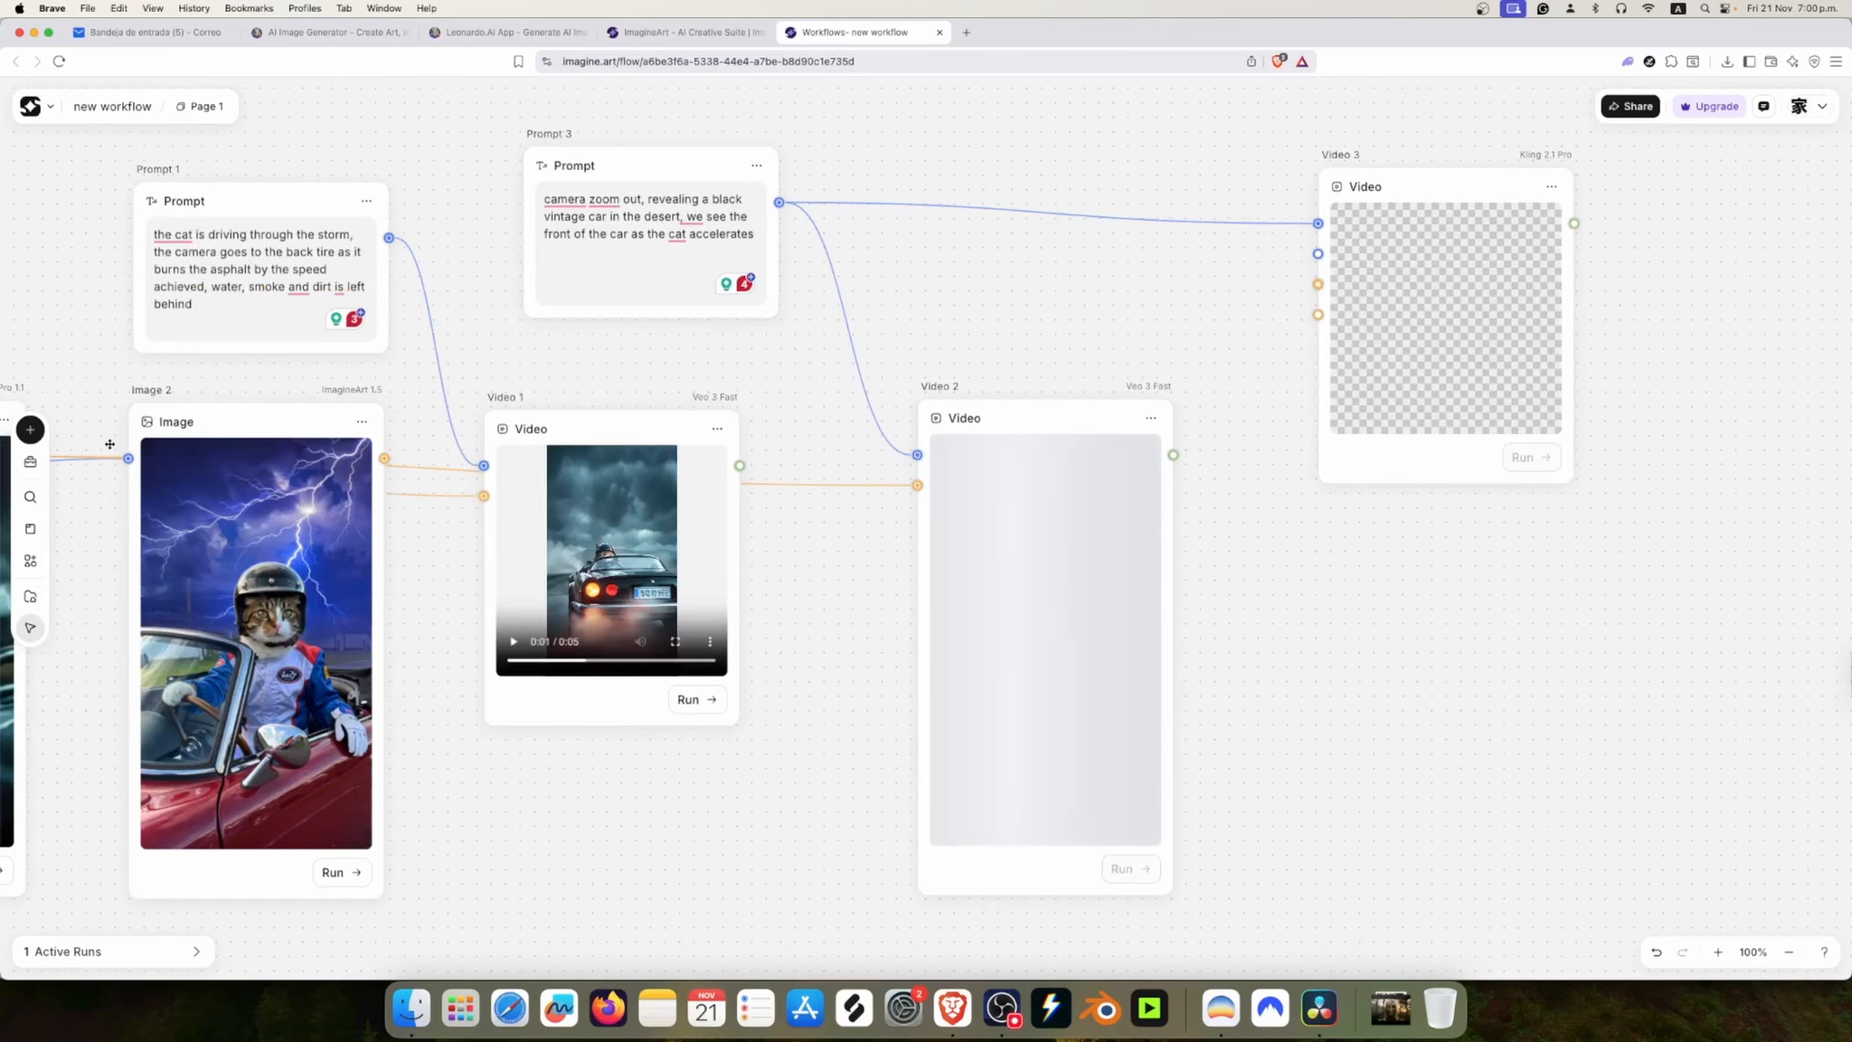
{"action": "left_click_drag", "start_coordinate": [723, 773], "coordinate": [829, 773]}
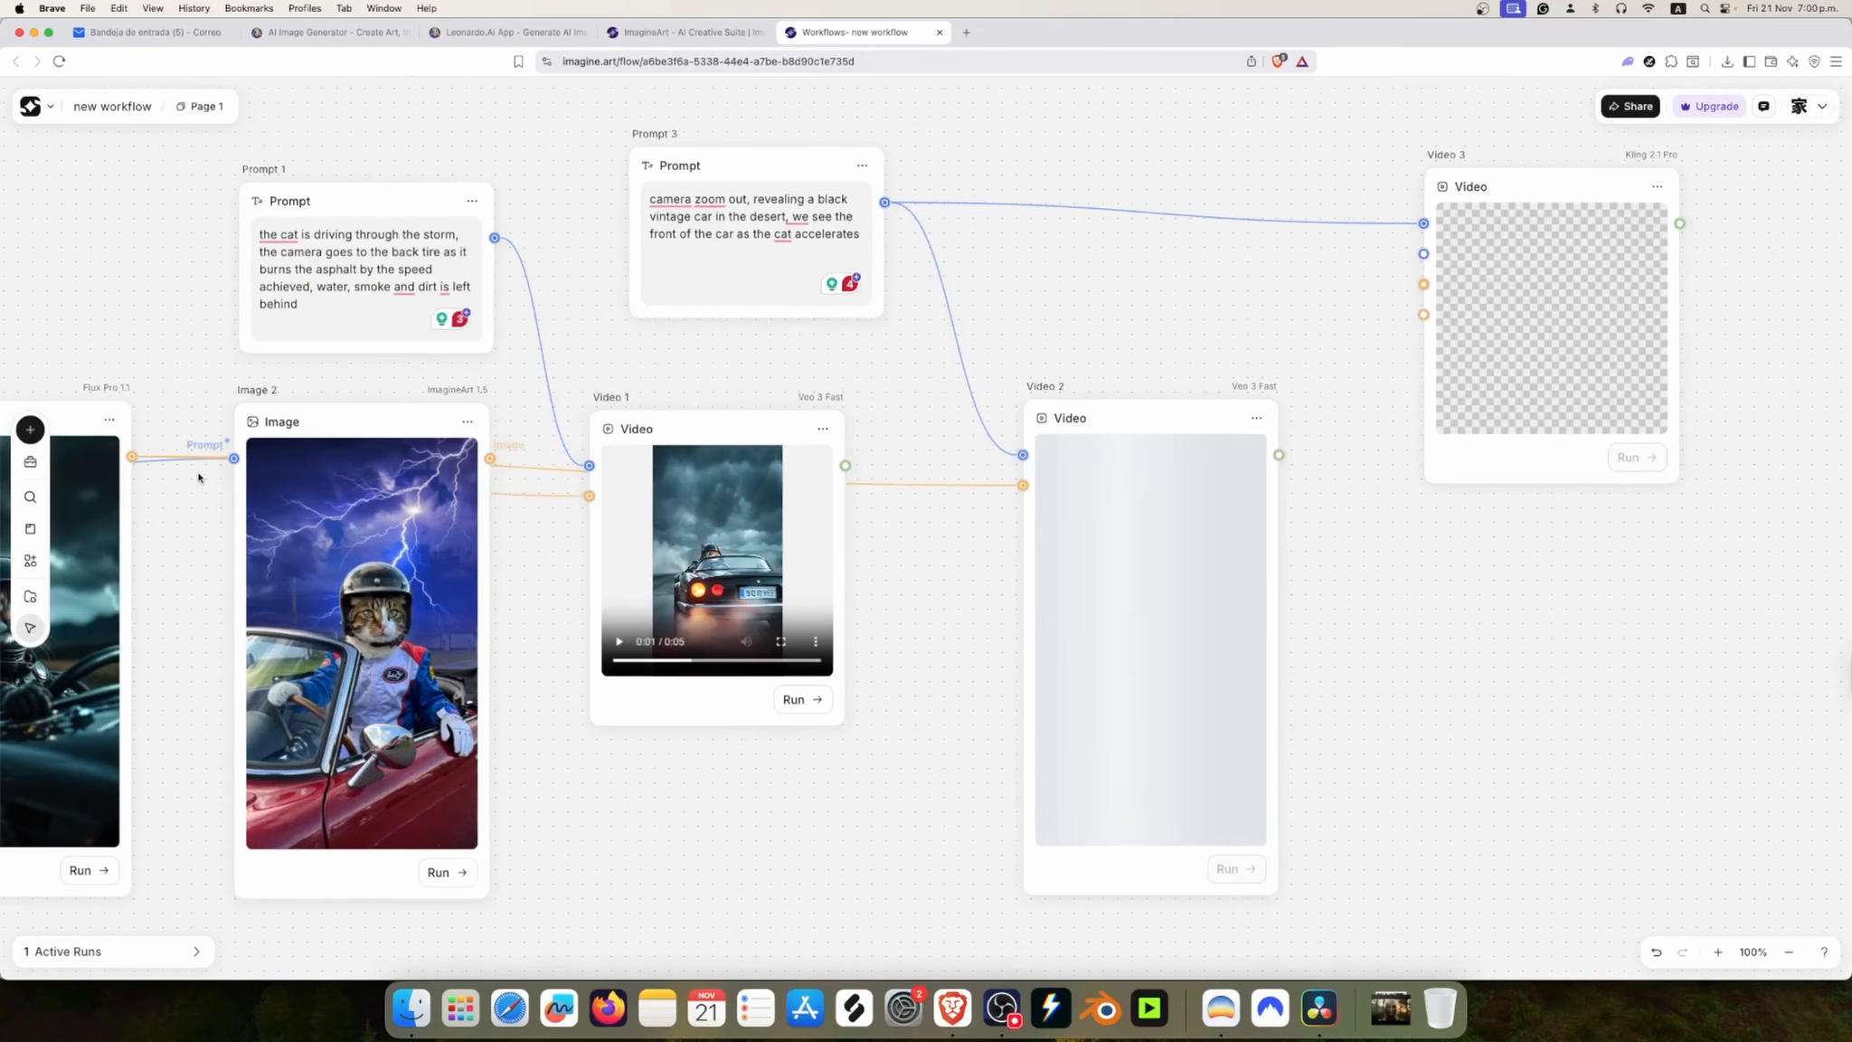
{"action": "left_click_drag", "start_coordinate": [132, 457], "coordinate": [1424, 284]}
Step: Run the Video 3 node to generate the Kling 2.1 Pro clip
{"action": "left_click", "coordinate": [1442, 228]}
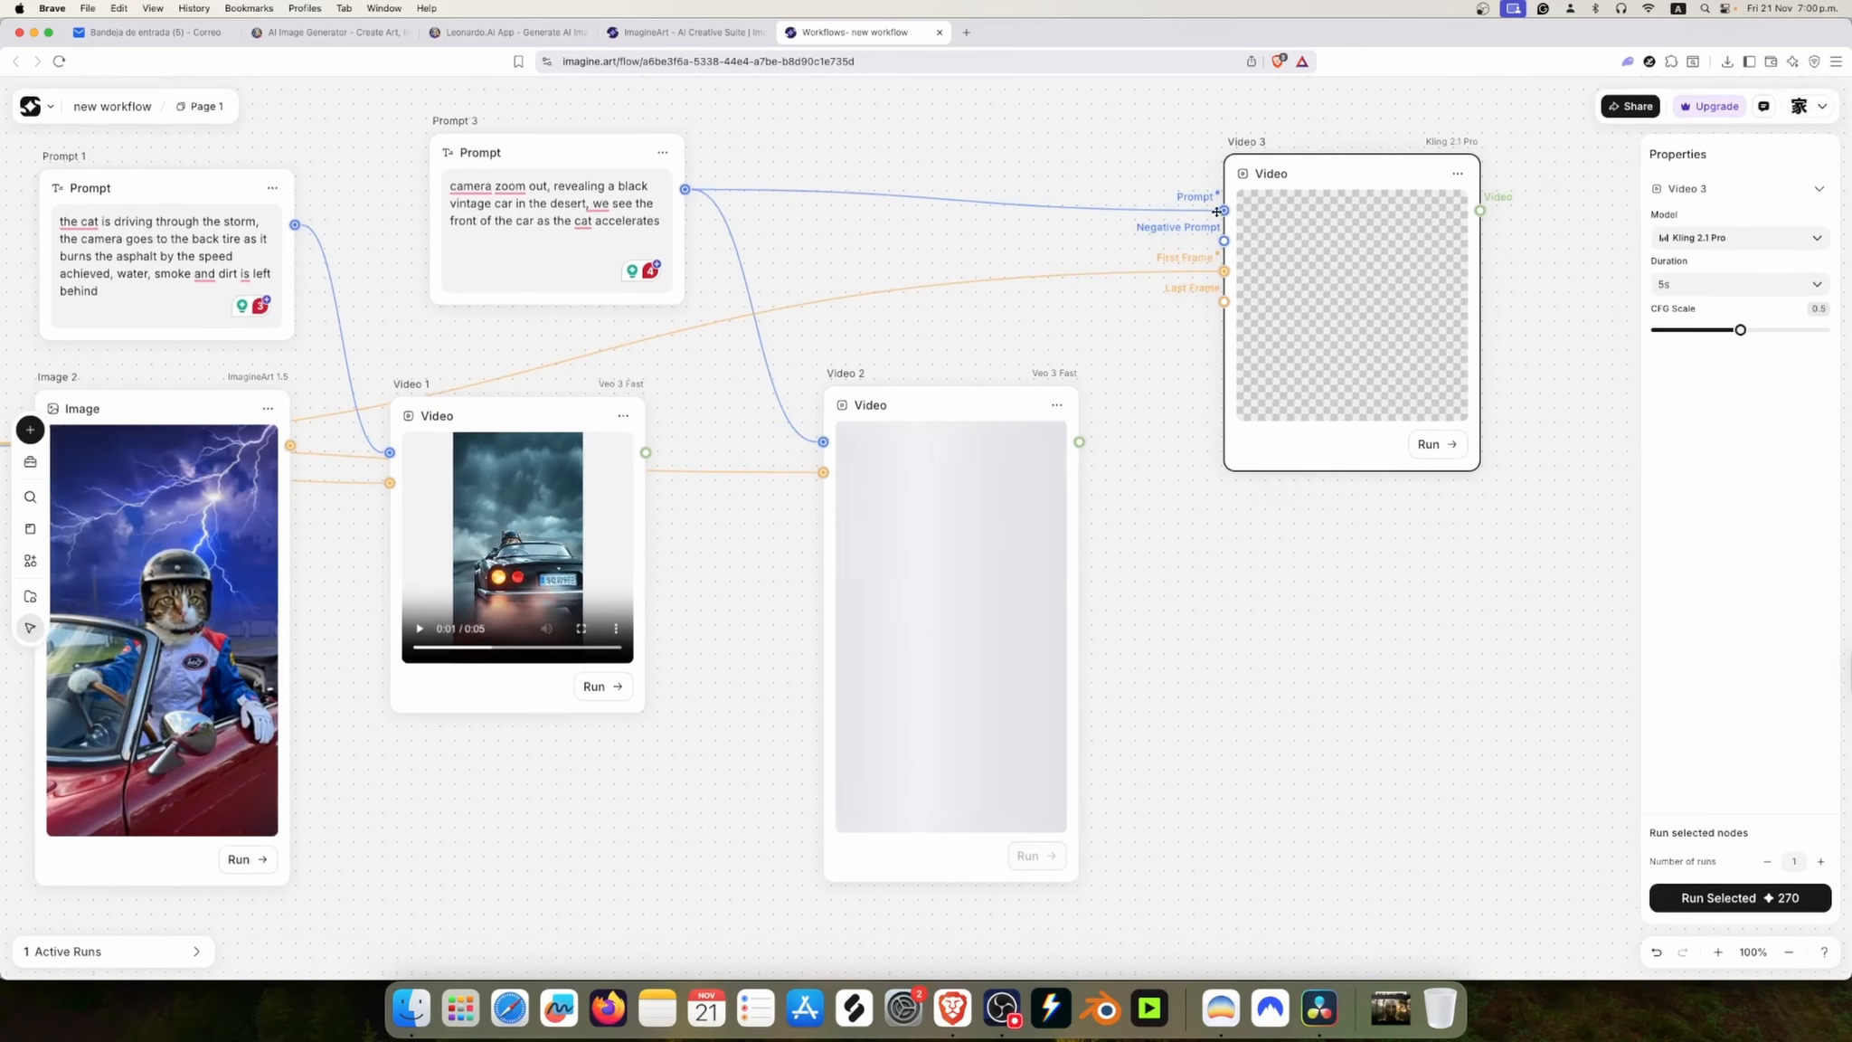
{"action": "left_click_drag", "start_coordinate": [1302, 480], "coordinate": [1207, 475]}
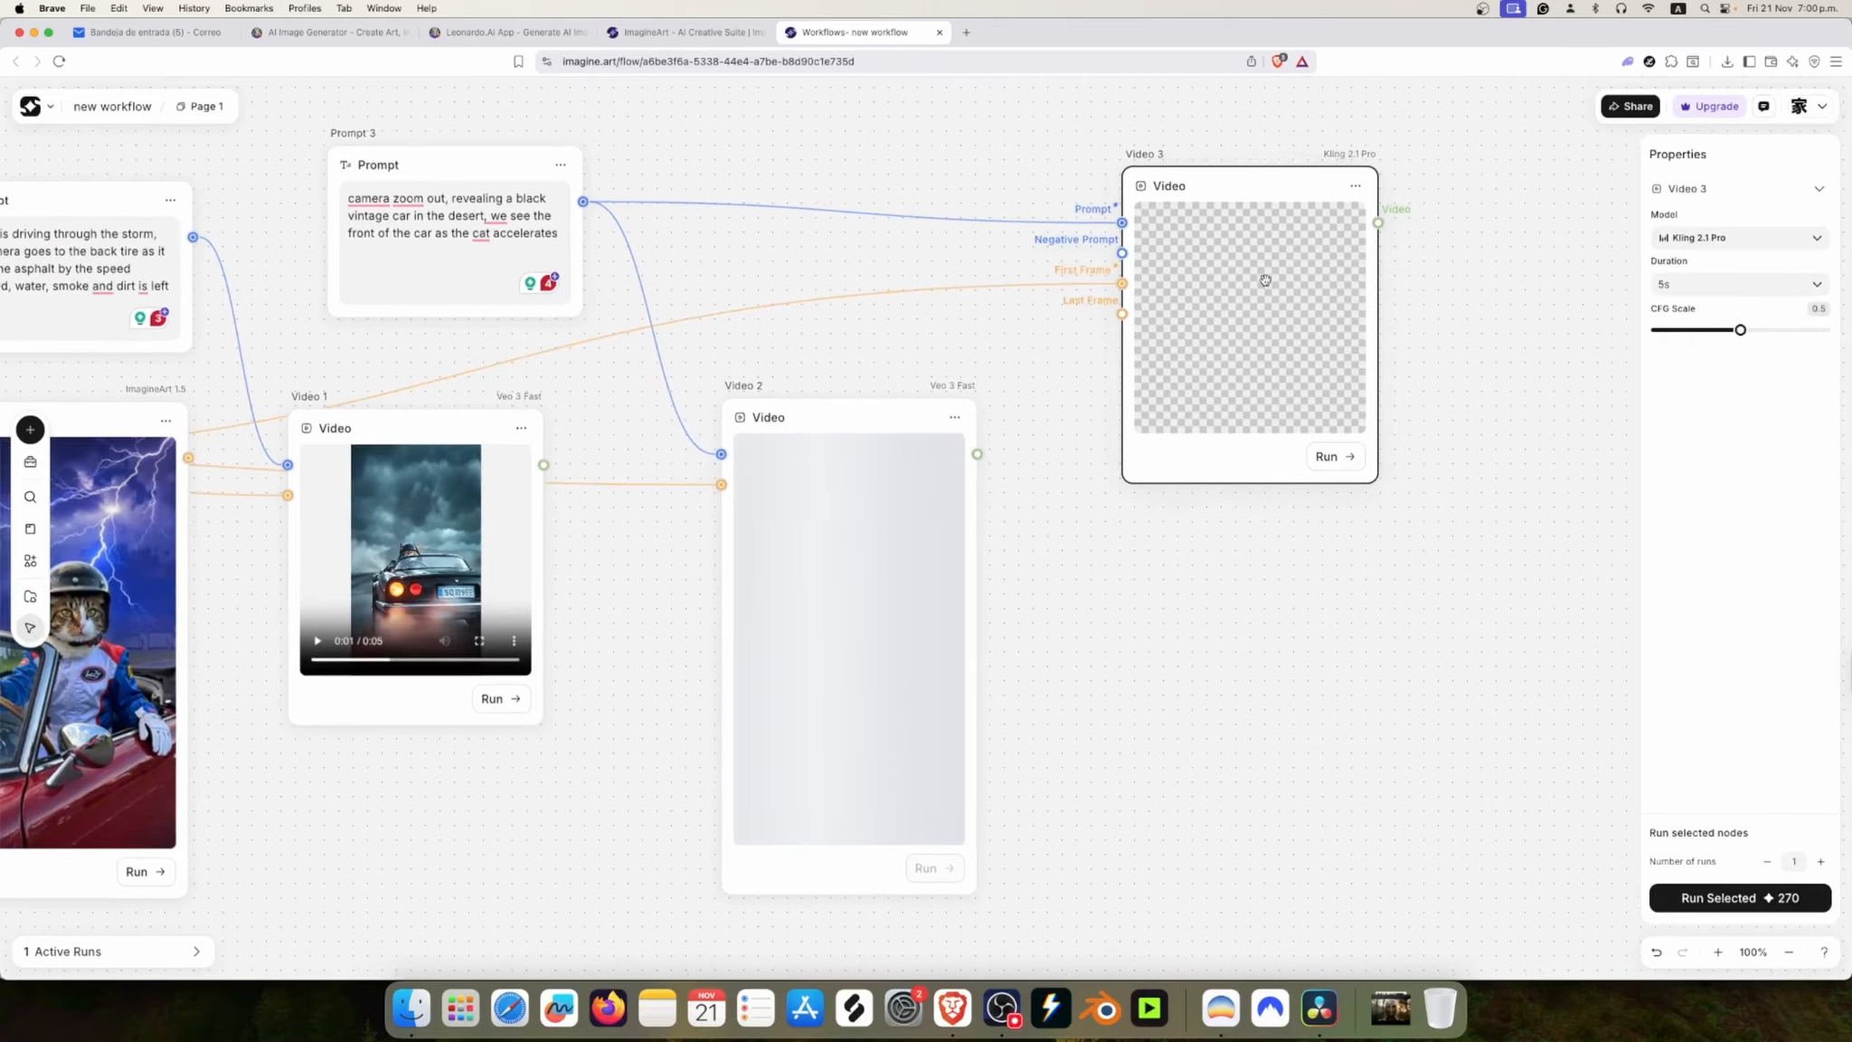
{"action": "left_click", "coordinate": [1335, 459]}
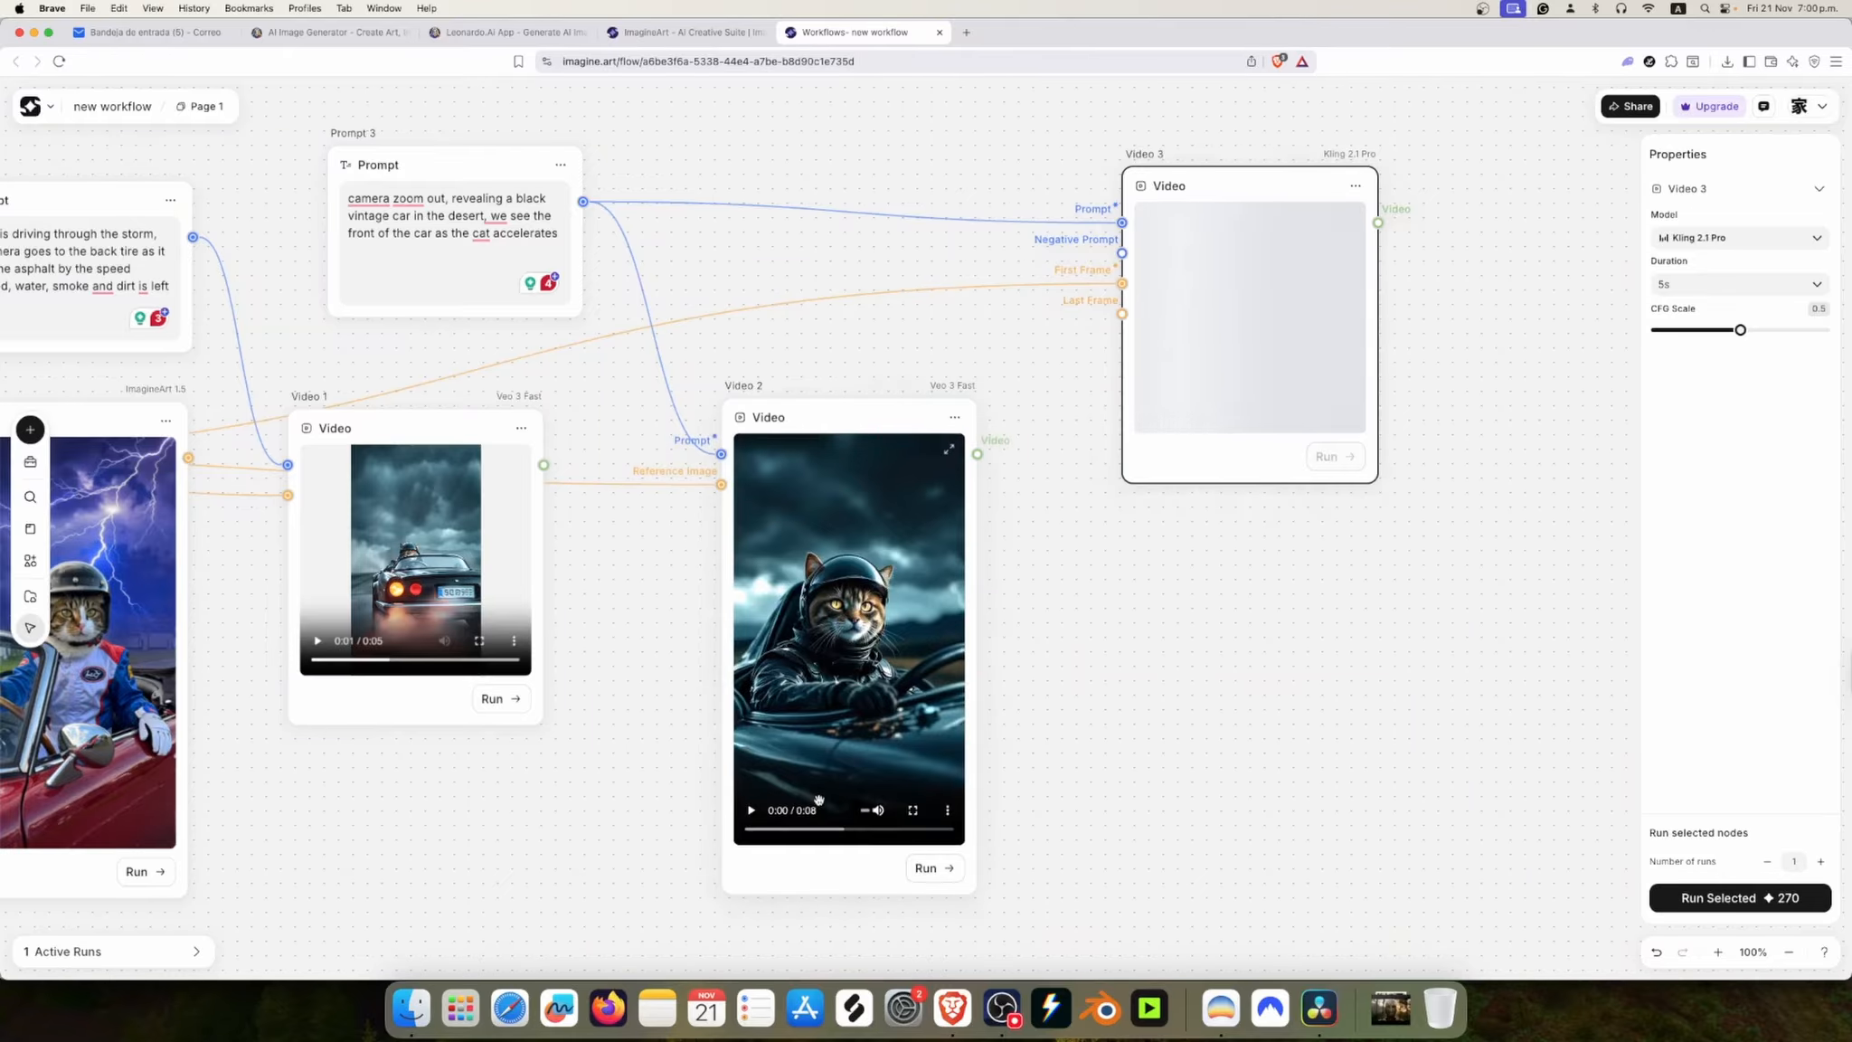
Step: Play the Veo 3 Fast clip generated in Video 2
{"action": "left_click", "coordinate": [804, 698]}
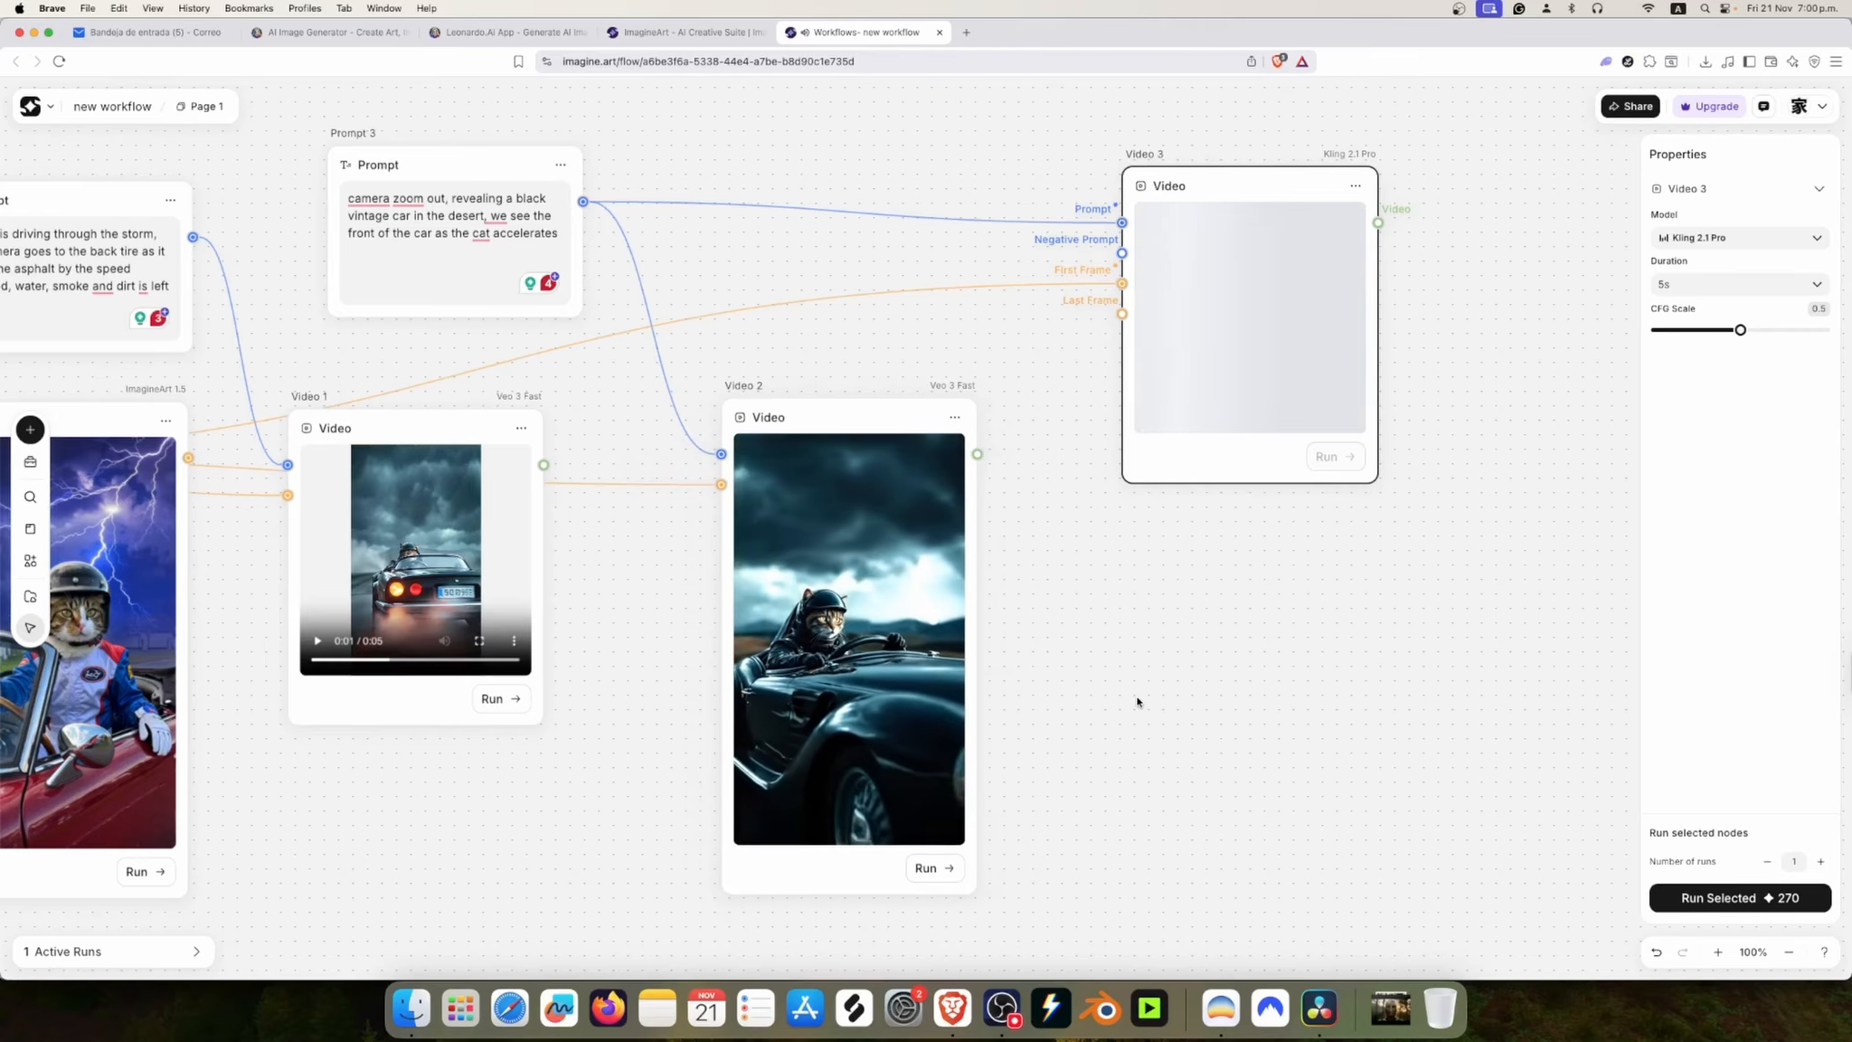
{"action": "double_click", "coordinate": [898, 746]}
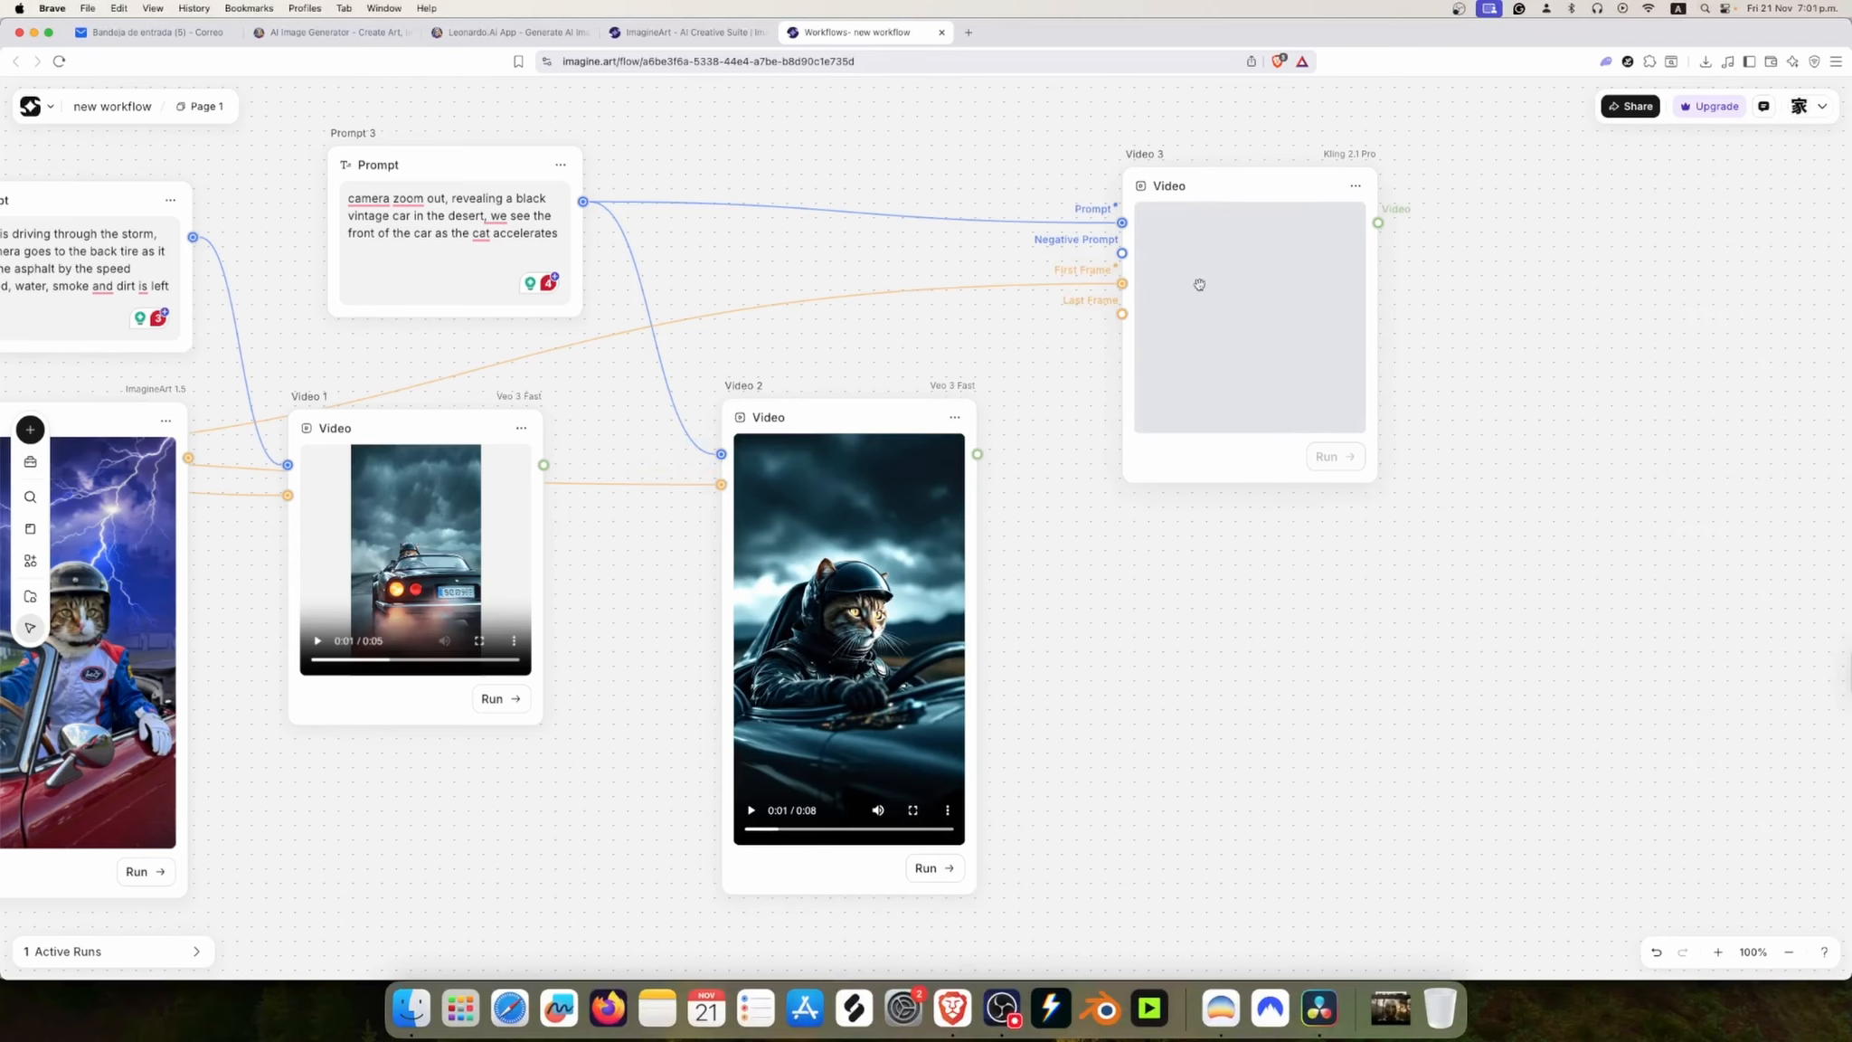
Step: Play Video 3's clip at full screen, return to the canvas and position the node lower beside Video 2
{"action": "left_click_drag", "start_coordinate": [1219, 208], "coordinate": [1197, 258]}
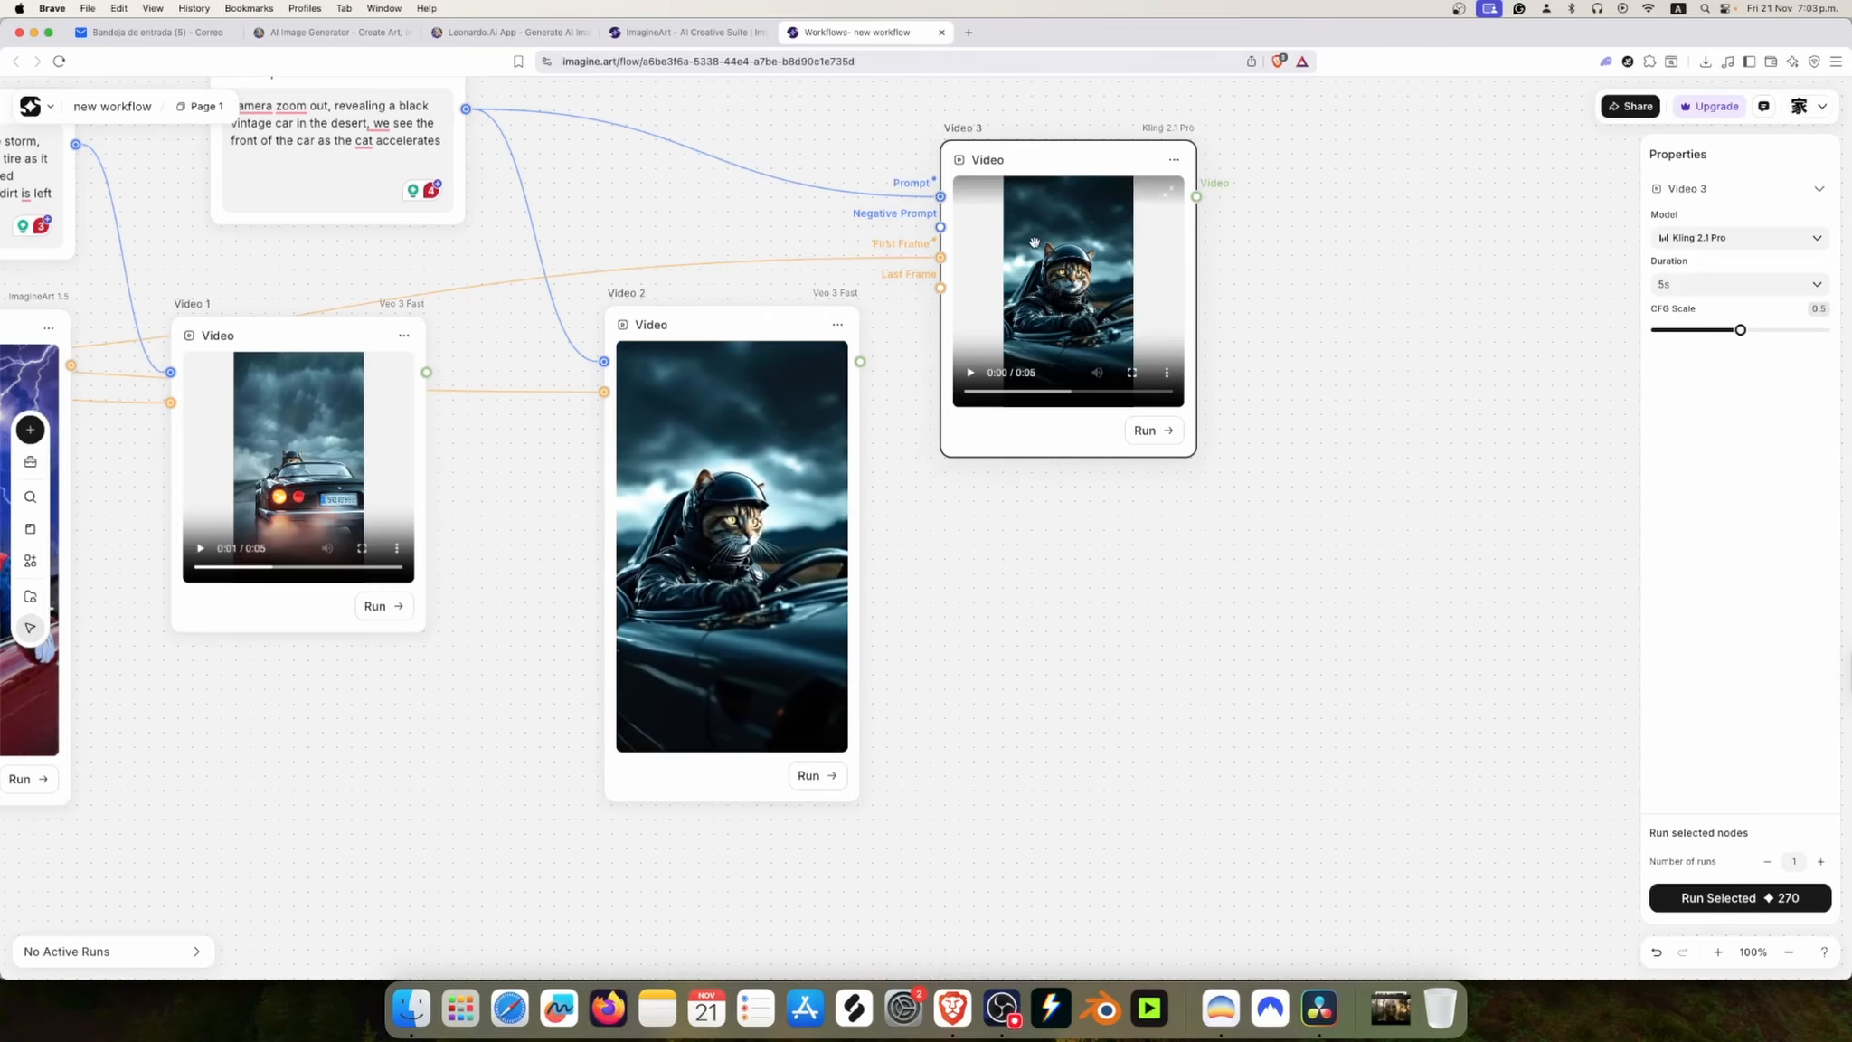
{"action": "left_click_drag", "start_coordinate": [1060, 168], "coordinate": [1064, 189]}
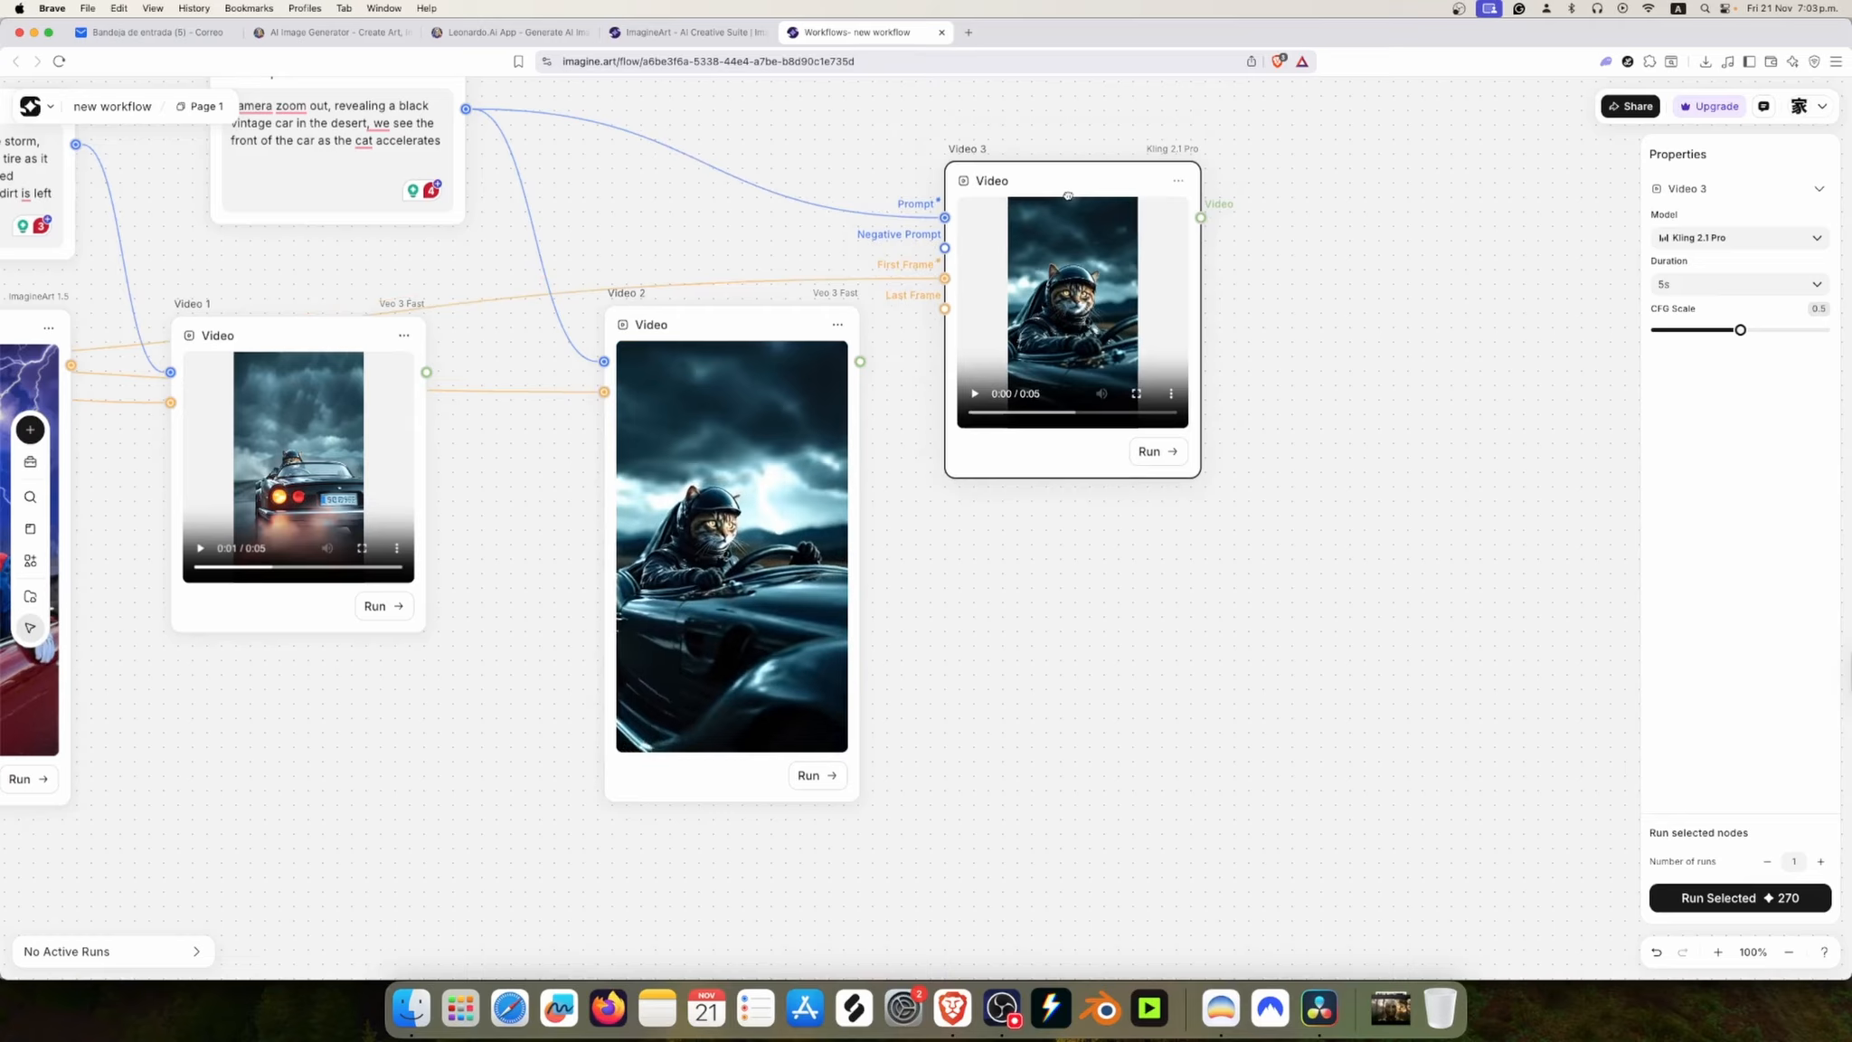
{"action": "left_click", "coordinate": [1135, 393]}
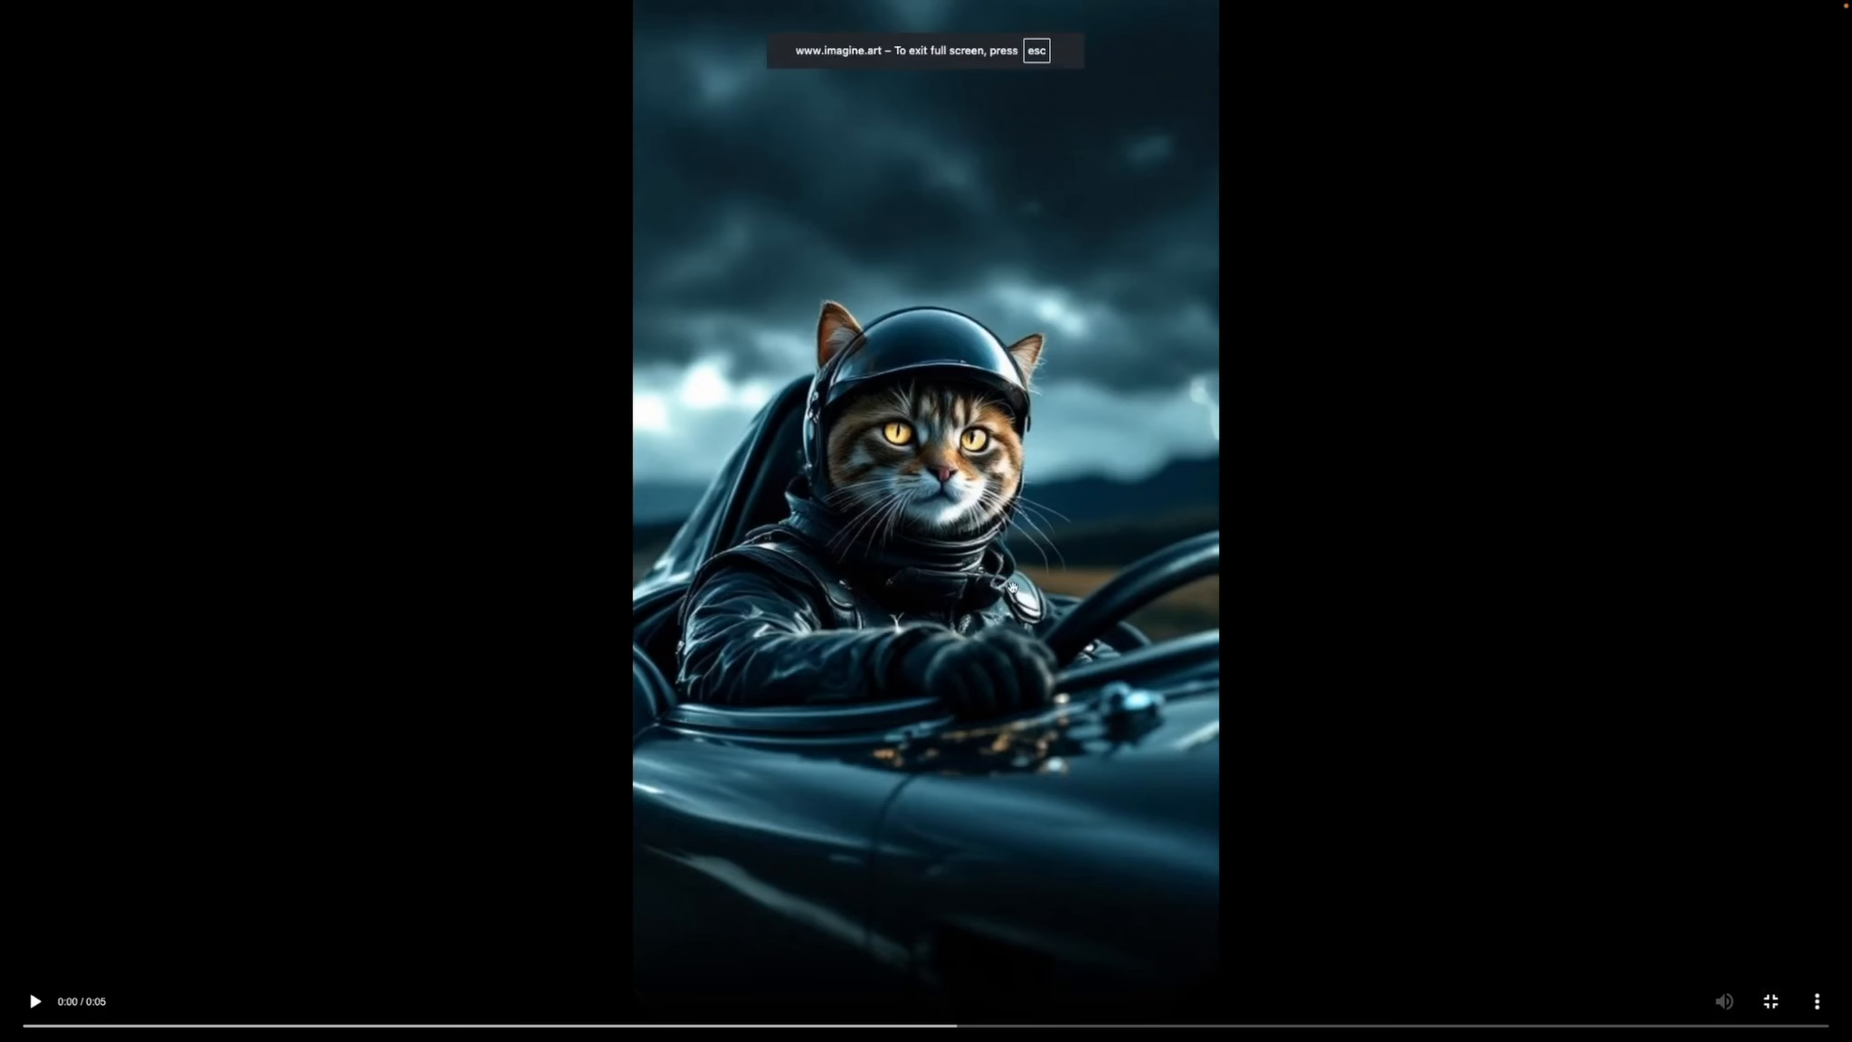
{"action": "left_click", "coordinate": [1011, 587]}
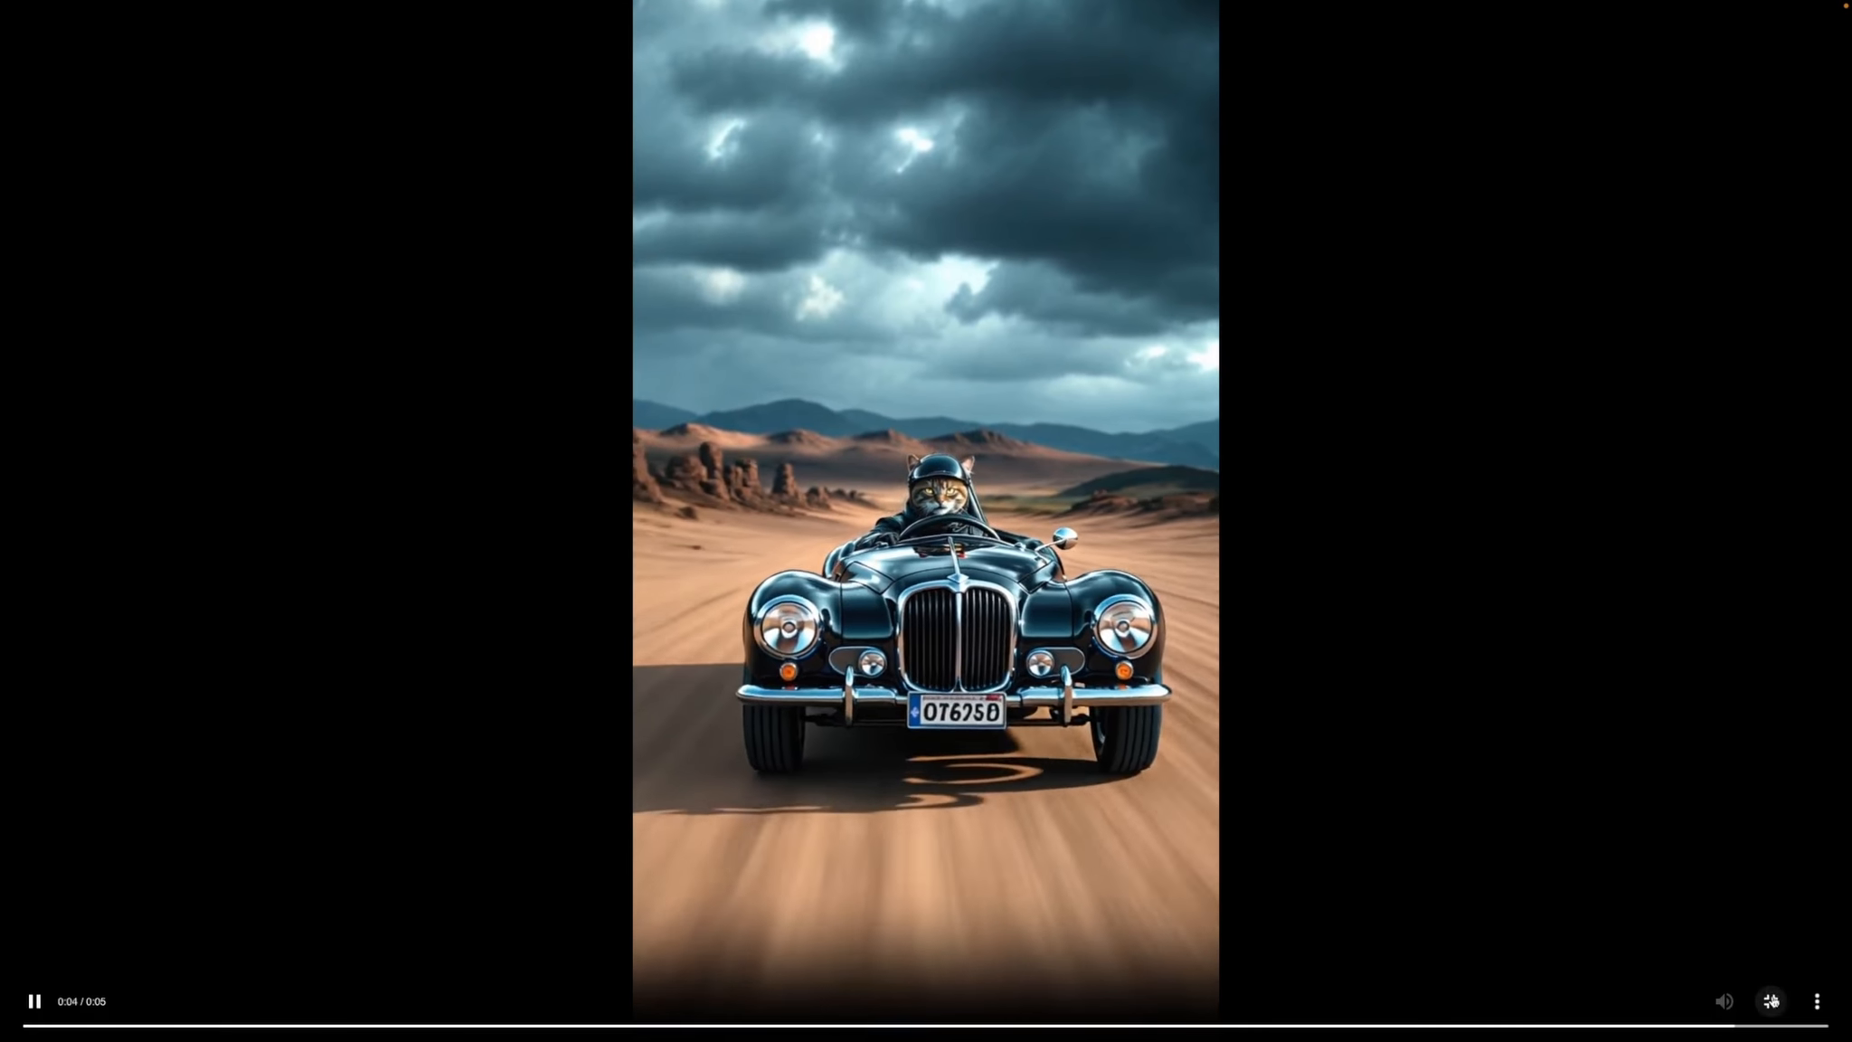
{"action": "left_click", "coordinate": [1768, 996]}
{"action": "left_click_drag", "start_coordinate": [1017, 543], "coordinate": [1061, 603]}
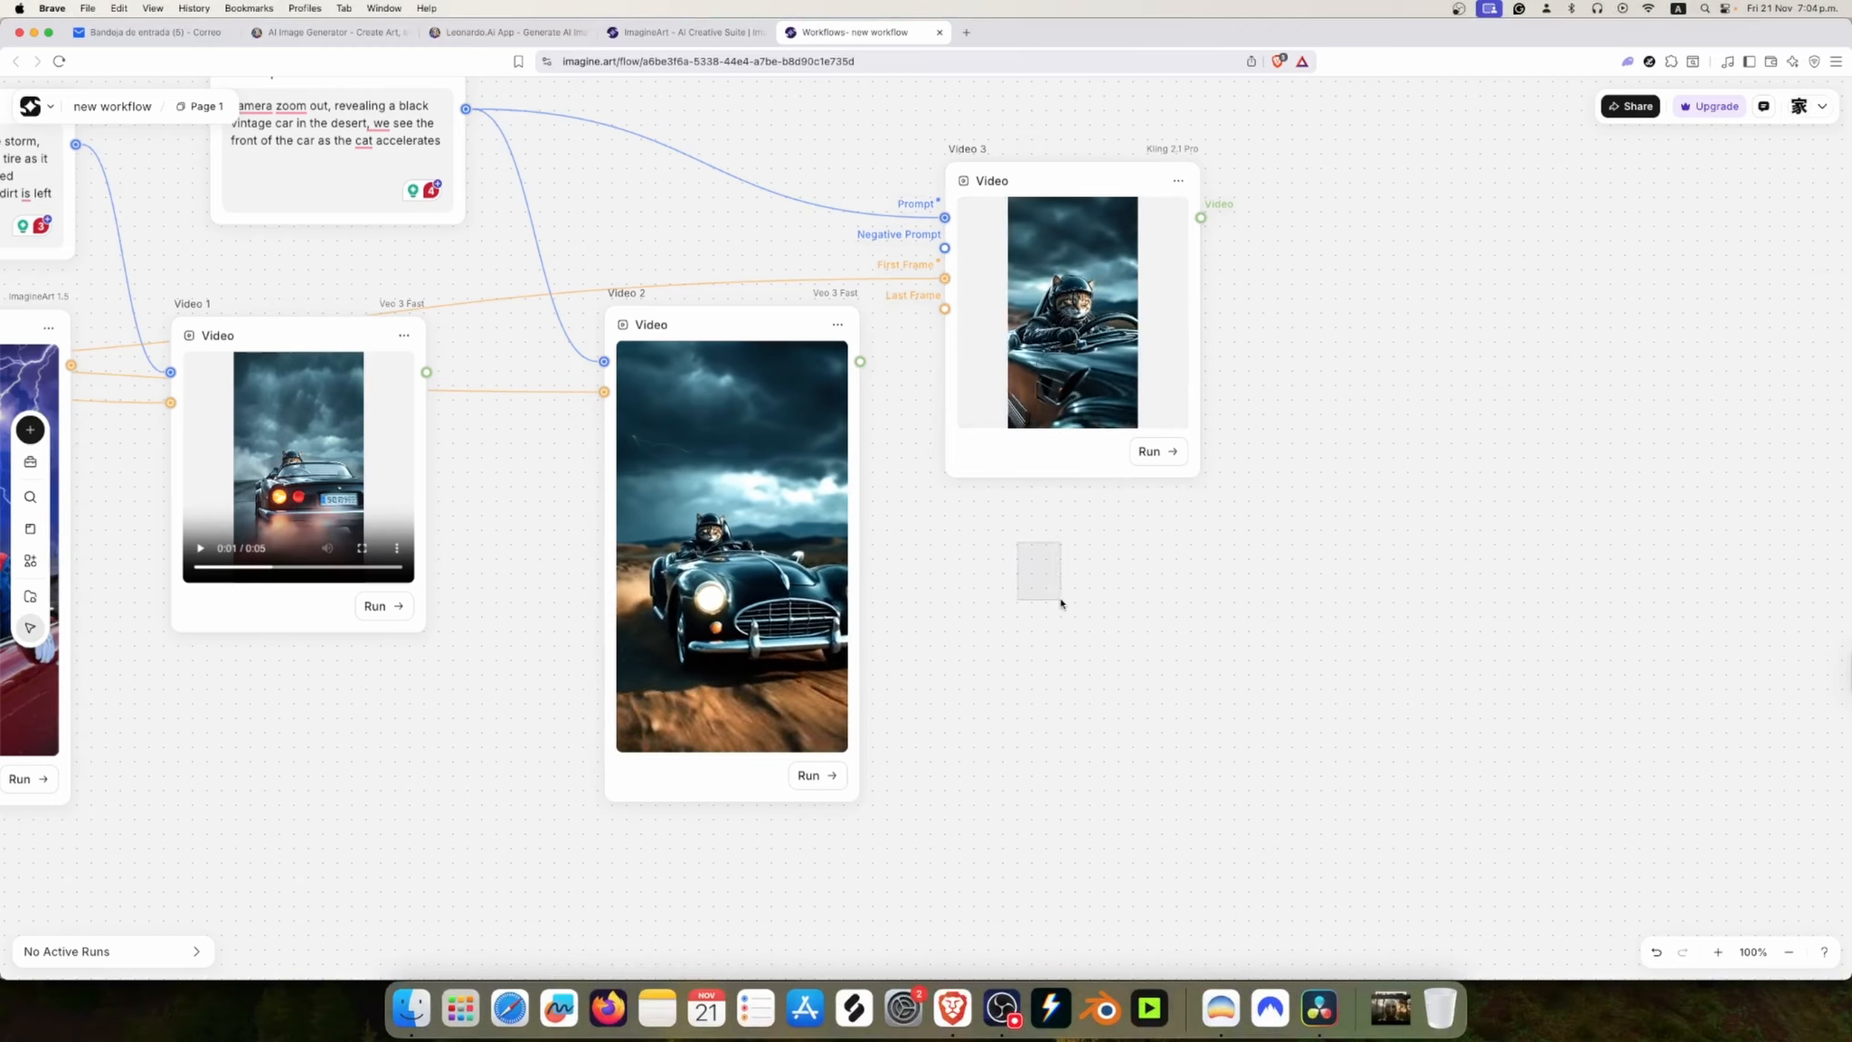
{"action": "left_click_drag", "start_coordinate": [1081, 205], "coordinate": [1082, 267]}
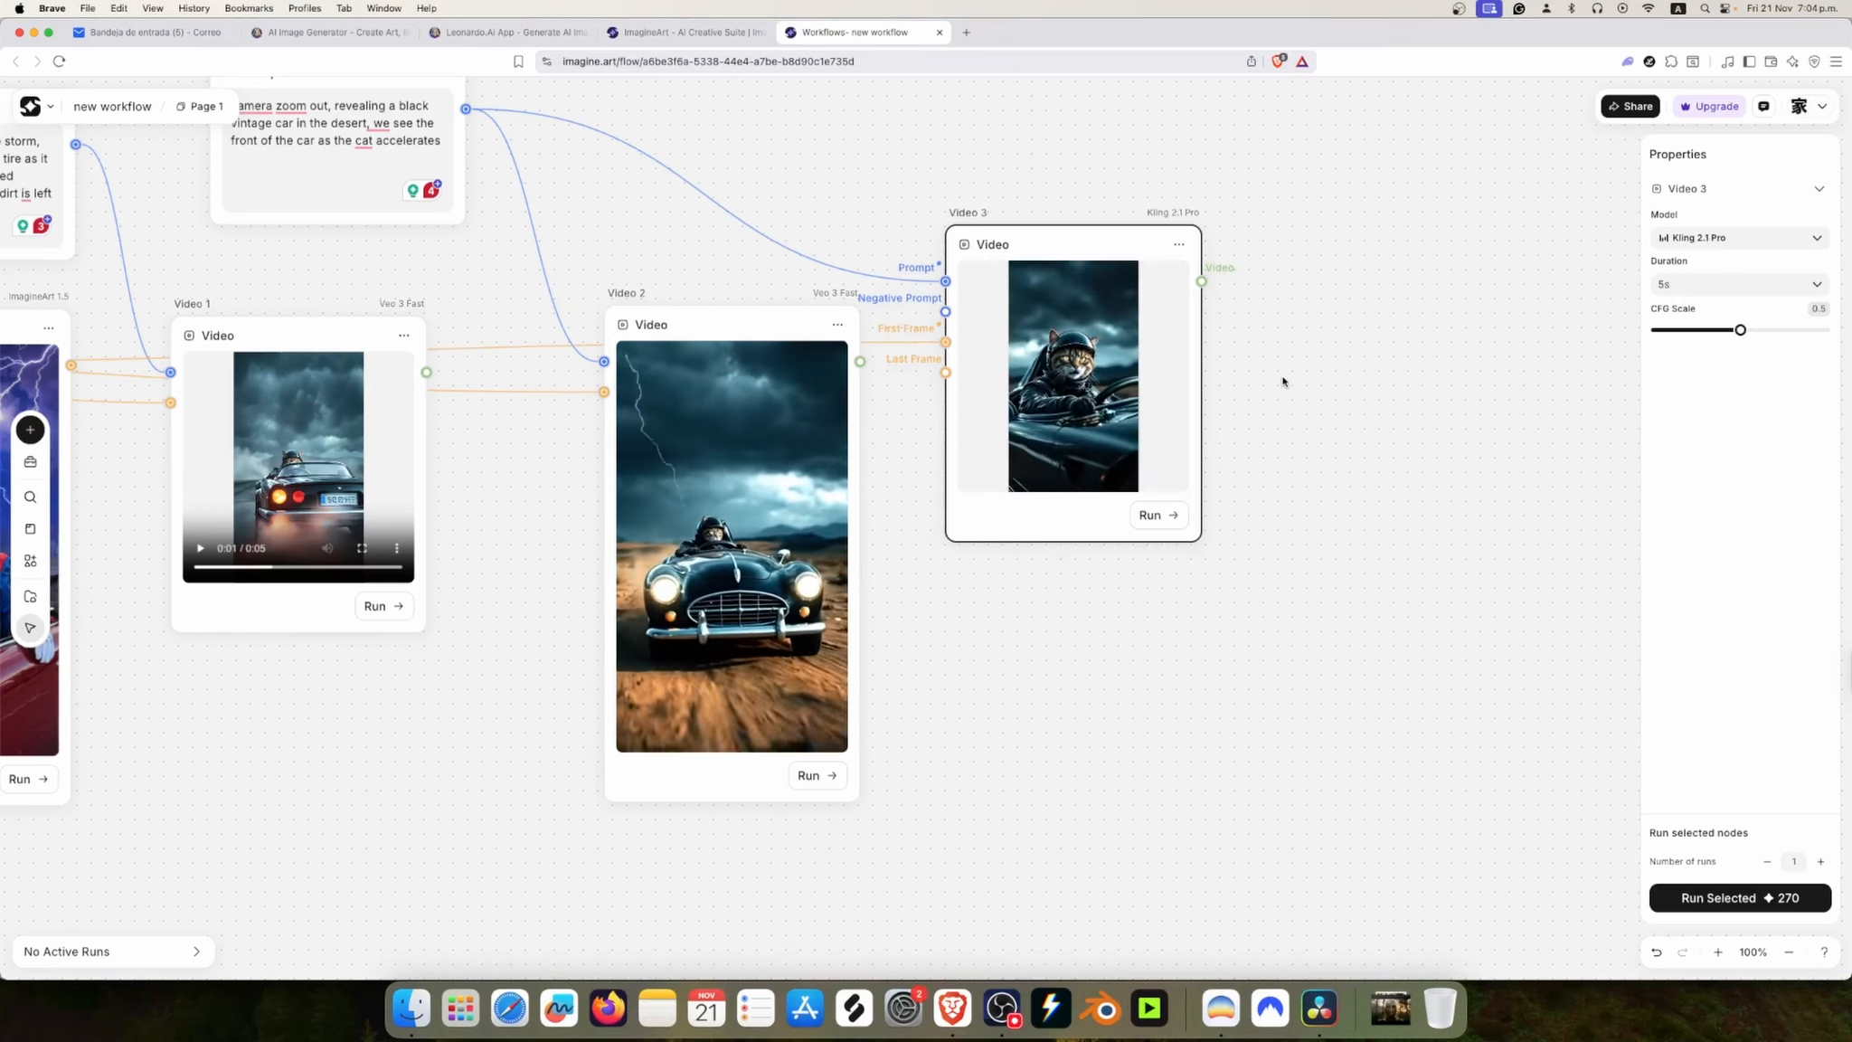